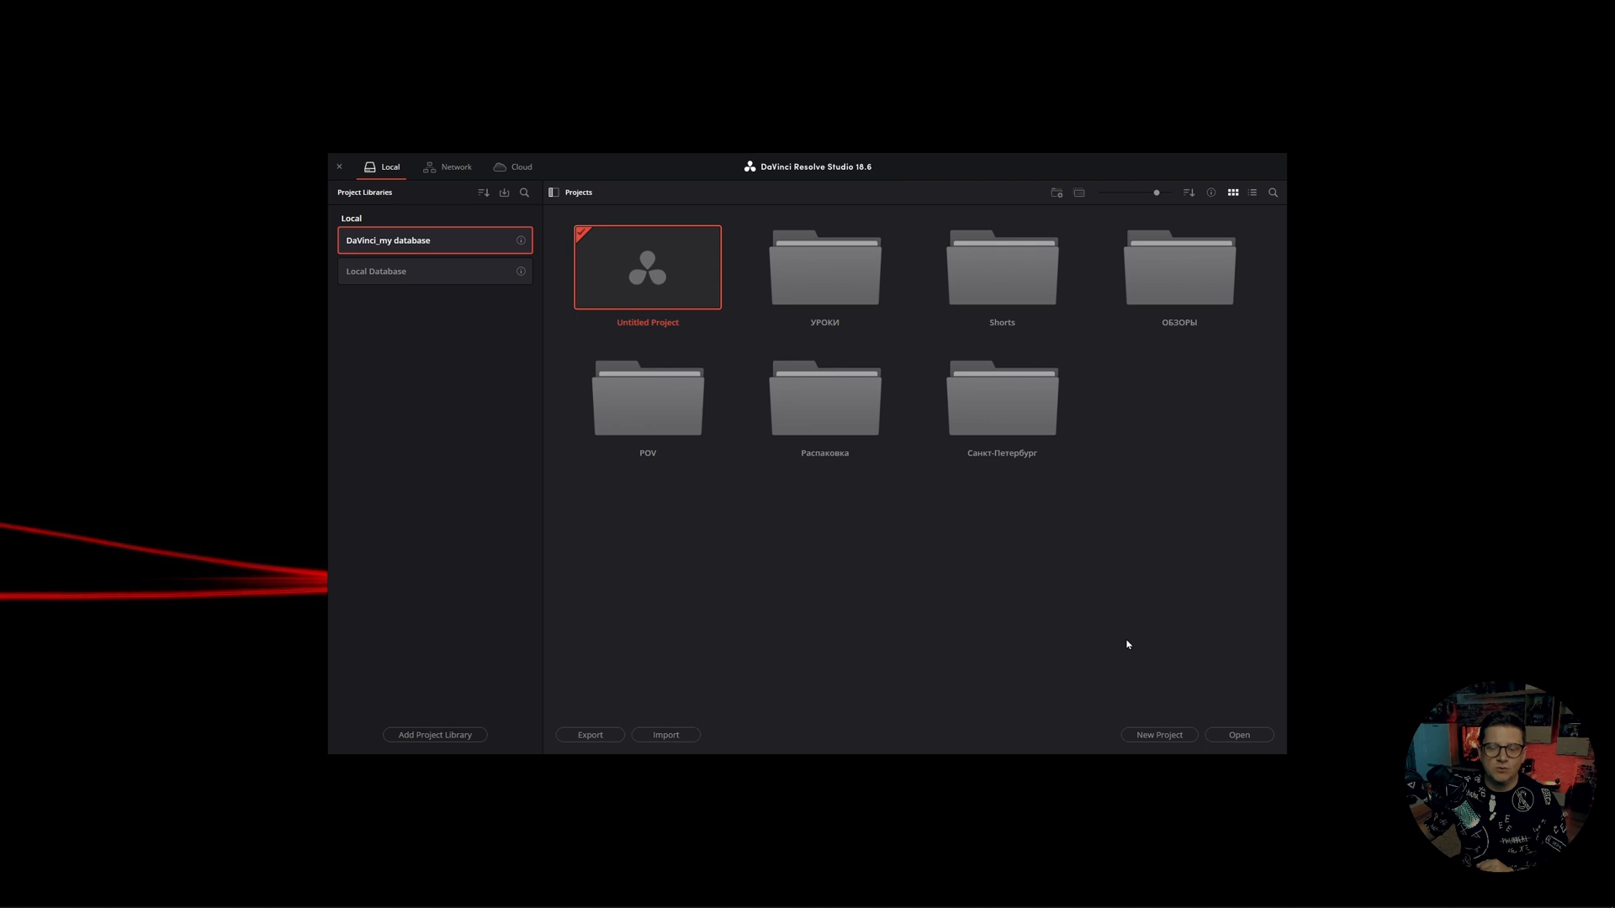
Create a new project in the DaVinci_my database library, entering the person's first name as the project name
click(1159, 735)
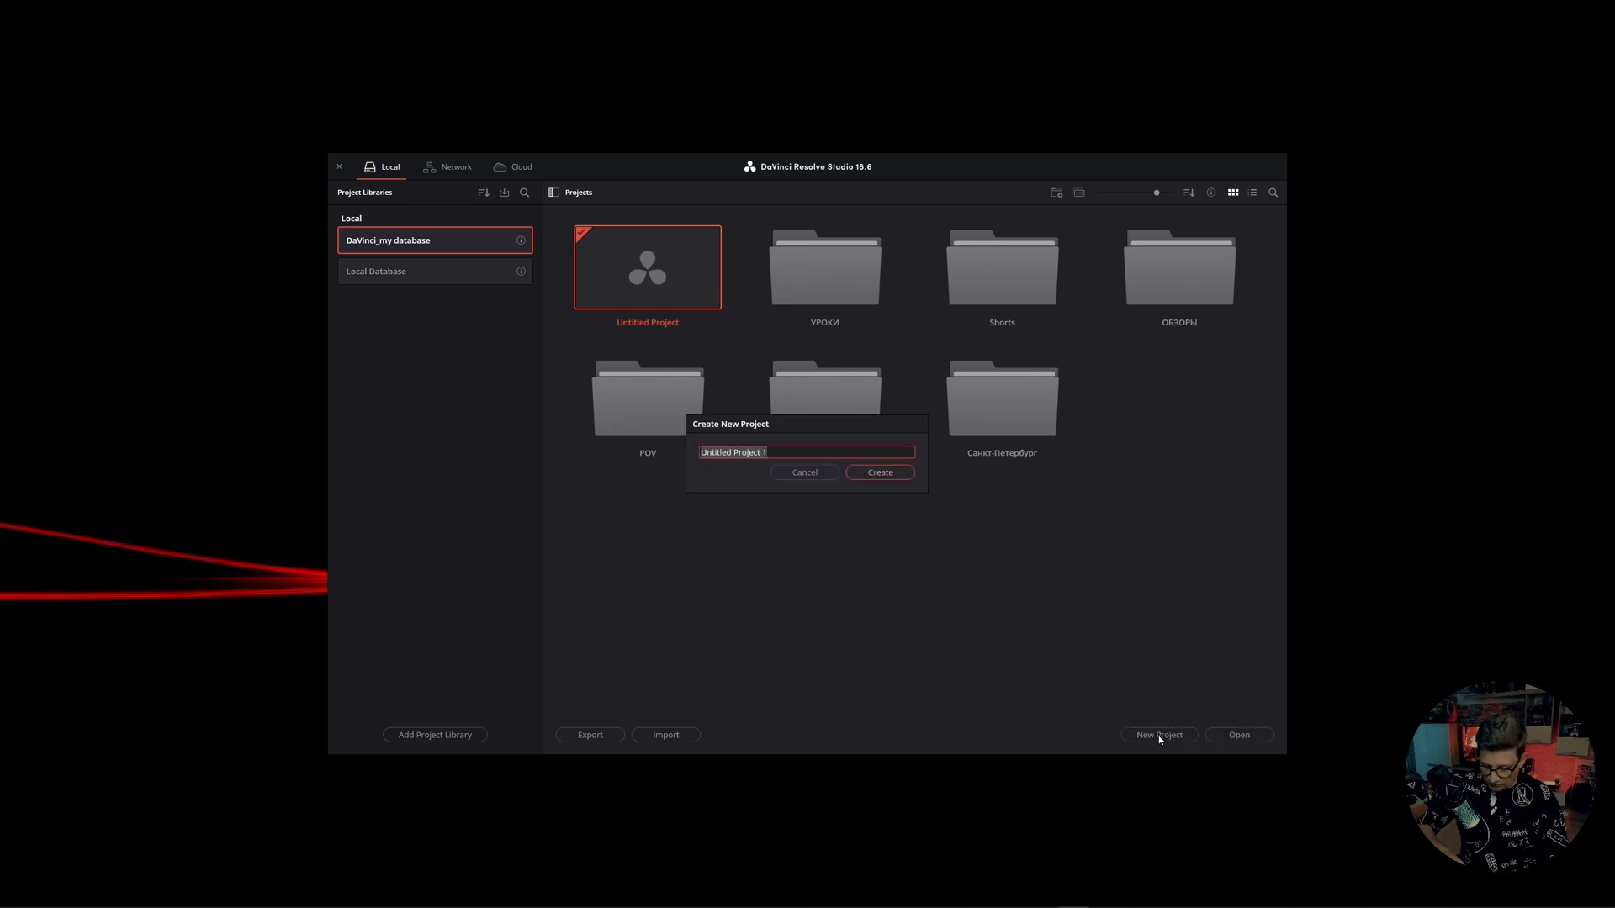
text(Sergio)
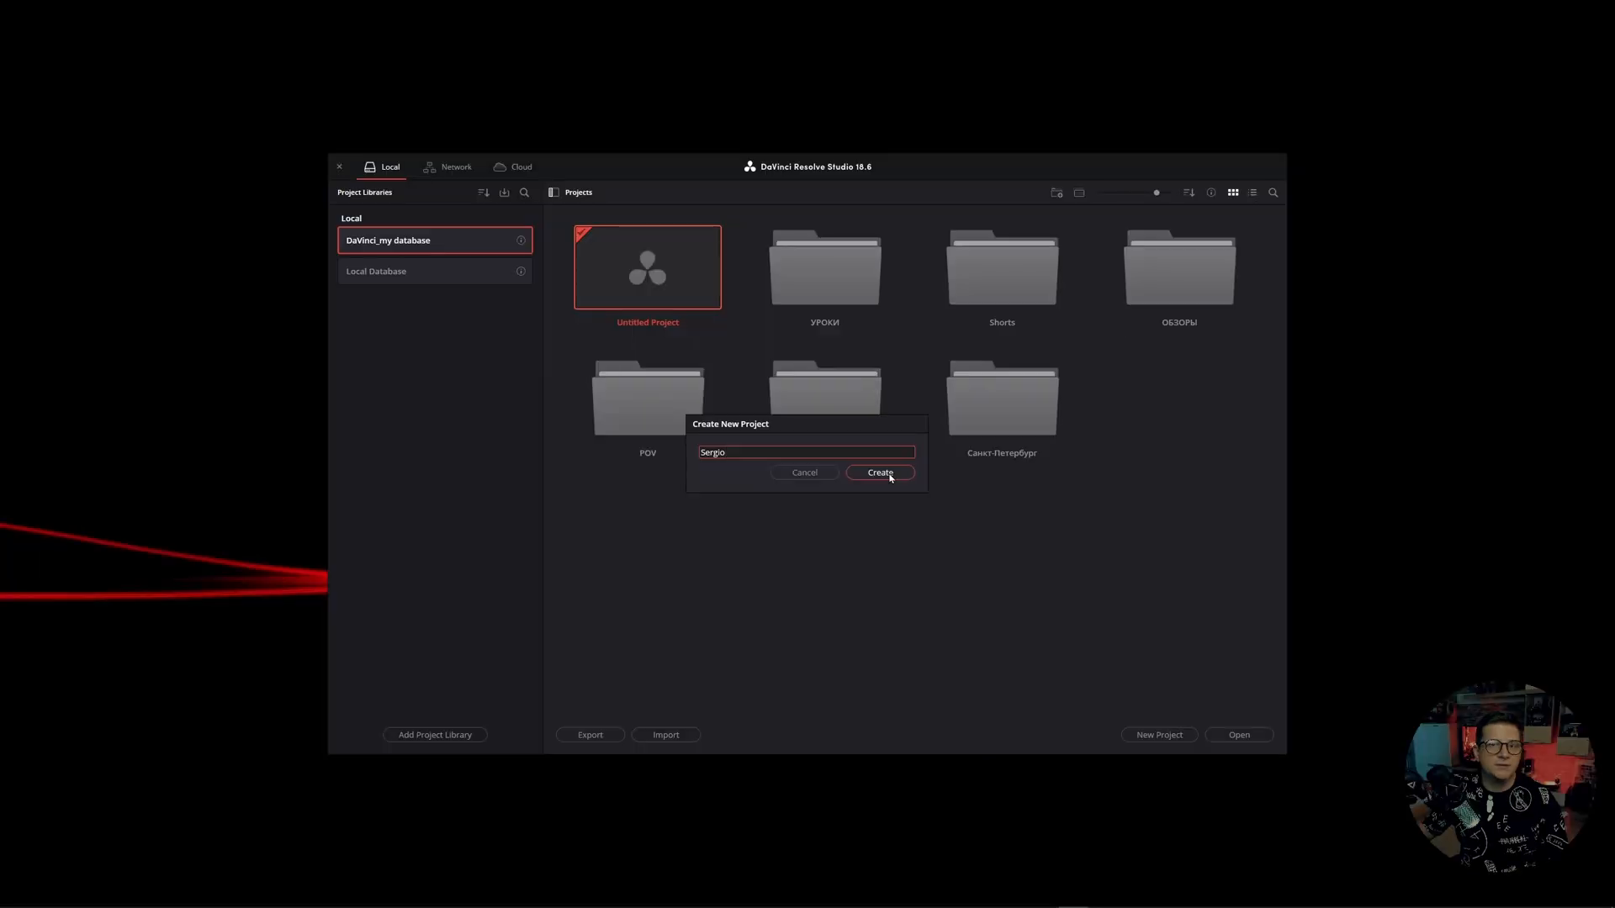
click(880, 473)
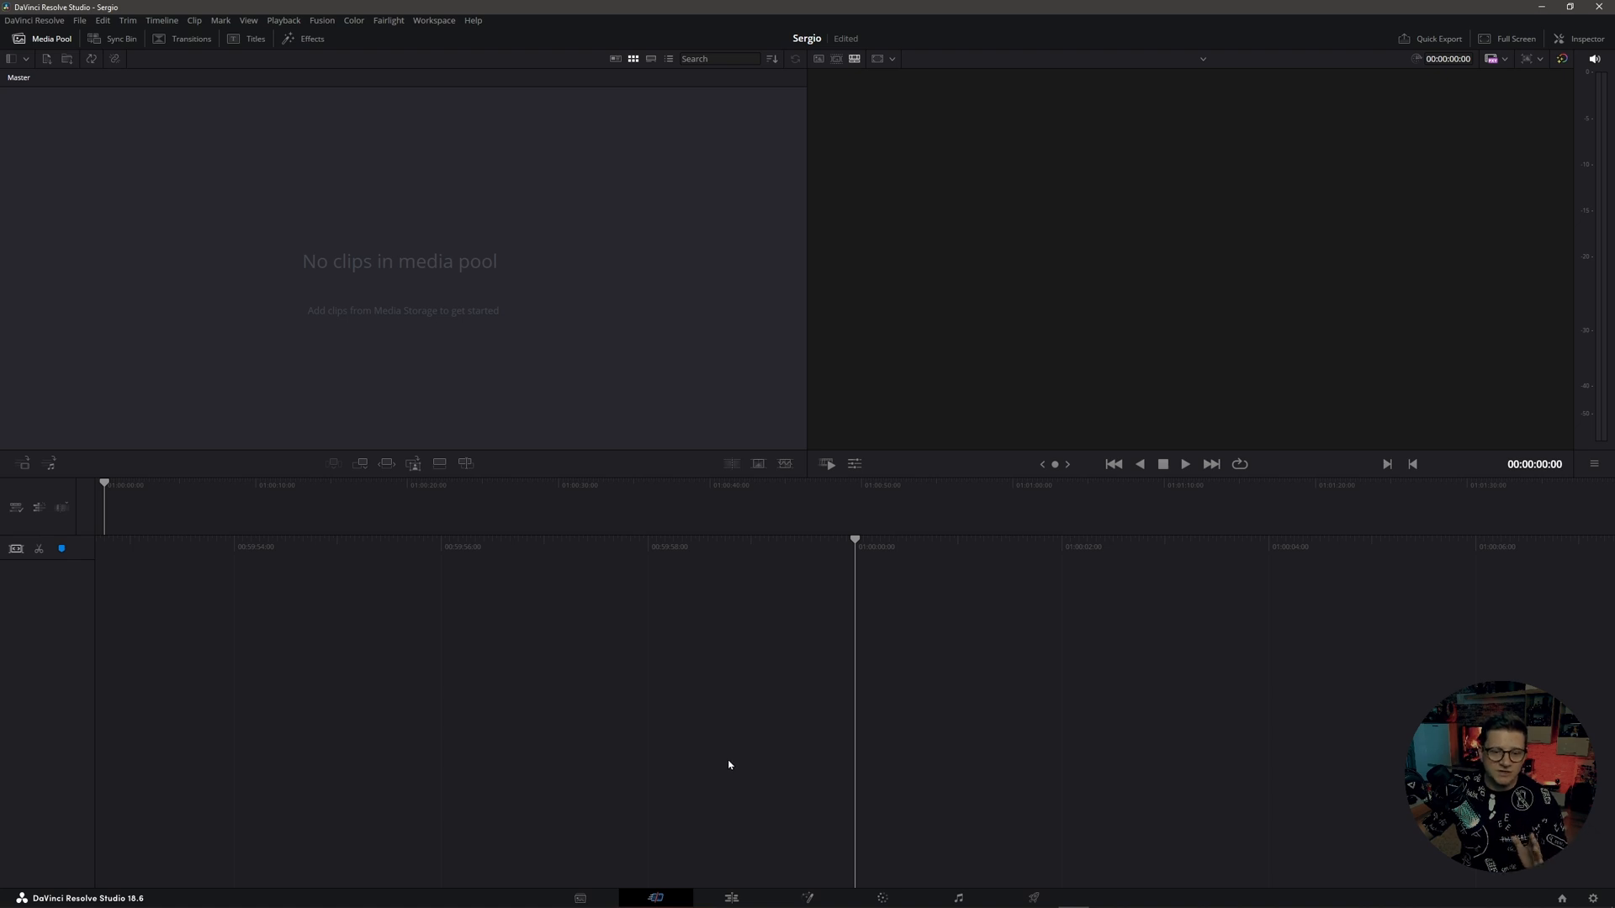
Go to the Media page and set the project's timeline frame rate to 25 frames per second, saving the project settings
click(580, 898)
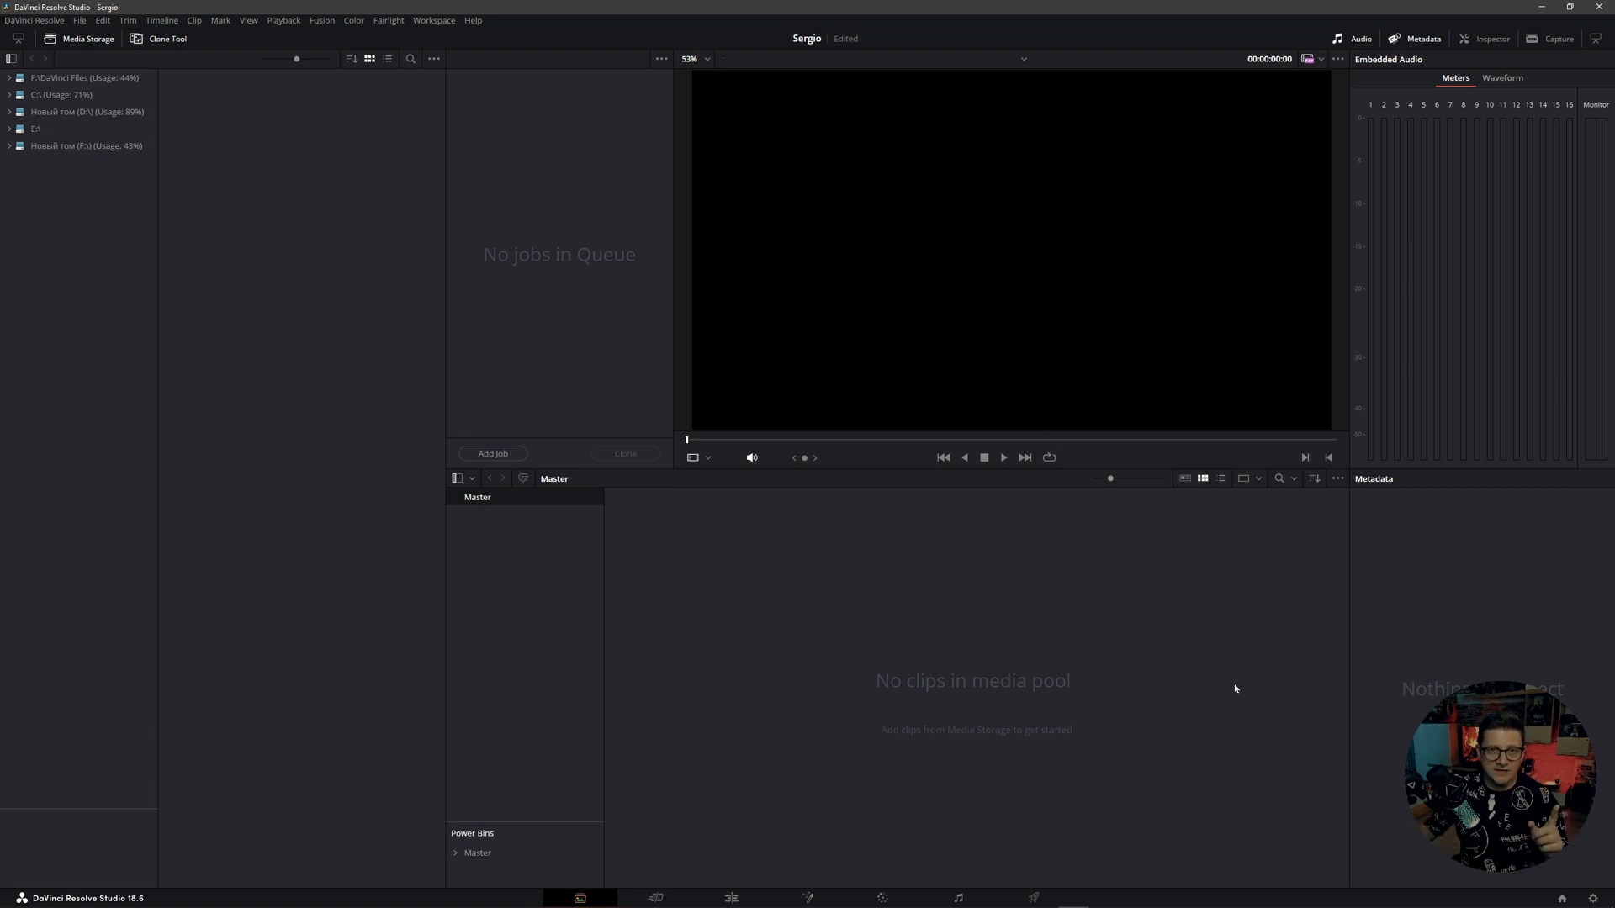
click(1593, 899)
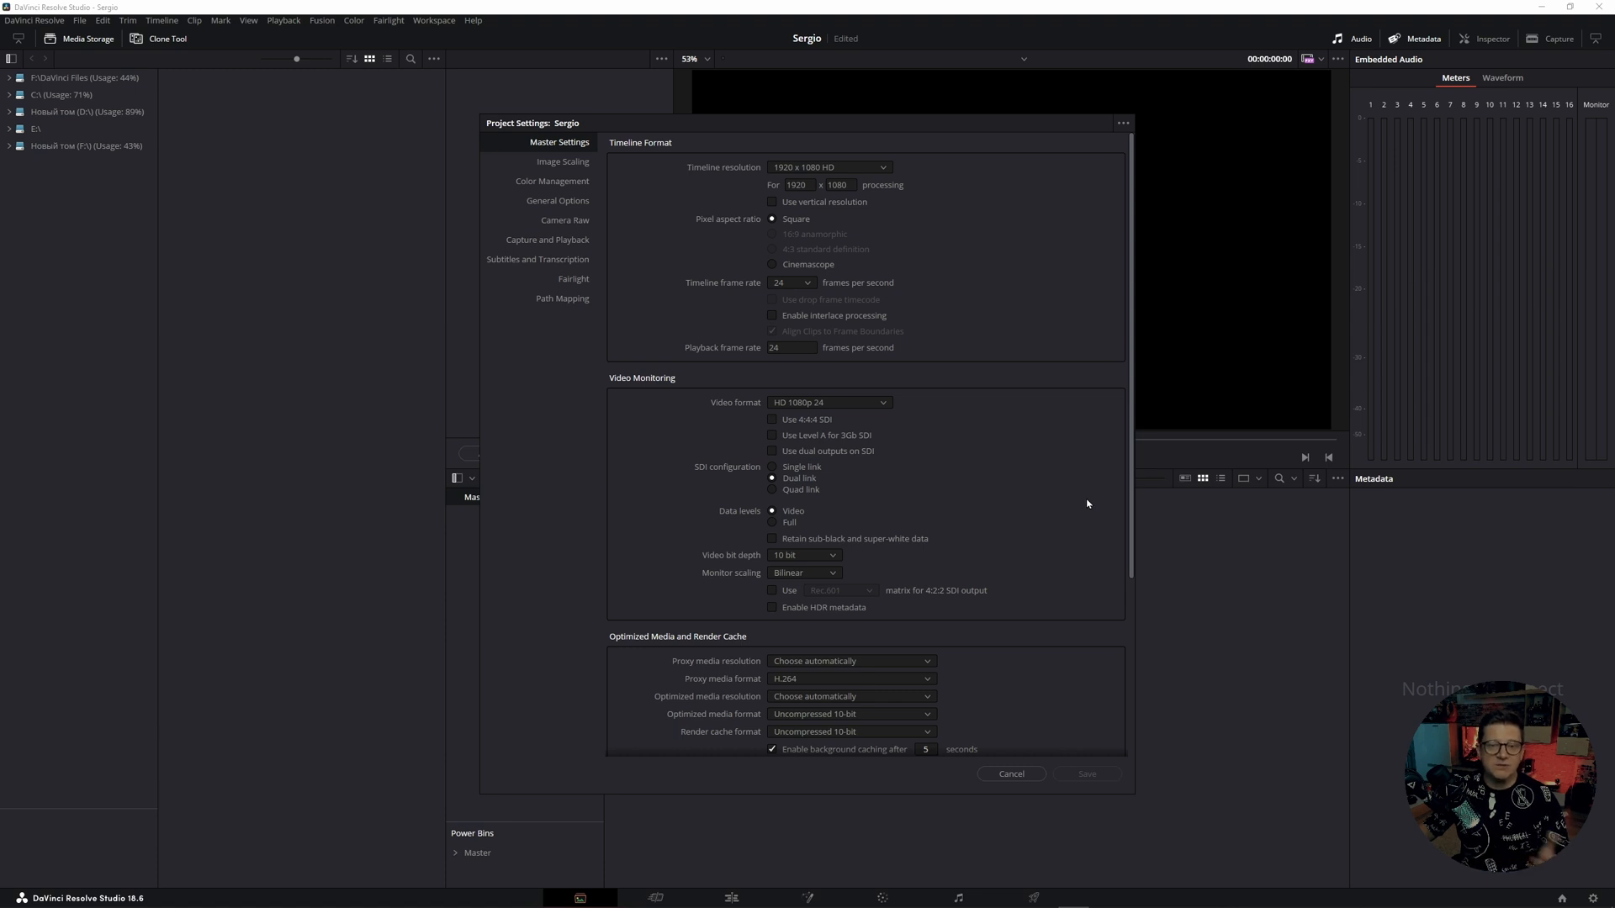
click(883, 168)
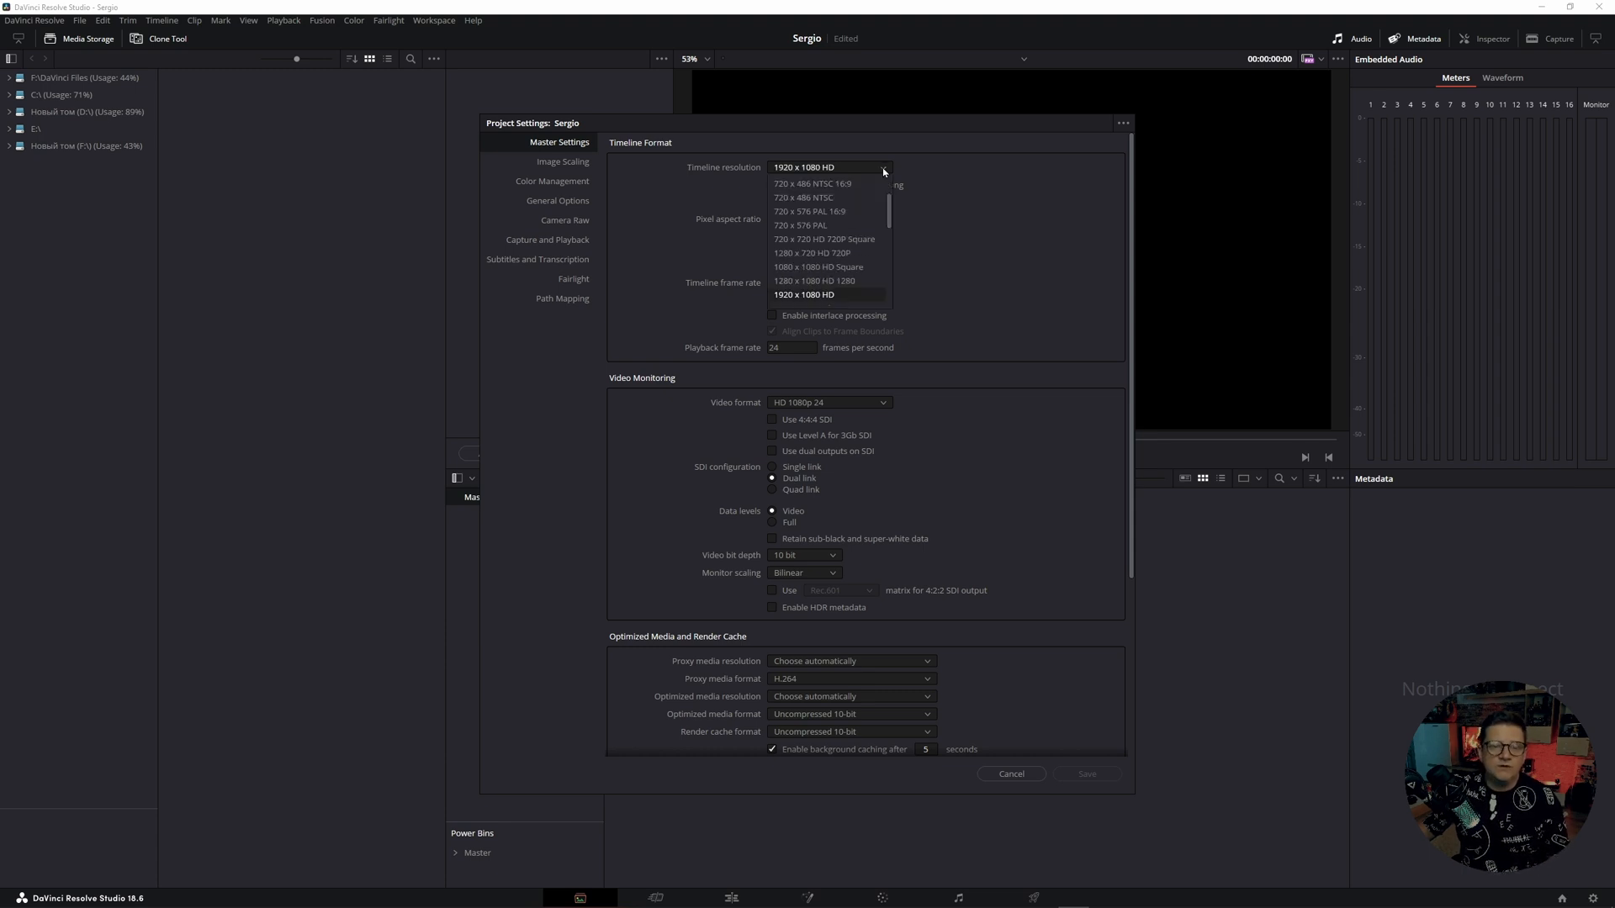
click(962, 261)
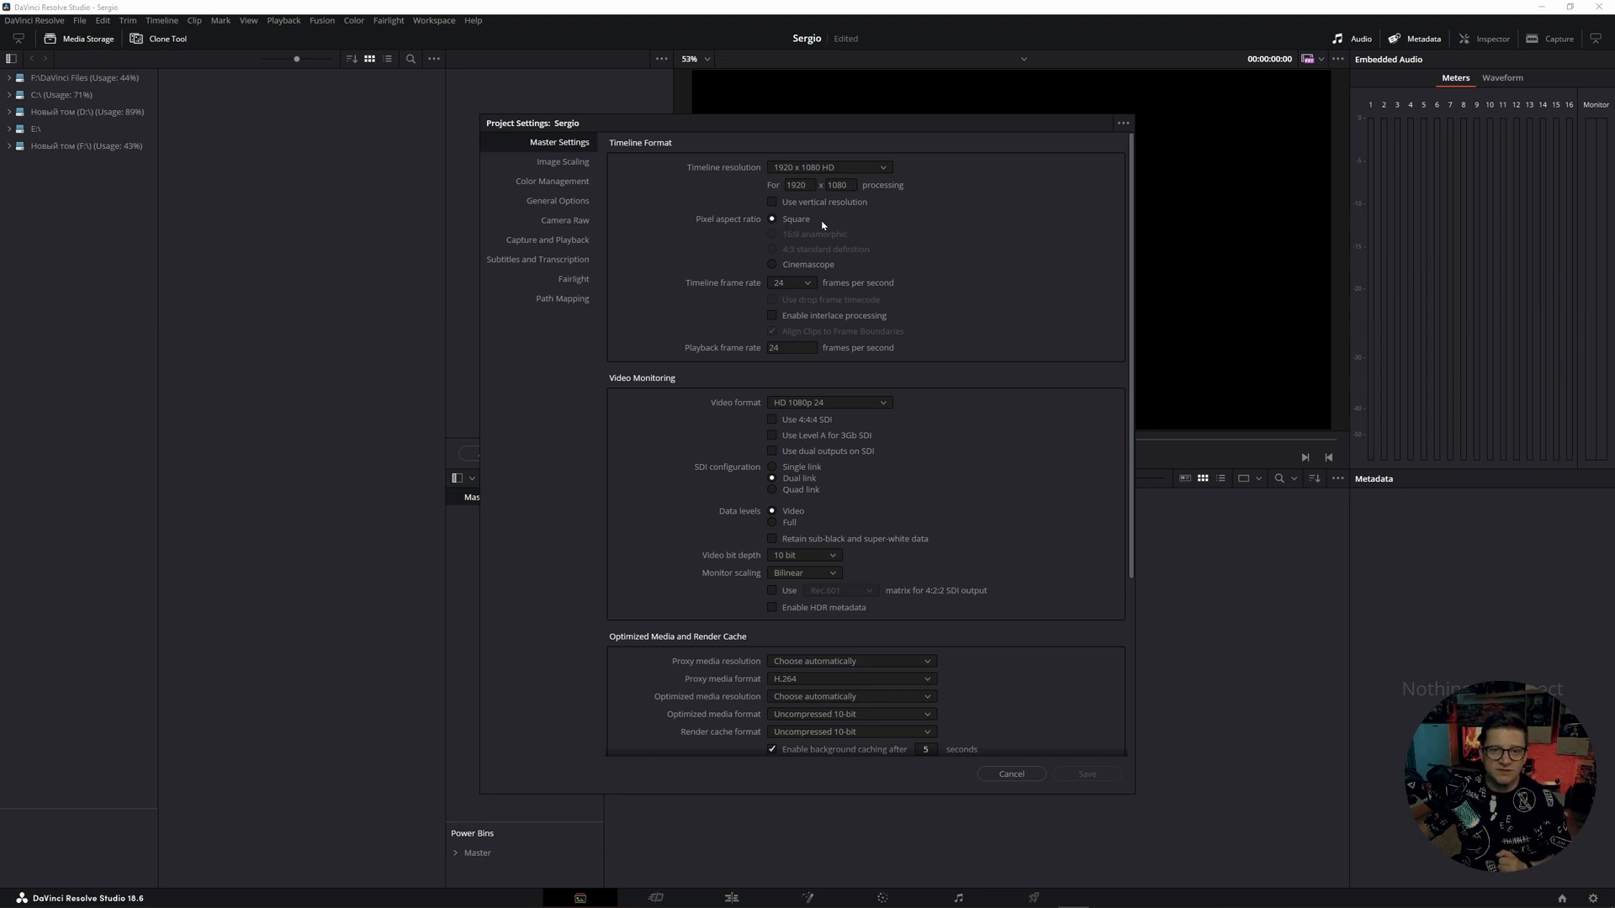
click(808, 284)
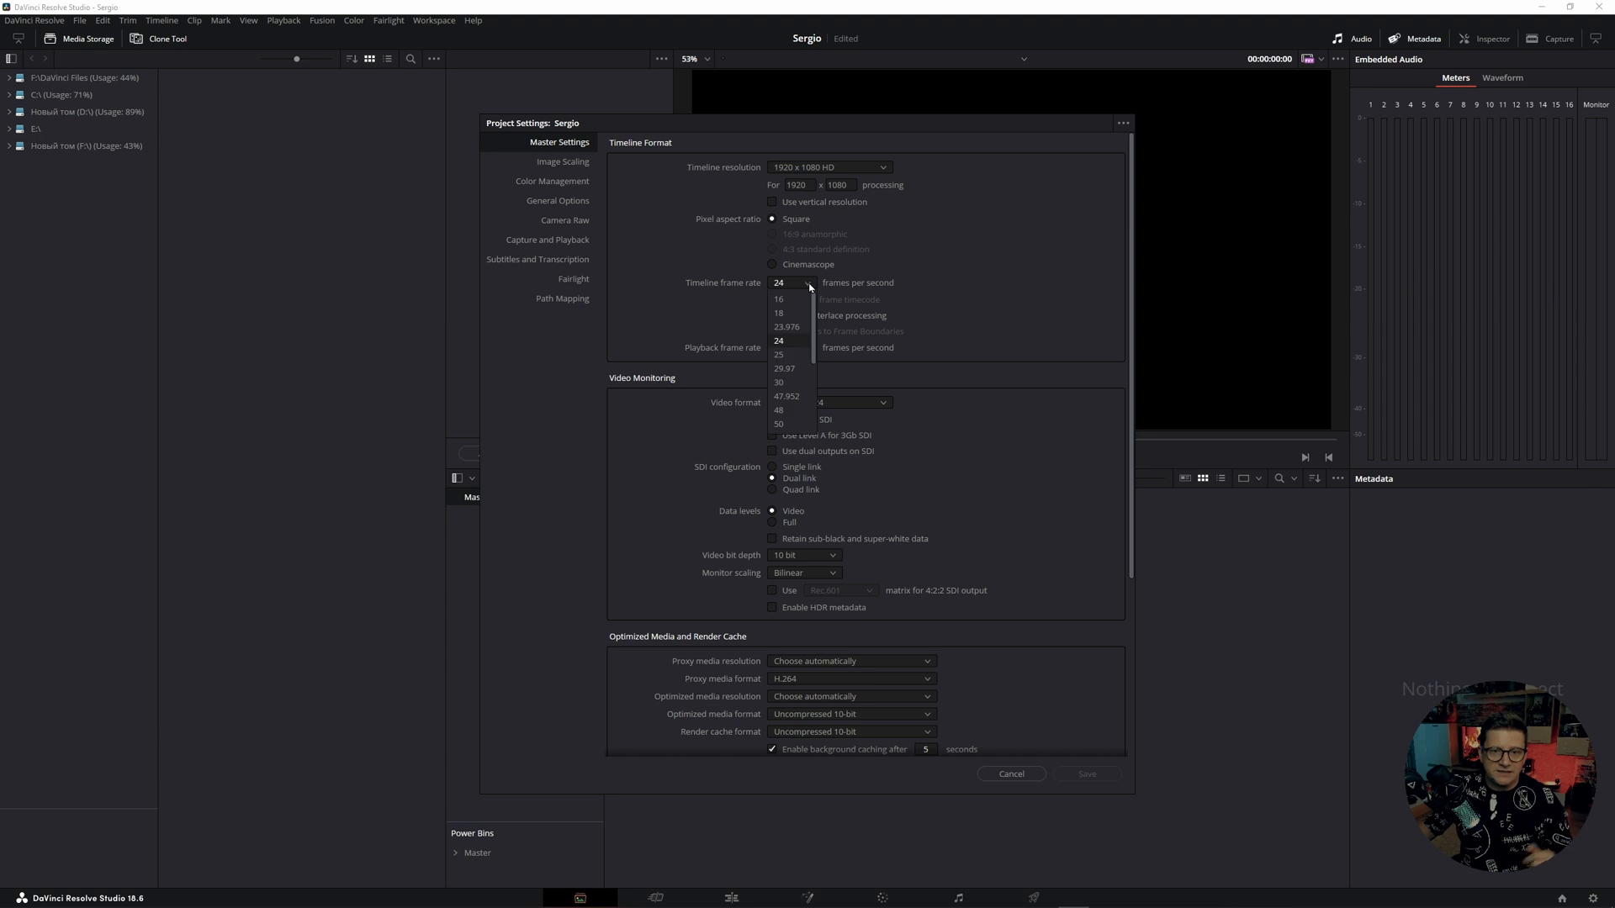
click(793, 354)
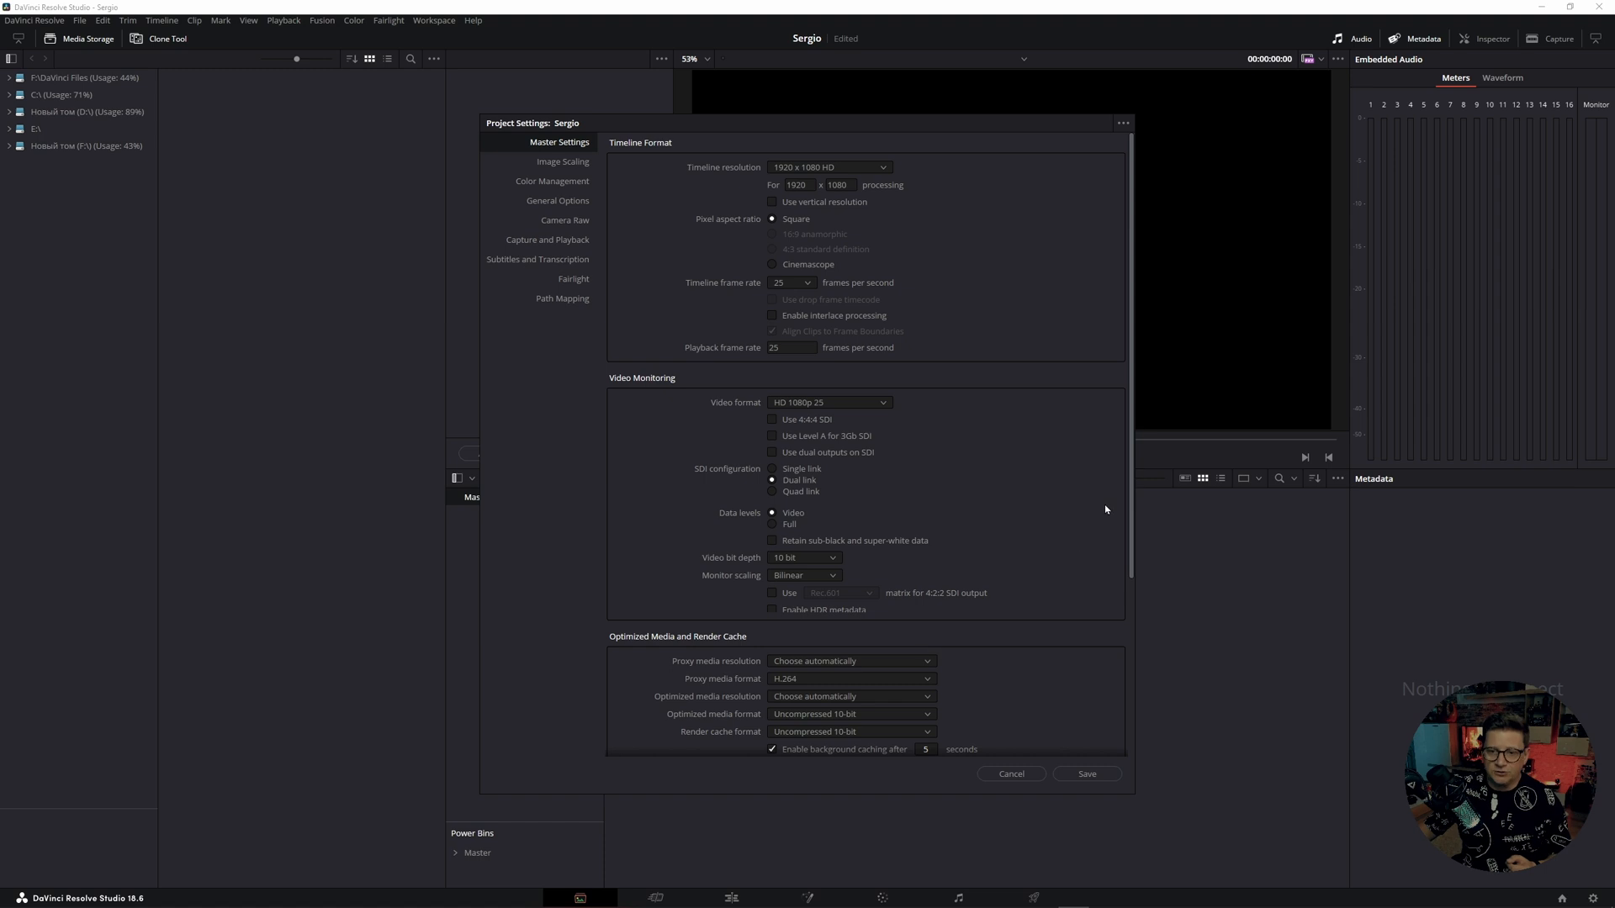
drag(1131, 491, 1122, 692)
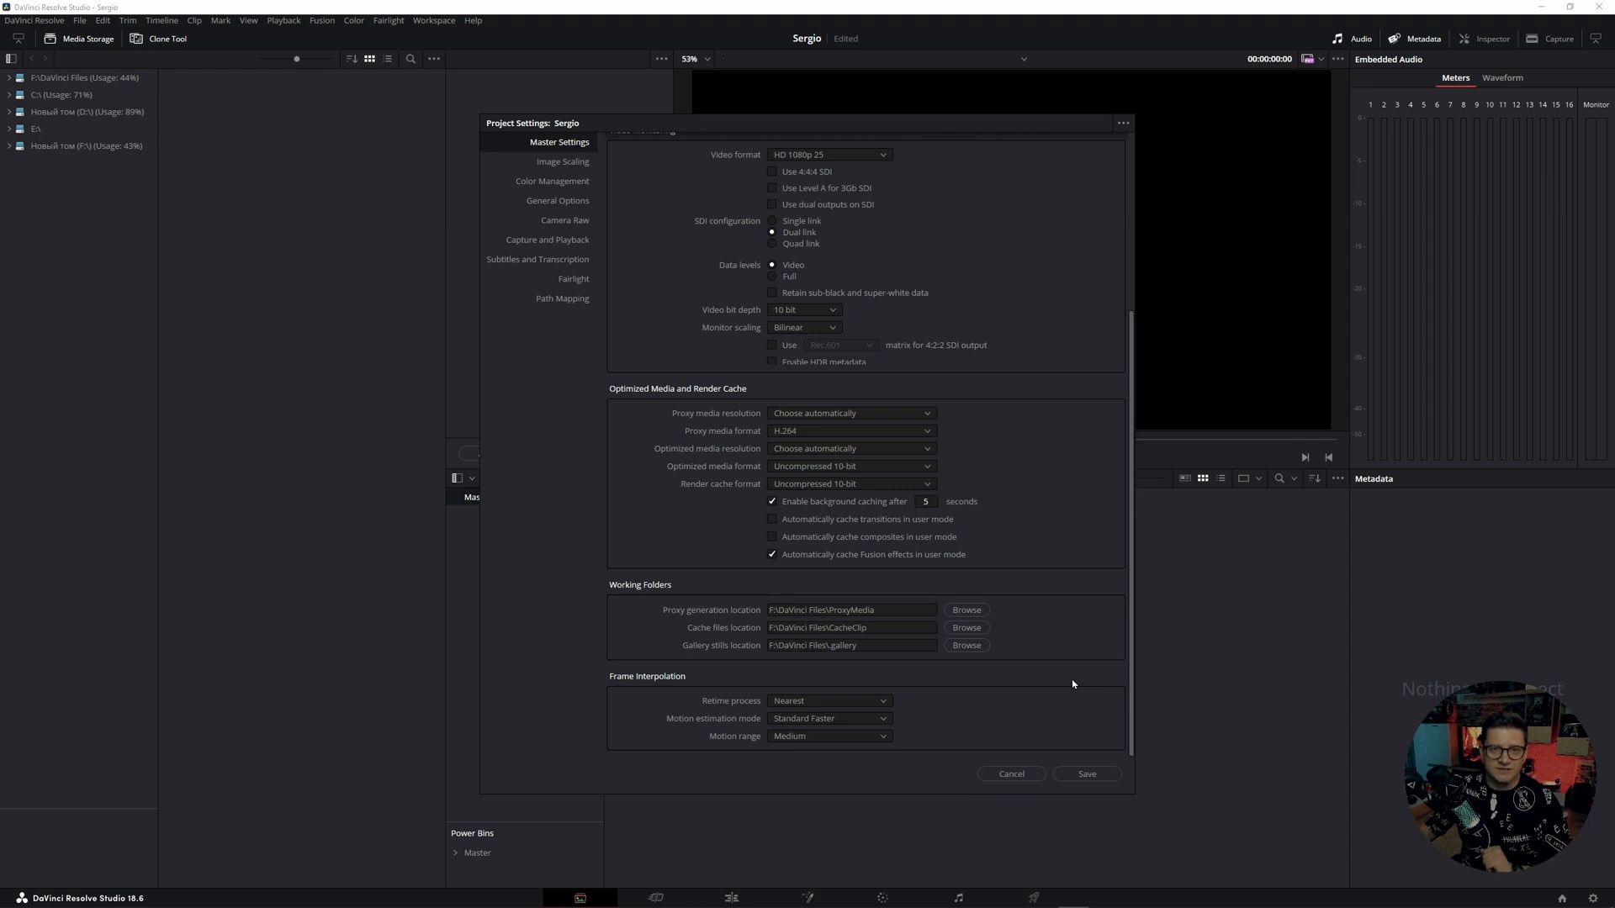
click(1087, 774)
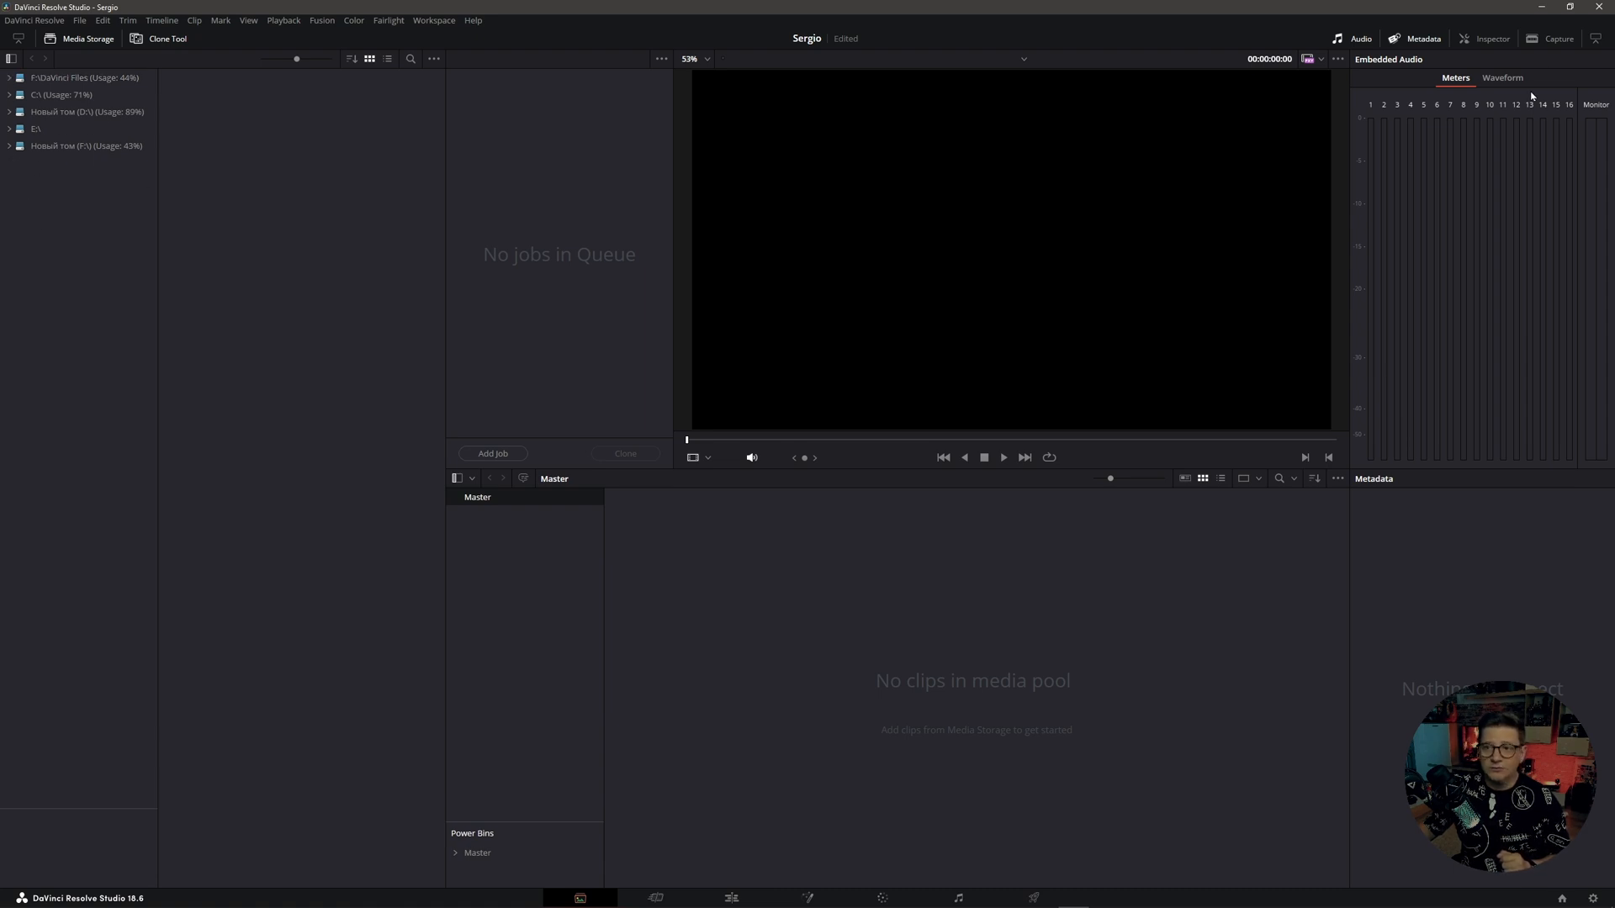
Shrink the editor window beside File Explorer and bring clip 2B2A0641 from the Видео folder into the media storage browser
click(1569, 8)
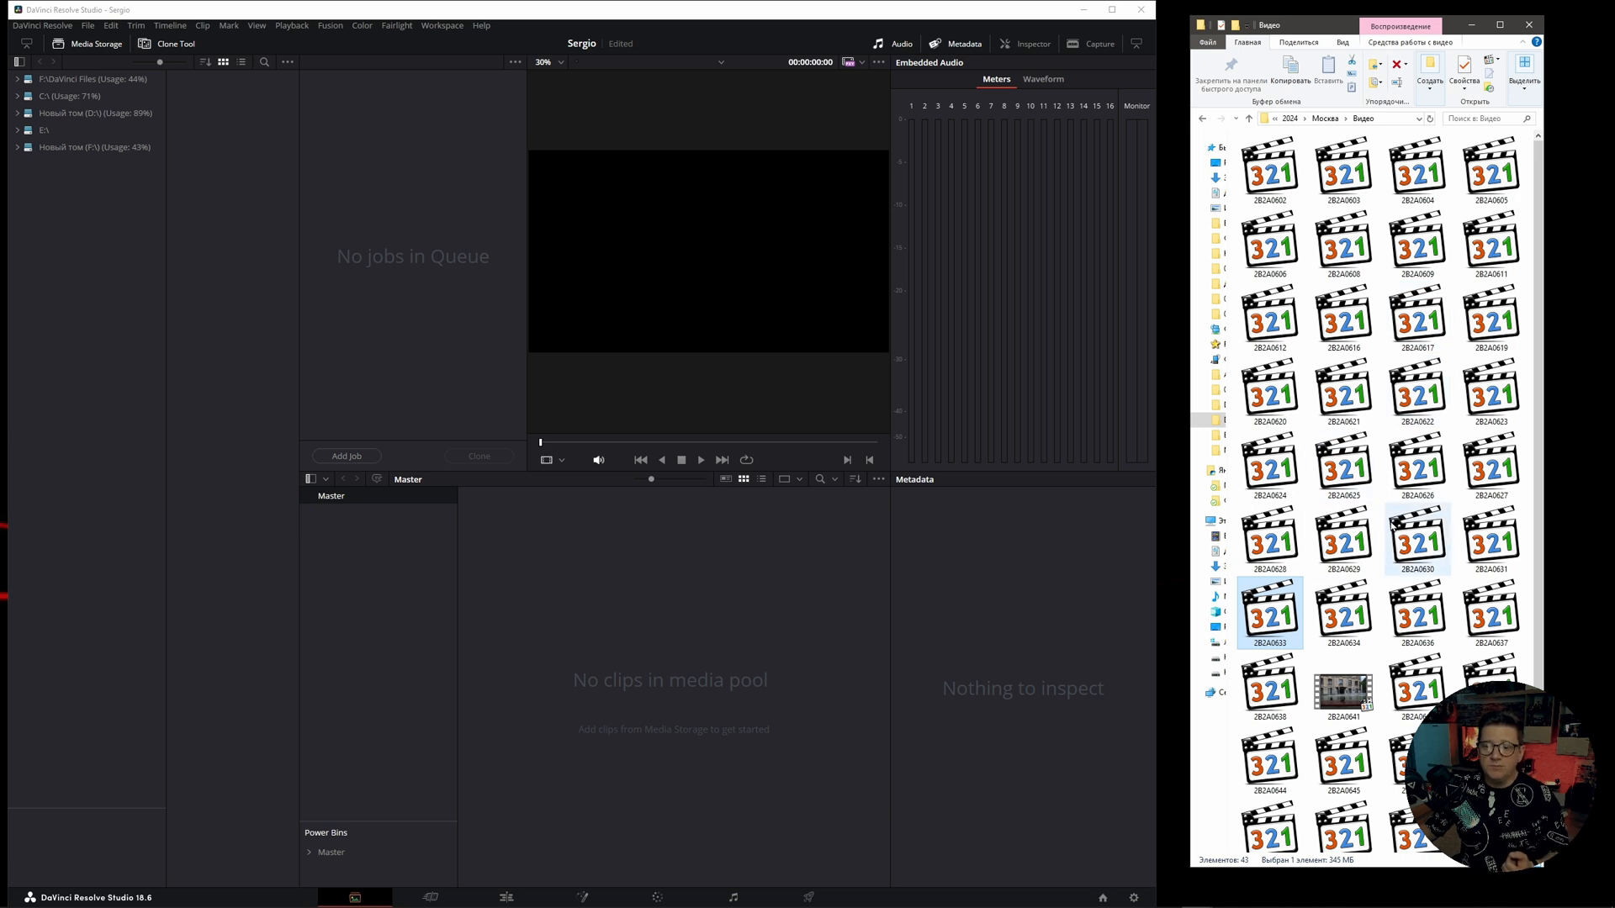
mouse_move(1340, 694)
drag(1340, 695, 244, 211)
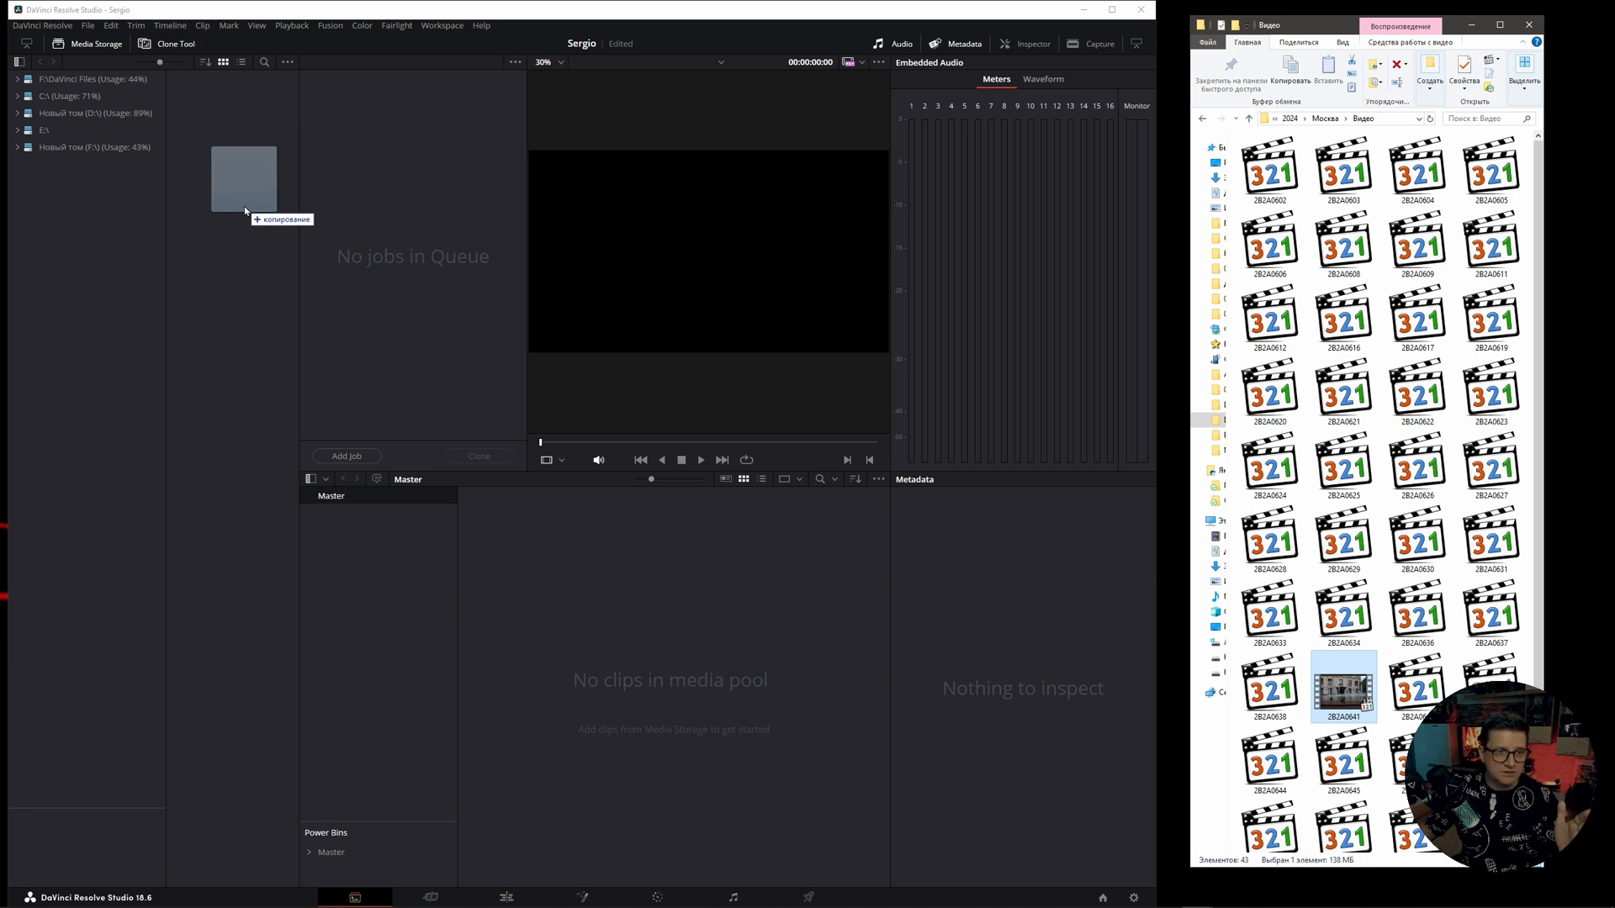
mouse_move(245, 210)
mouse_down()
mouse_move(361, 210)
mouse_move(122, 281)
mouse_move(118, 327)
mouse_move(250, 380)
mouse_move(565, 649)
mouse_move(650, 634)
mouse_move(654, 726)
mouse_move(221, 291)
mouse_move(227, 208)
mouse_up()
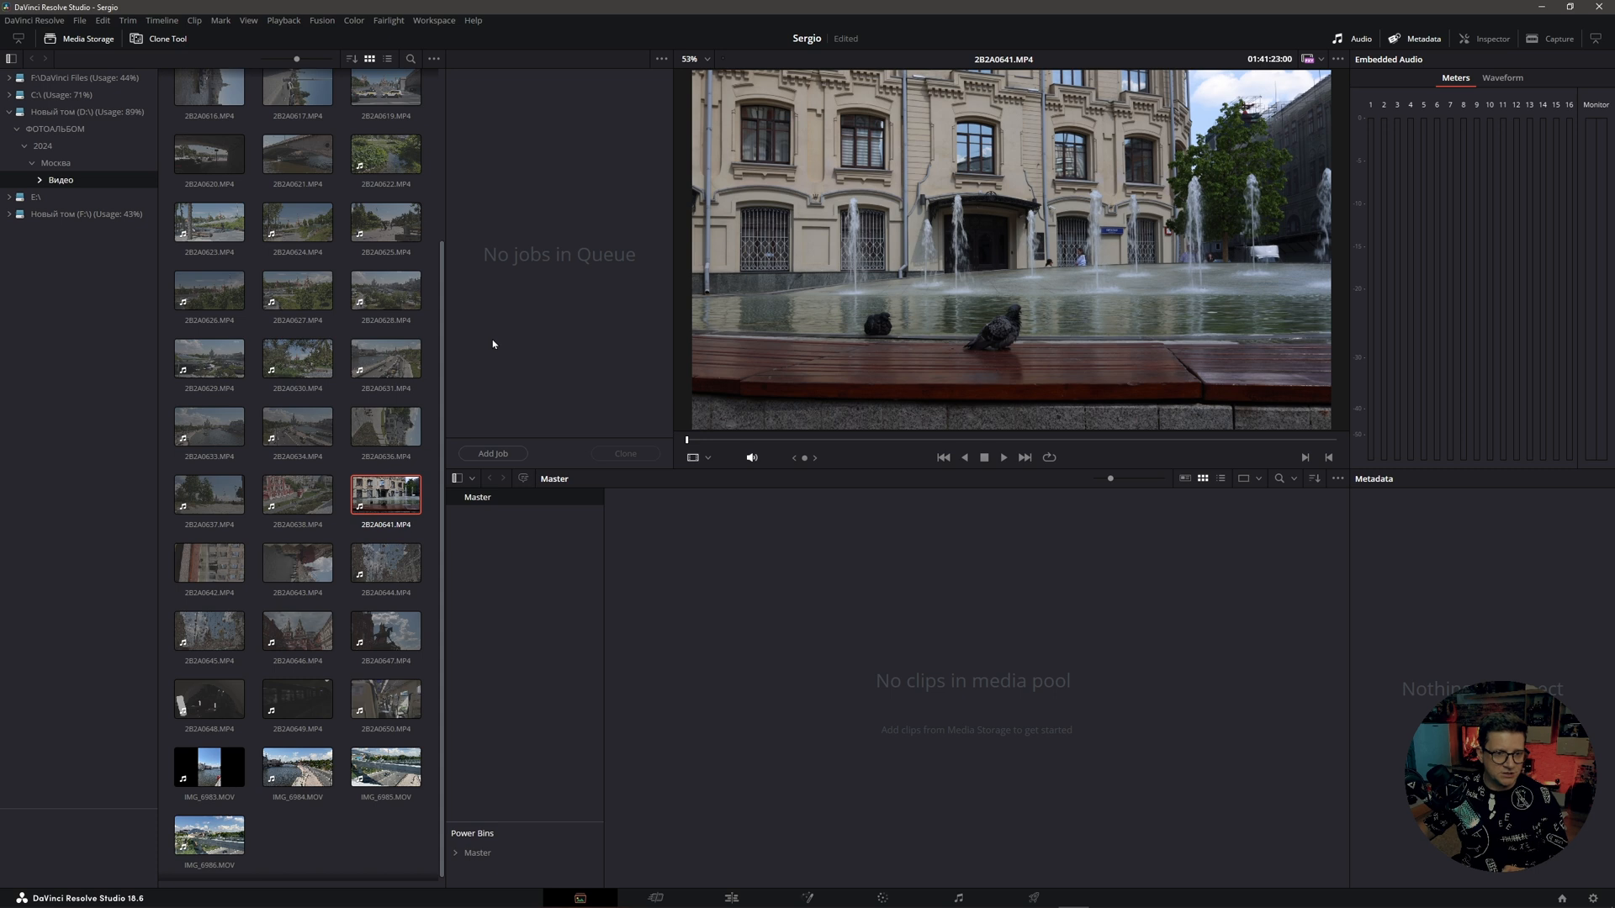
Add clips 2B2A0641.MP4 and 2B2A0634.MP4 from media storage to the Master bin, declining to change the project frame rate
click(383, 497)
drag(383, 497, 782, 625)
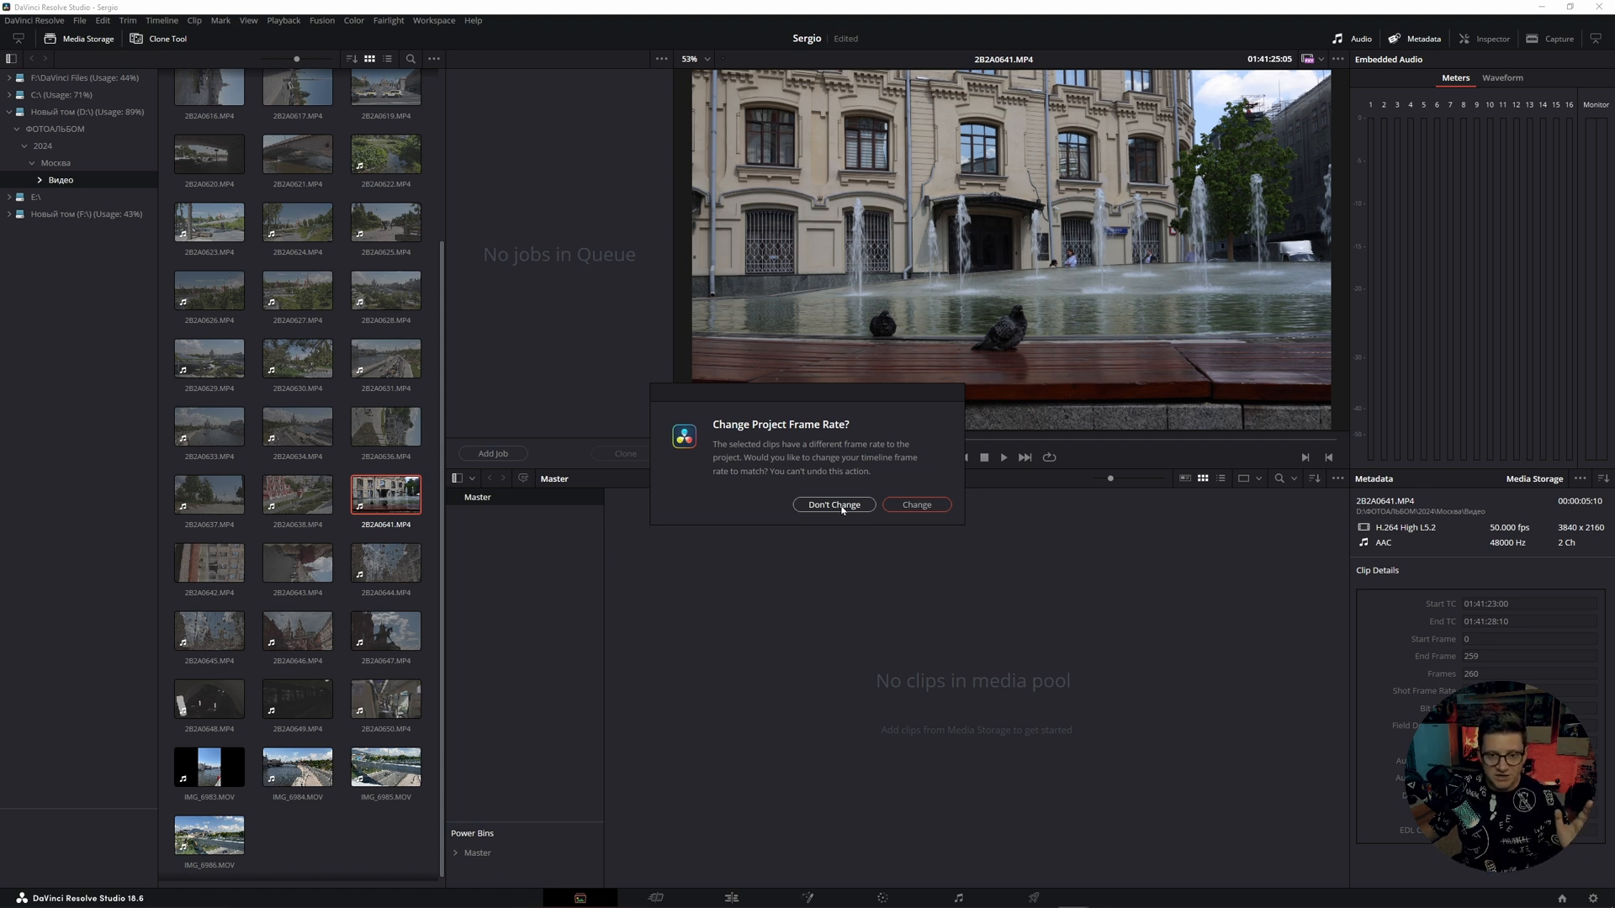
click(842, 509)
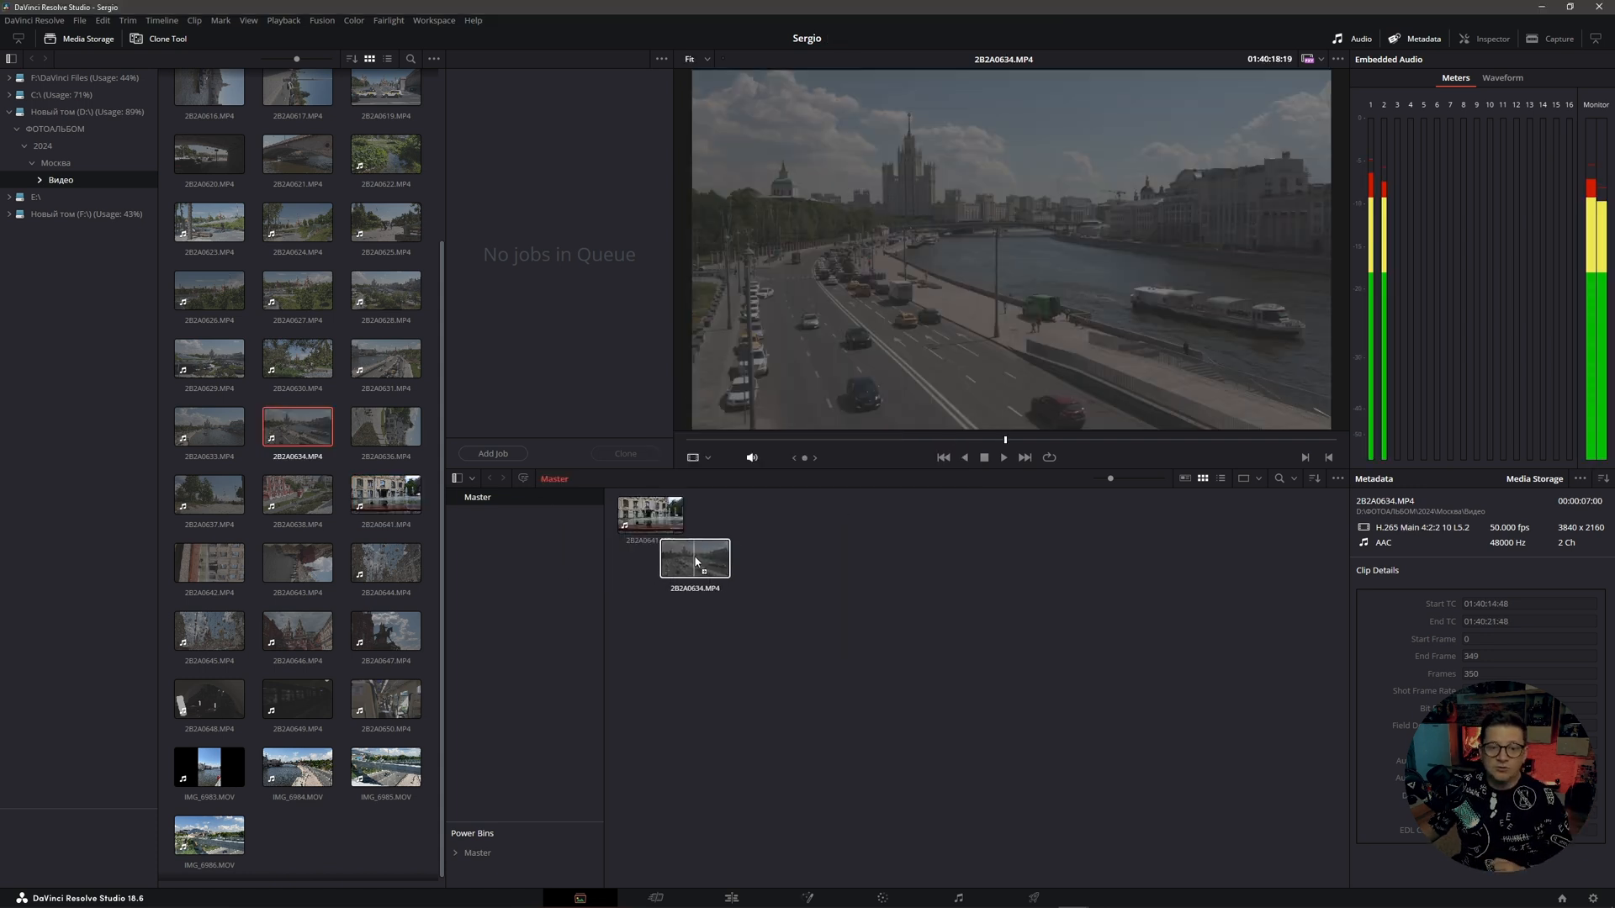
drag(698, 562, 748, 531)
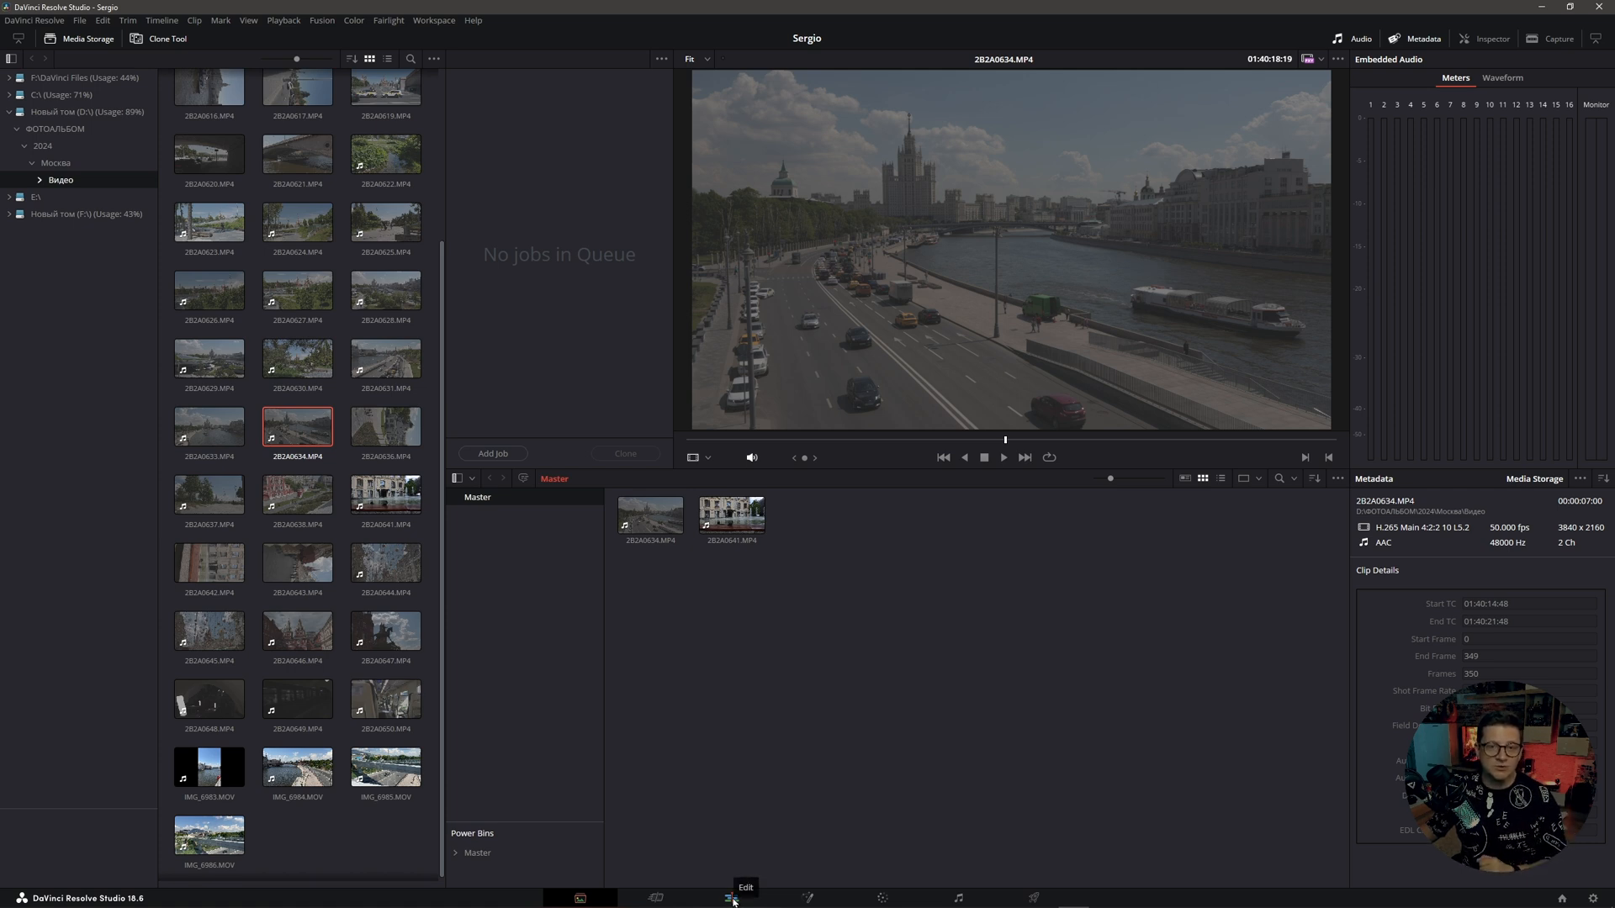
On the Edit page, build a timeline from clip 2B2A0634.MP4 and place 2B2A0641.MP4 directly after it
click(732, 898)
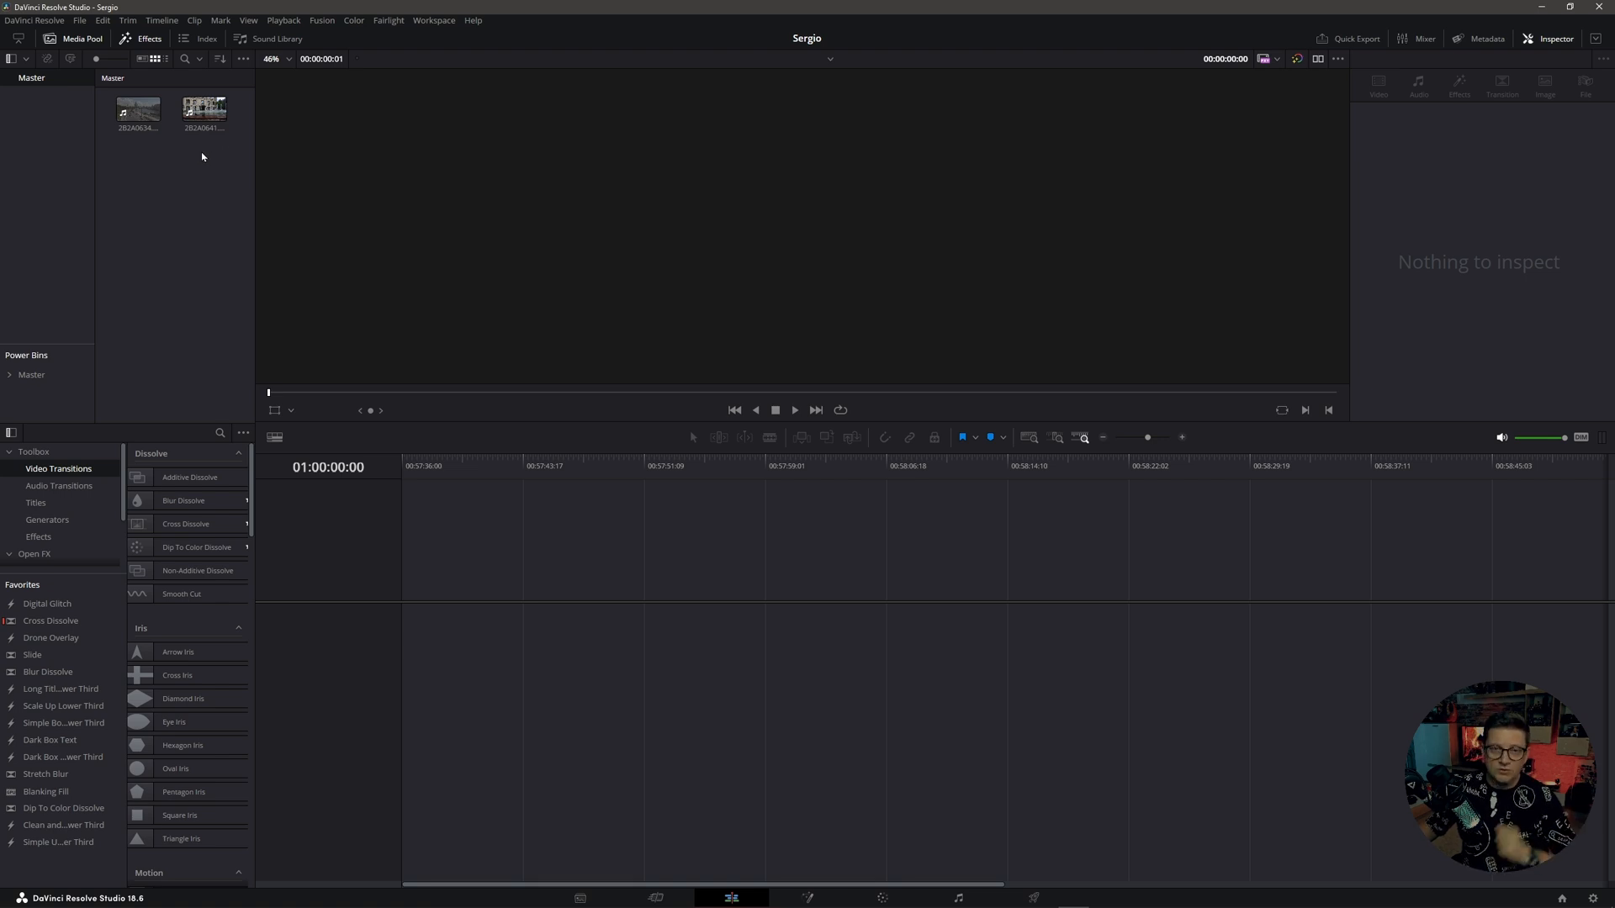
click(141, 112)
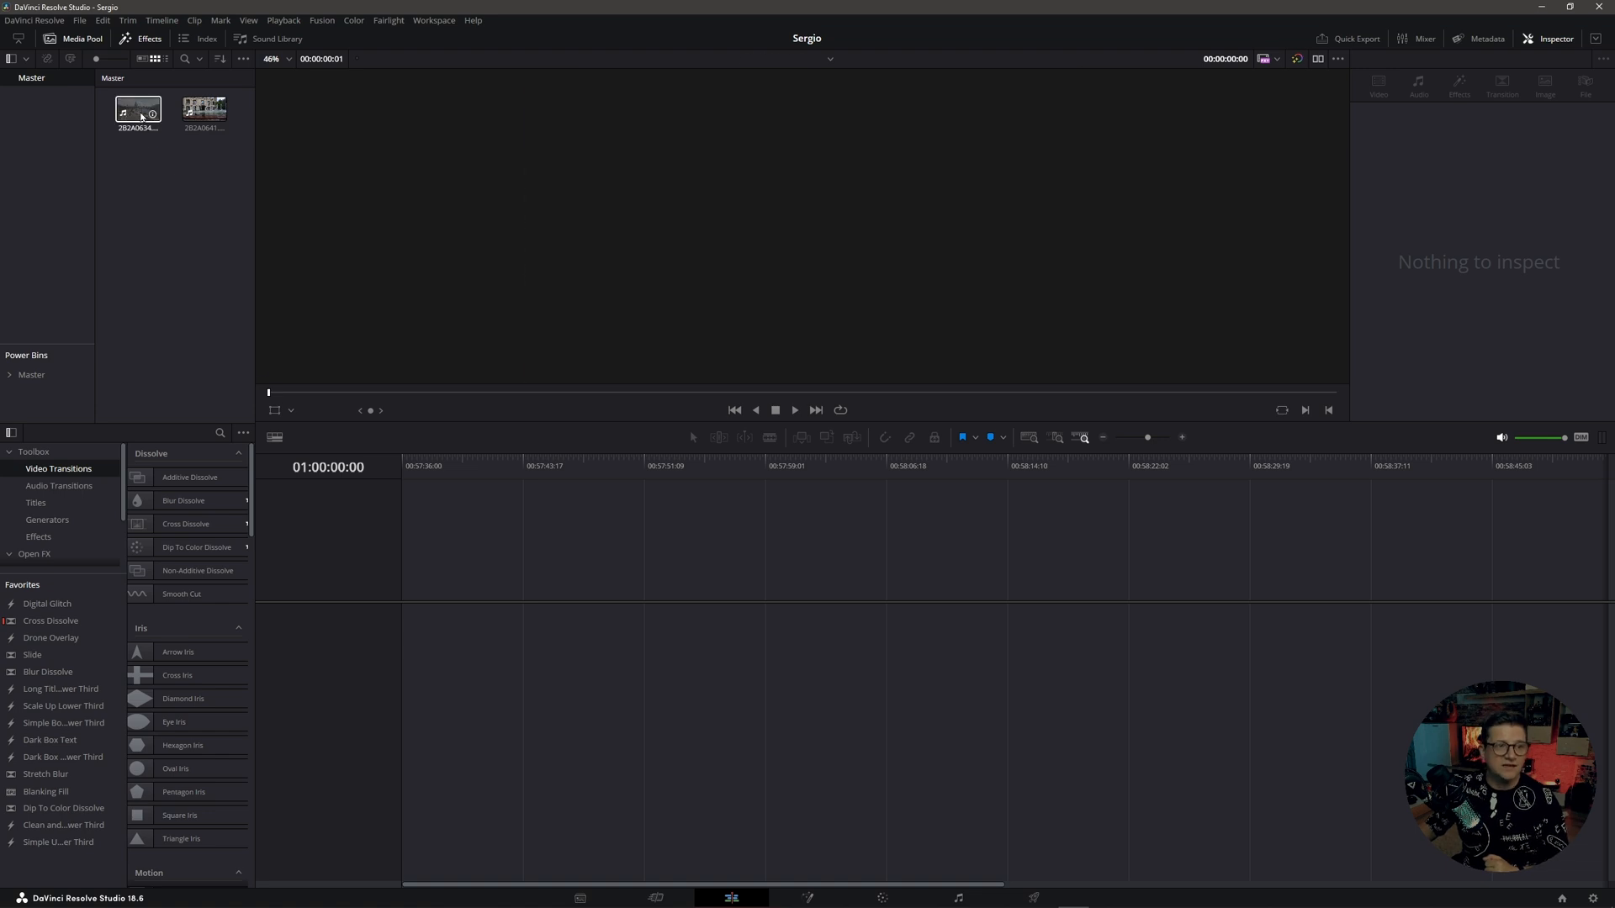
drag(141, 112, 412, 675)
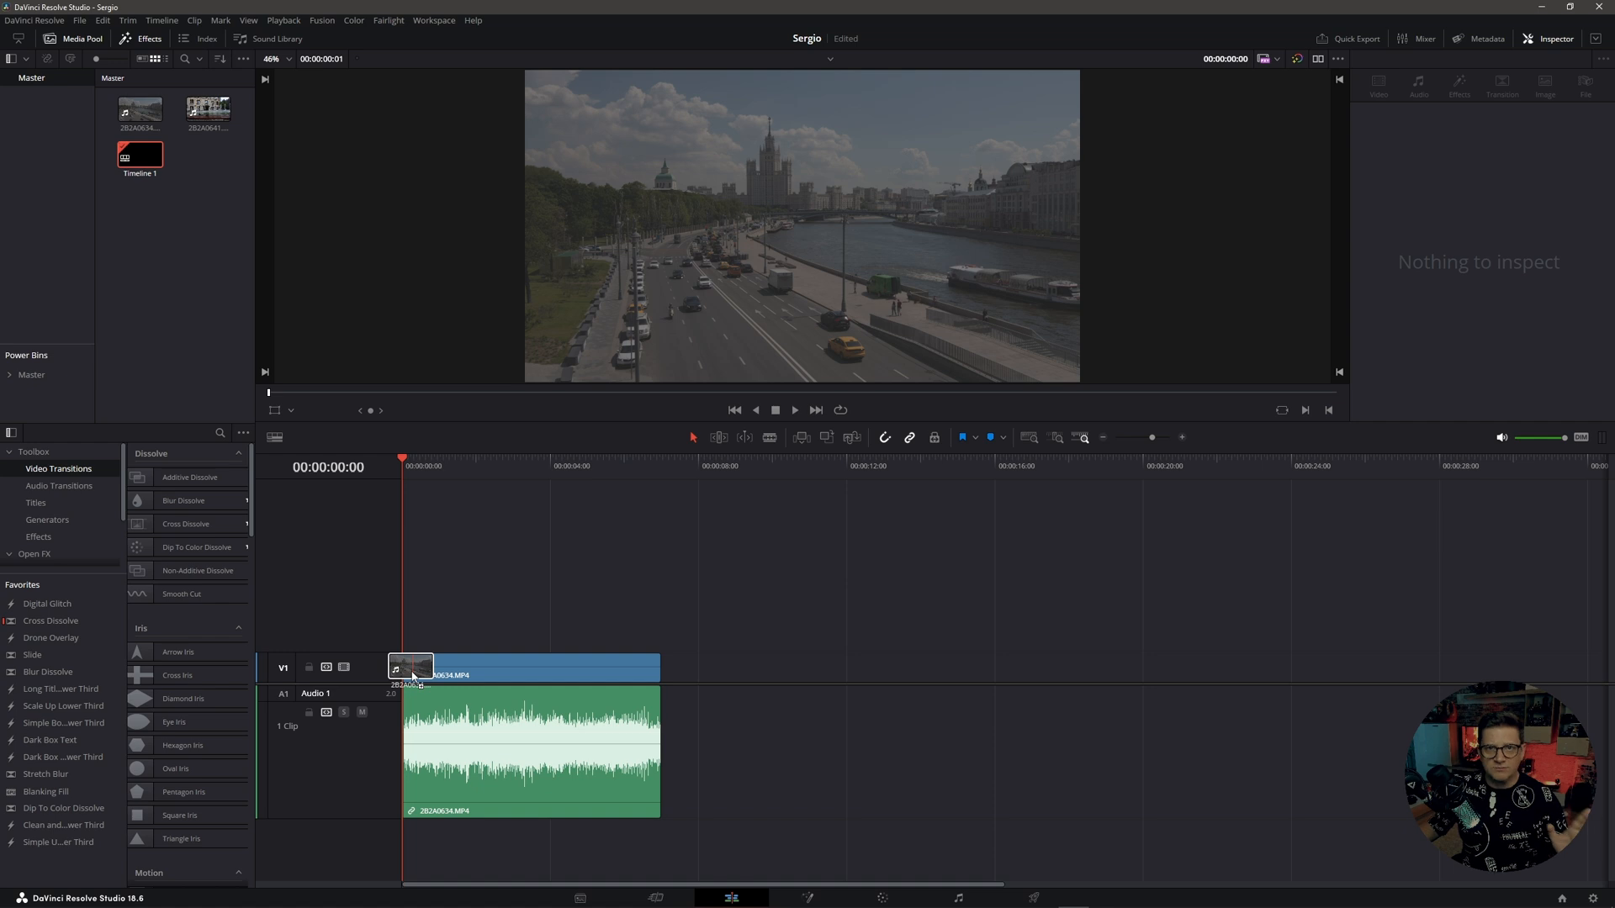
drag(412, 676, 412, 676)
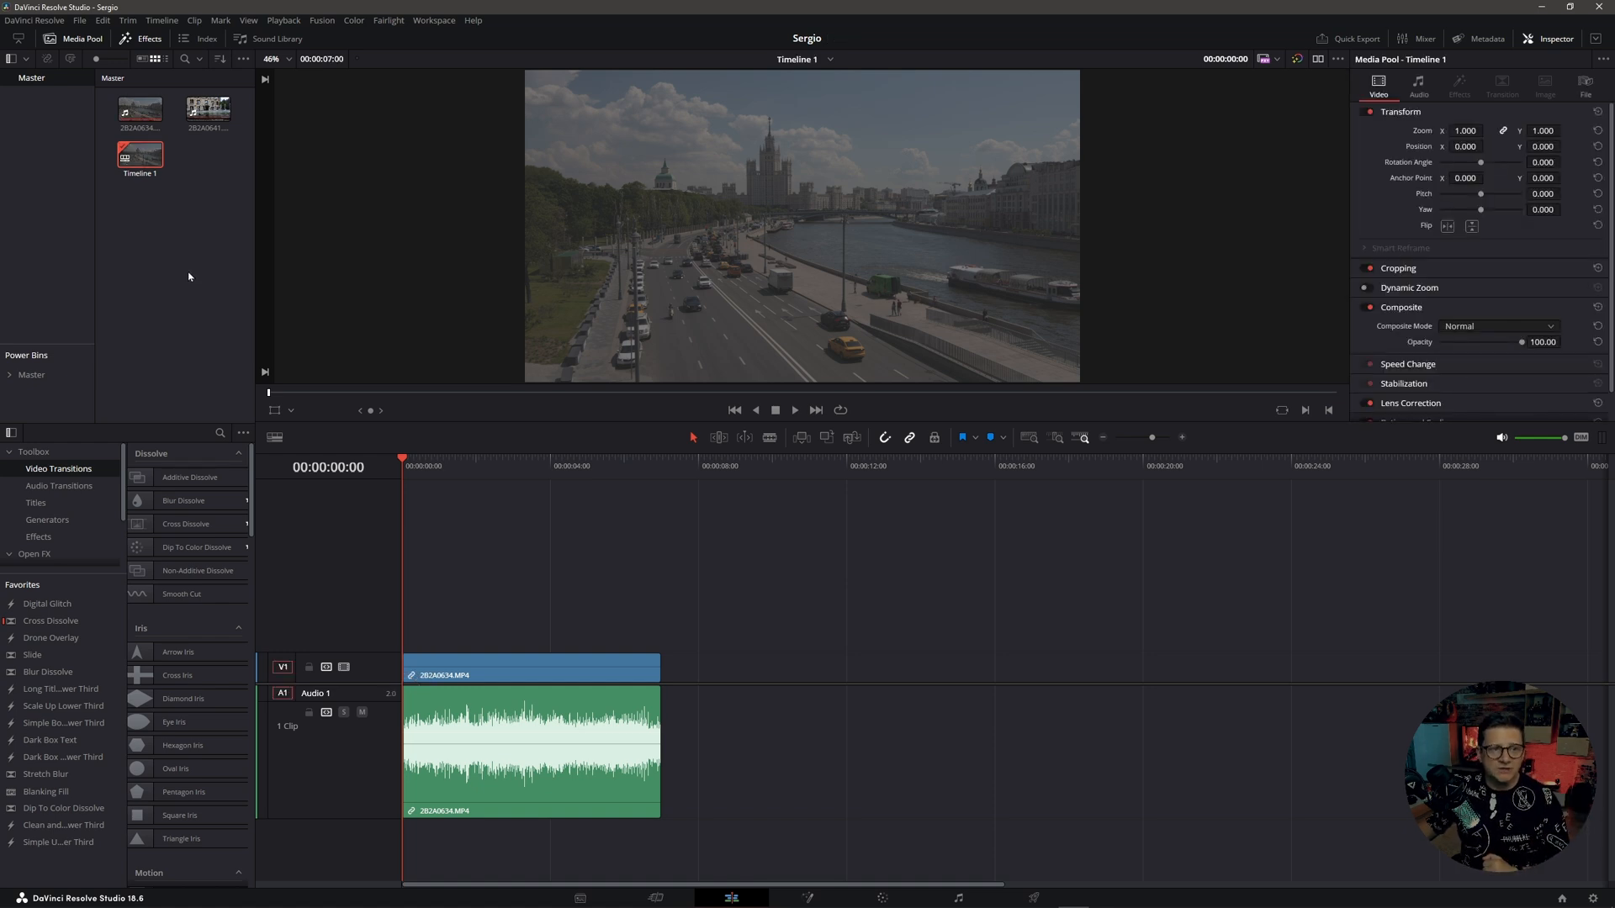
drag(208, 110, 668, 702)
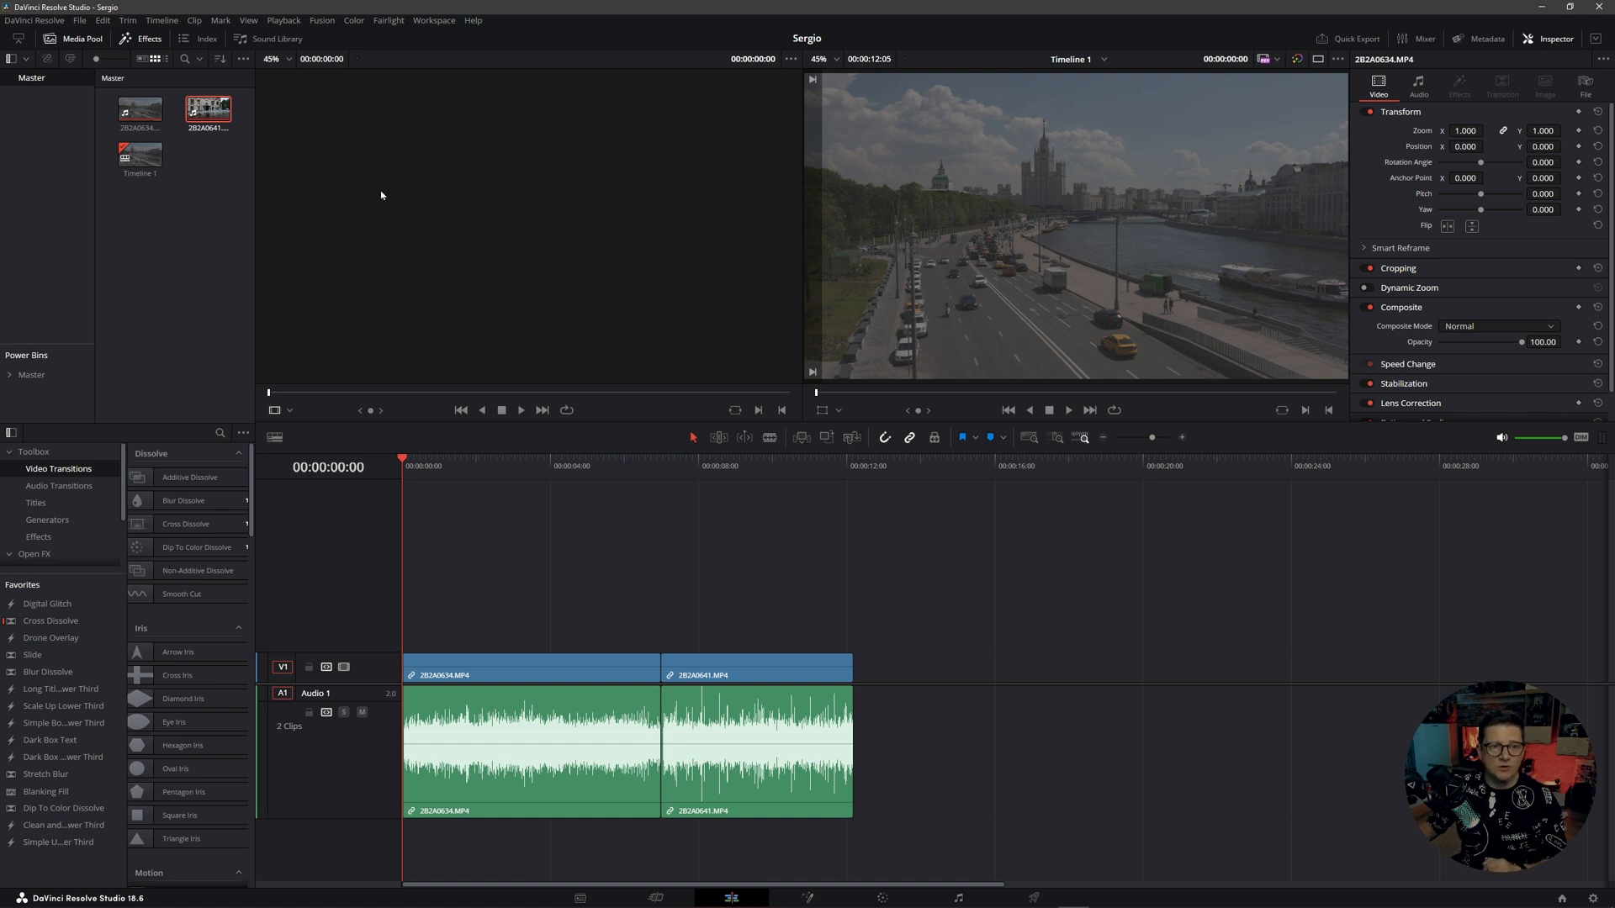
Load clip 2B2A0641.MP4 into the source viewer and scrub the timeline playhead to about 00:00:02:06
double_click(222, 113)
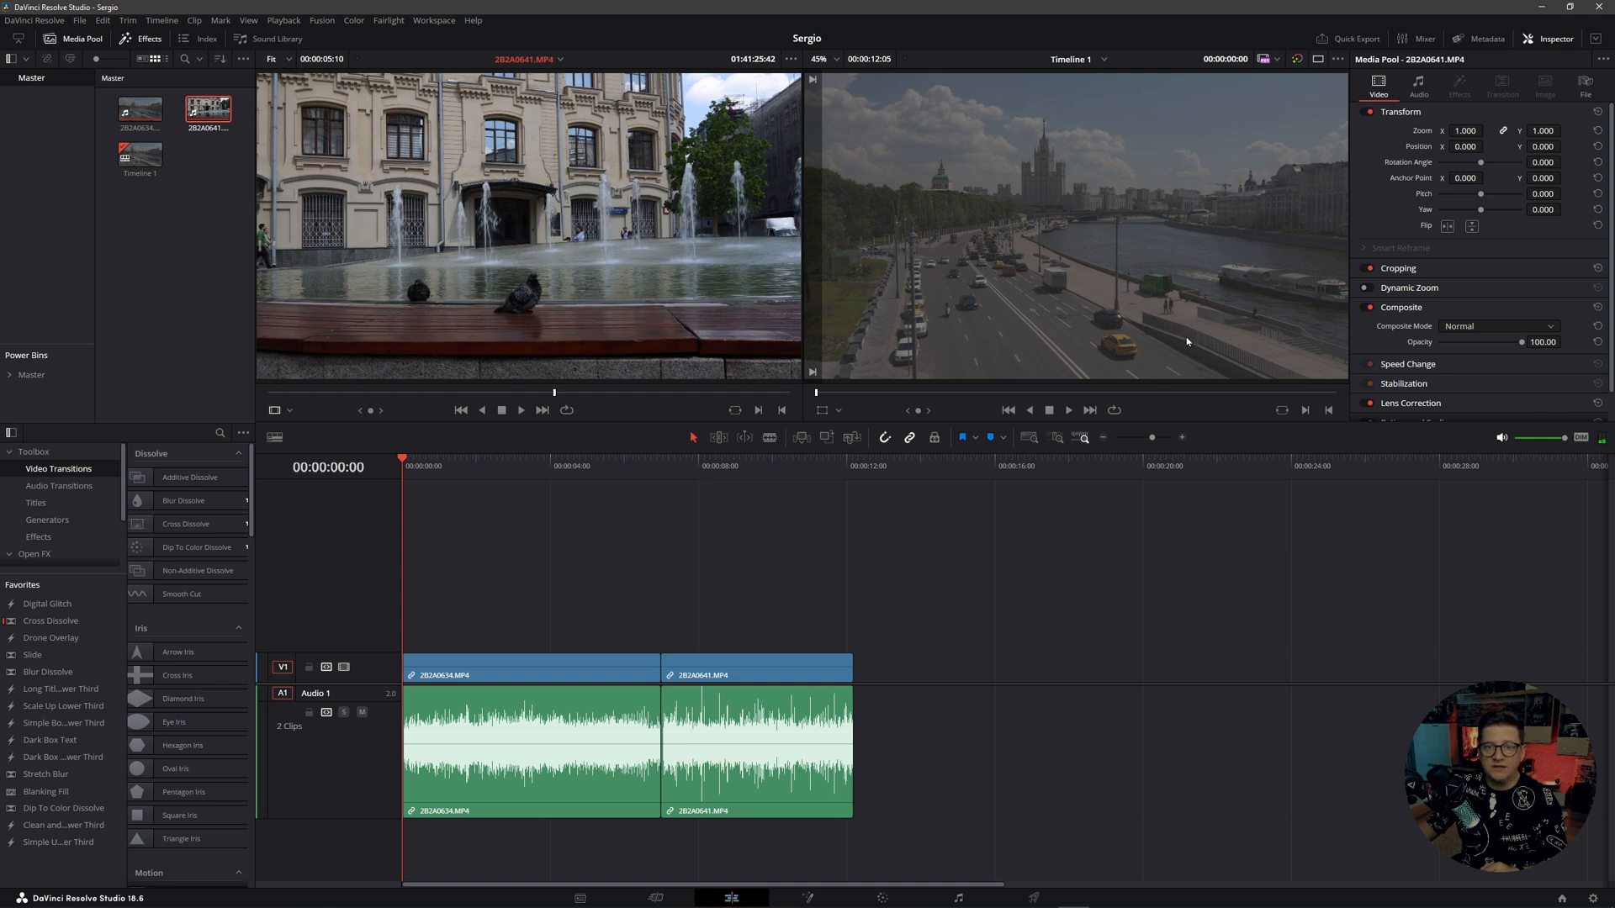
drag(407, 461, 484, 460)
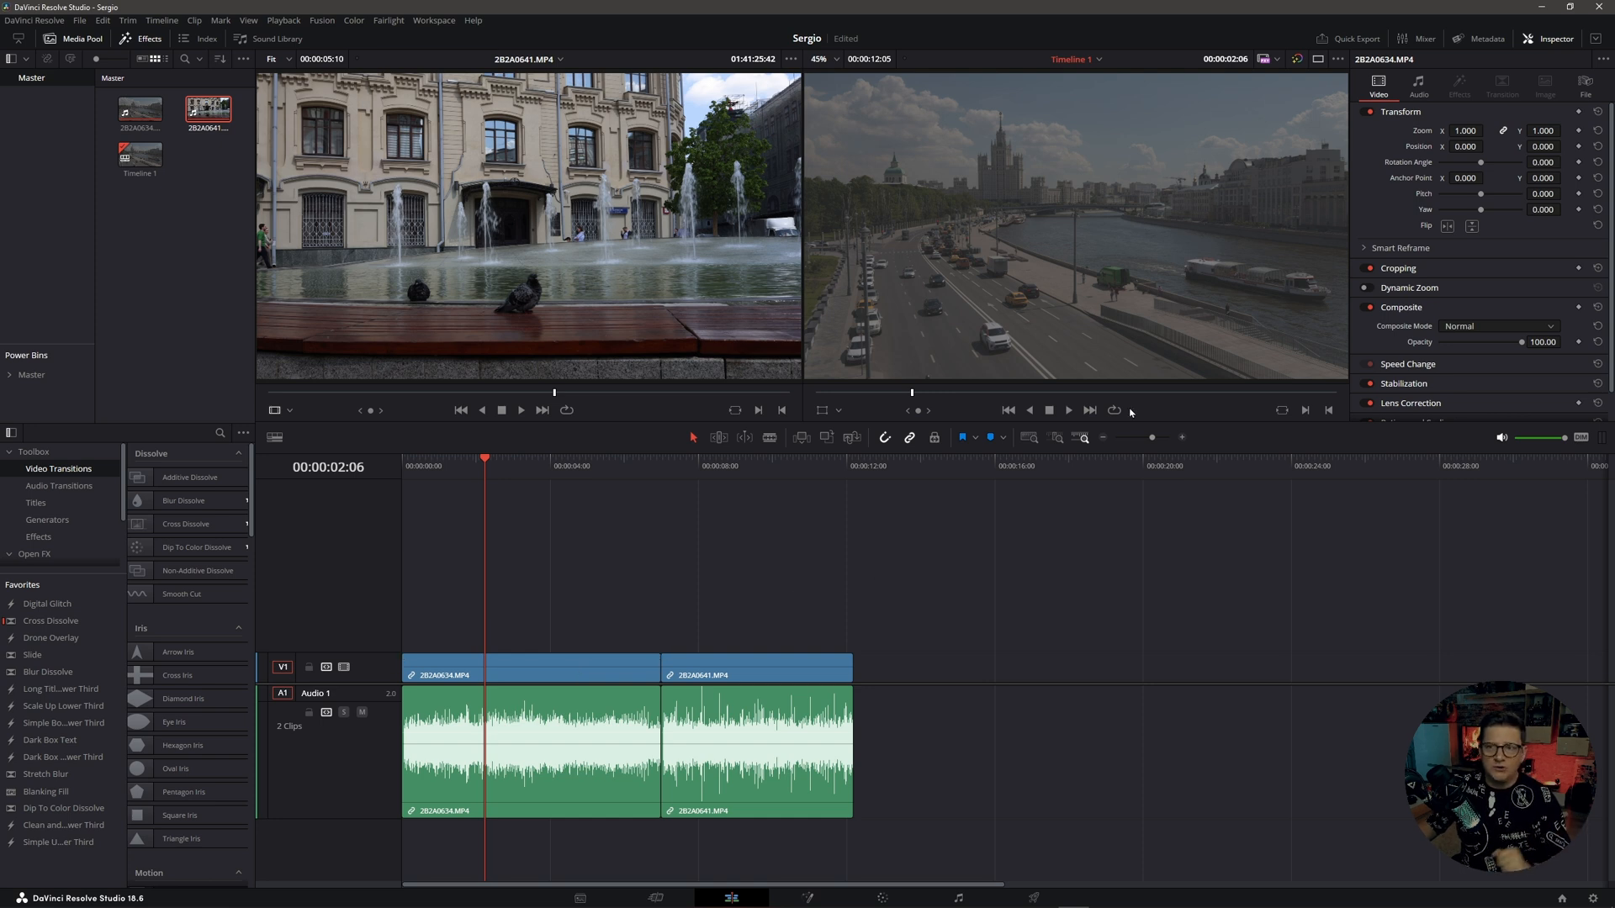
Switch to single-viewer mode and use it to preview both source clips and the timeline at about 00:00:03:18
click(1317, 60)
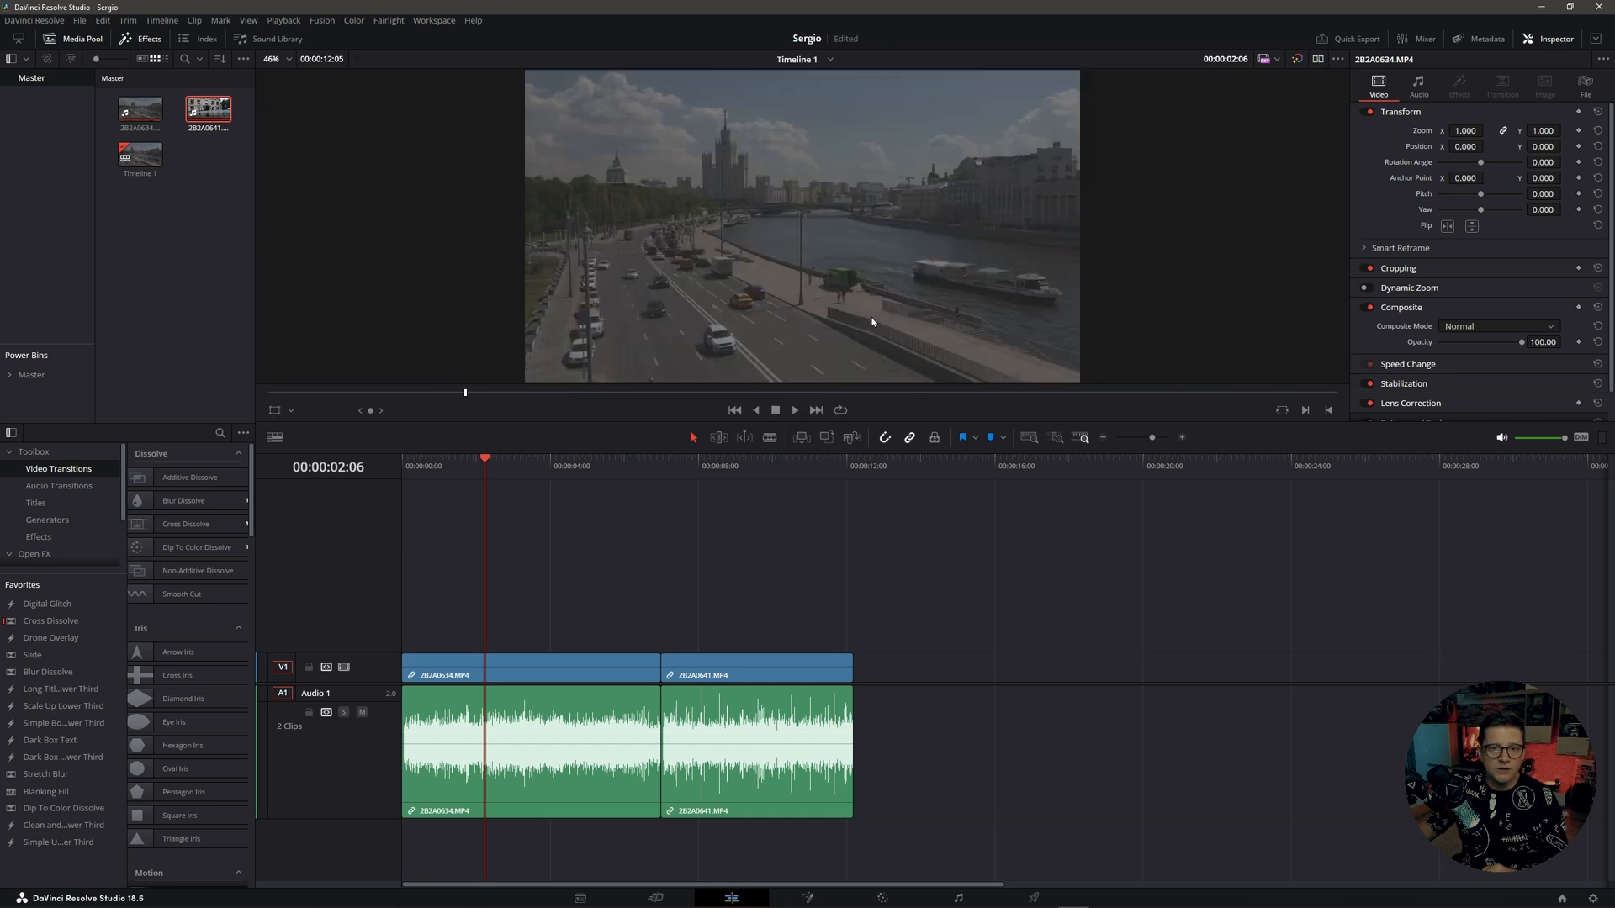
click(146, 117)
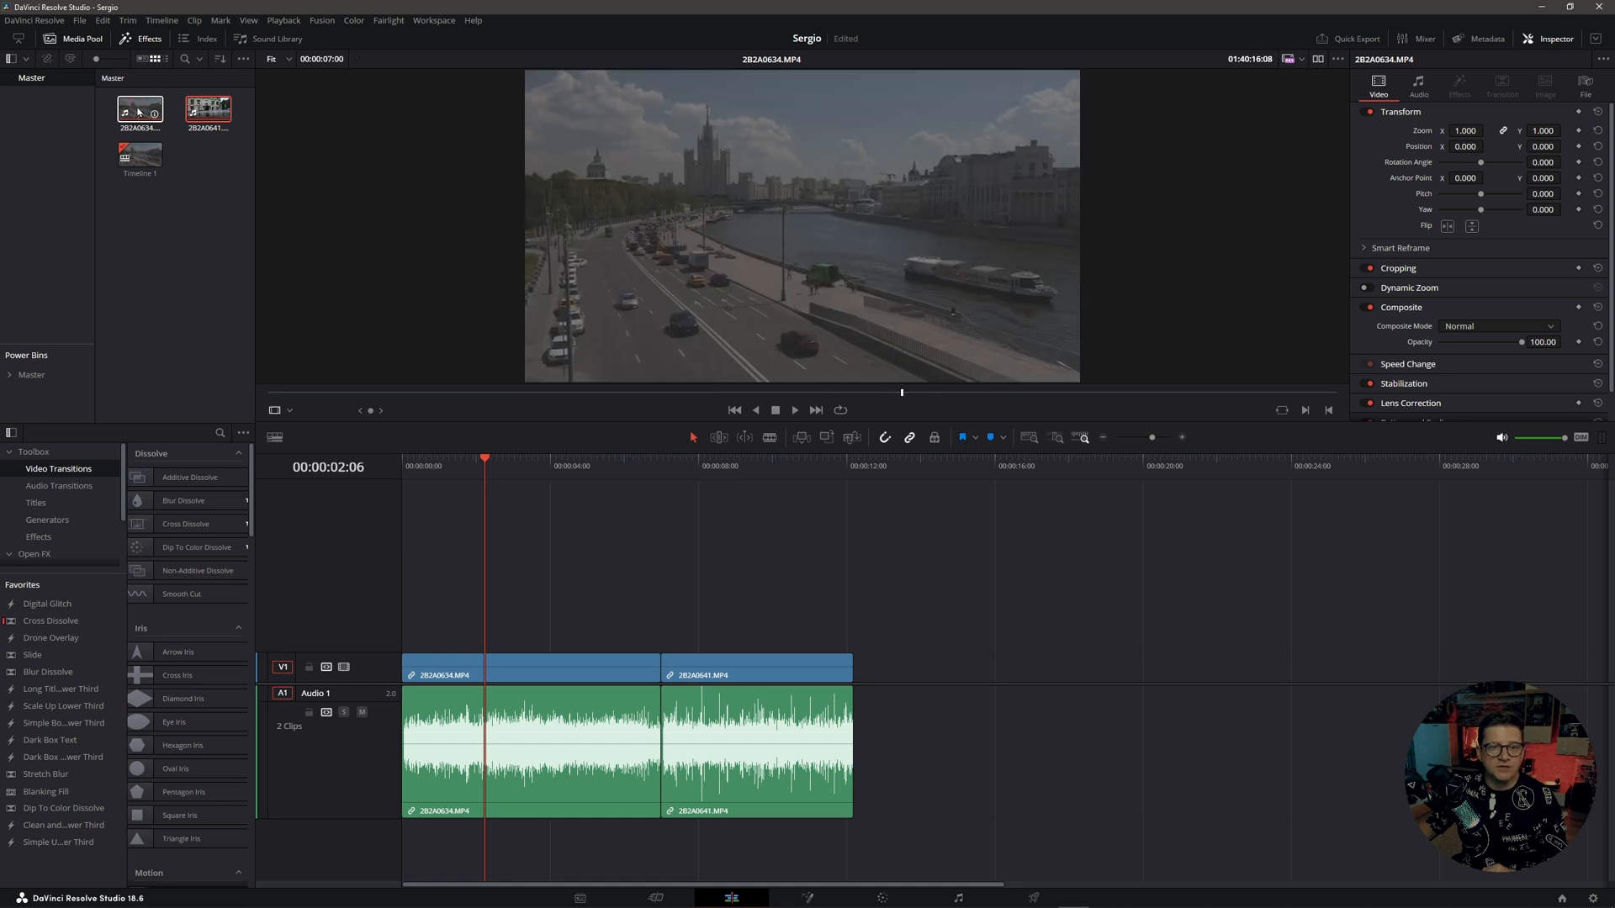
click(210, 112)
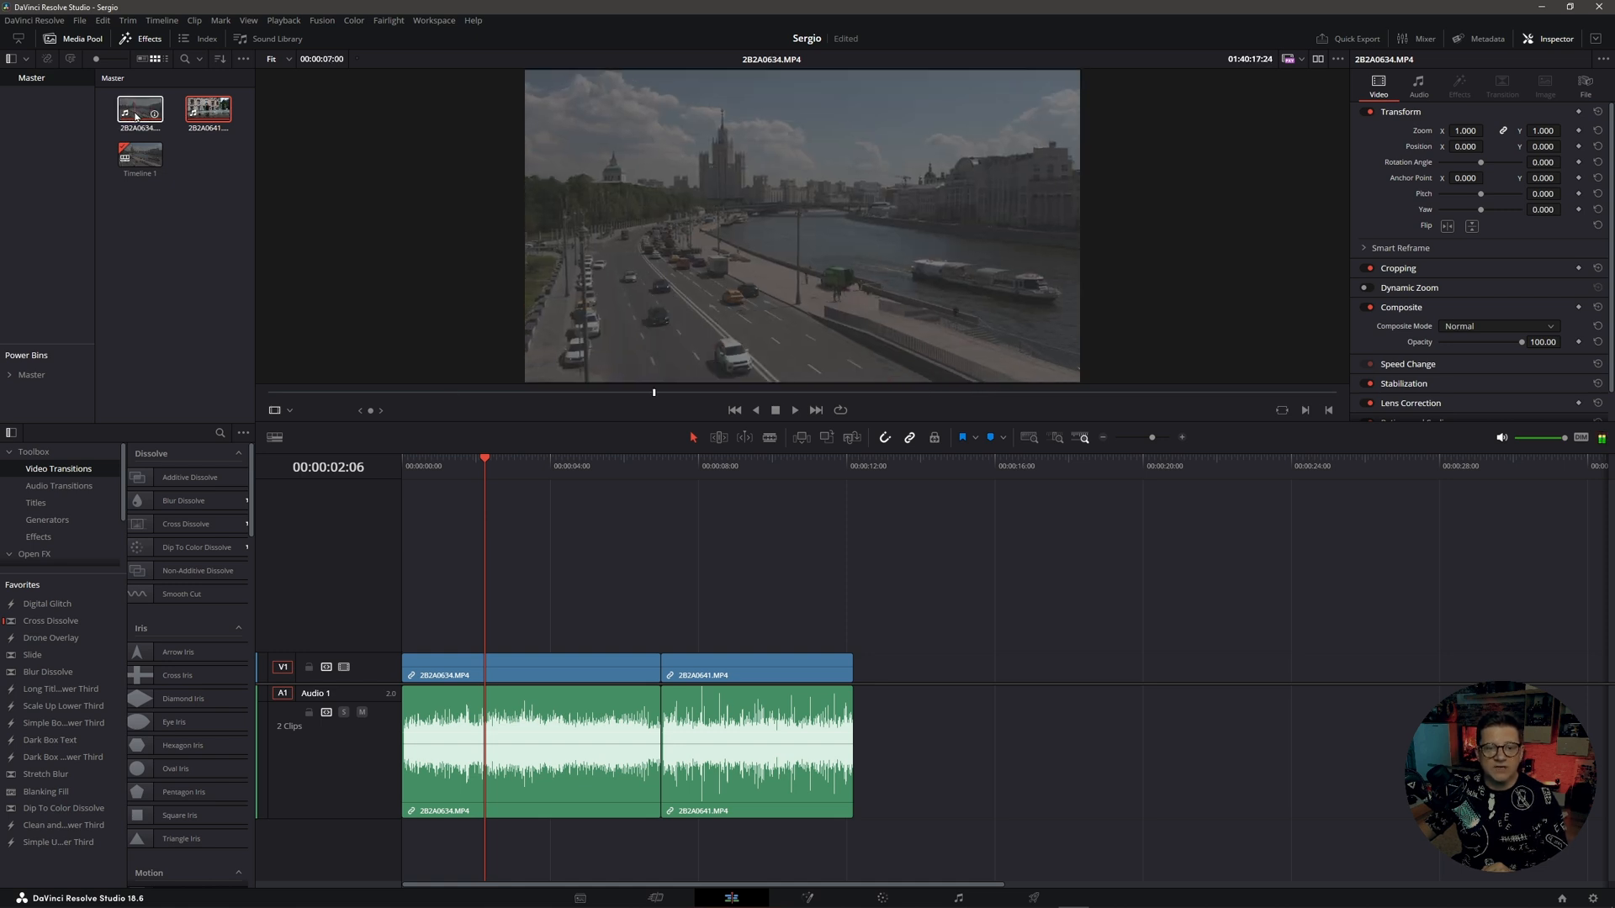
drag(484, 458, 541, 491)
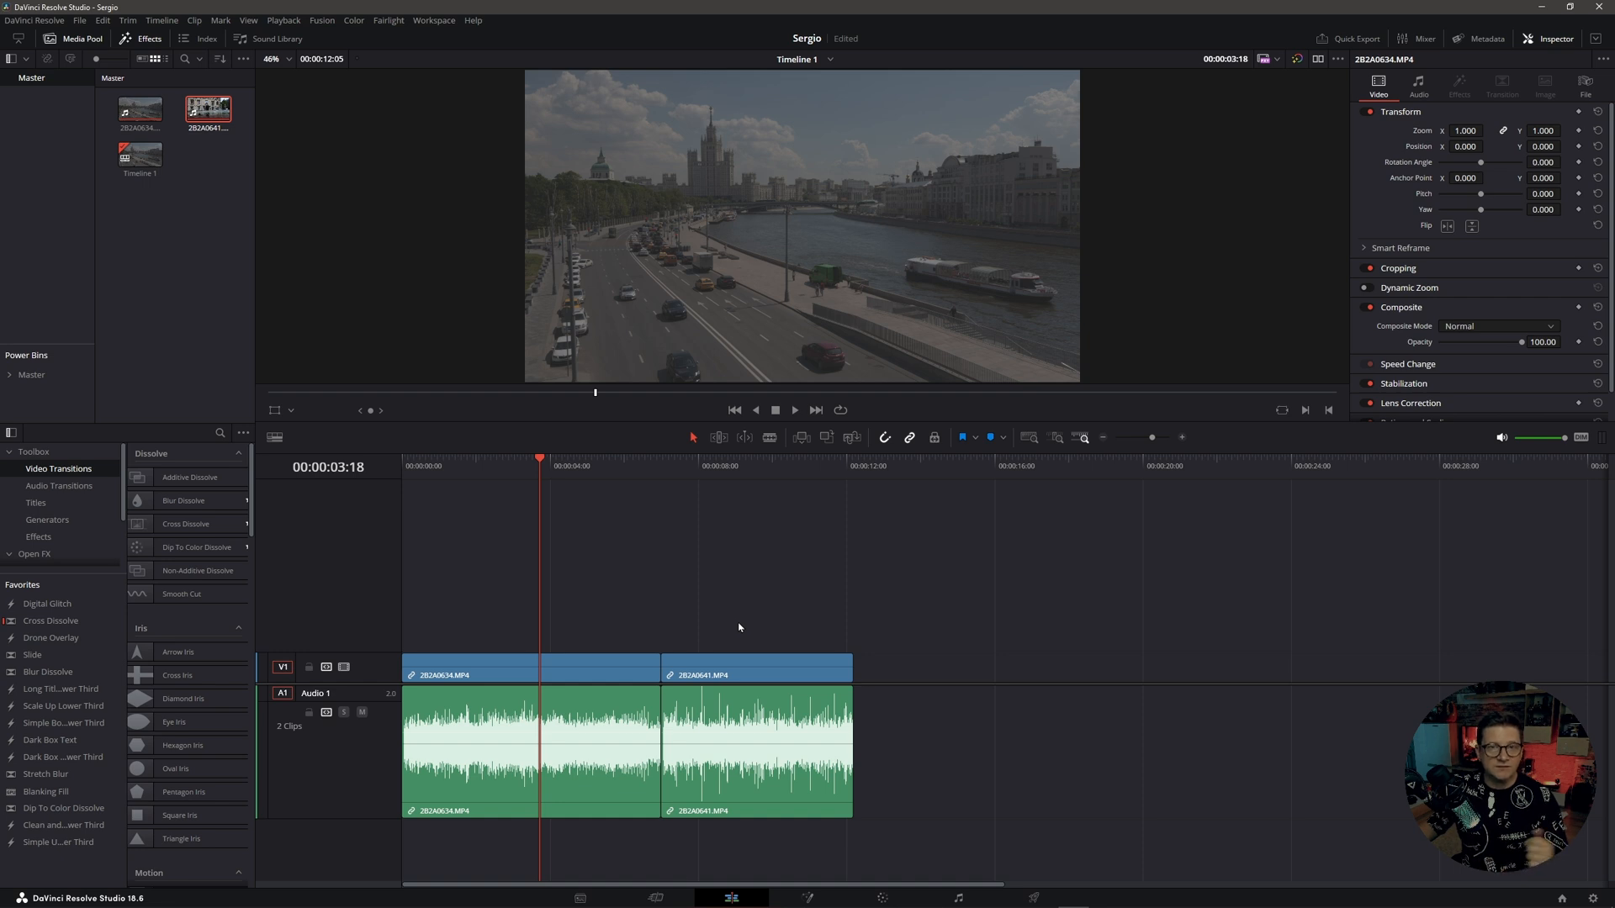
key(q)
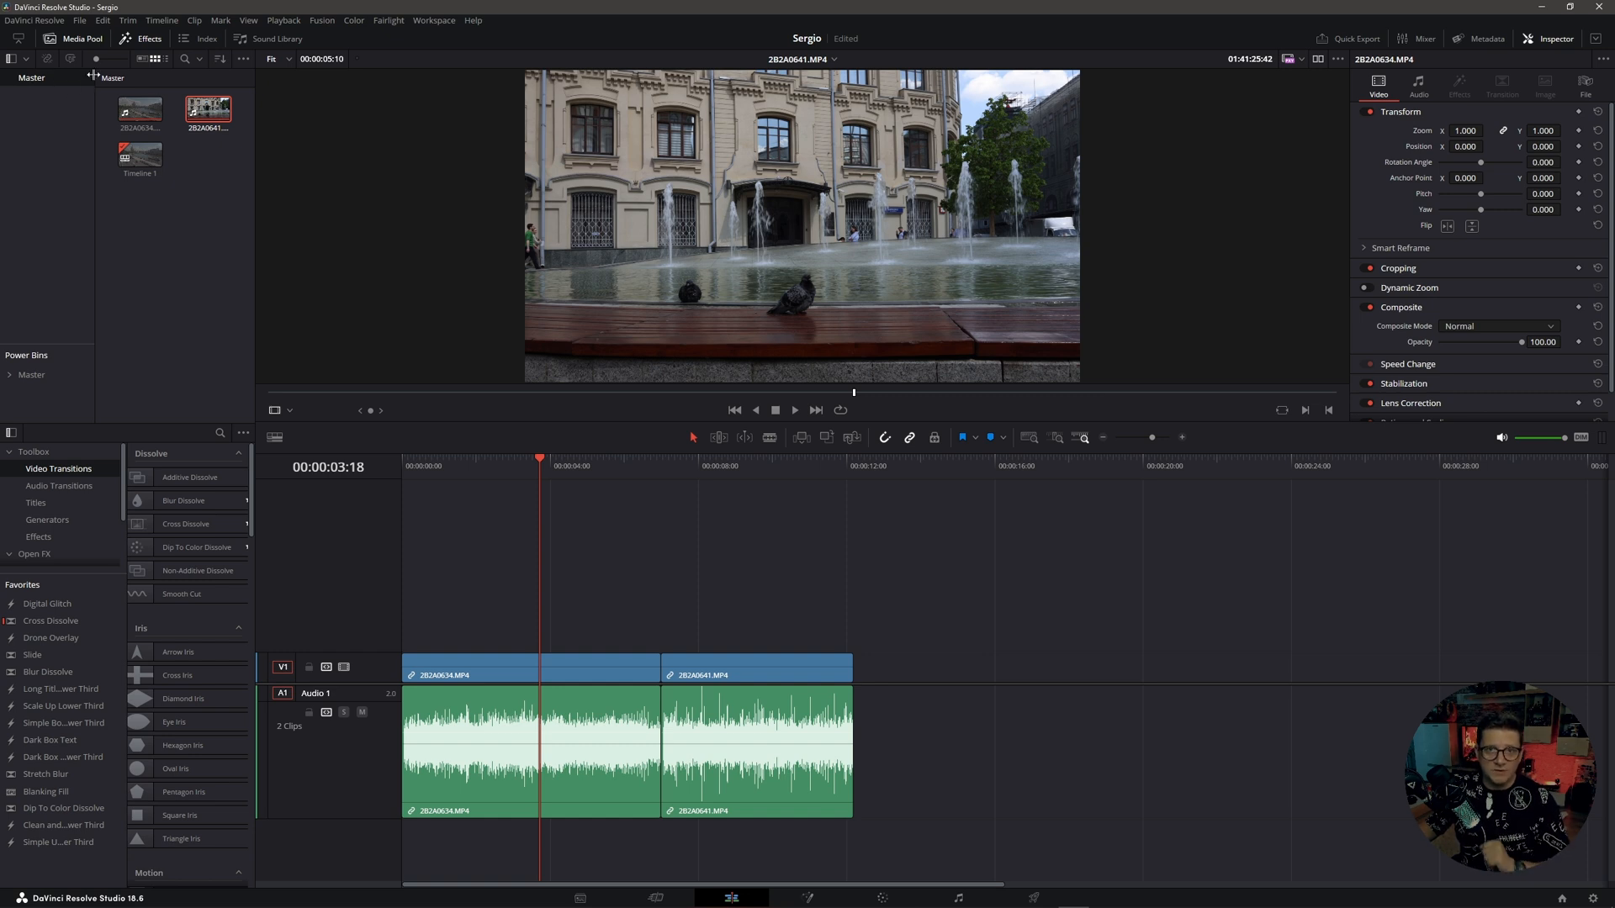
Switch the timeline's video clips to Film Strip View
click(275, 439)
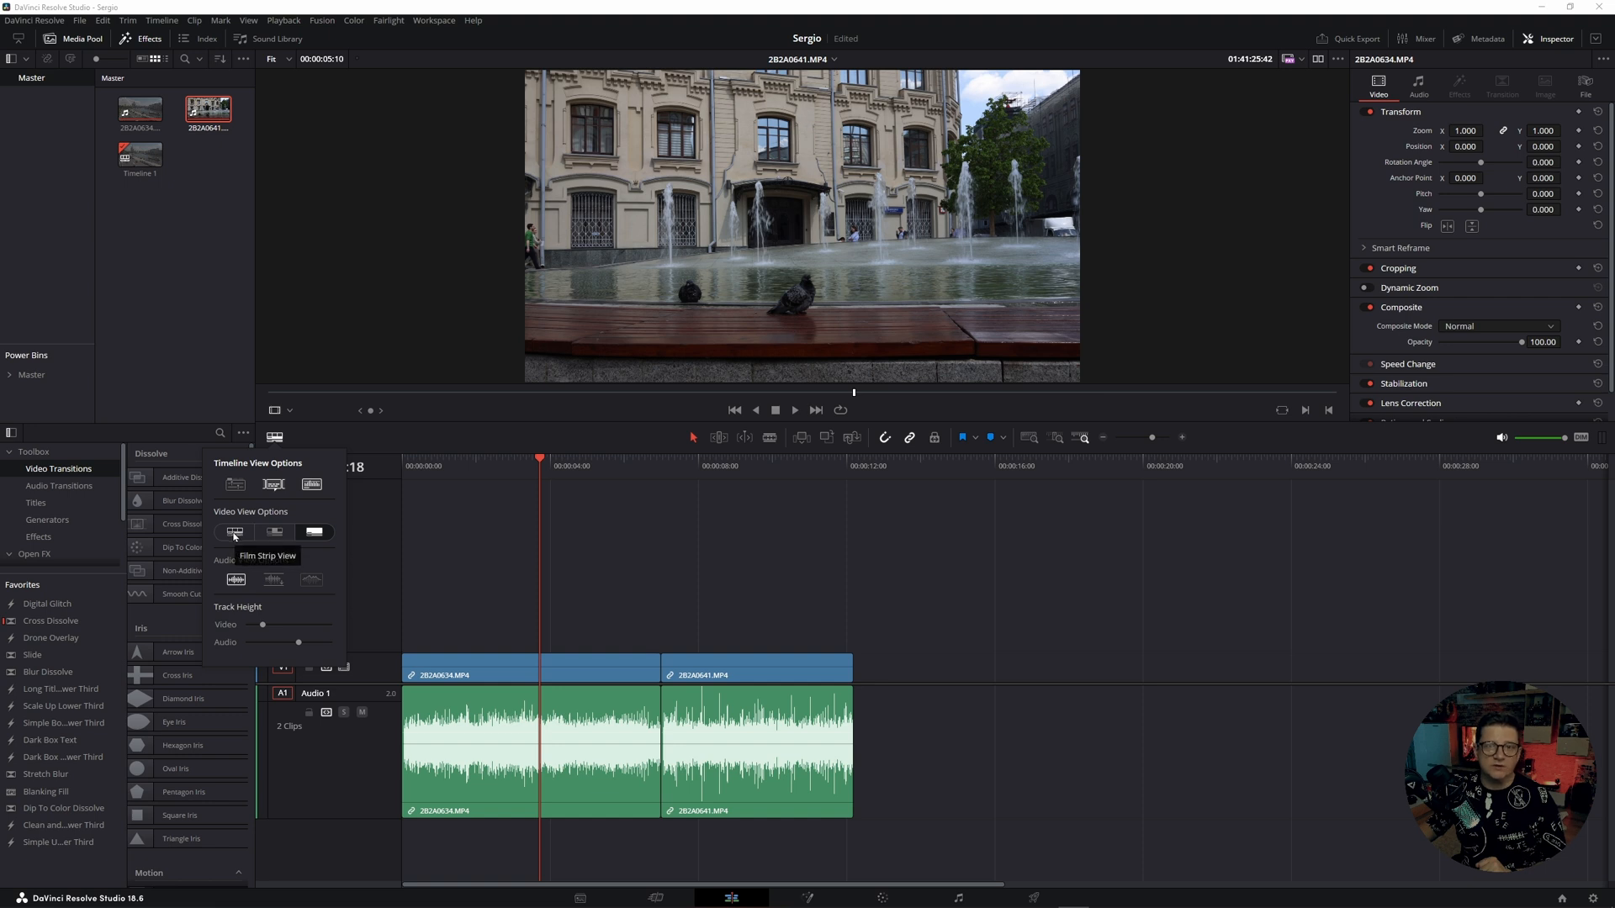
click(235, 533)
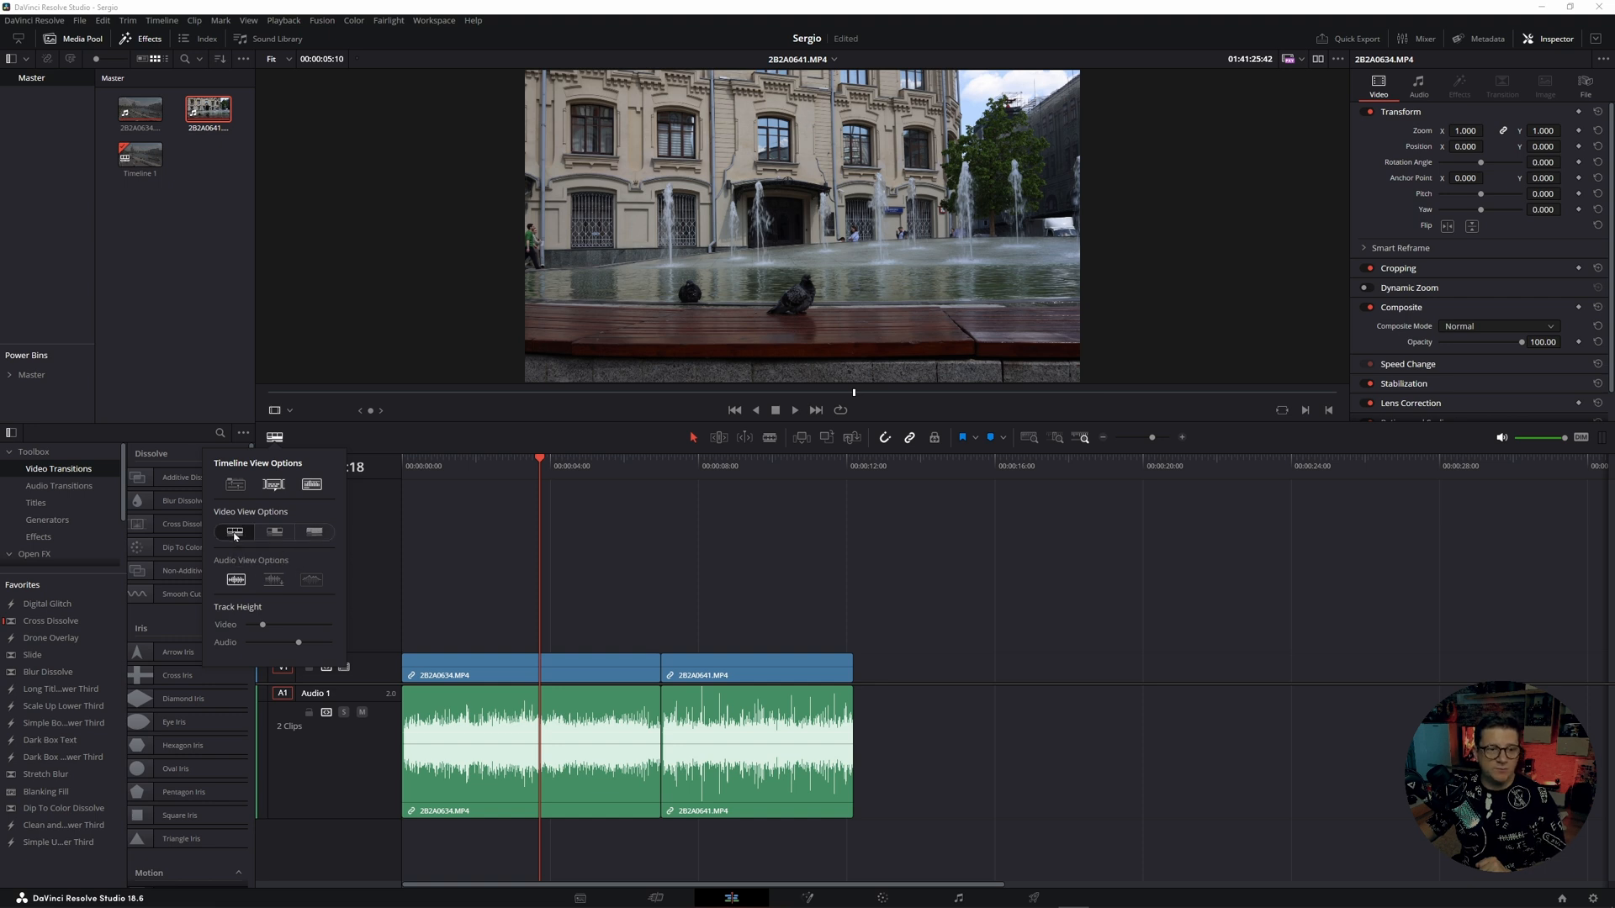
click(396, 656)
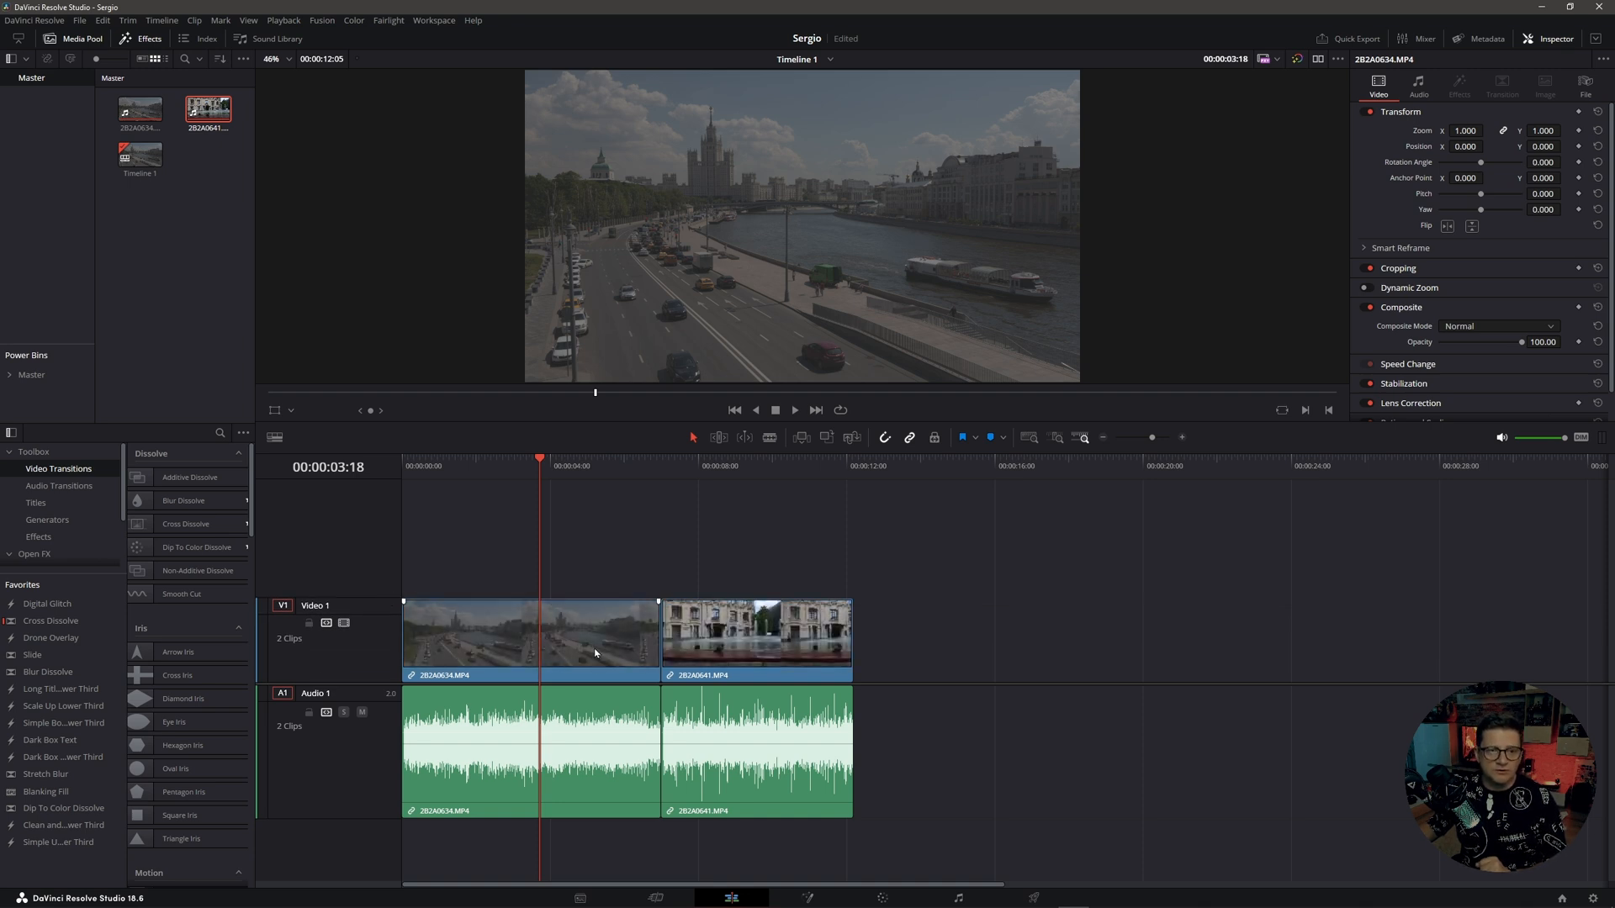
Try the thumbnail view on the timeline's video clips, and return them to the plain view without thumbnails
click(274, 436)
click(274, 531)
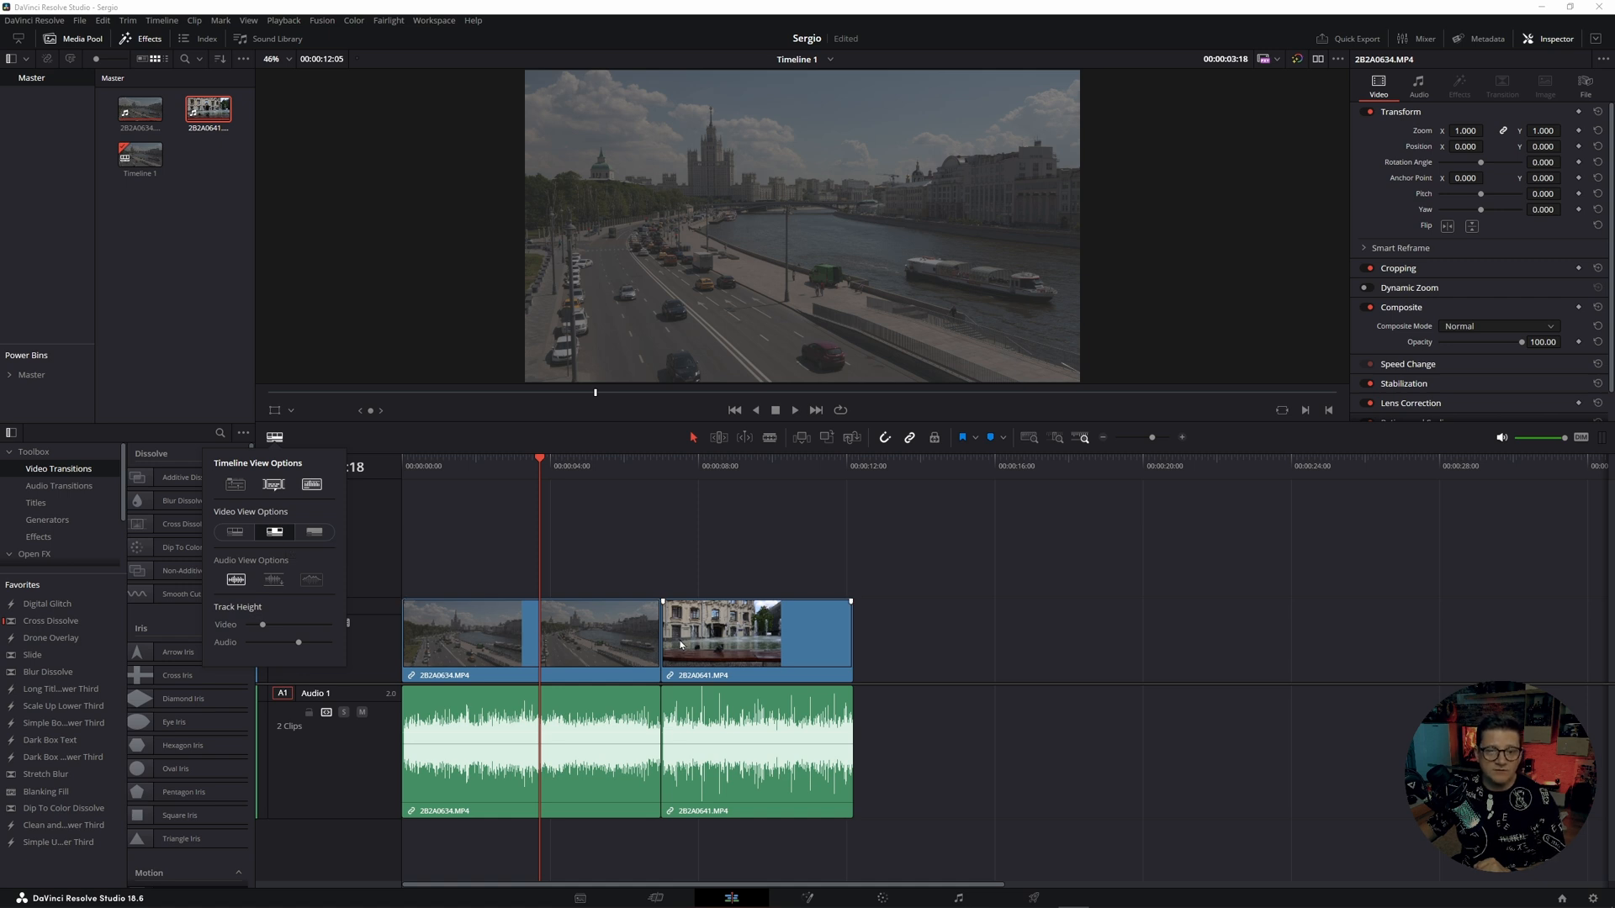
click(316, 533)
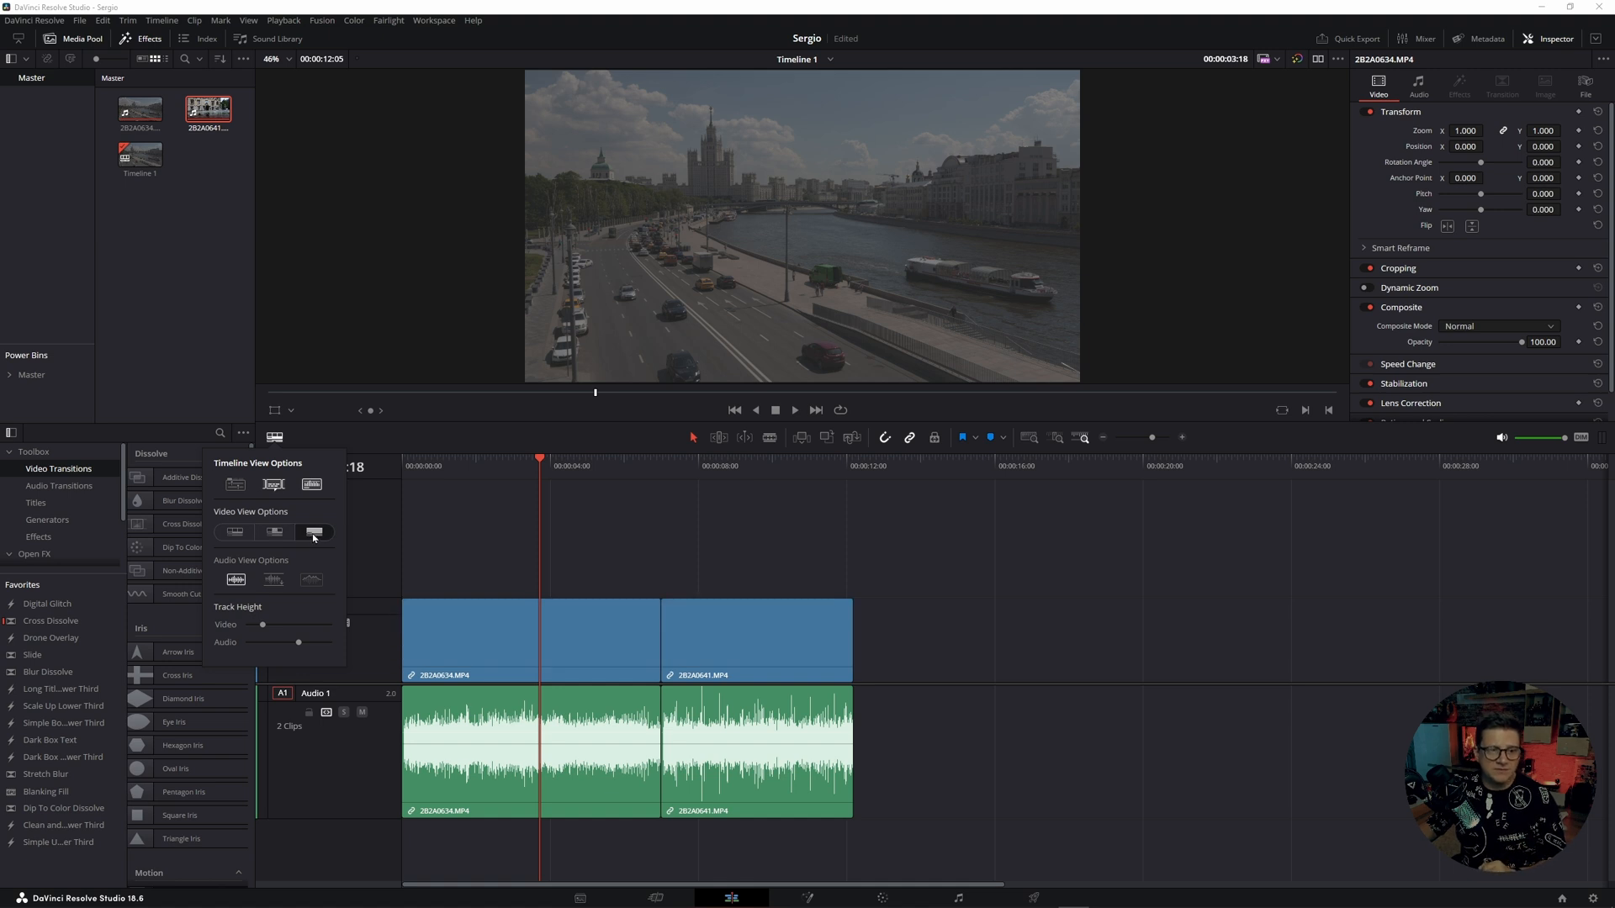
click(458, 571)
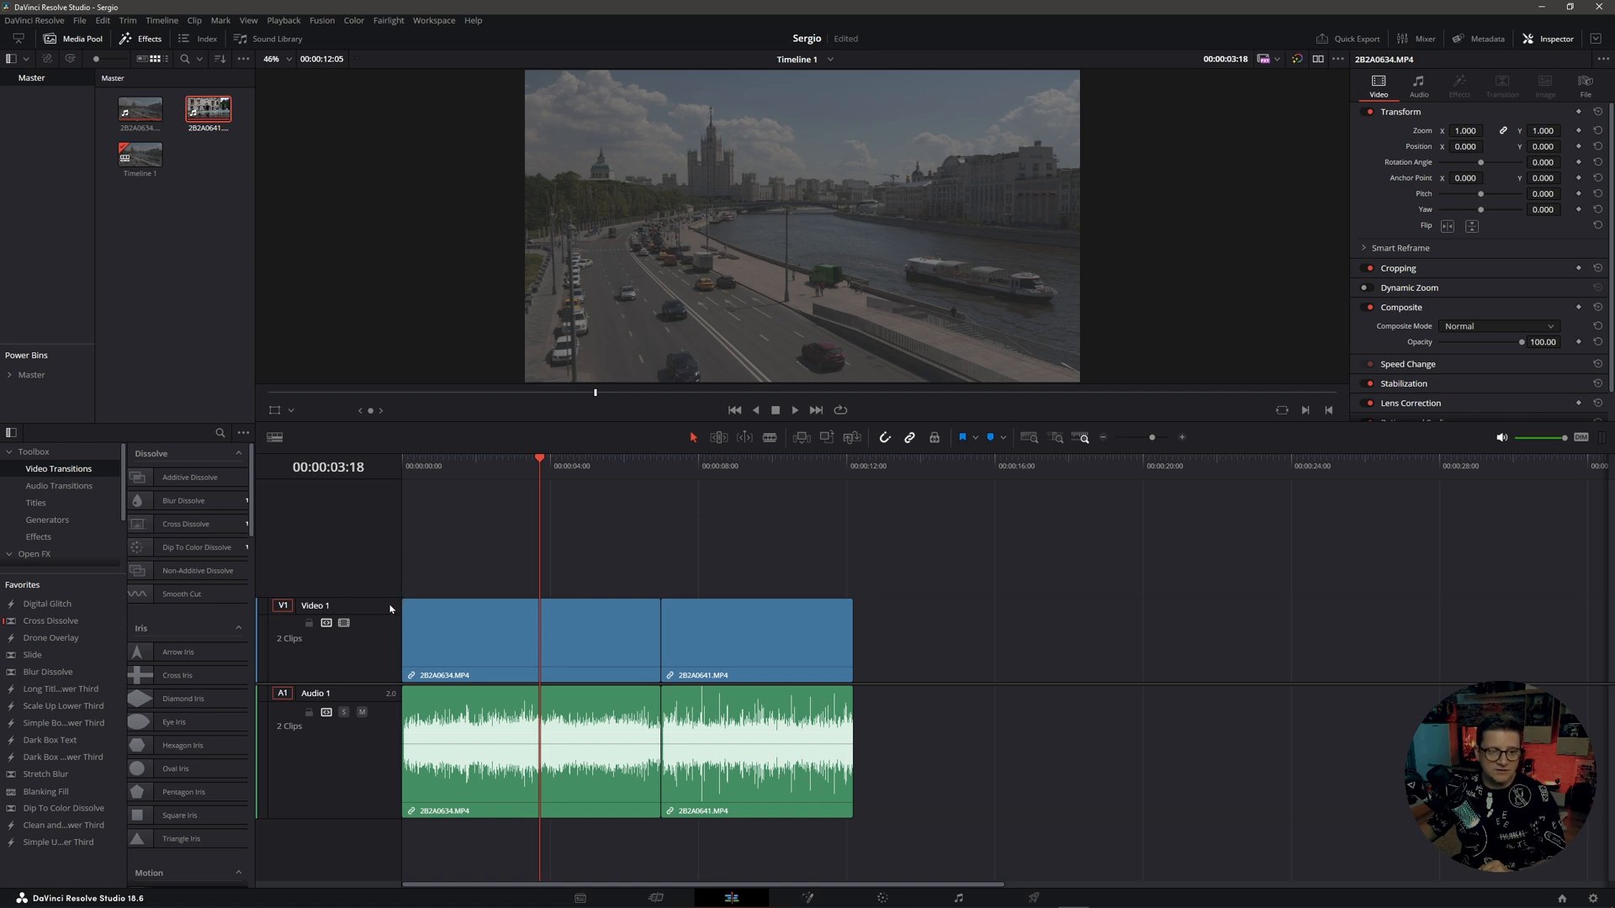
Reduce the height of the Video 1 track and stretch the timeline's horizontal scale so both clips nearly fill its width
drag(389, 602, 385, 652)
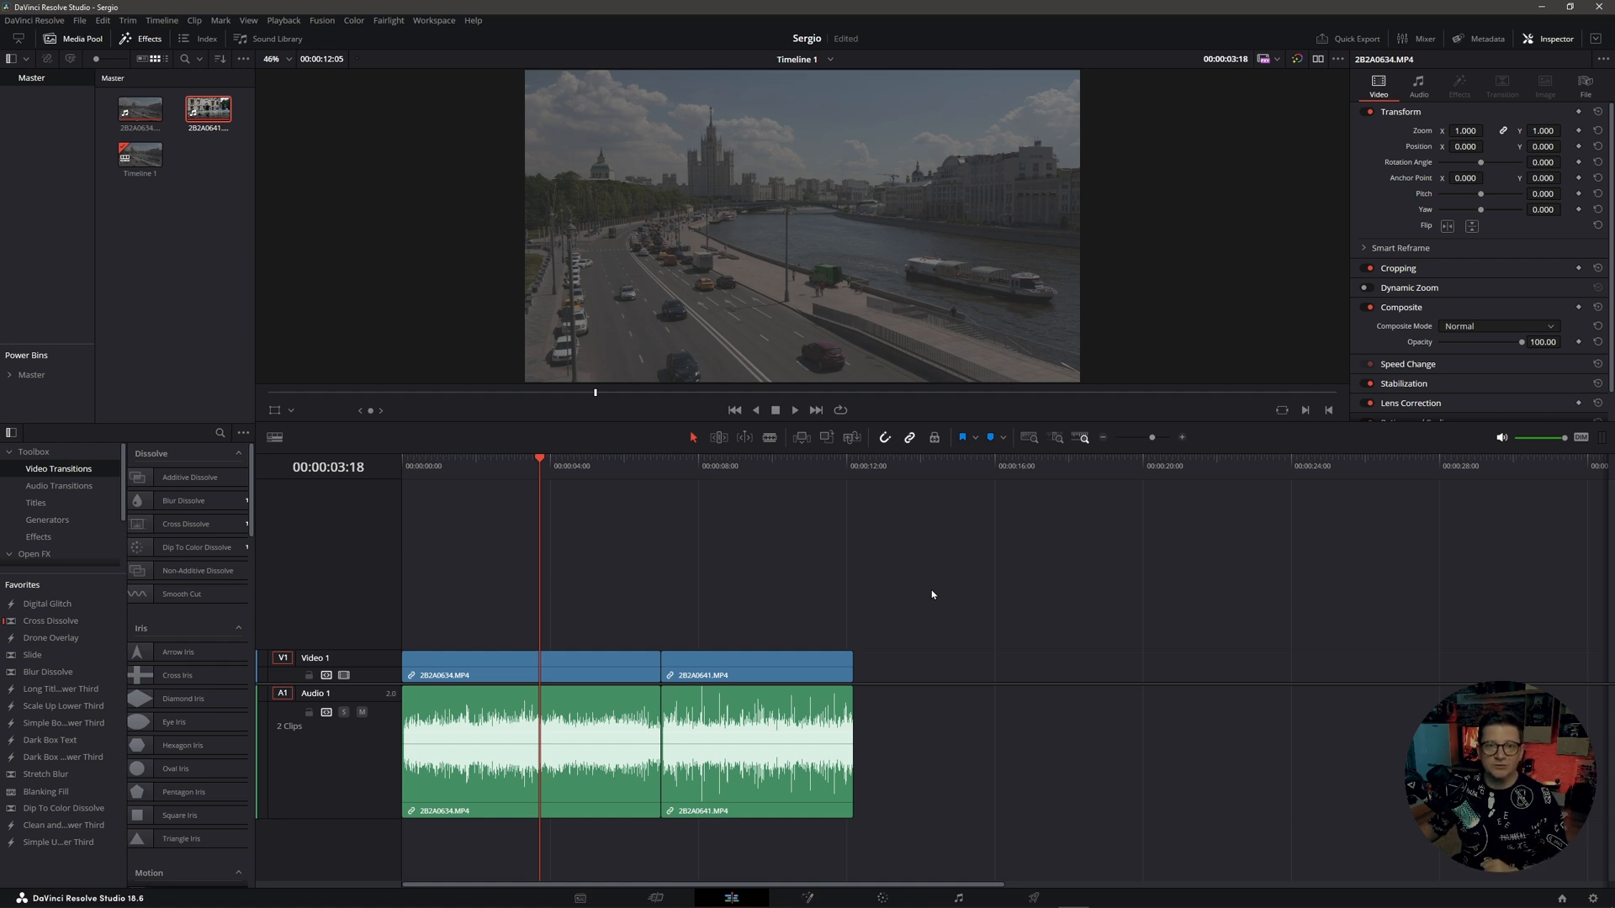
scroll(641, 602, up, 2)
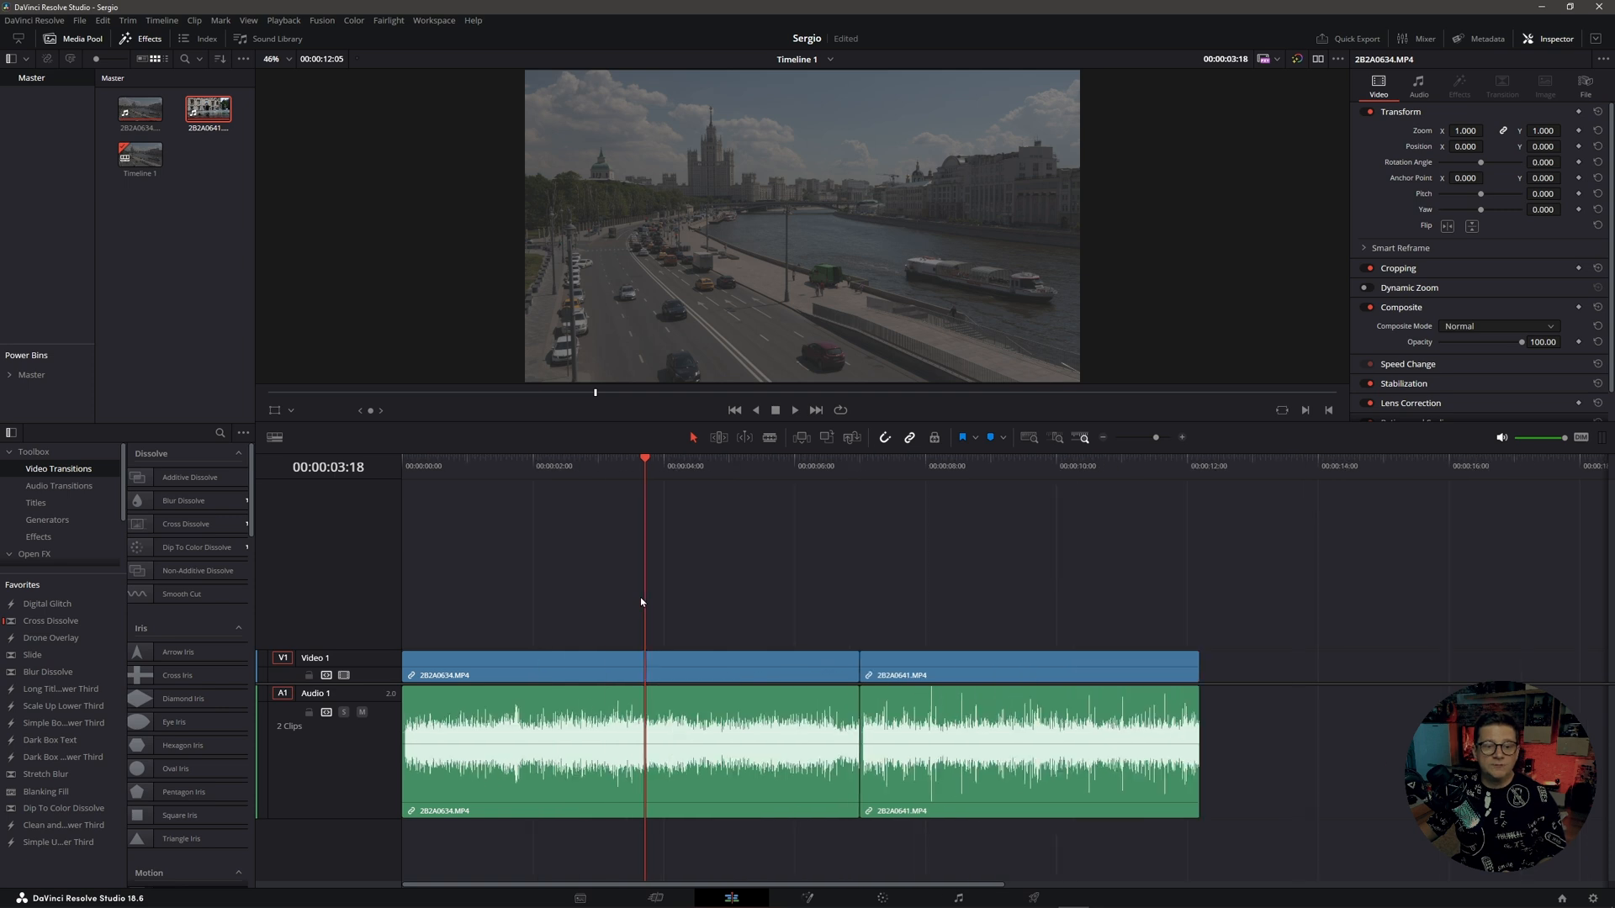
scroll(640, 602, up, 1)
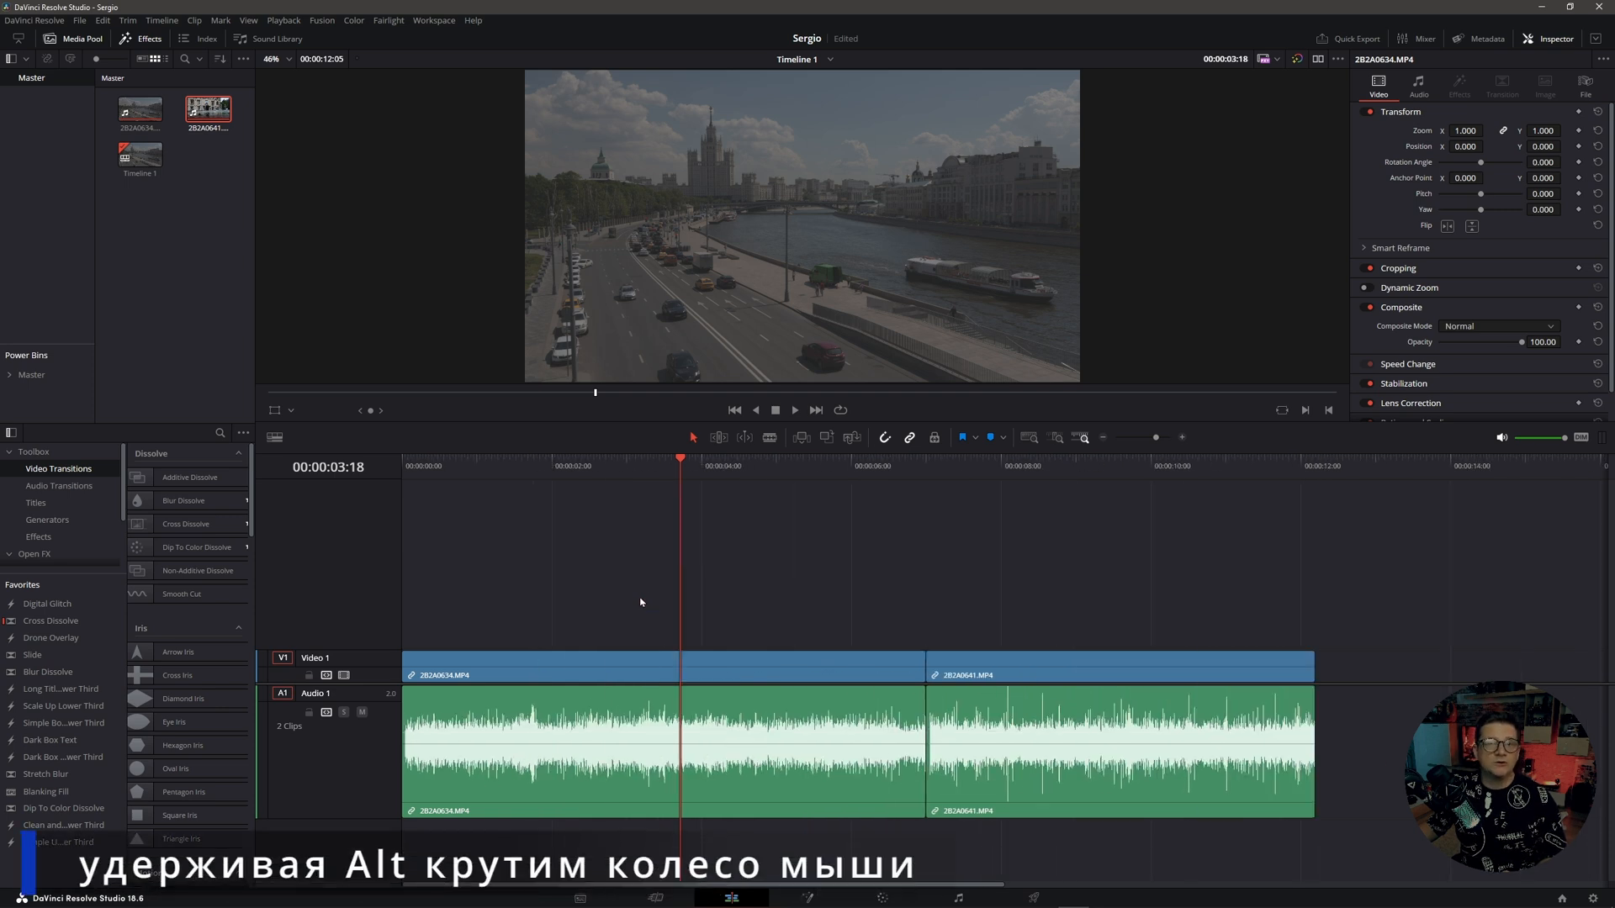
scroll(641, 602, up, 1)
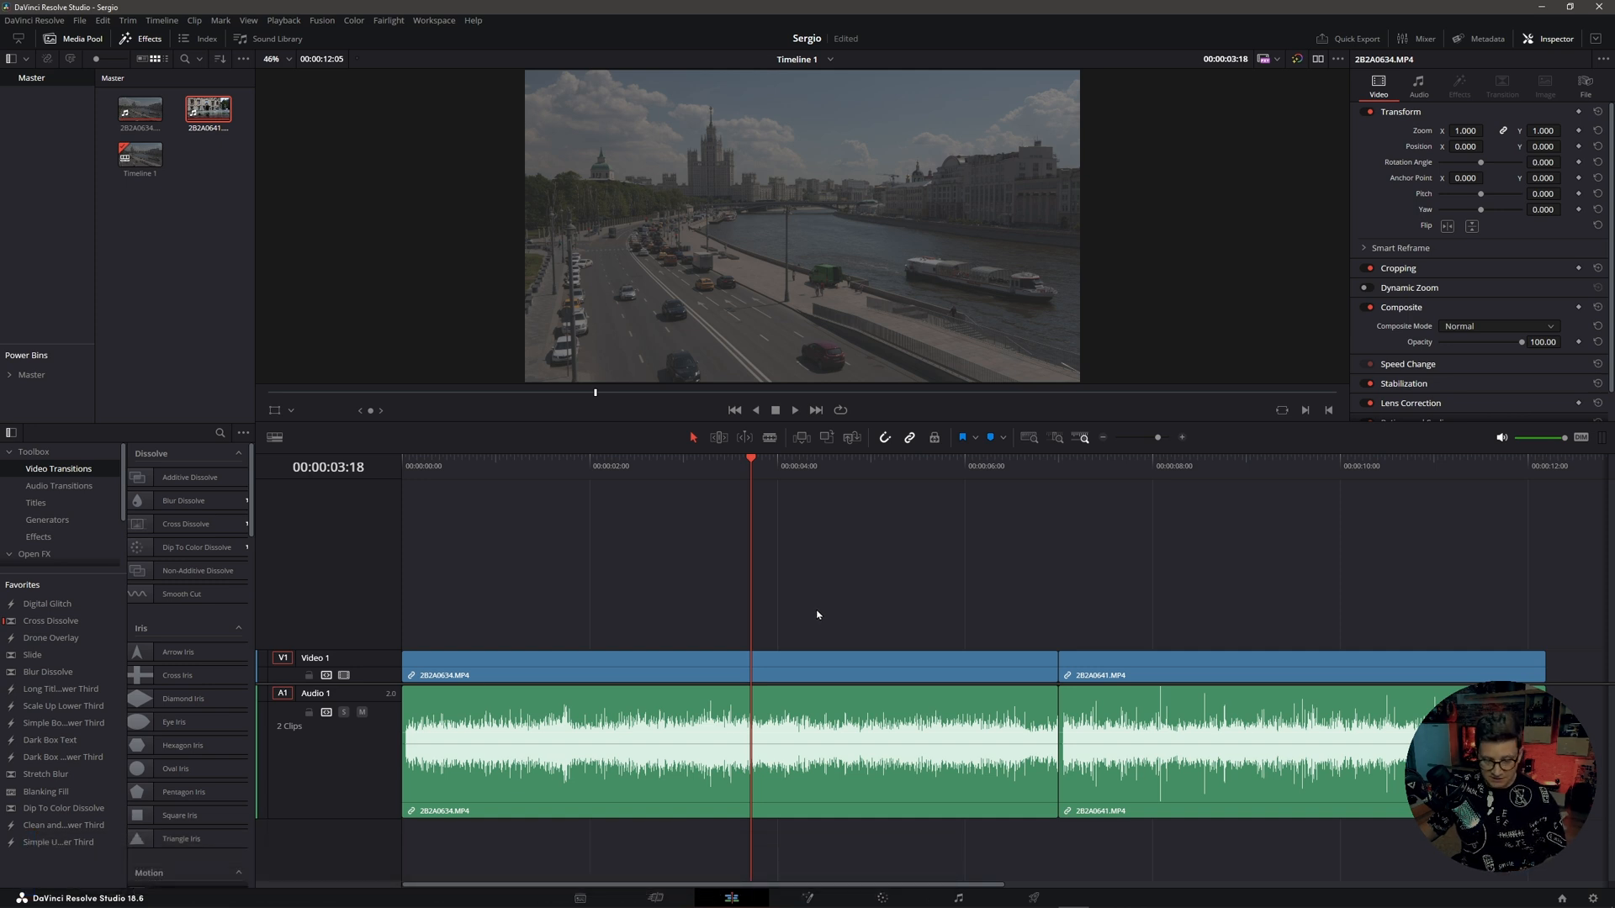
scroll(818, 615, right, 5)
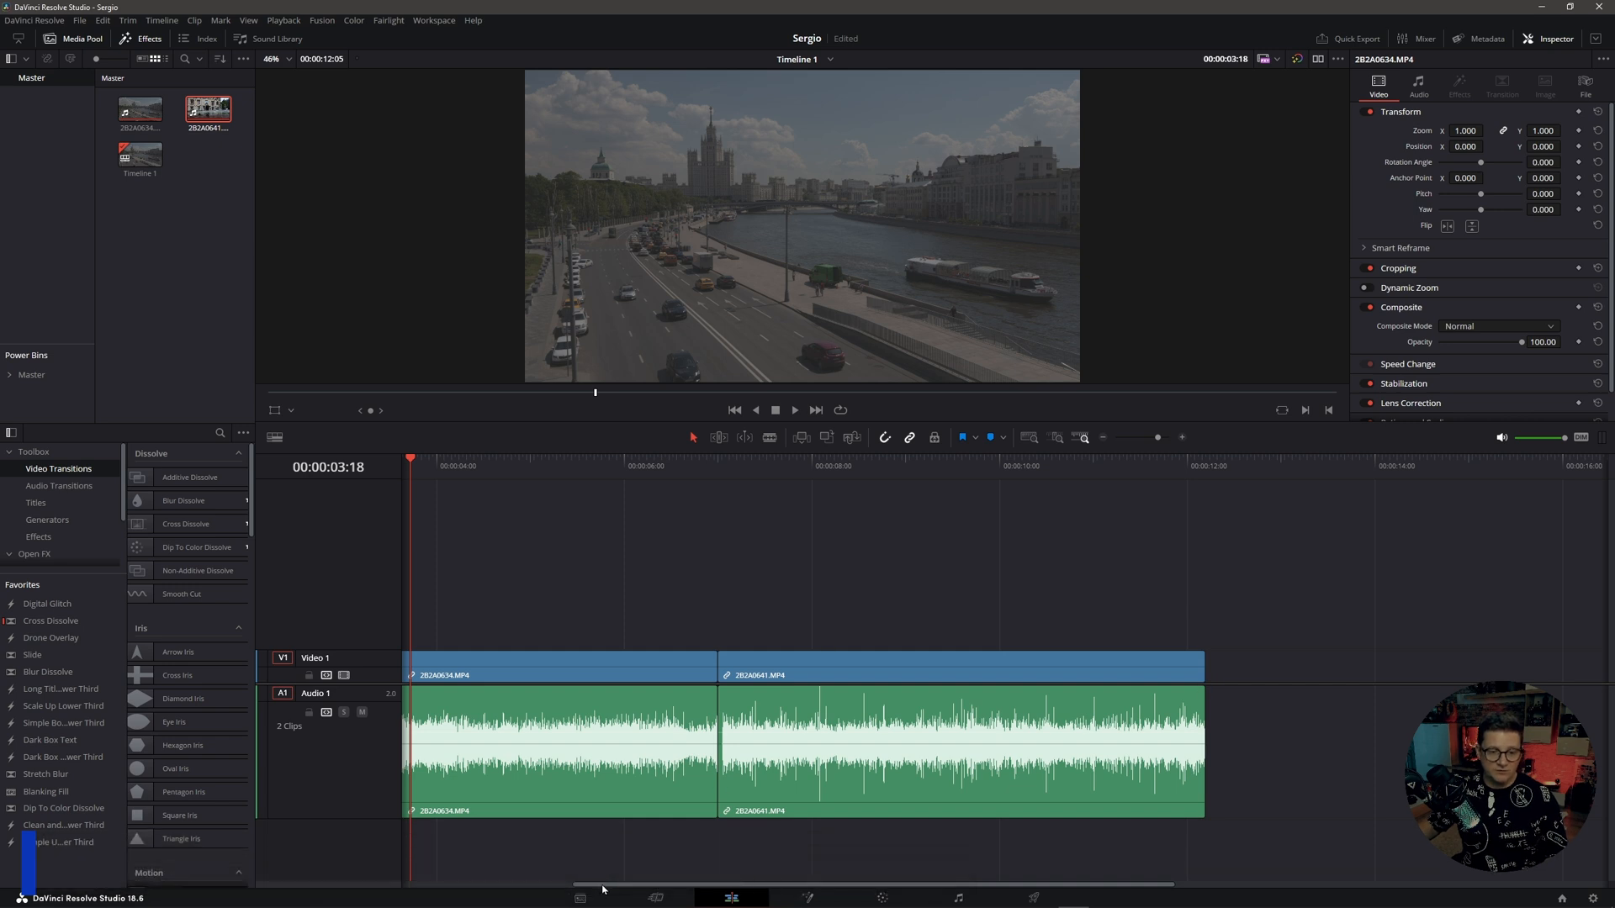
drag(613, 883, 381, 897)
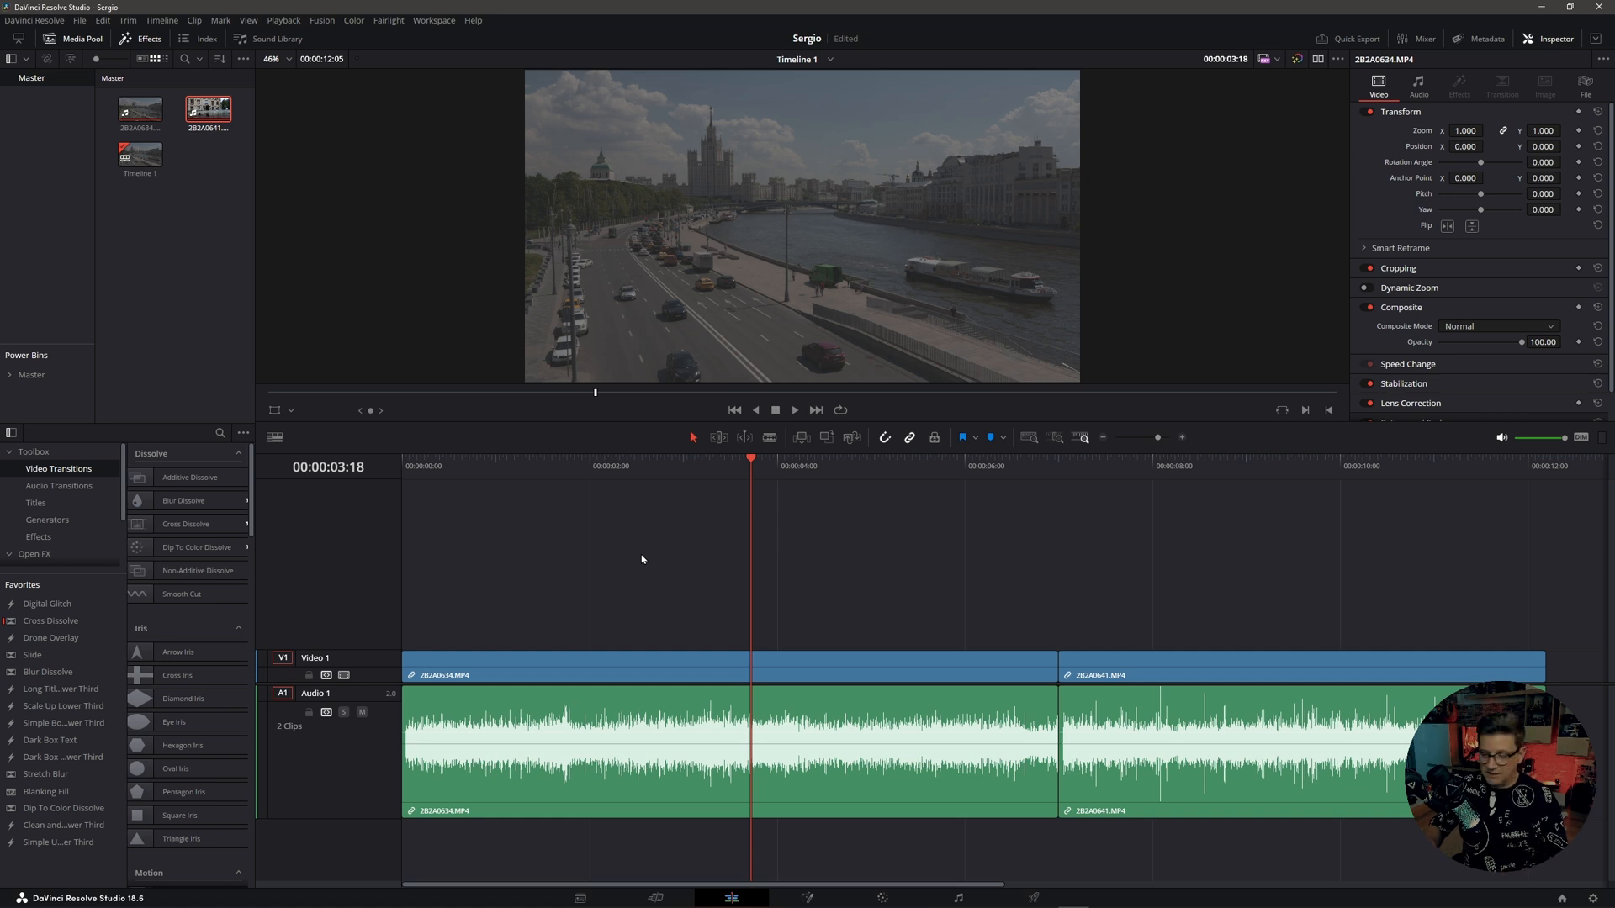
scroll(642, 559, down, 1)
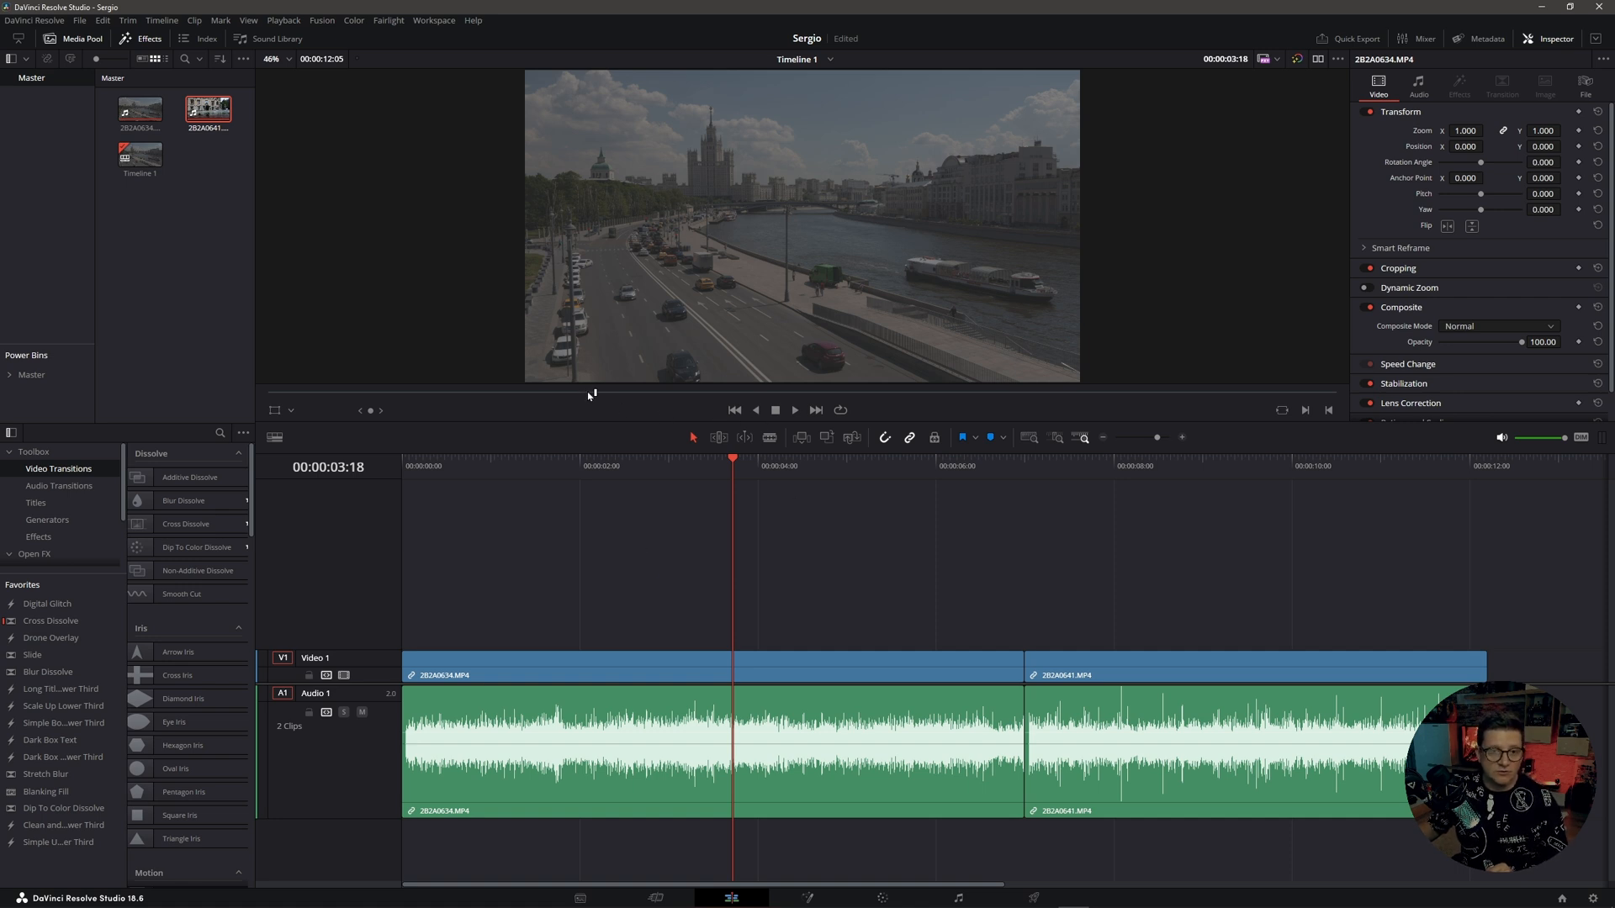
Scrub the timeline to about 00:00:03:01, preview playback around that point, and stop at 00:00:03:00
mouse_move(554, 395)
mouse_down()
mouse_move(498, 411)
mouse_move(493, 386)
mouse_move(537, 400)
mouse_up()
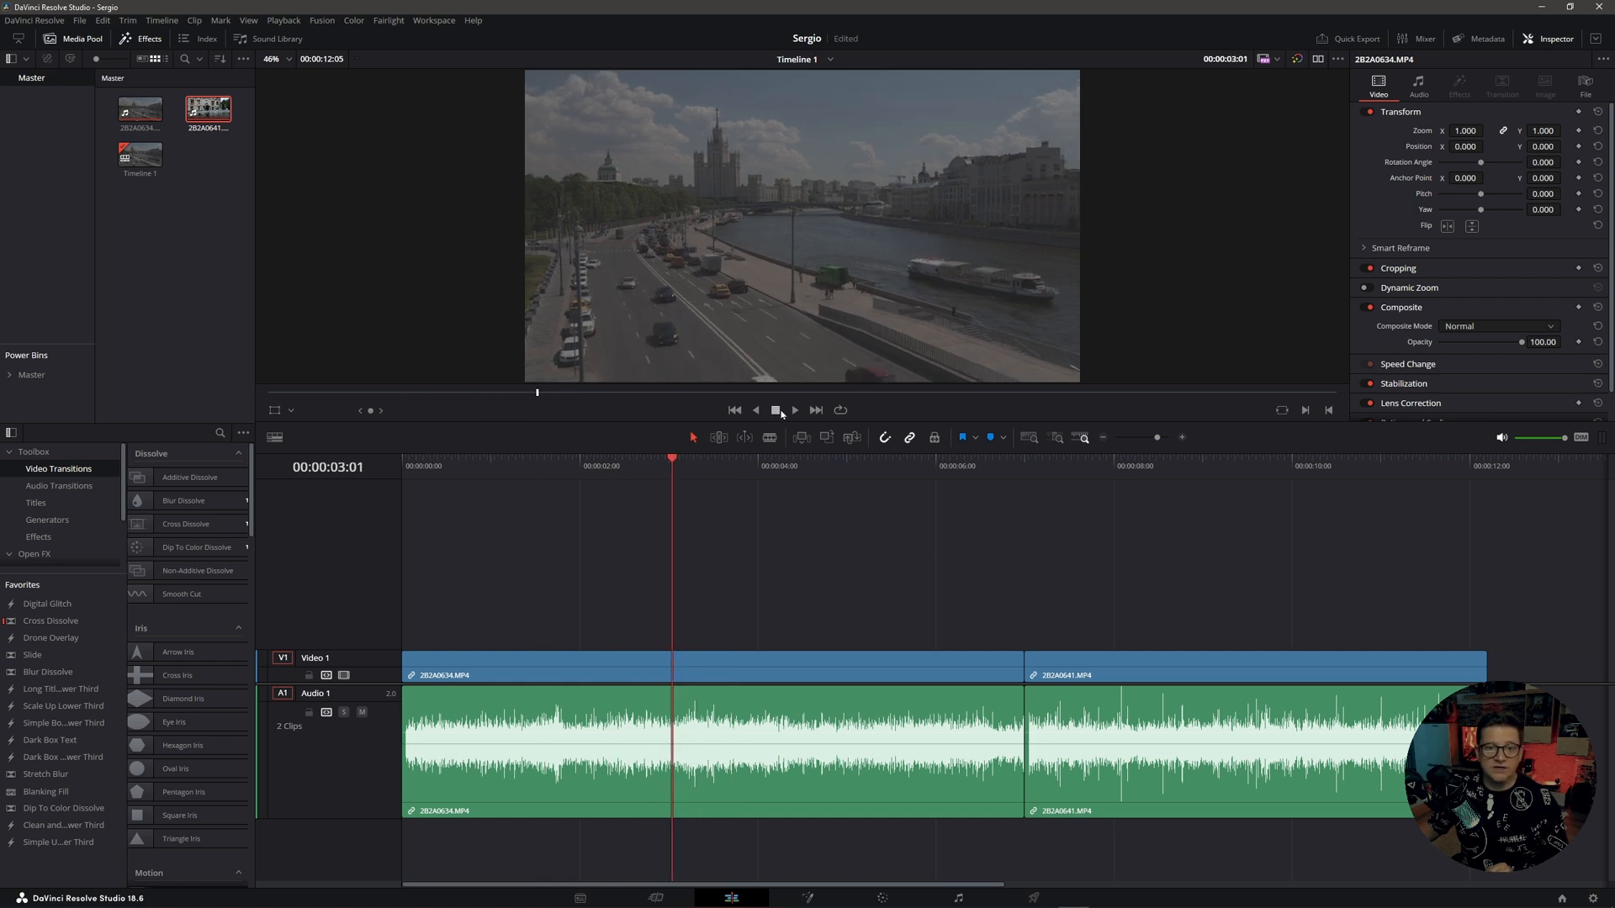
click(793, 410)
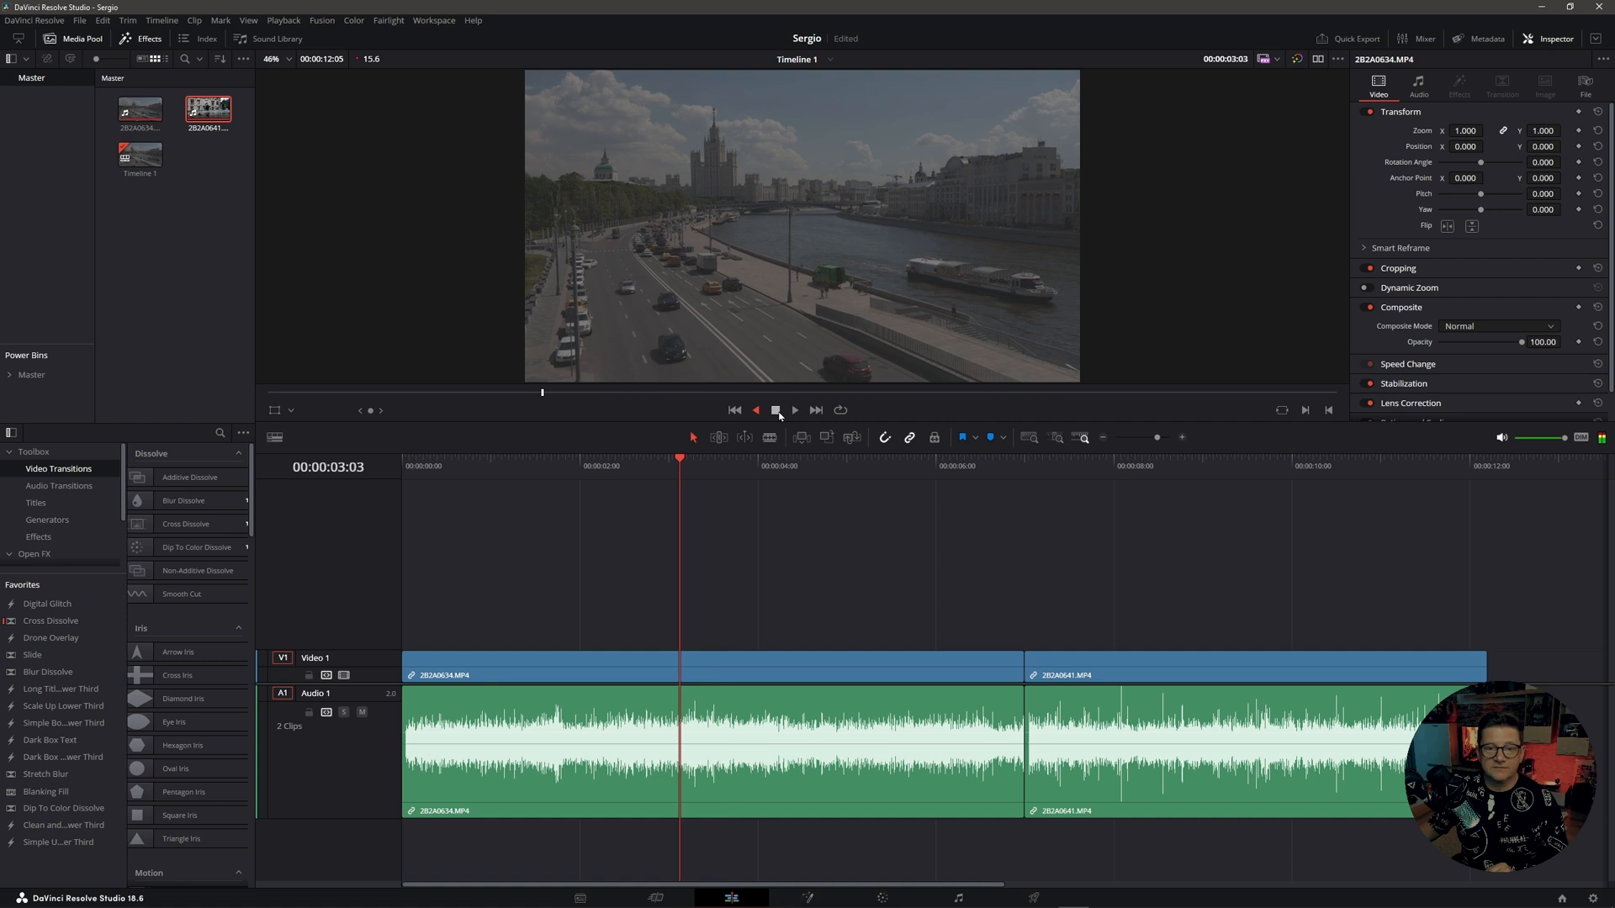
click(775, 410)
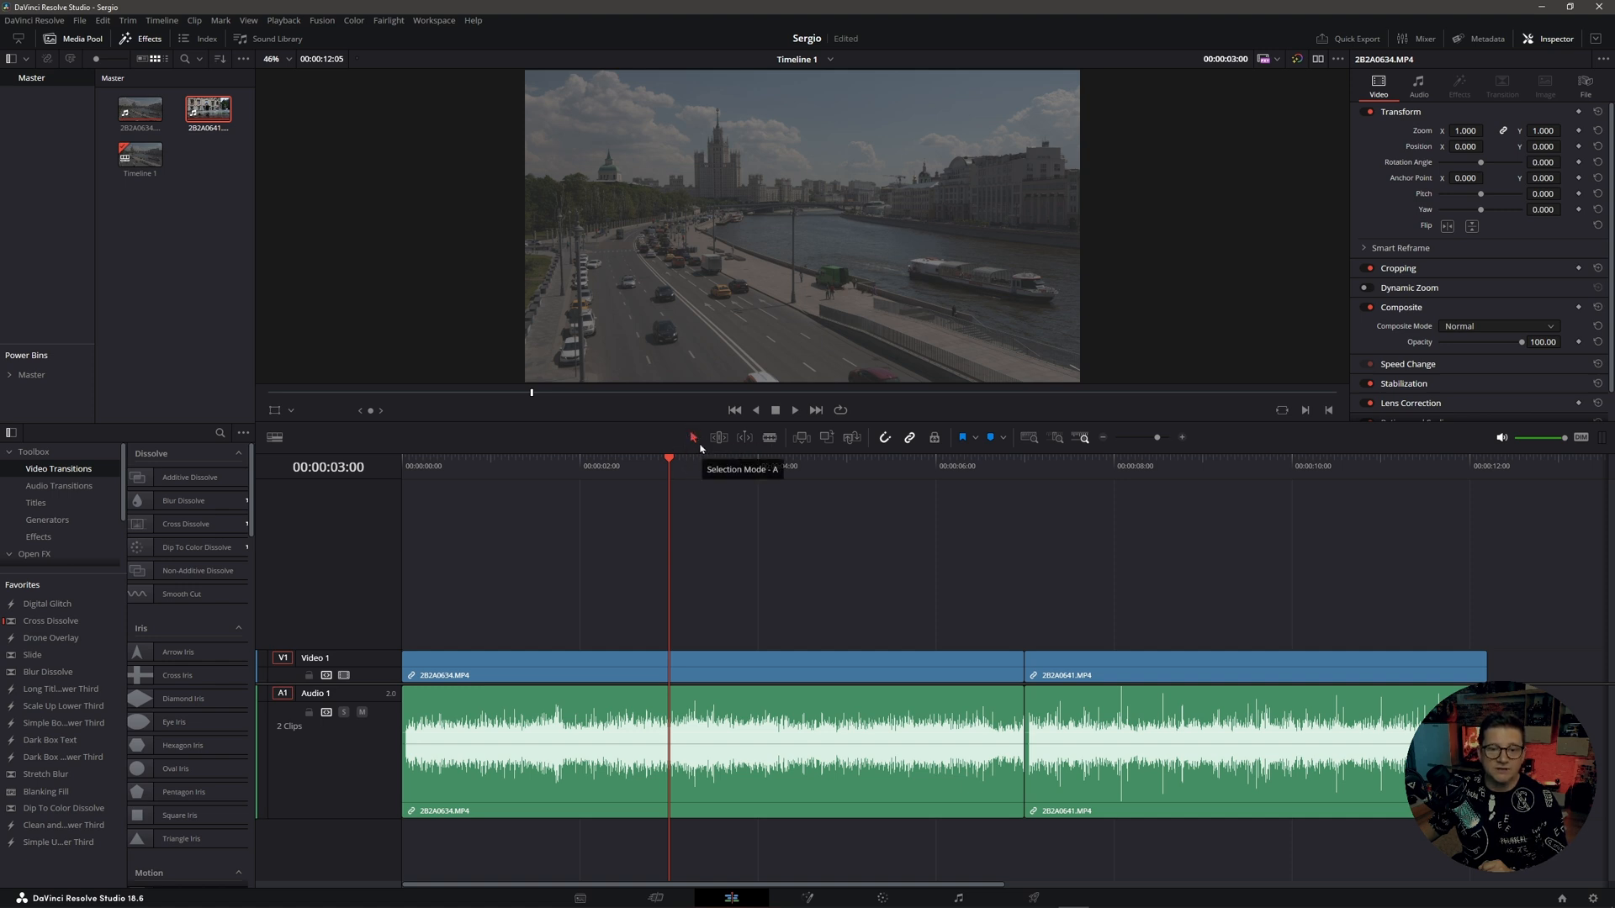
Split the first clip, 2B2A0634.MP4, at 00:00:02:09 with the Blade tool
mouse_move(702, 662)
mouse_down()
mouse_move(699, 613)
mouse_move(698, 656)
mouse_up()
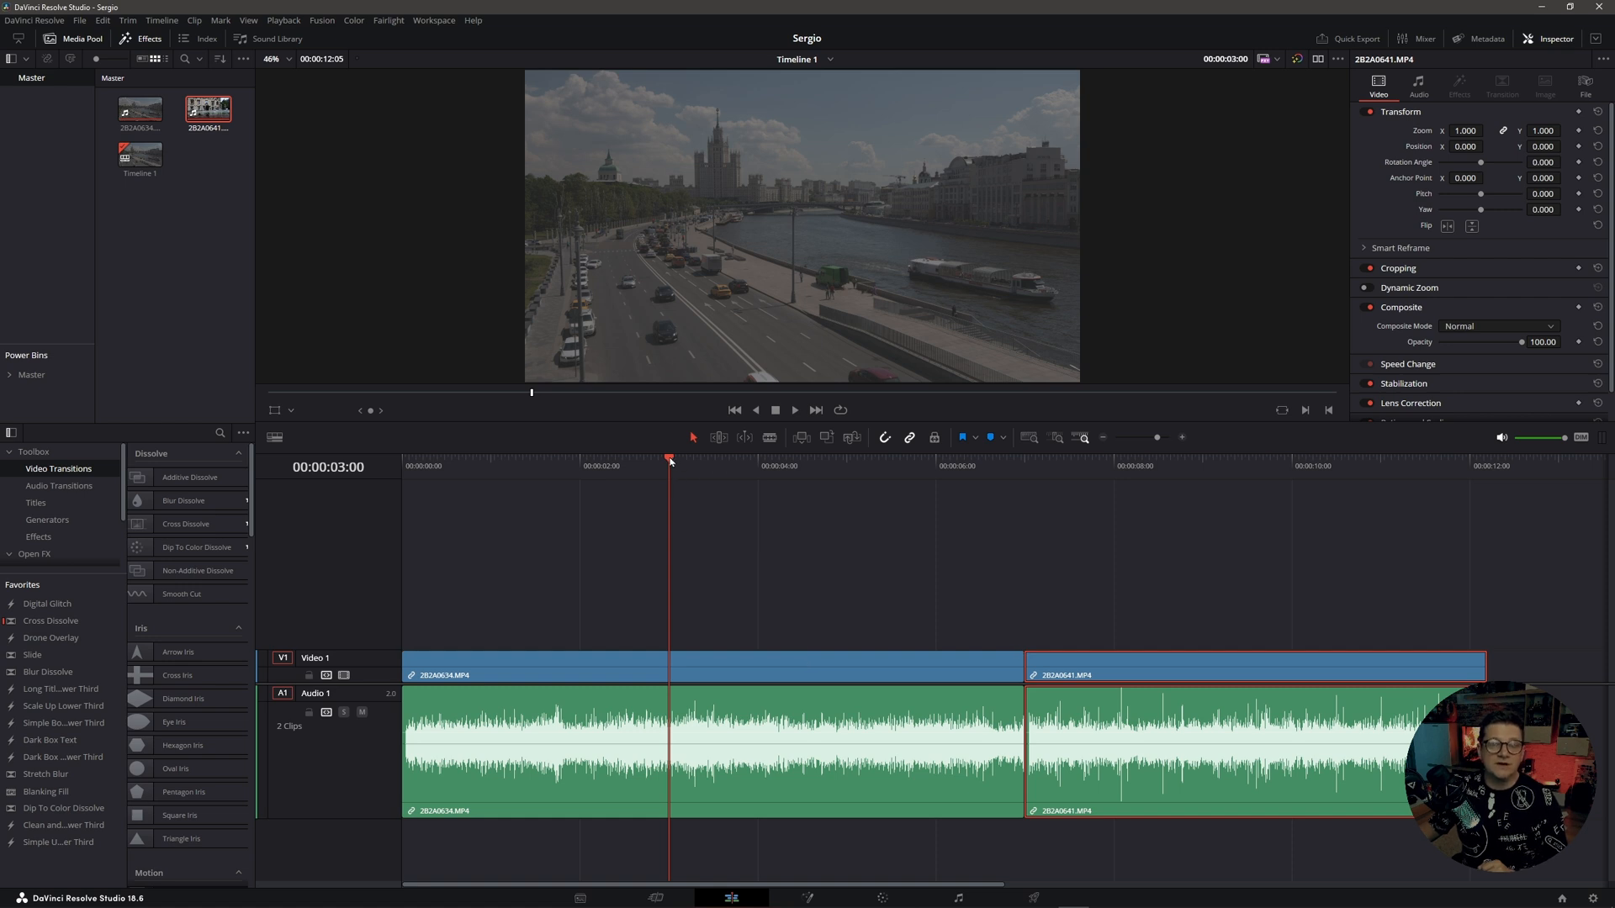
mouse_move(670, 461)
mouse_down()
mouse_move(573, 462)
mouse_move(665, 480)
mouse_up()
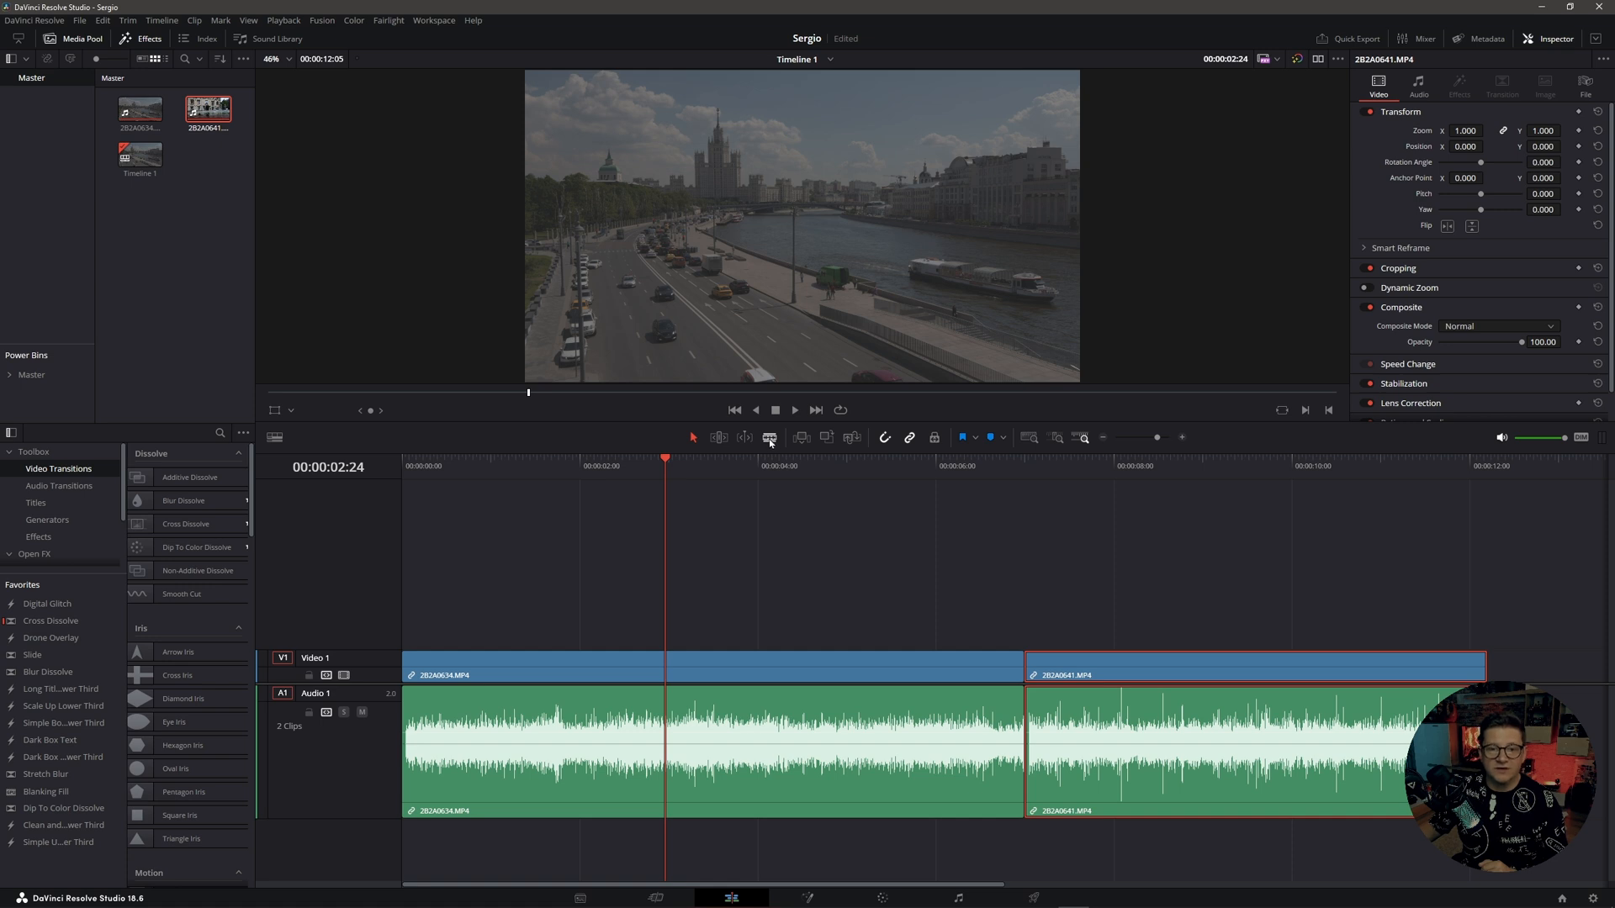
click(769, 438)
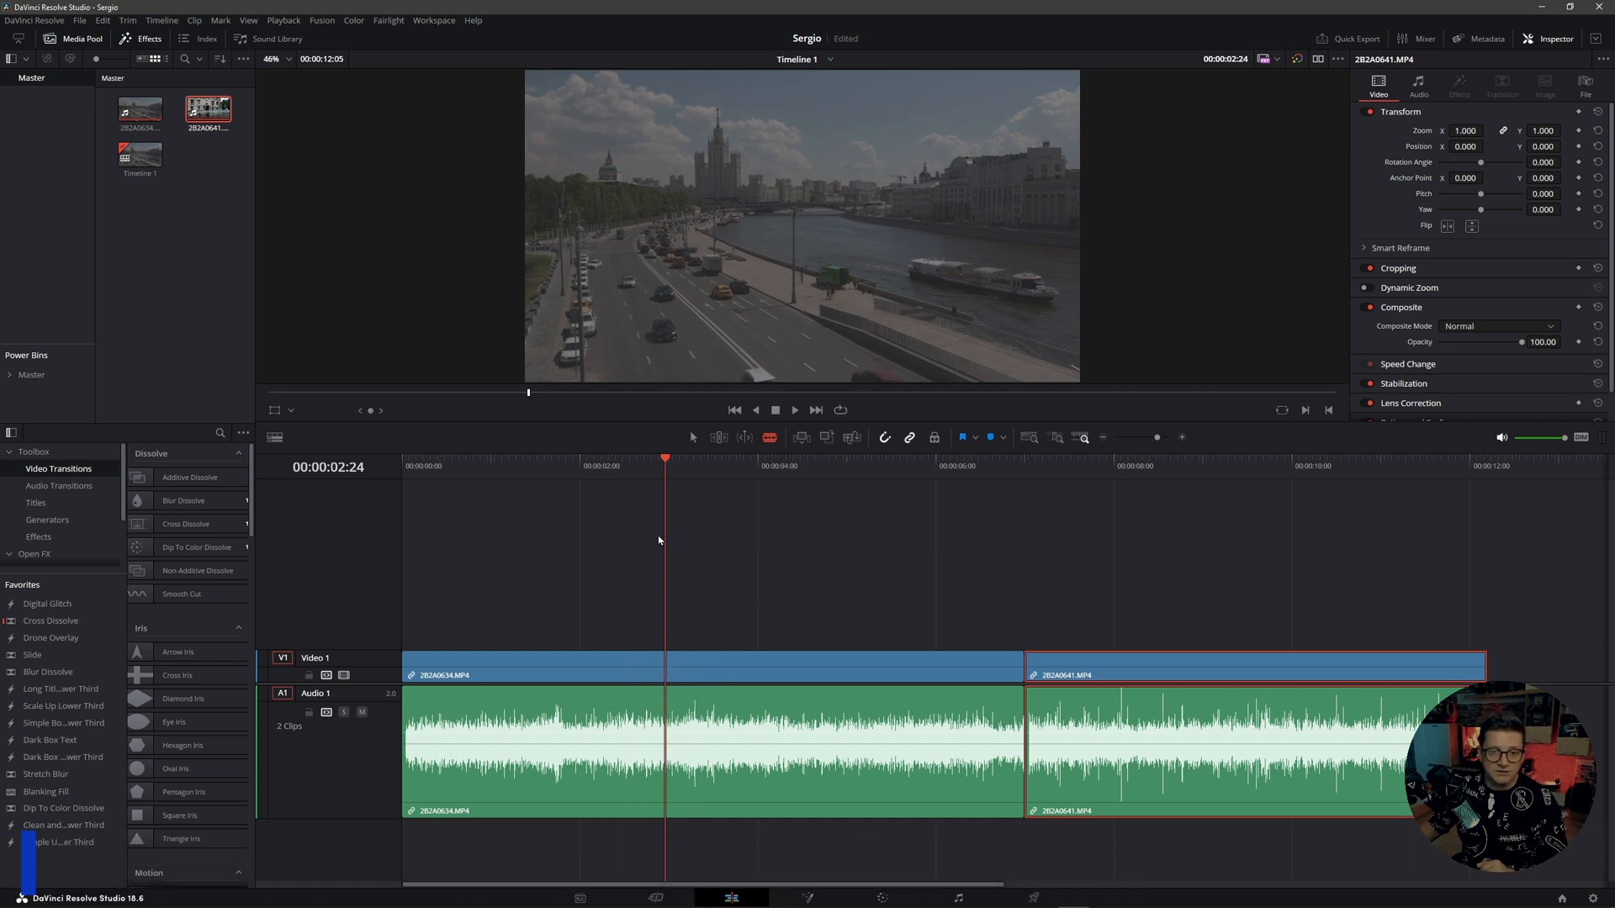
mouse_move(666, 457)
mouse_down()
mouse_move(682, 458)
mouse_move(641, 467)
mouse_up()
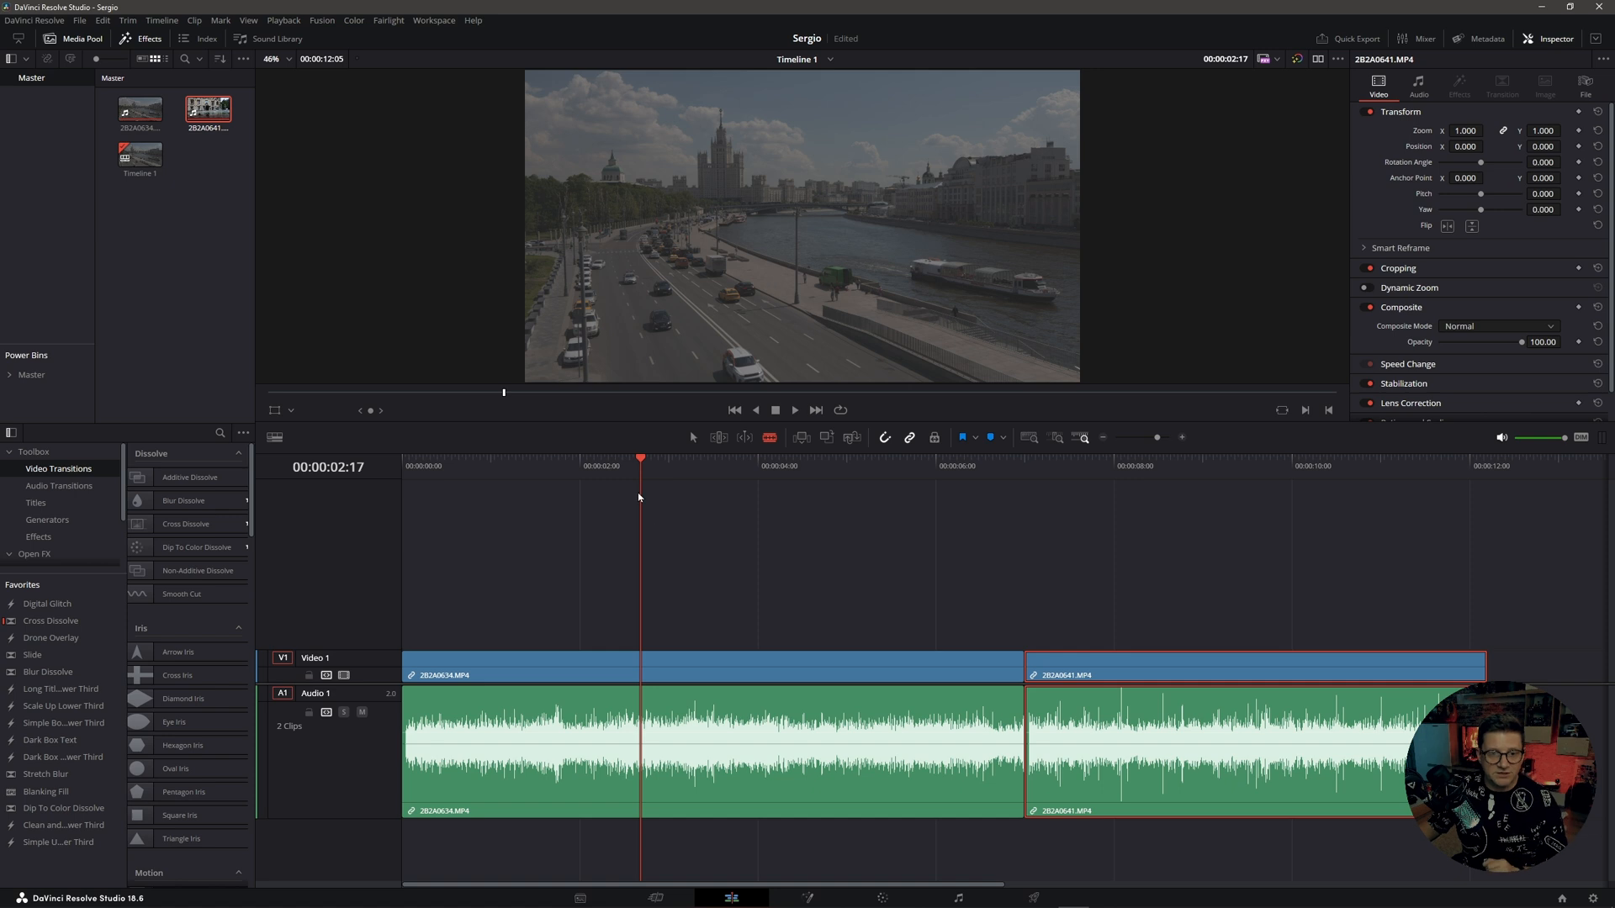
click(620, 465)
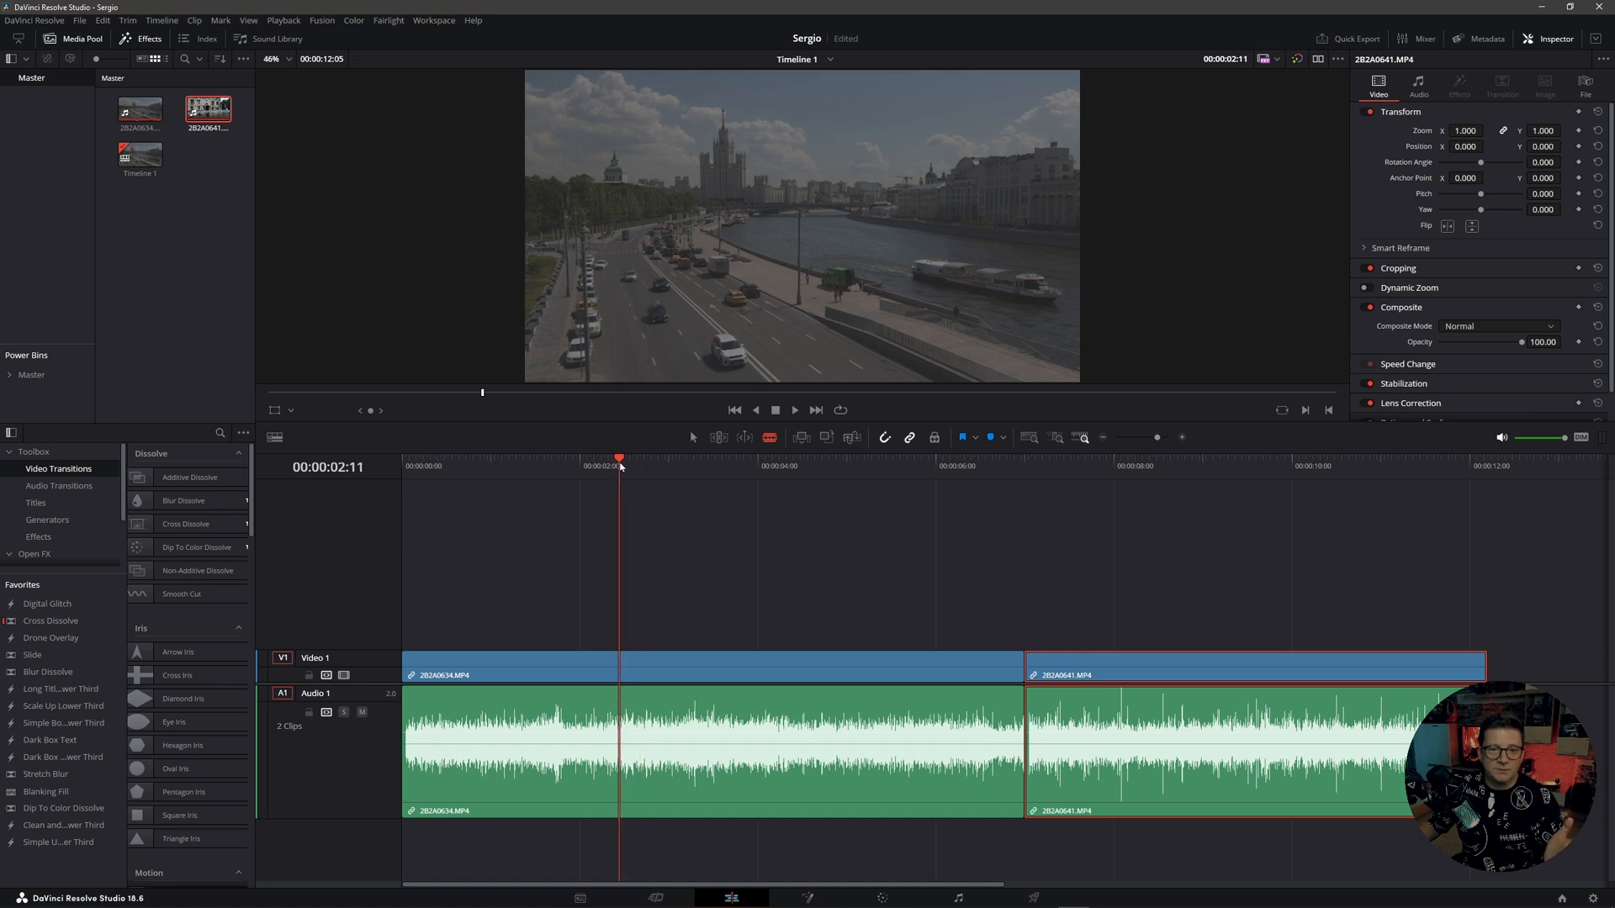
drag(619, 467, 612, 513)
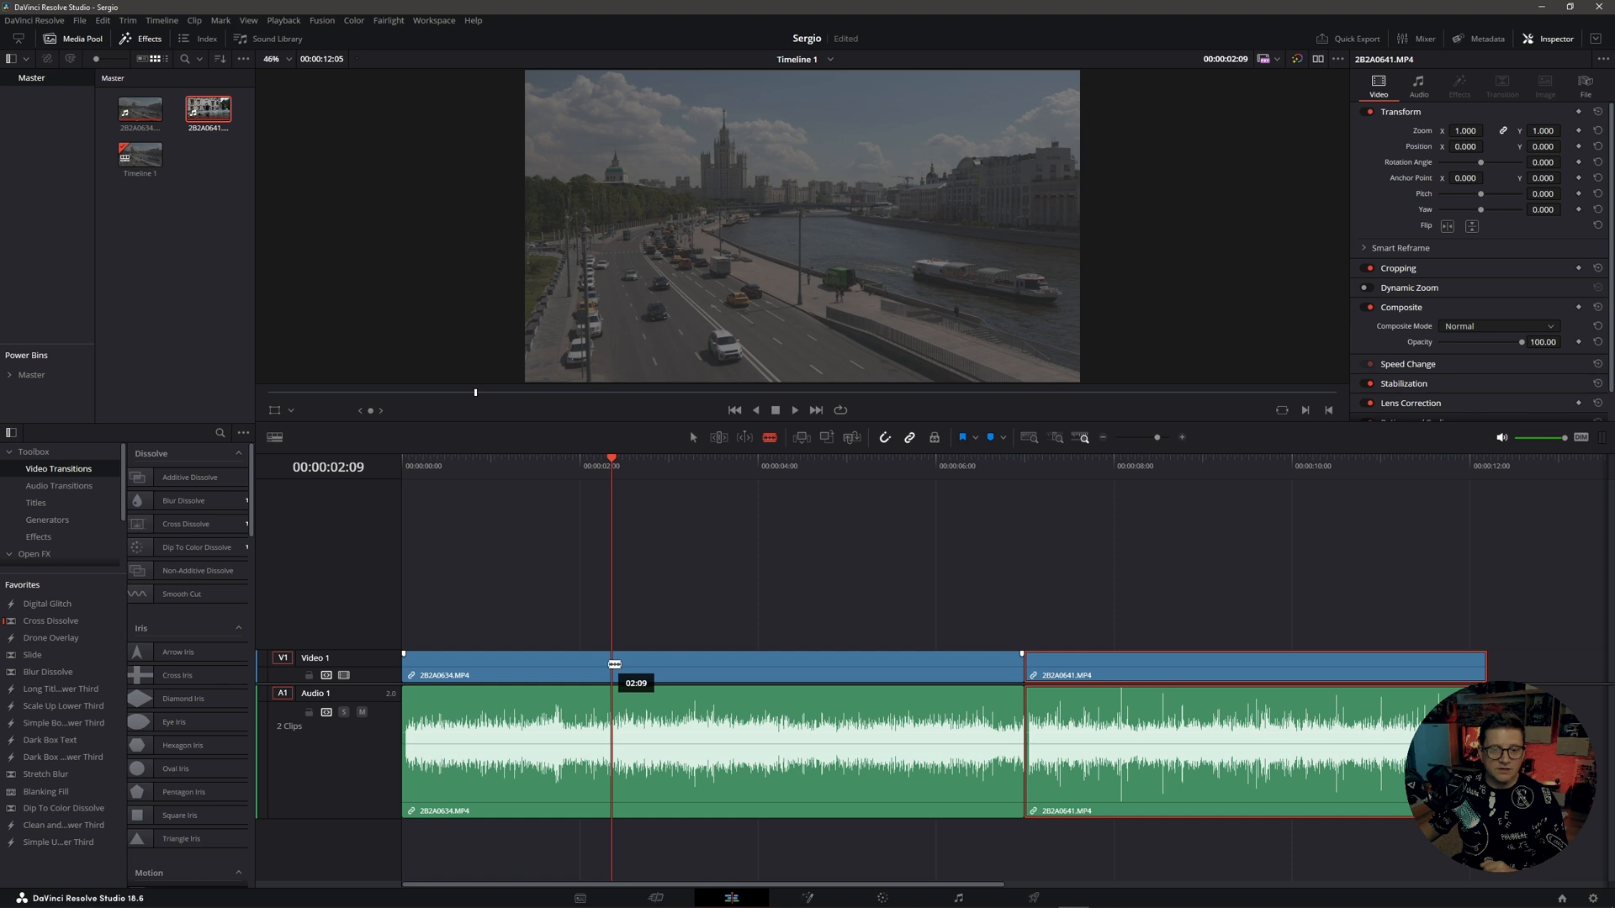
click(615, 664)
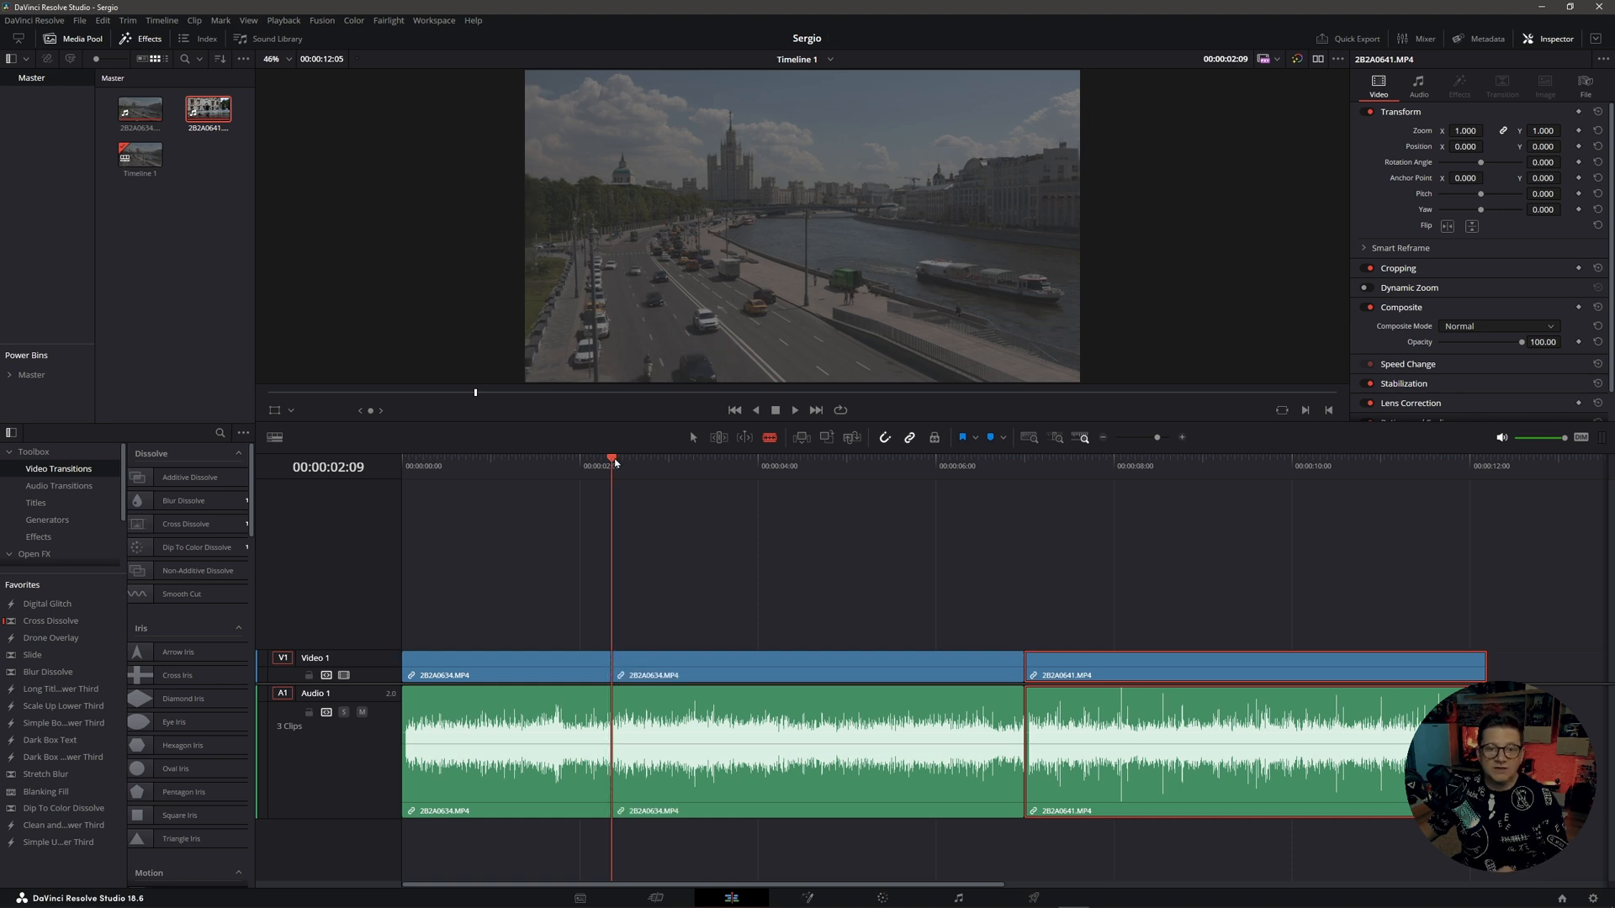
Ripple-delete the opening section of clip 2B2A0634.MP4, before the cut at 00:00:02:09
click(625, 462)
click(611, 663)
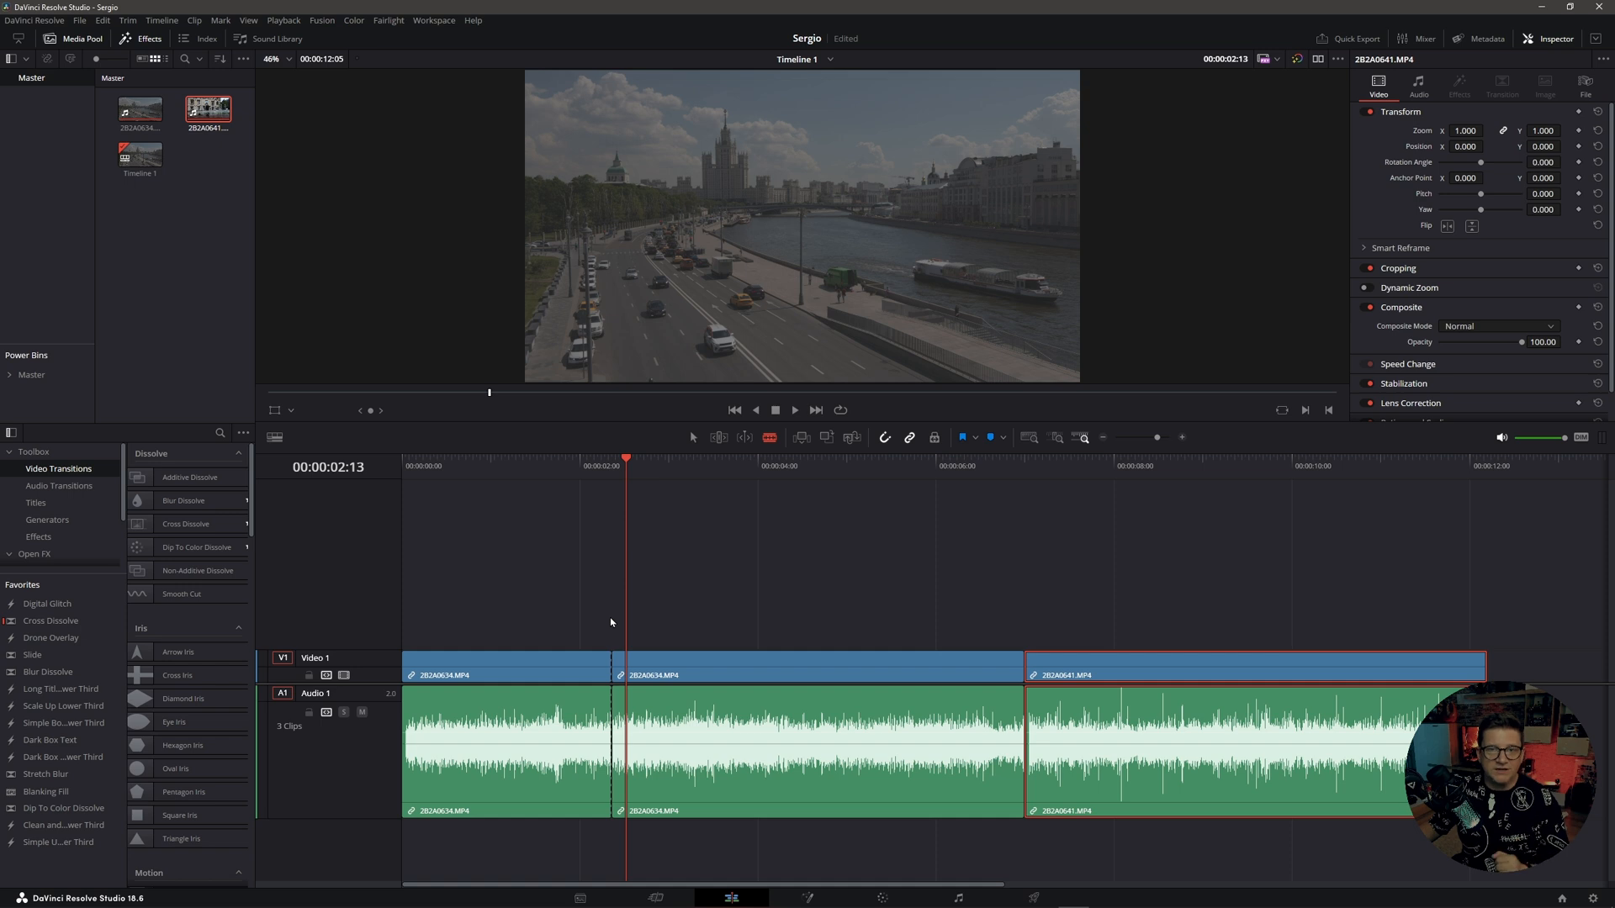
click(692, 439)
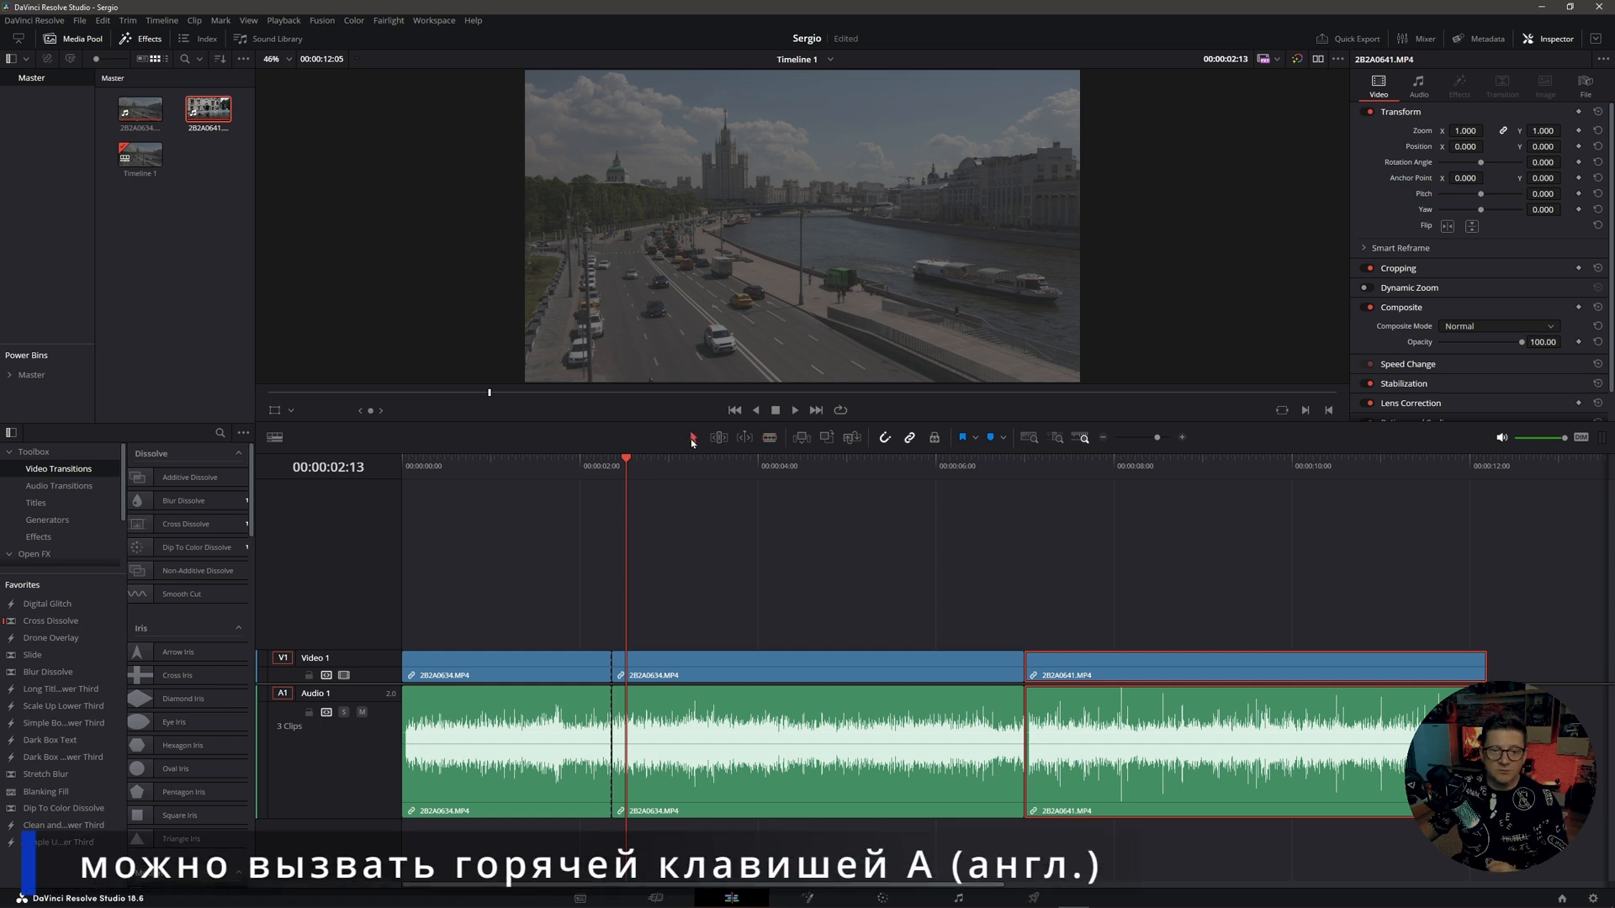
click(519, 675)
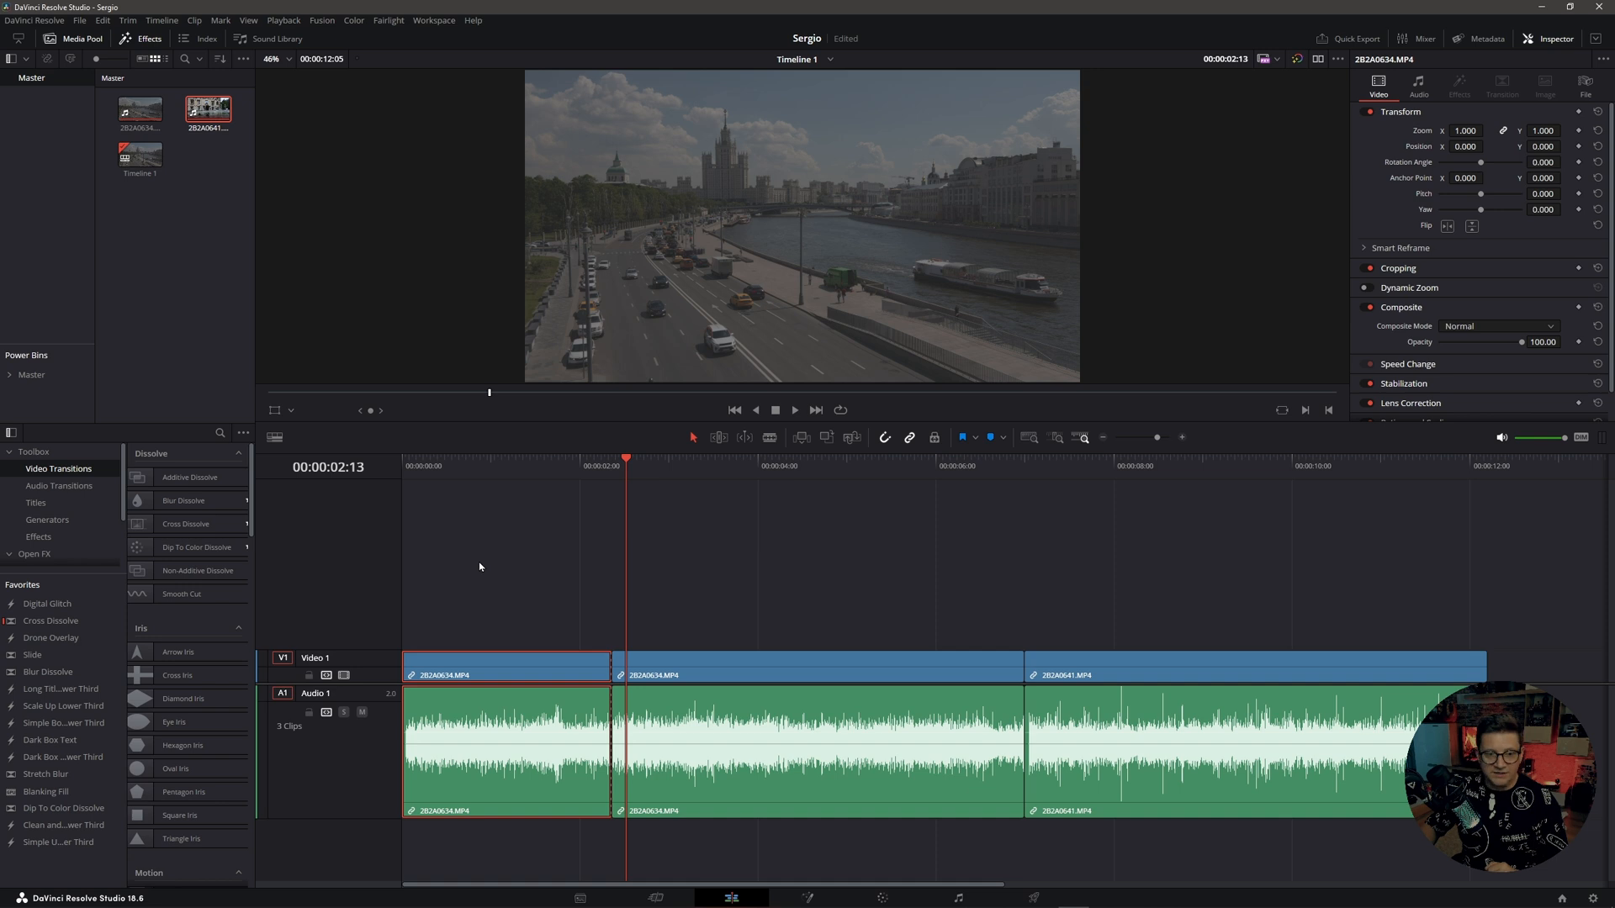
key(shift+BackSpace)
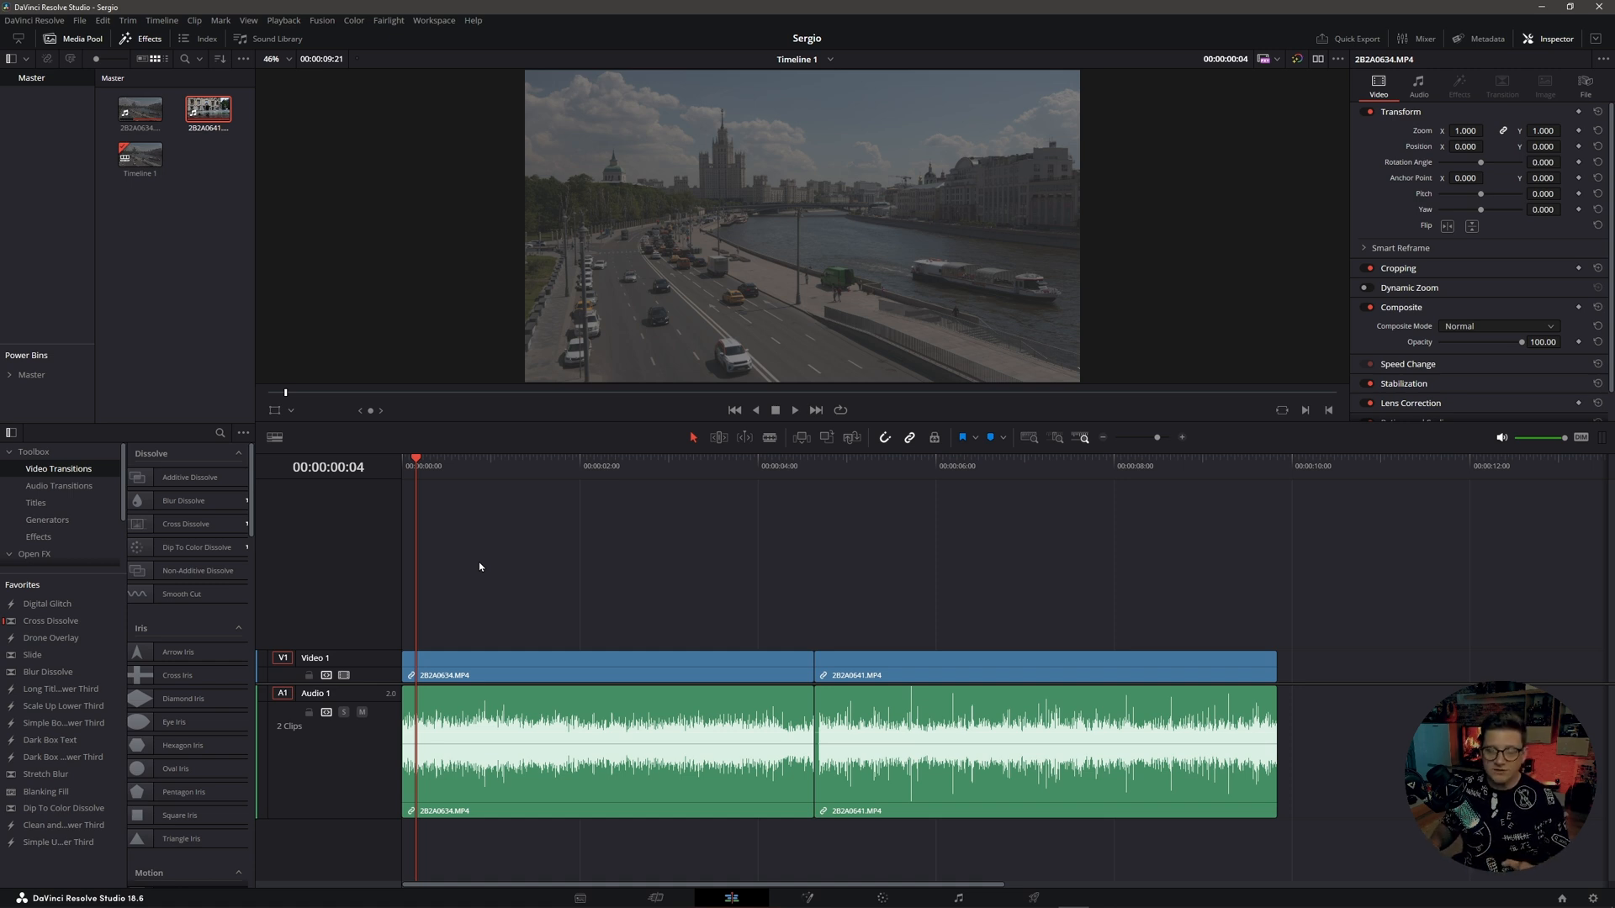
Play the timeline from its start, stop in the first clip, and step frame by frame to 00:00:03:00
drag(621, 468, 293, 472)
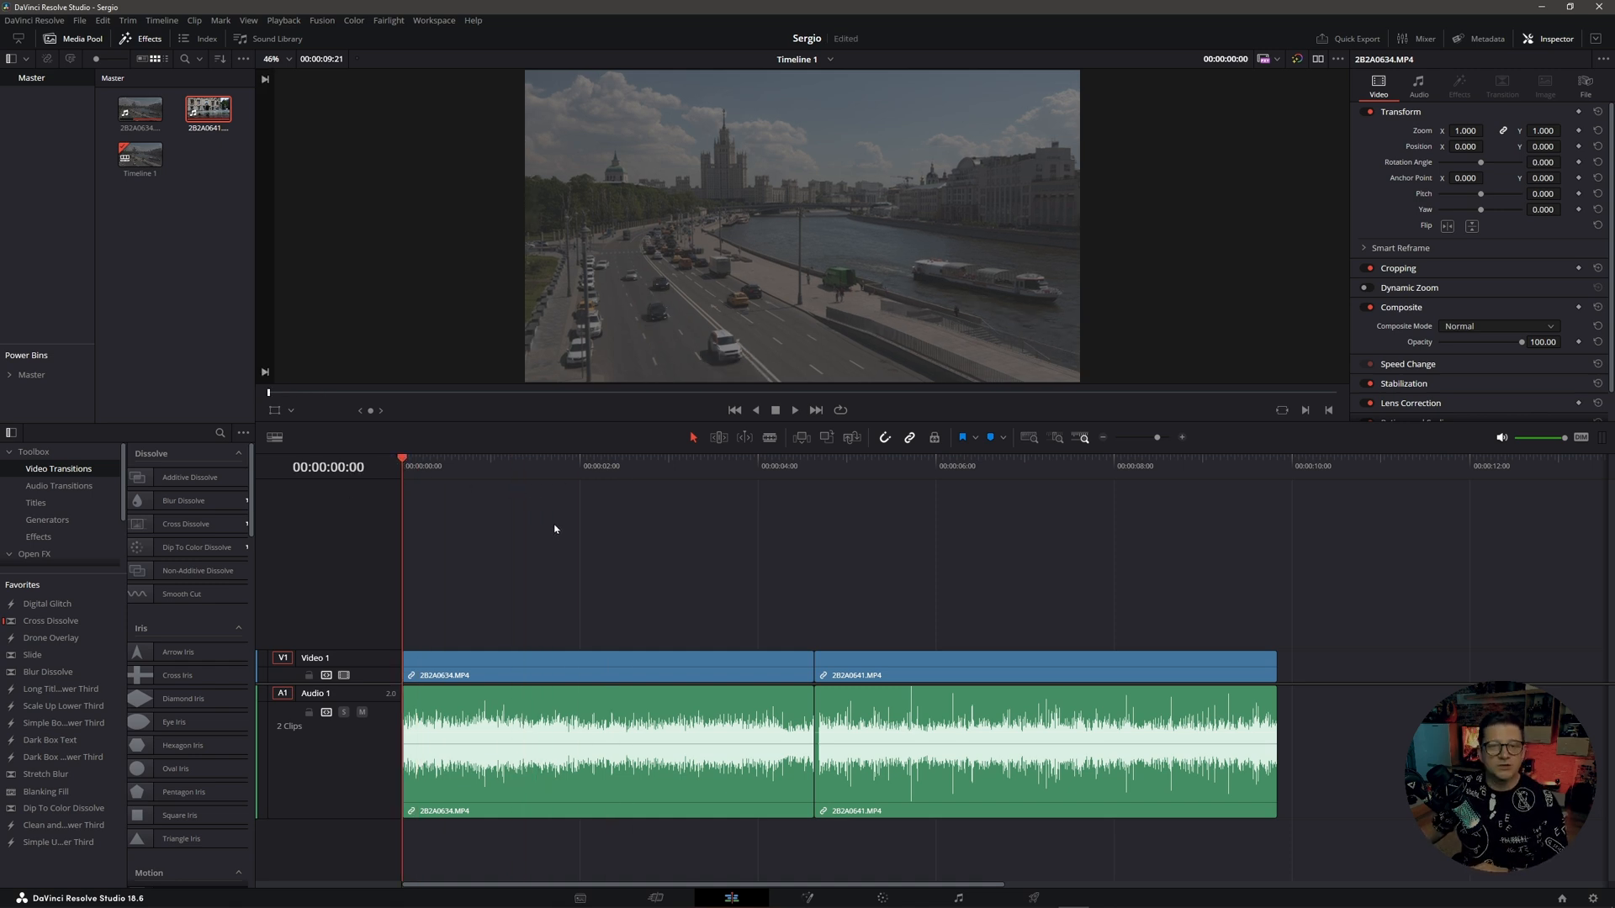
key(space)
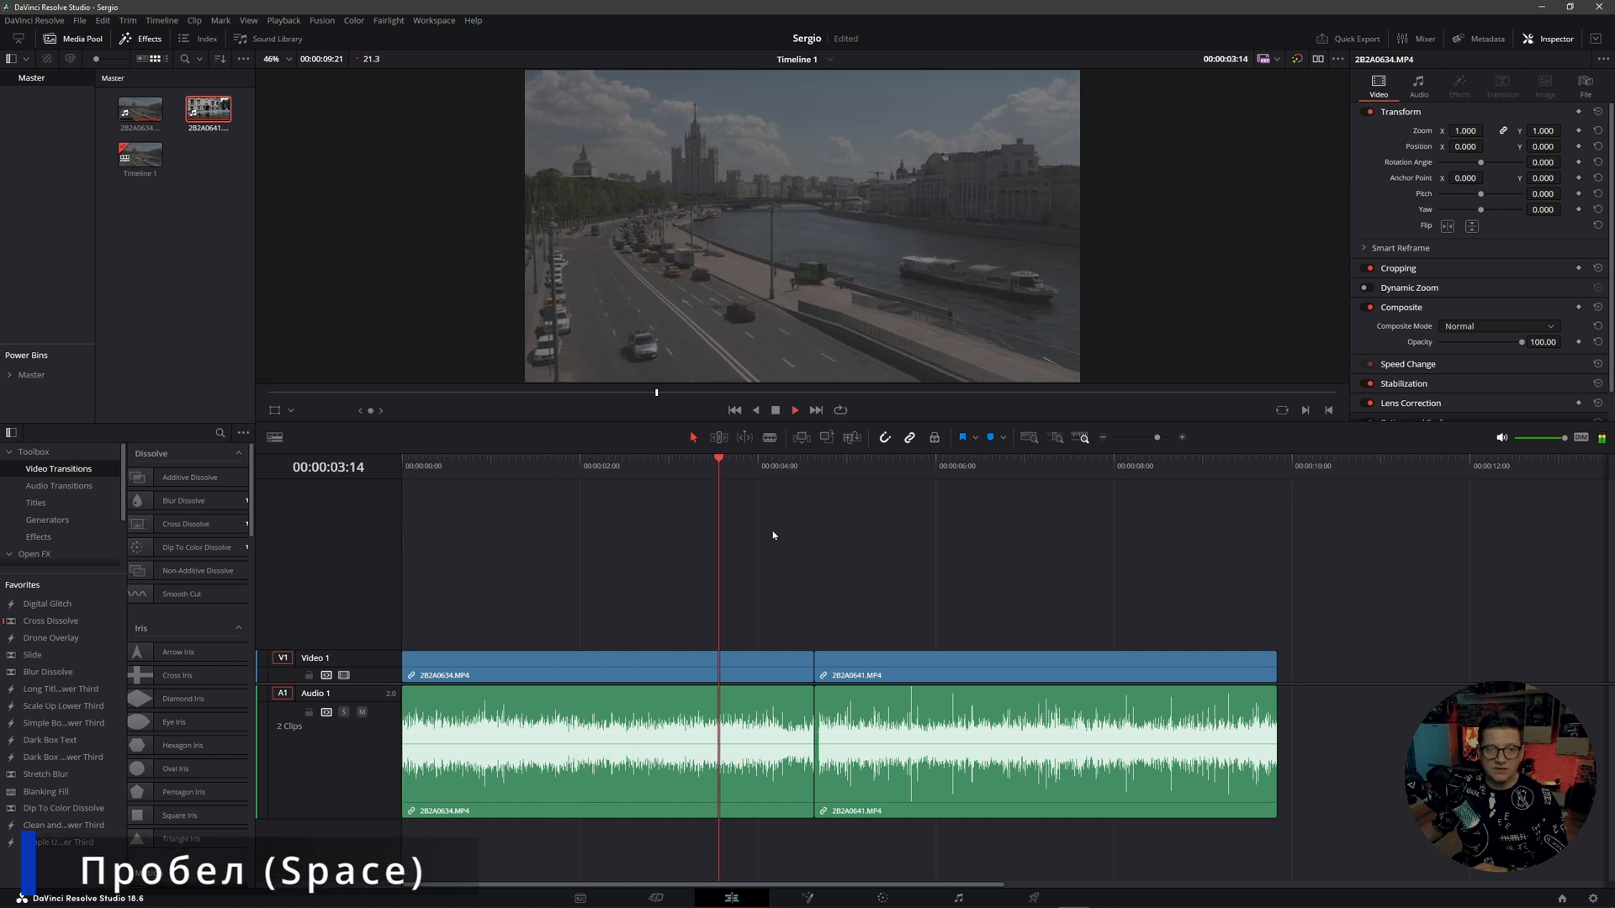
key(space)
key(Left)
key(Left)
key(Left)
key(Left)
key(Left)
key(Left)
key(Left)
key(Left)
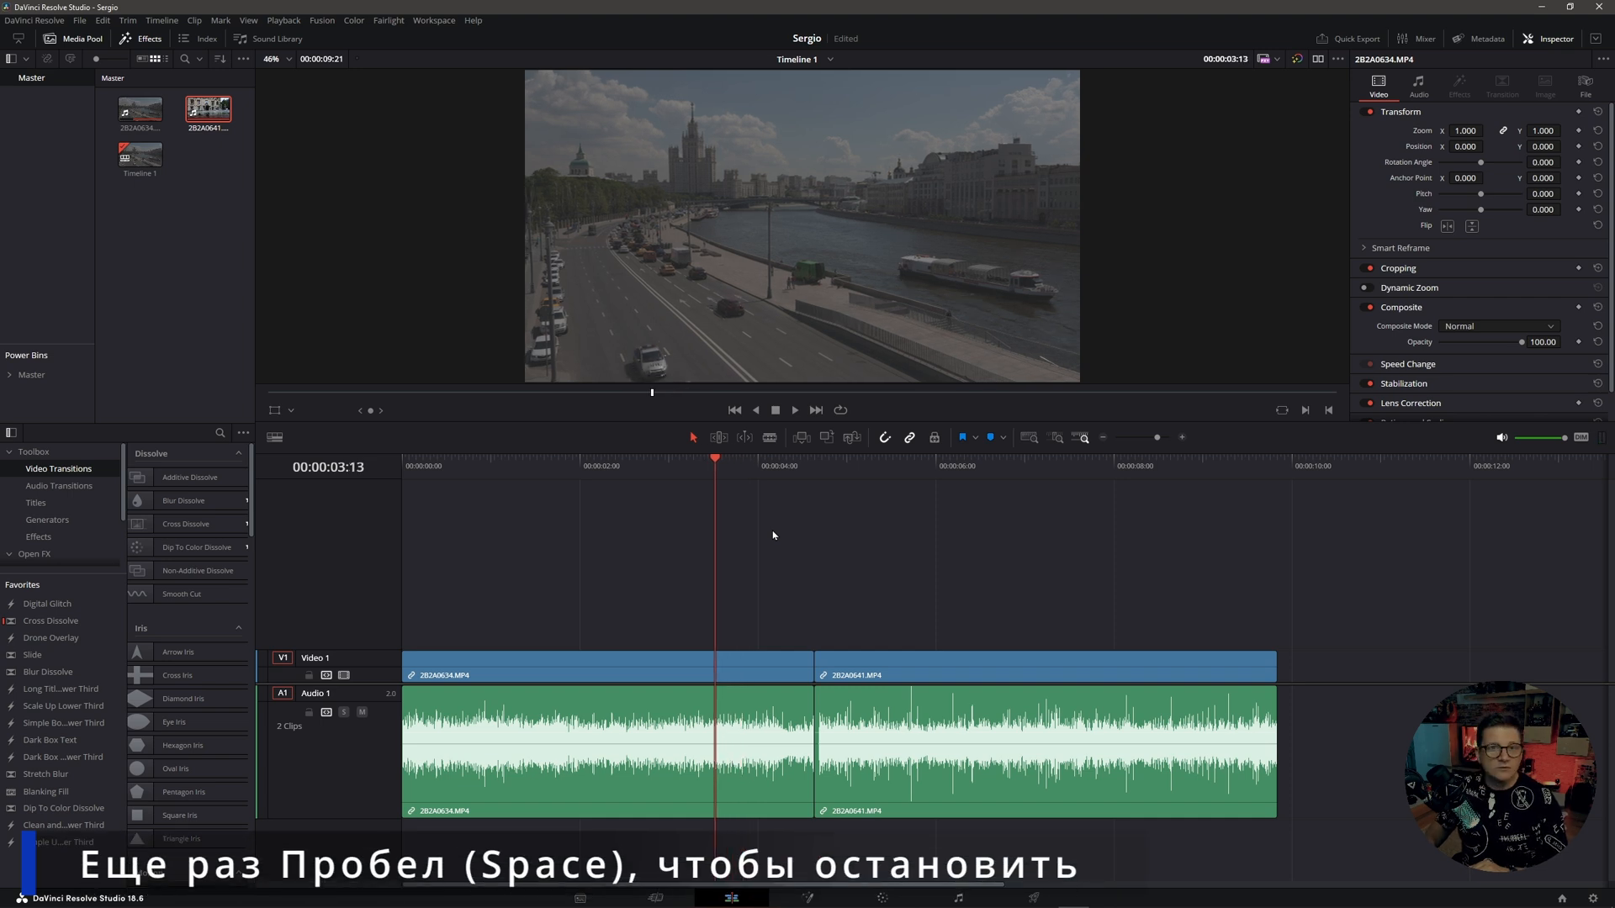
key(Left)
key(Left)
key(Left)
key(Left)
key(Left)
key(Left)
key(Left)
key(Left)
key(Left)
key(Left)
key(Left)
key(Left)
key(Left)
key(Left)
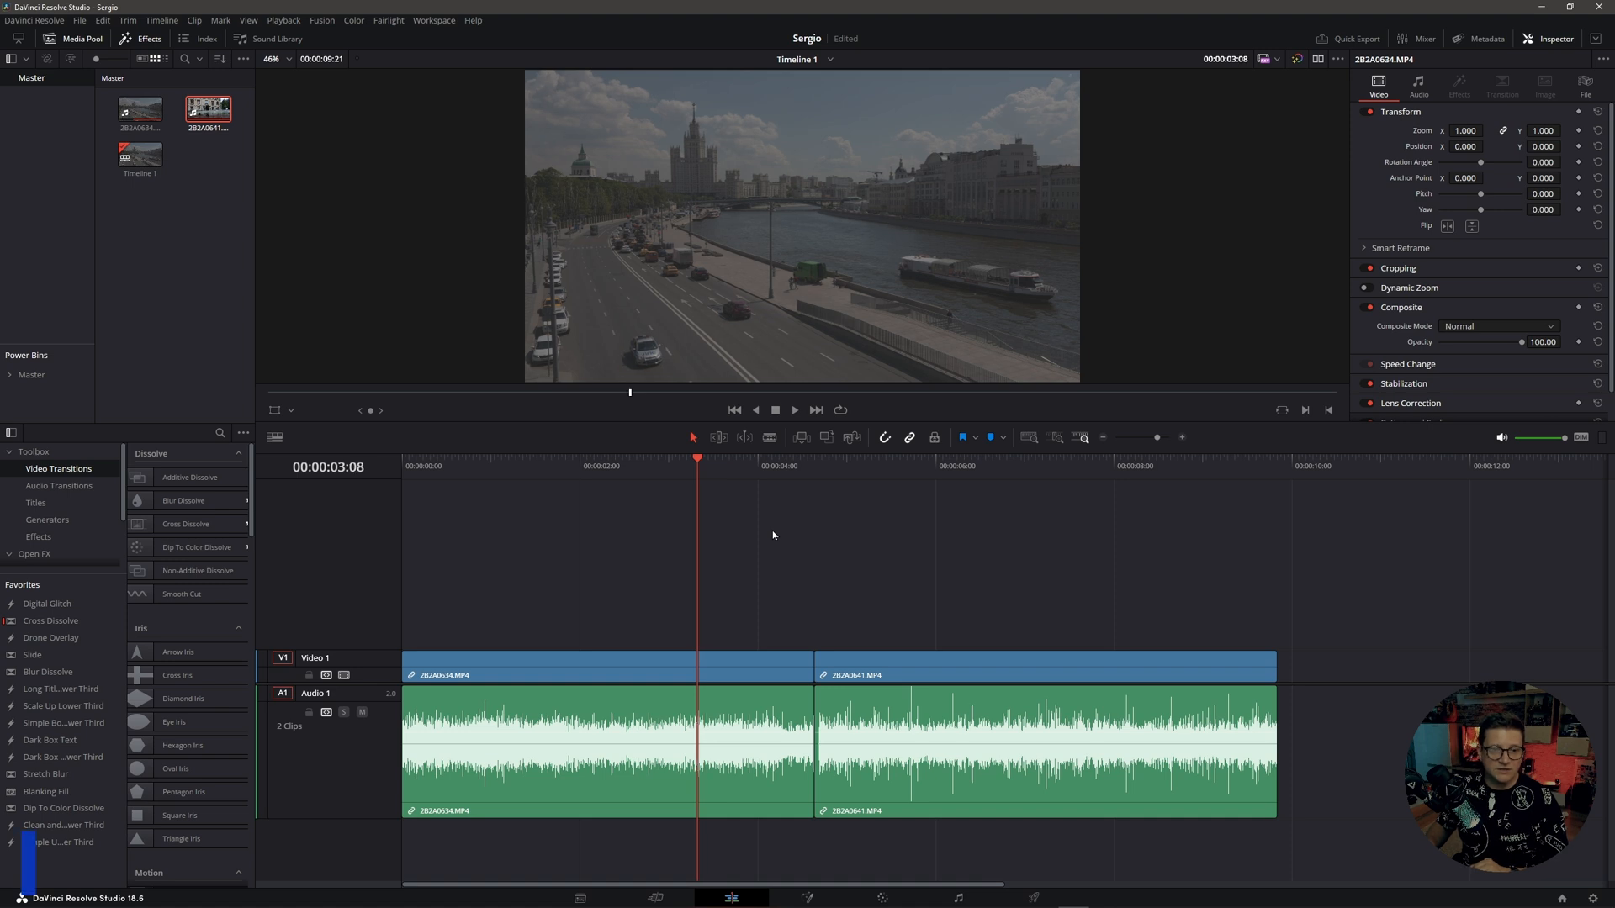
key(Right)
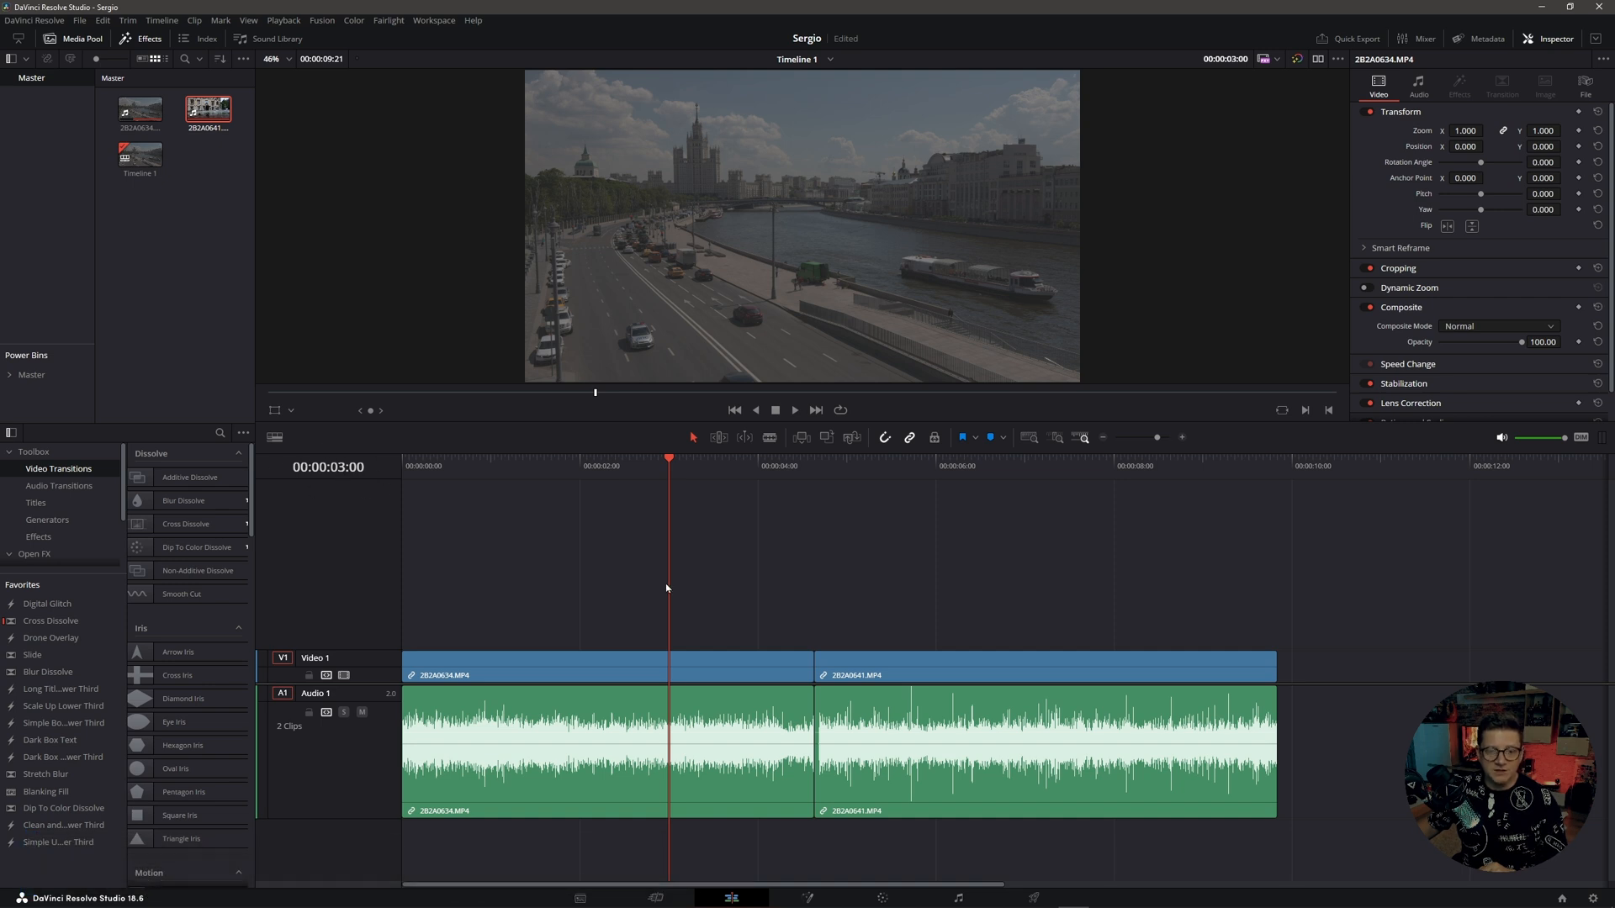
Split clip 2B2A0634.MP4 at 00:00:03:00 and ripple-delete the section after the cut
key(b)
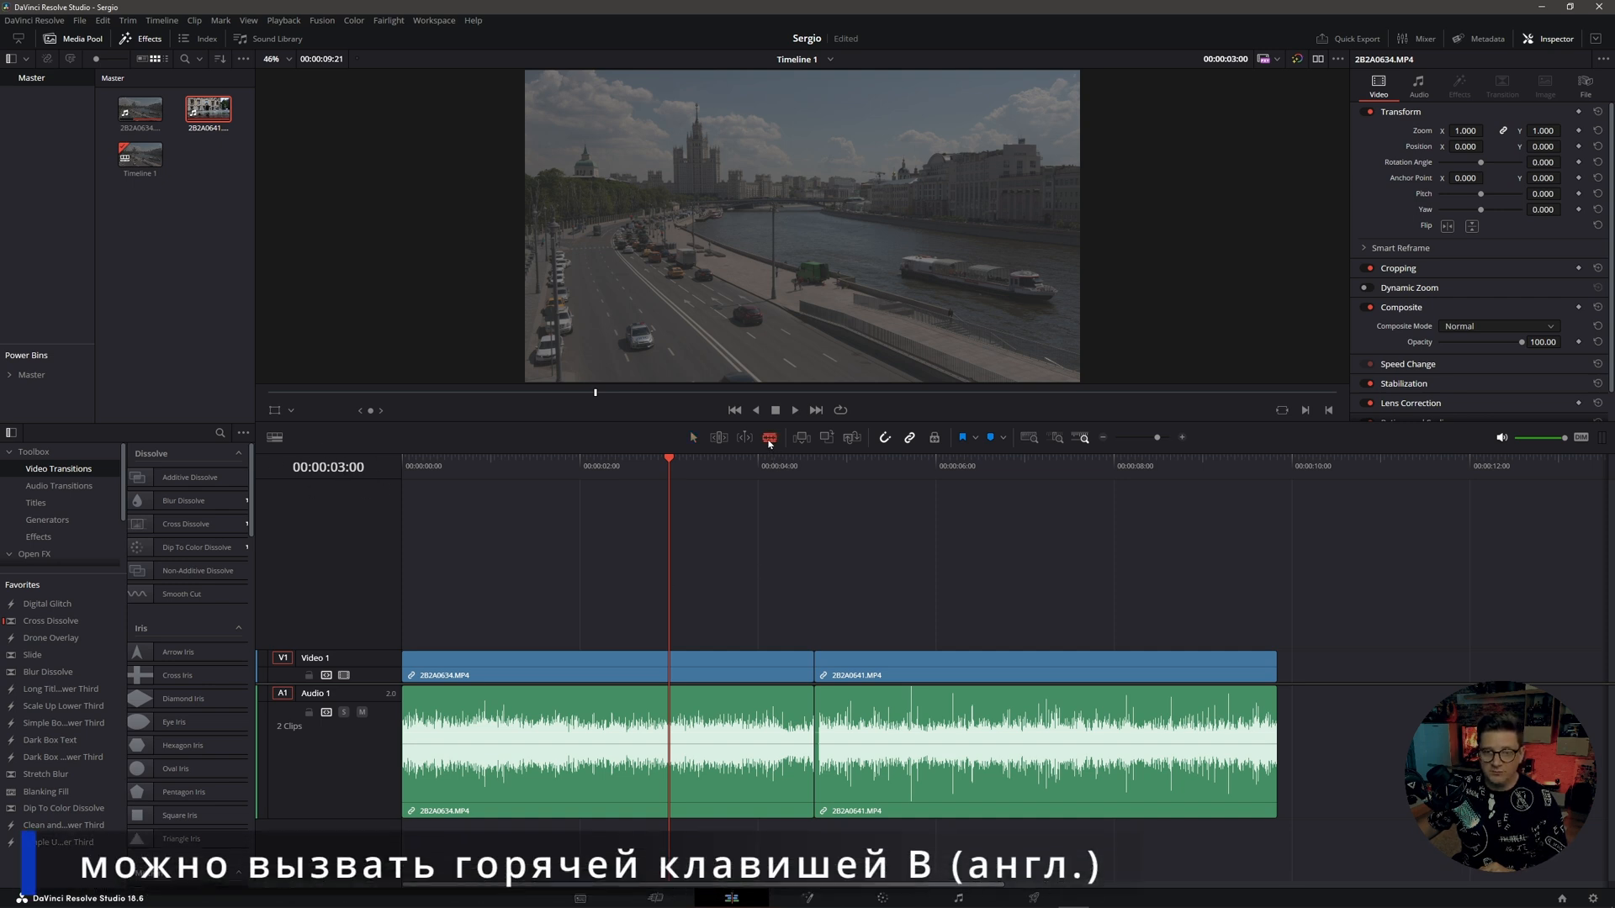
click(677, 660)
click(693, 438)
click(750, 667)
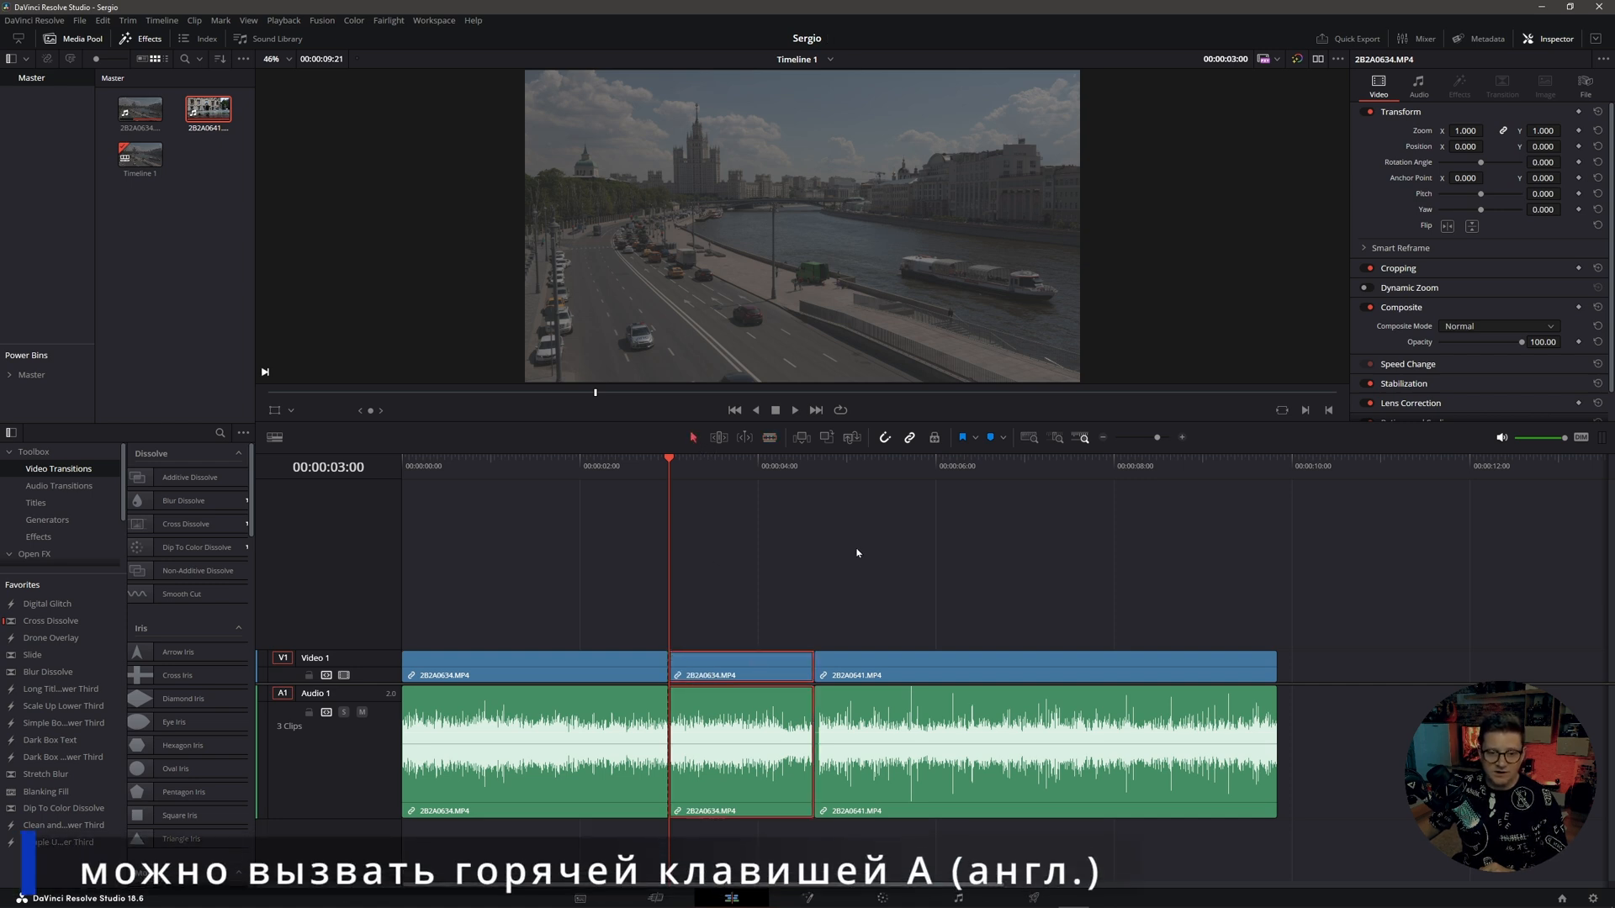
key(Delete)
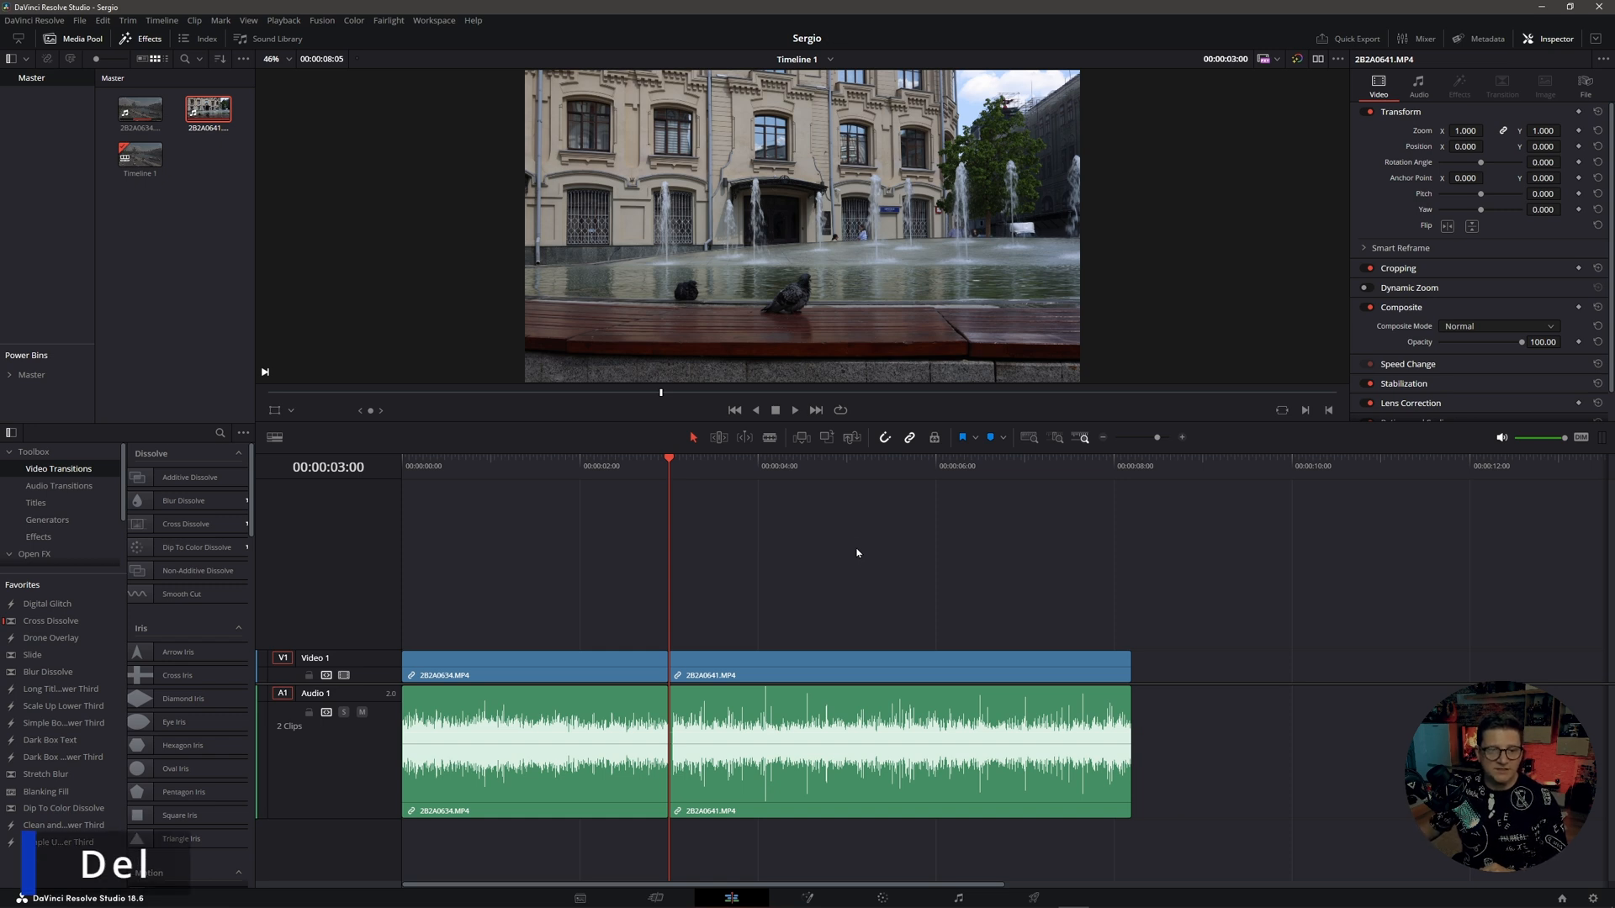
Split clip 2B2A0641.MP4 at 00:00:05:02 and ripple-delete its section before the cut
drag(671, 460, 856, 483)
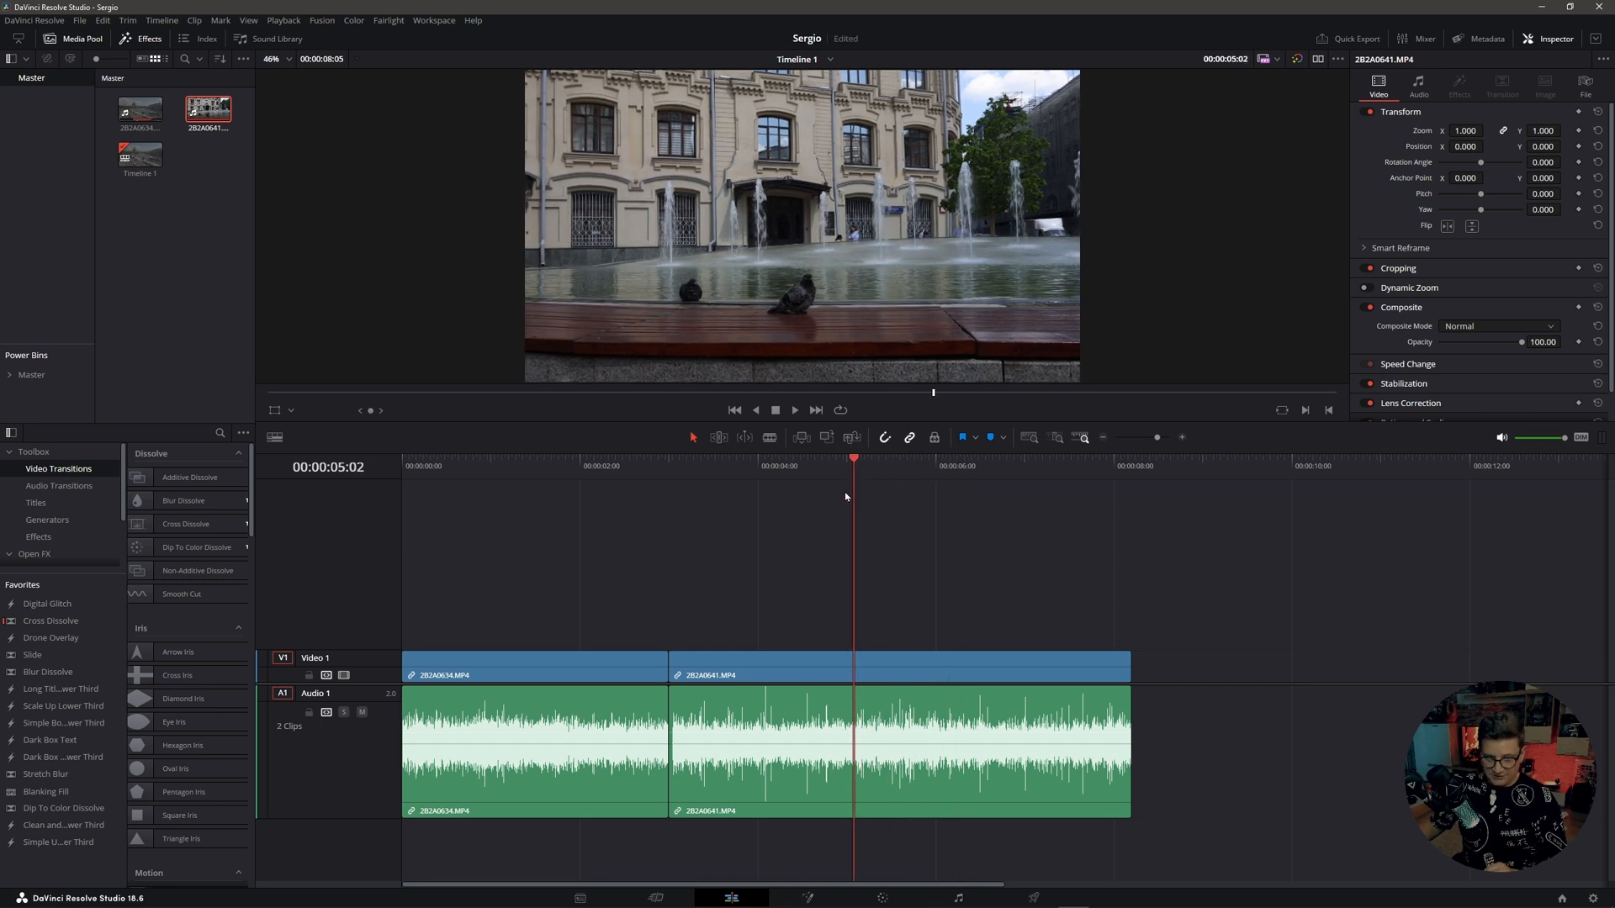
key(b)
click(853, 660)
click(692, 438)
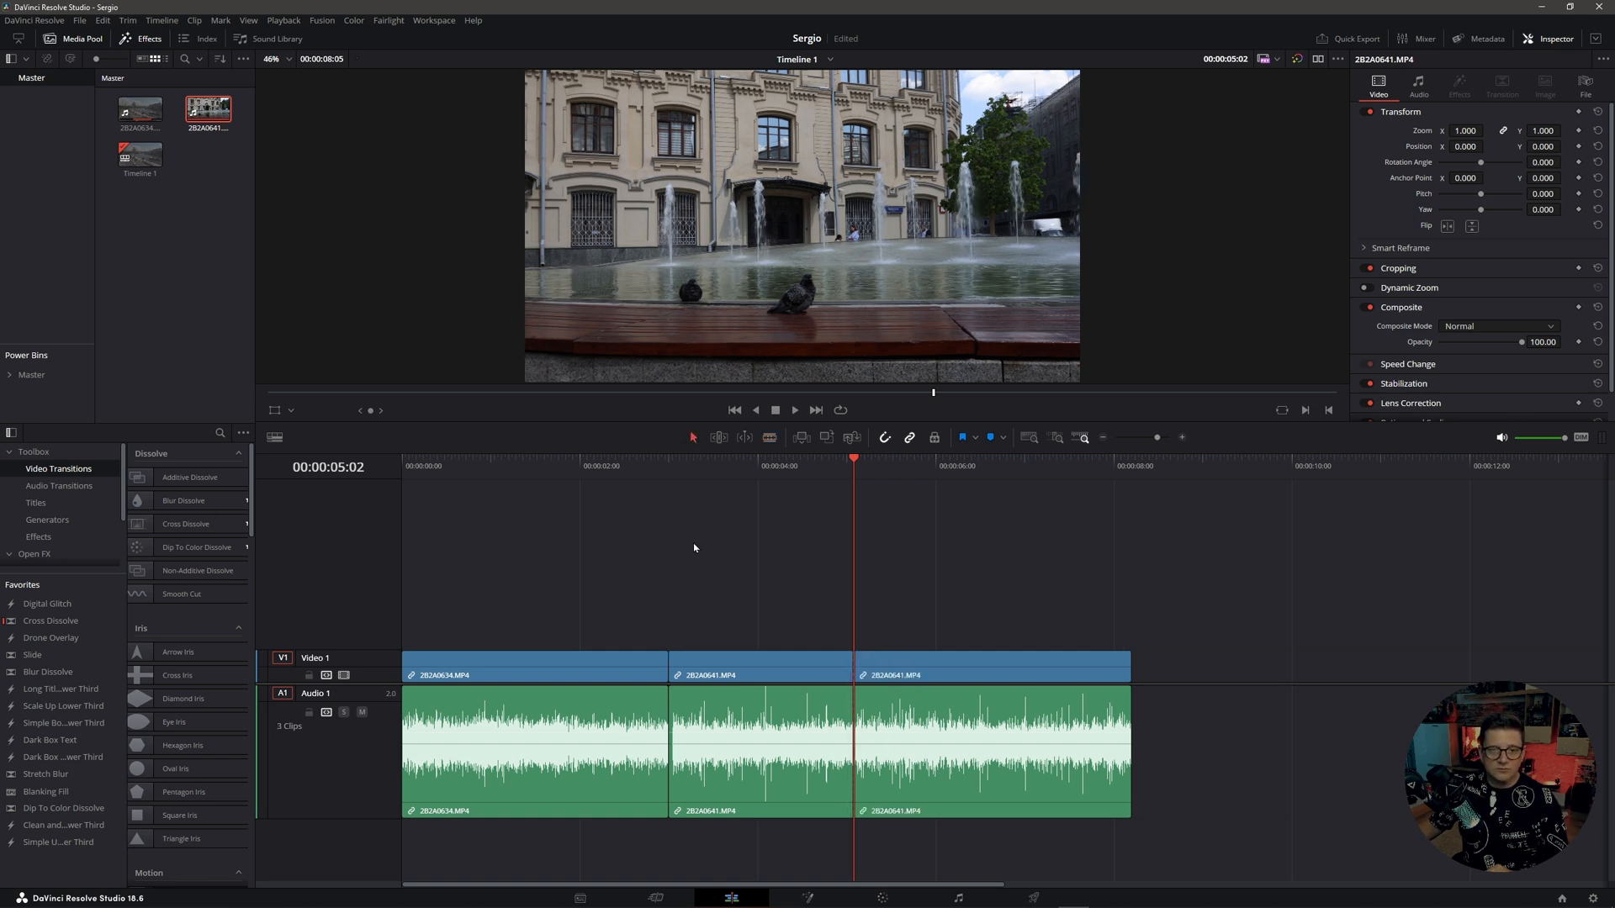
click(784, 670)
key(Delete)
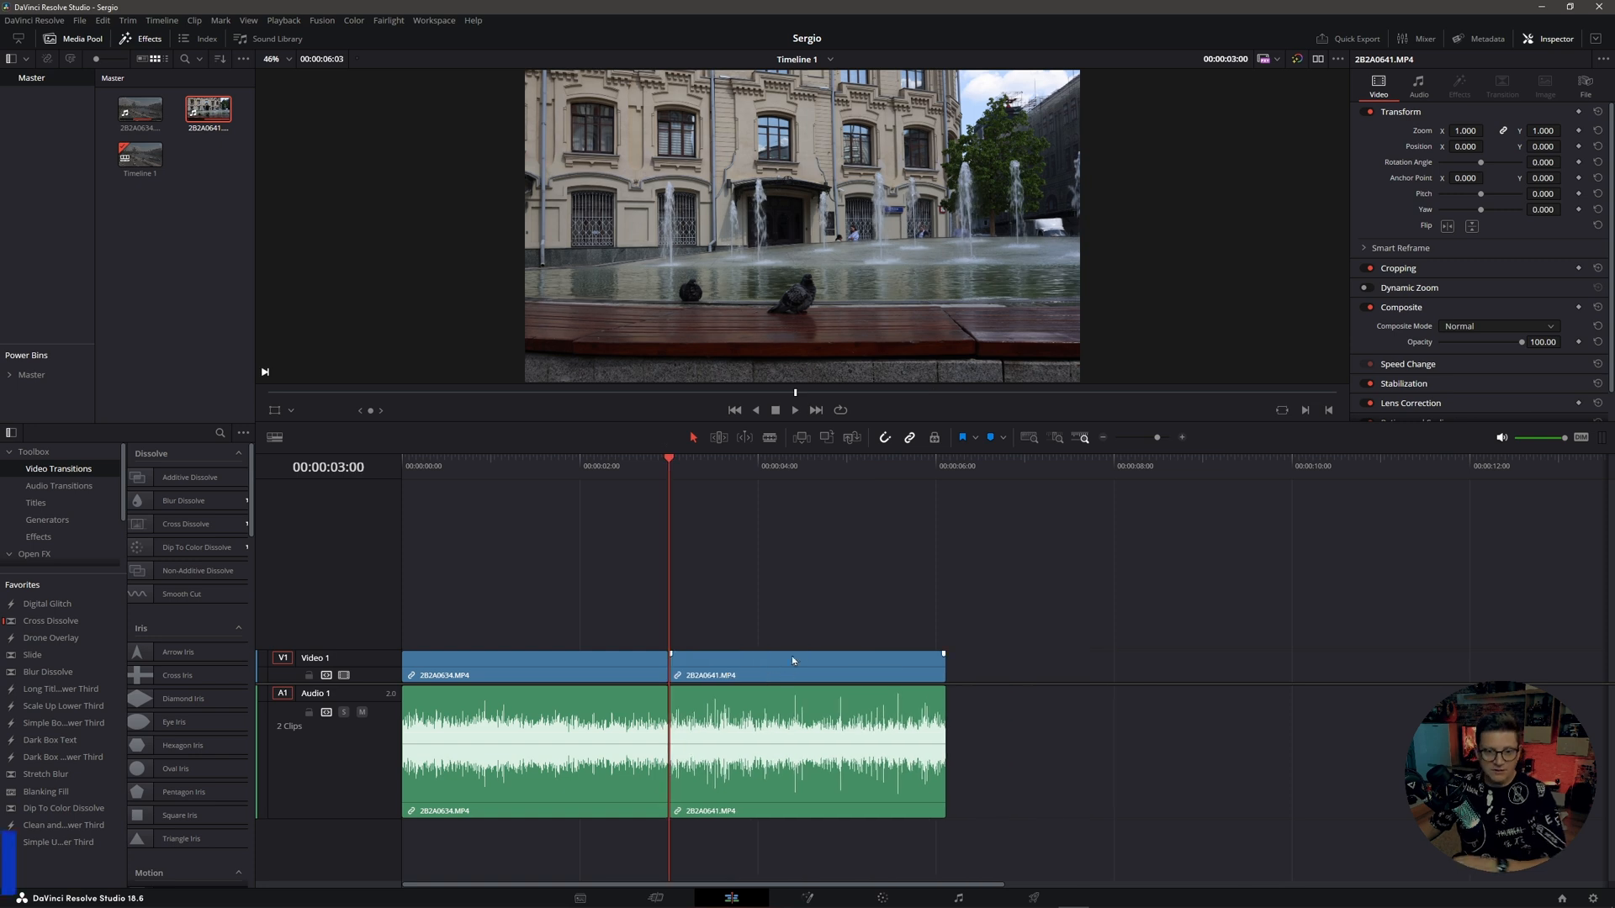
Split clip 2B2A0641.MP4 at 00:00:06:00 and delete the leftover after the cut, undoing and redoing the deletion once
key(space)
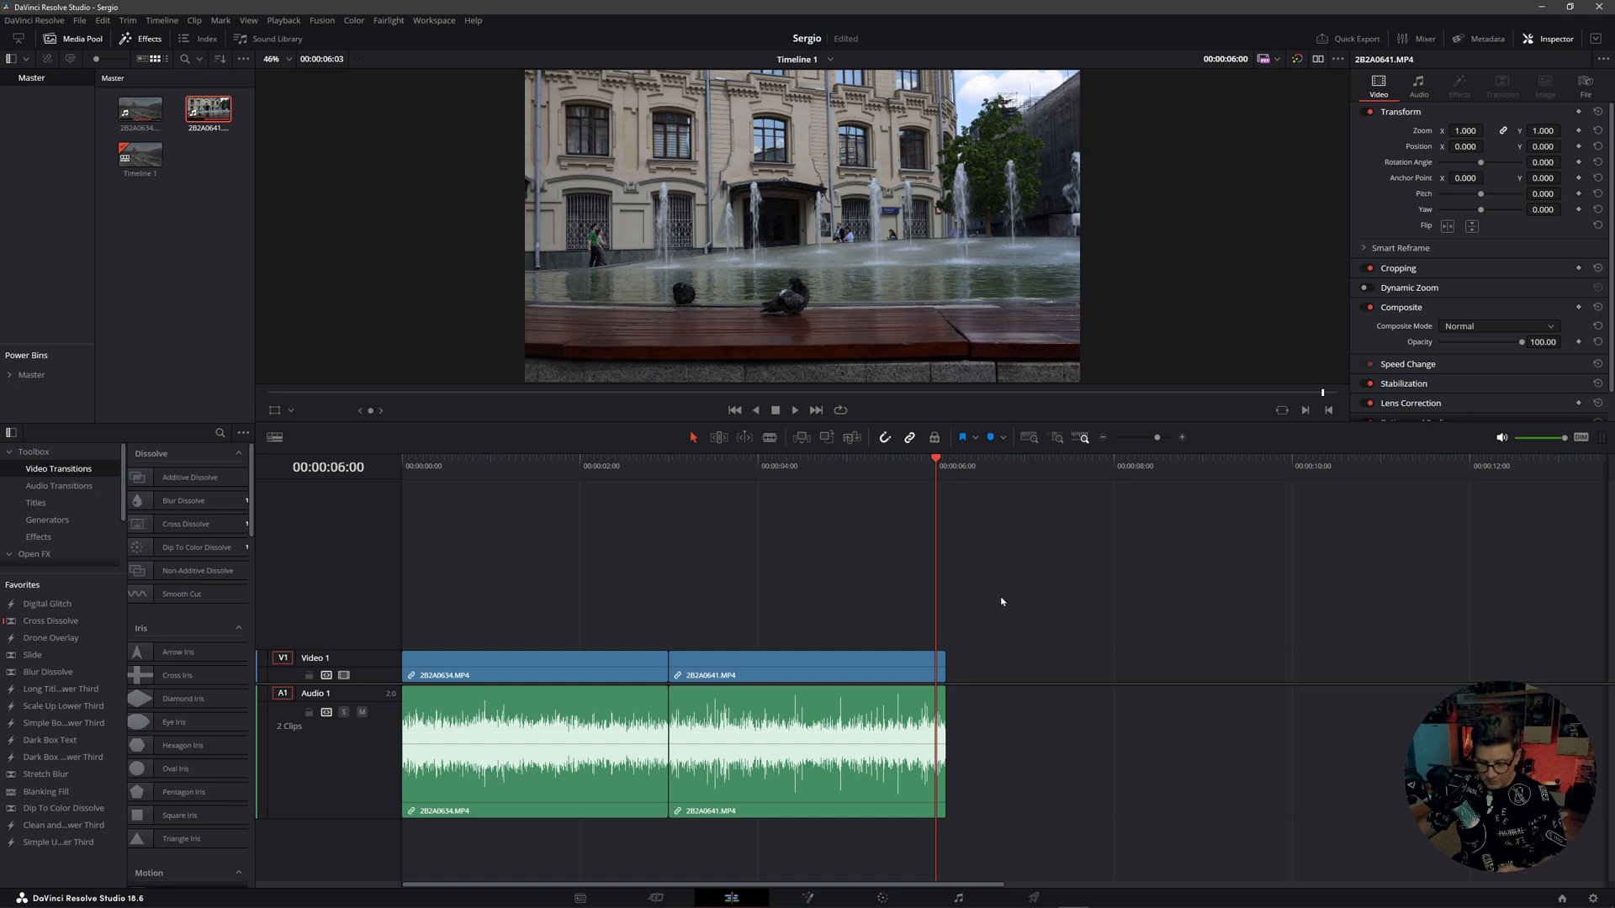
click(770, 436)
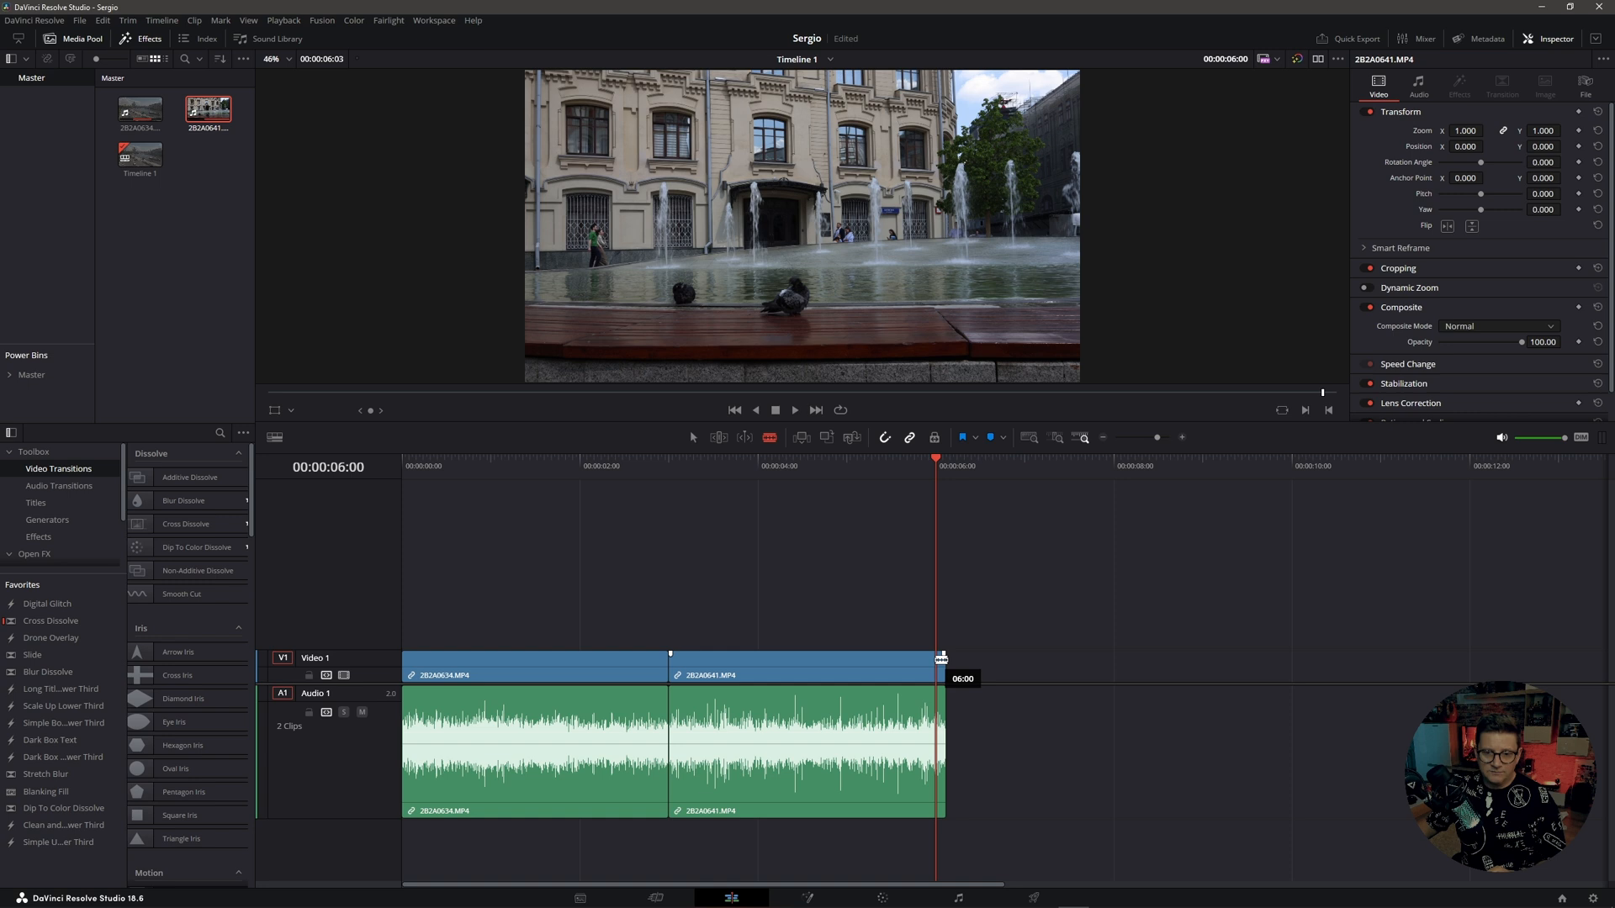
click(941, 658)
click(942, 673)
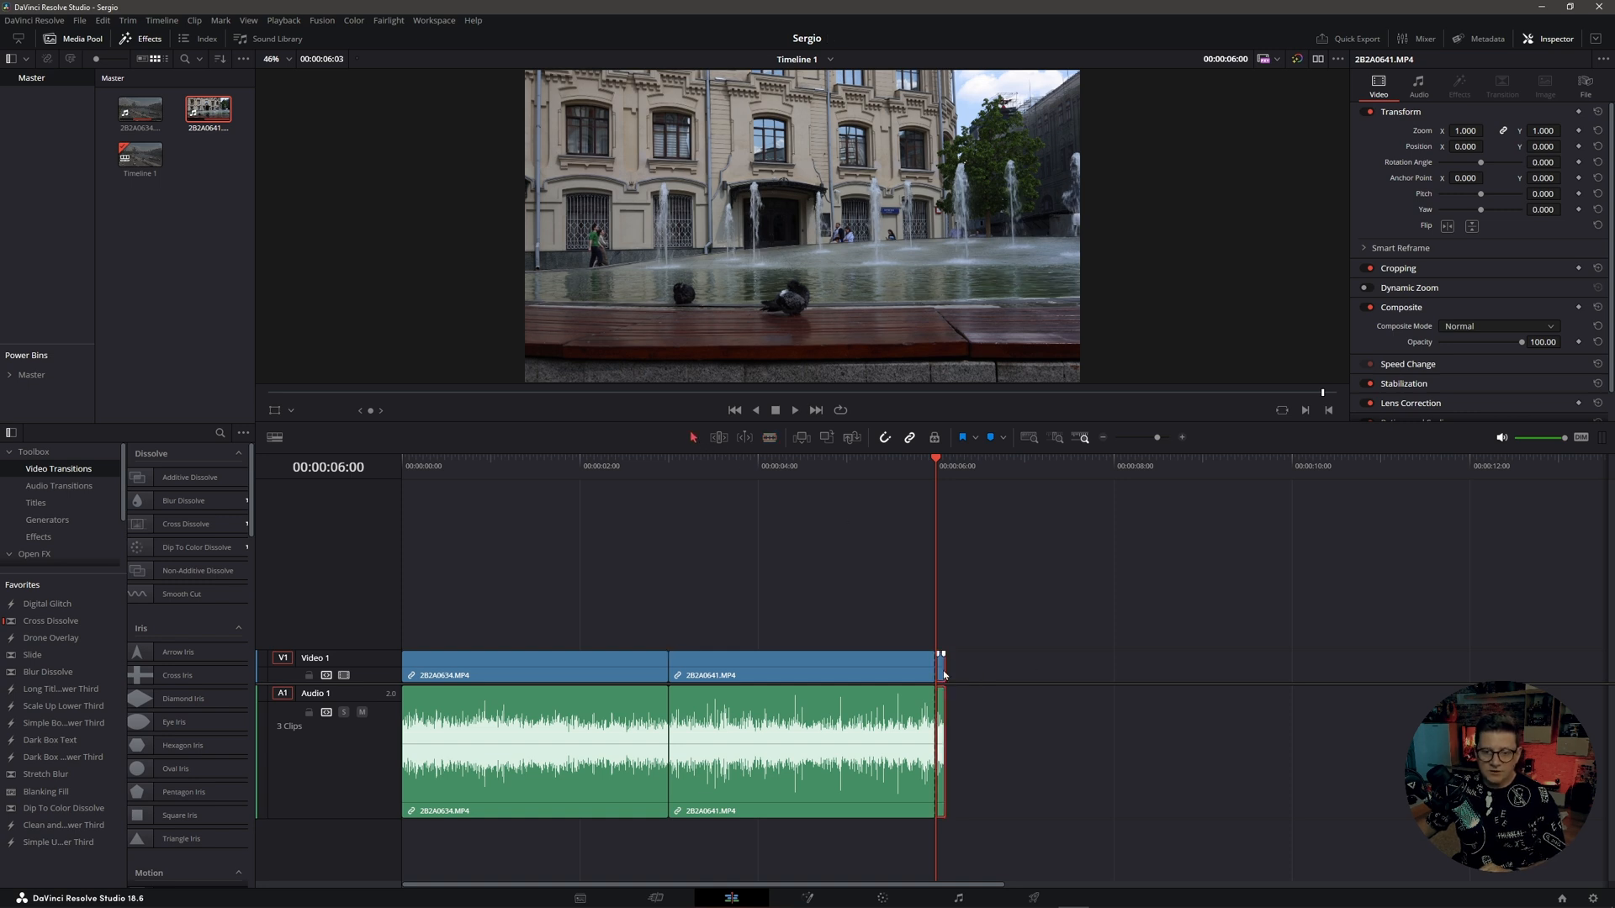
key(Delete)
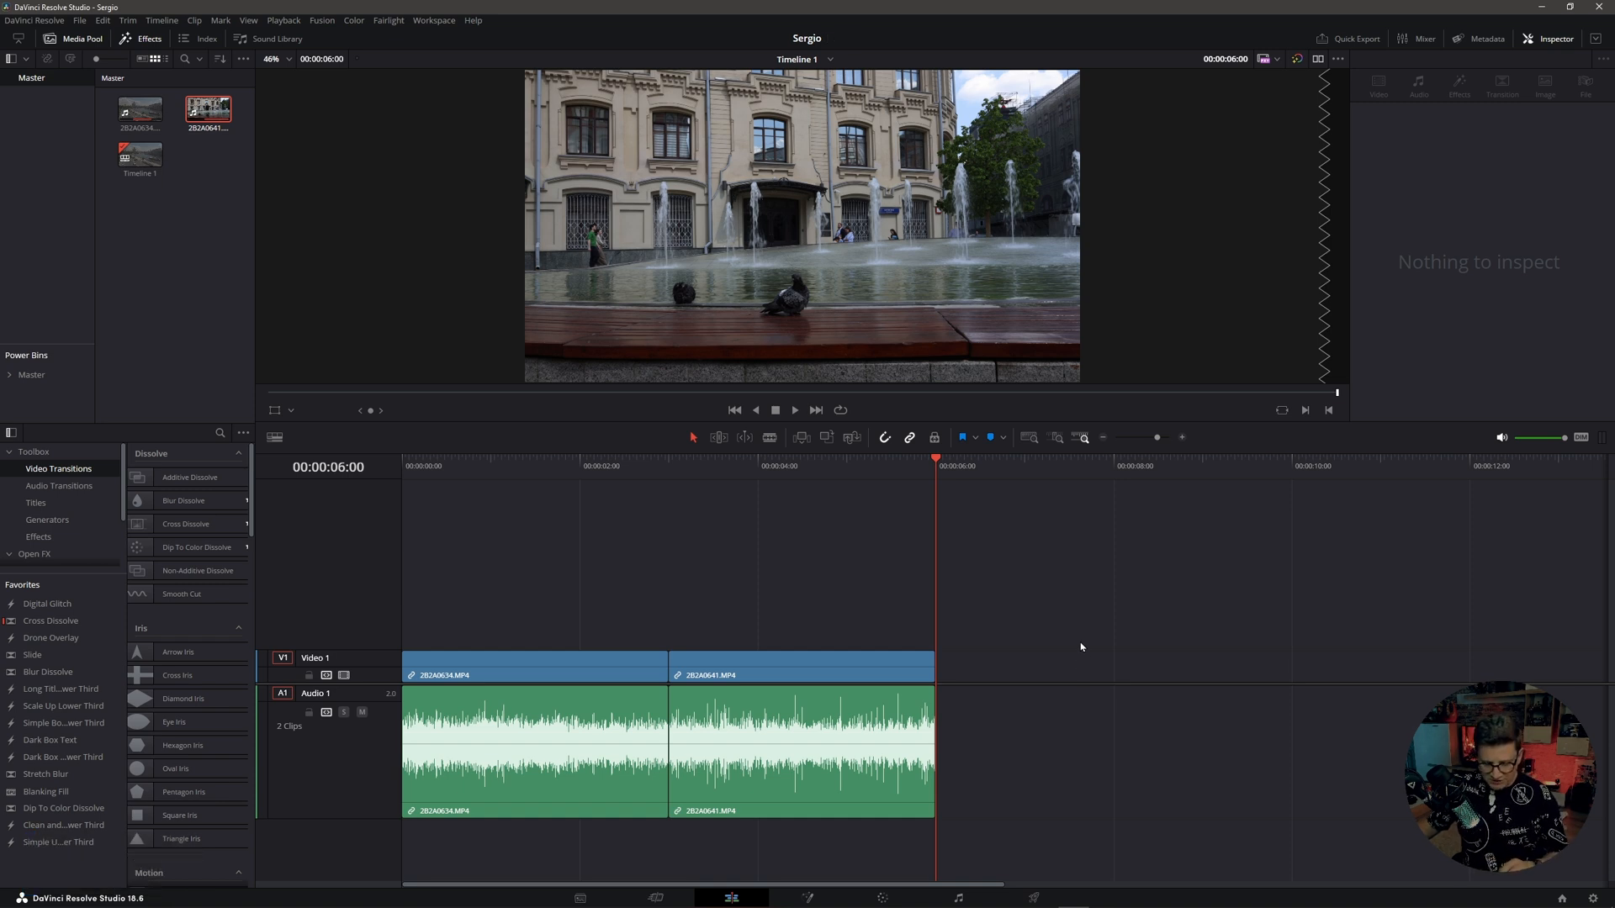
key(ctrl+z)
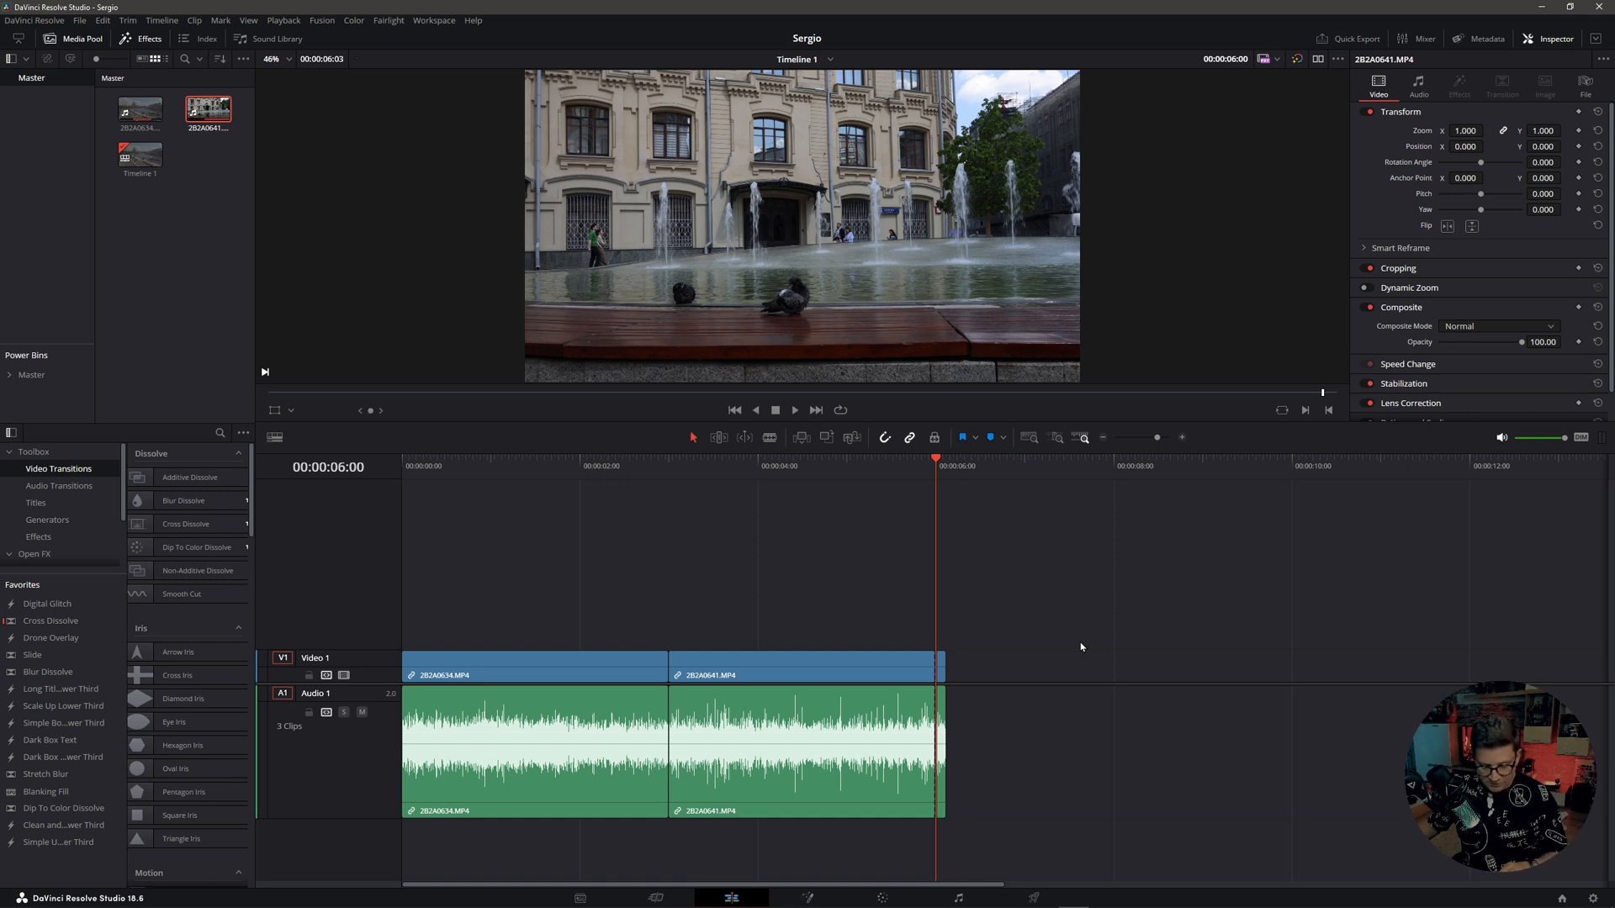
key(ctrl+shift+z)
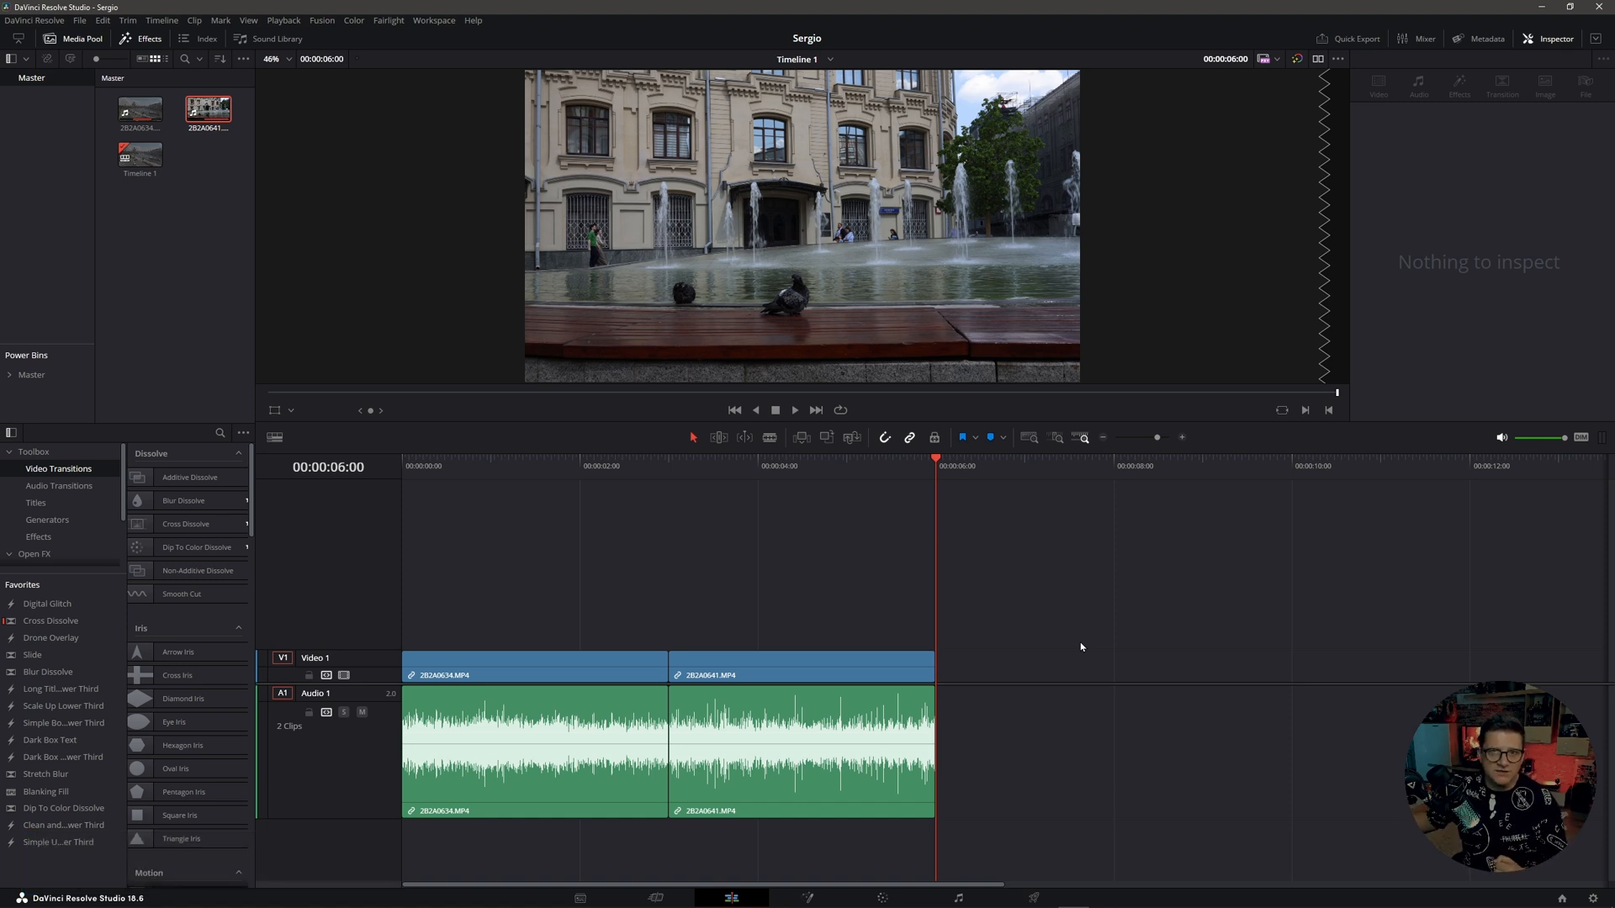
With the playhead at 00:00:02:01 and linked selection off, delete only the audio of clip 2B2A0634.MP4 and undo it
click(772, 476)
drag(767, 465, 585, 480)
click(544, 672)
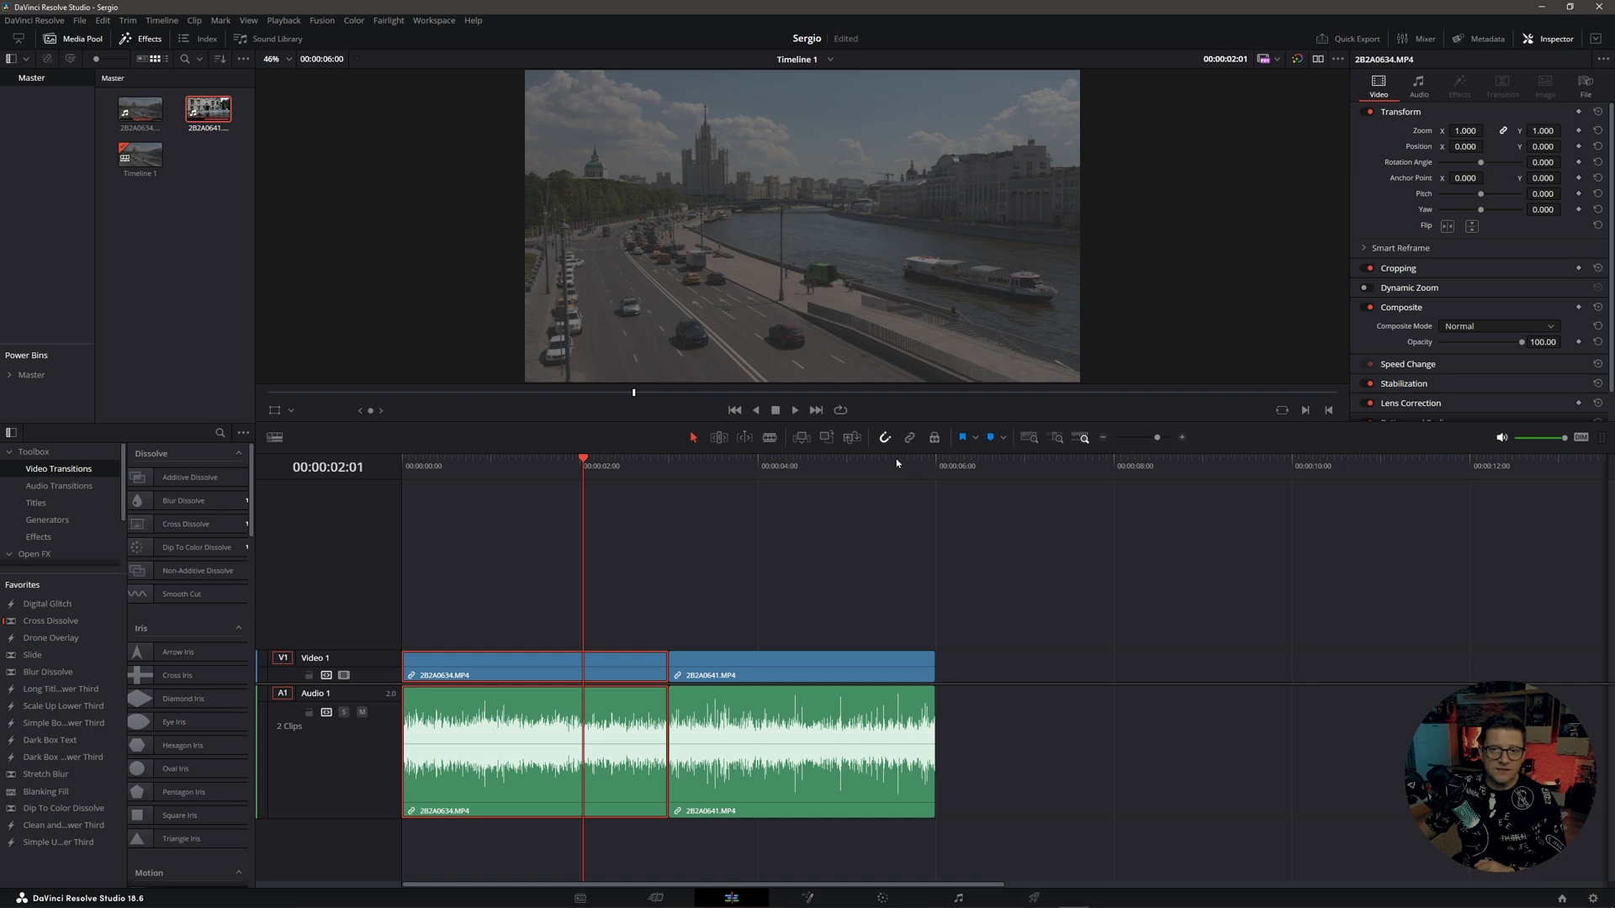
click(562, 669)
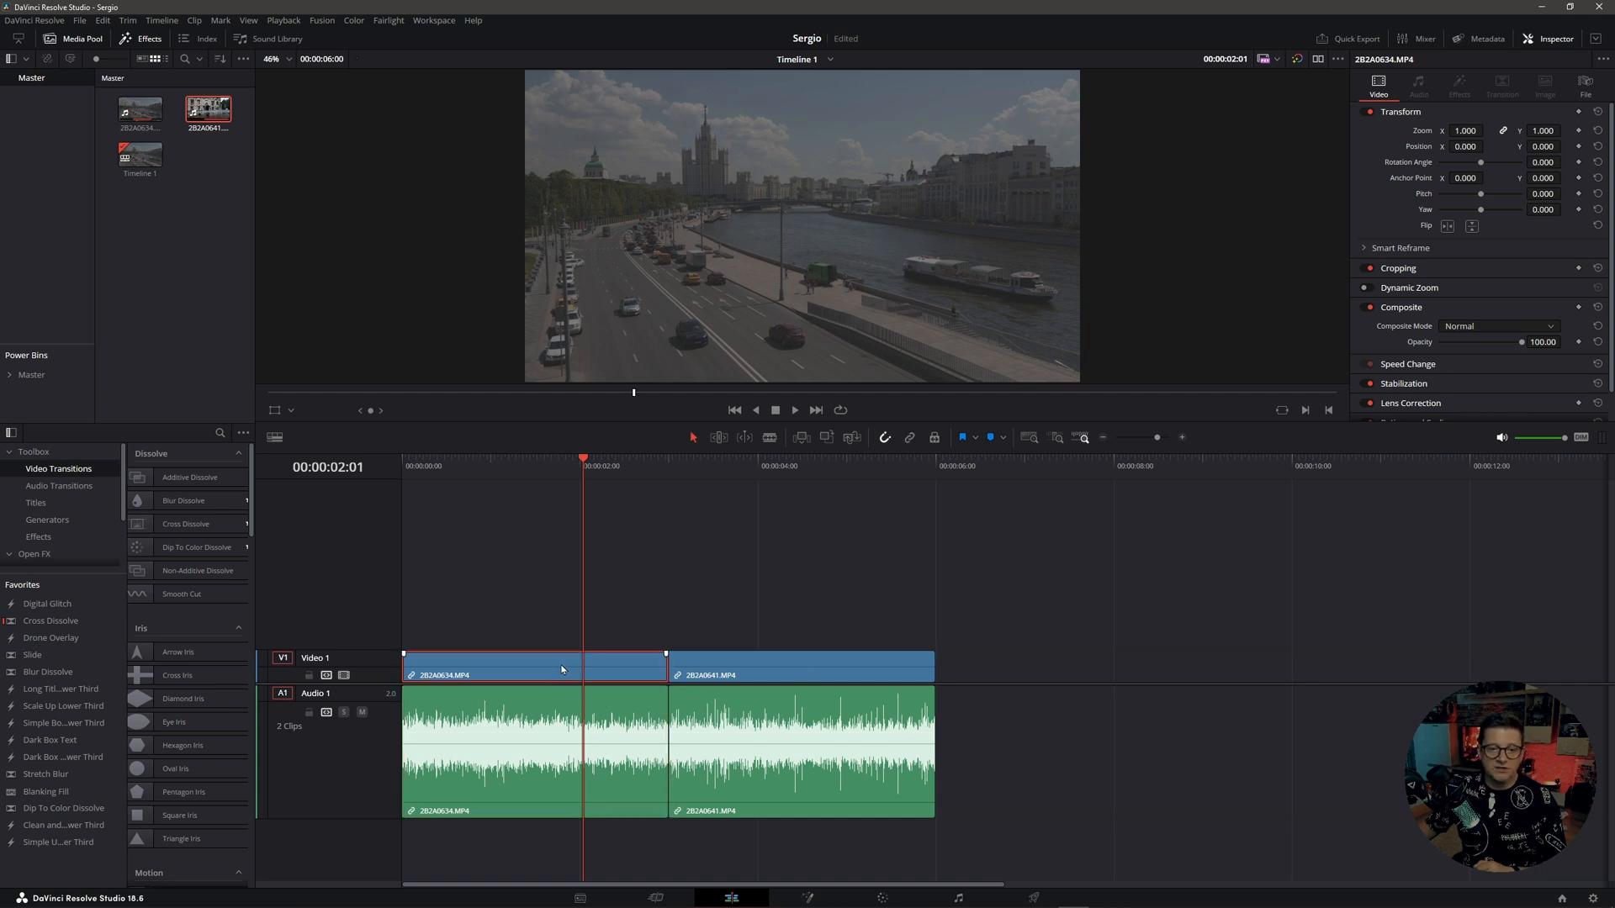
click(561, 722)
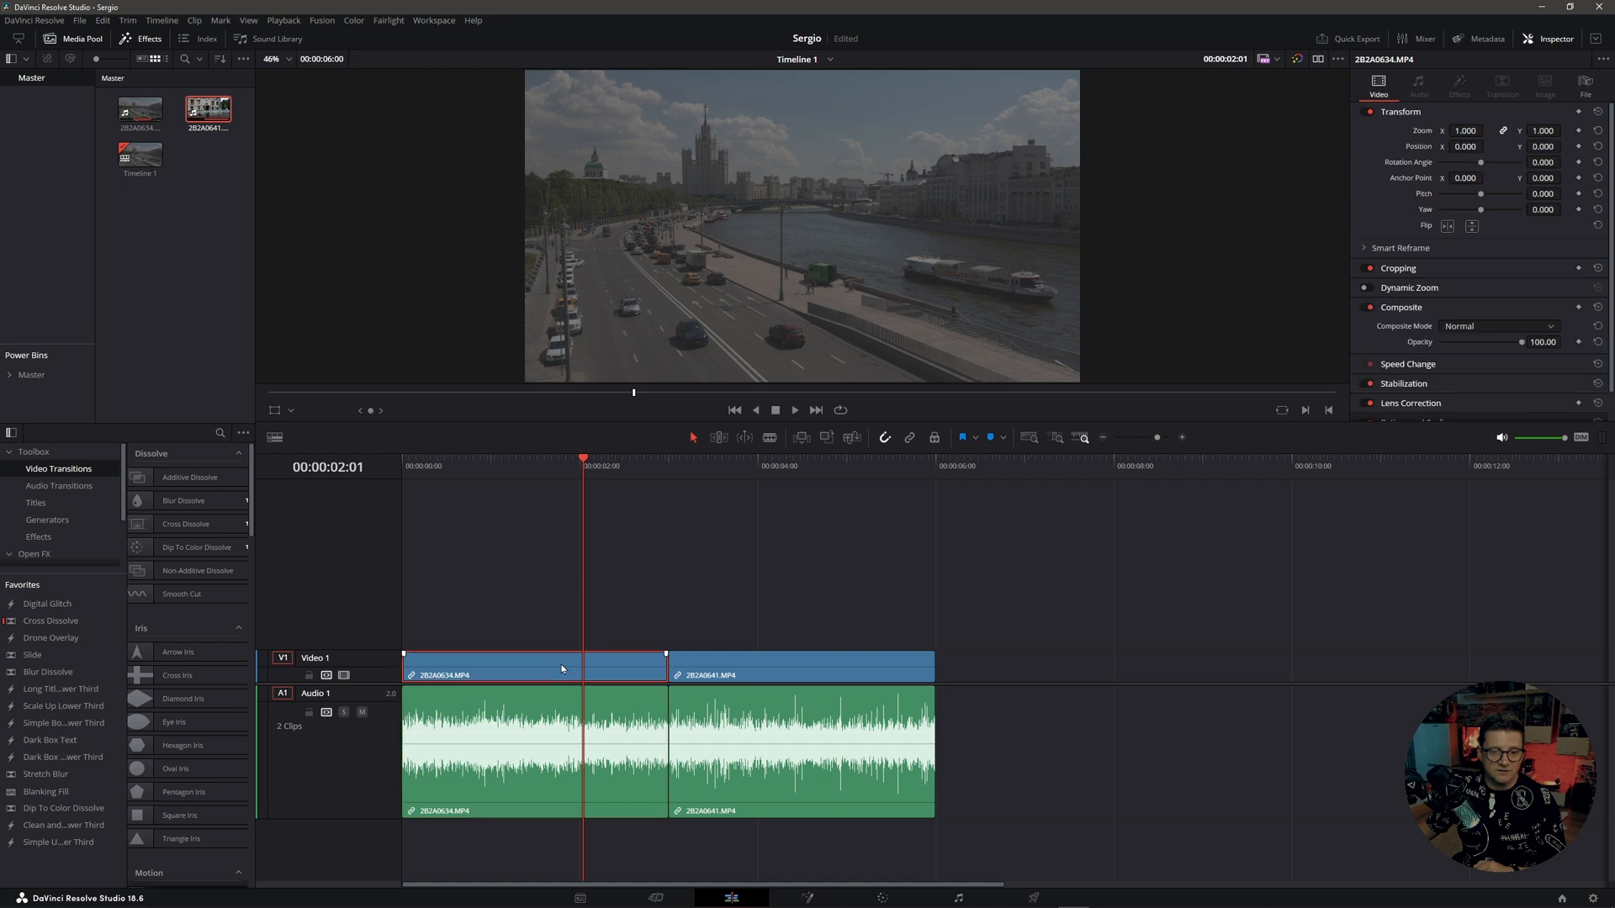
key(BackSpace)
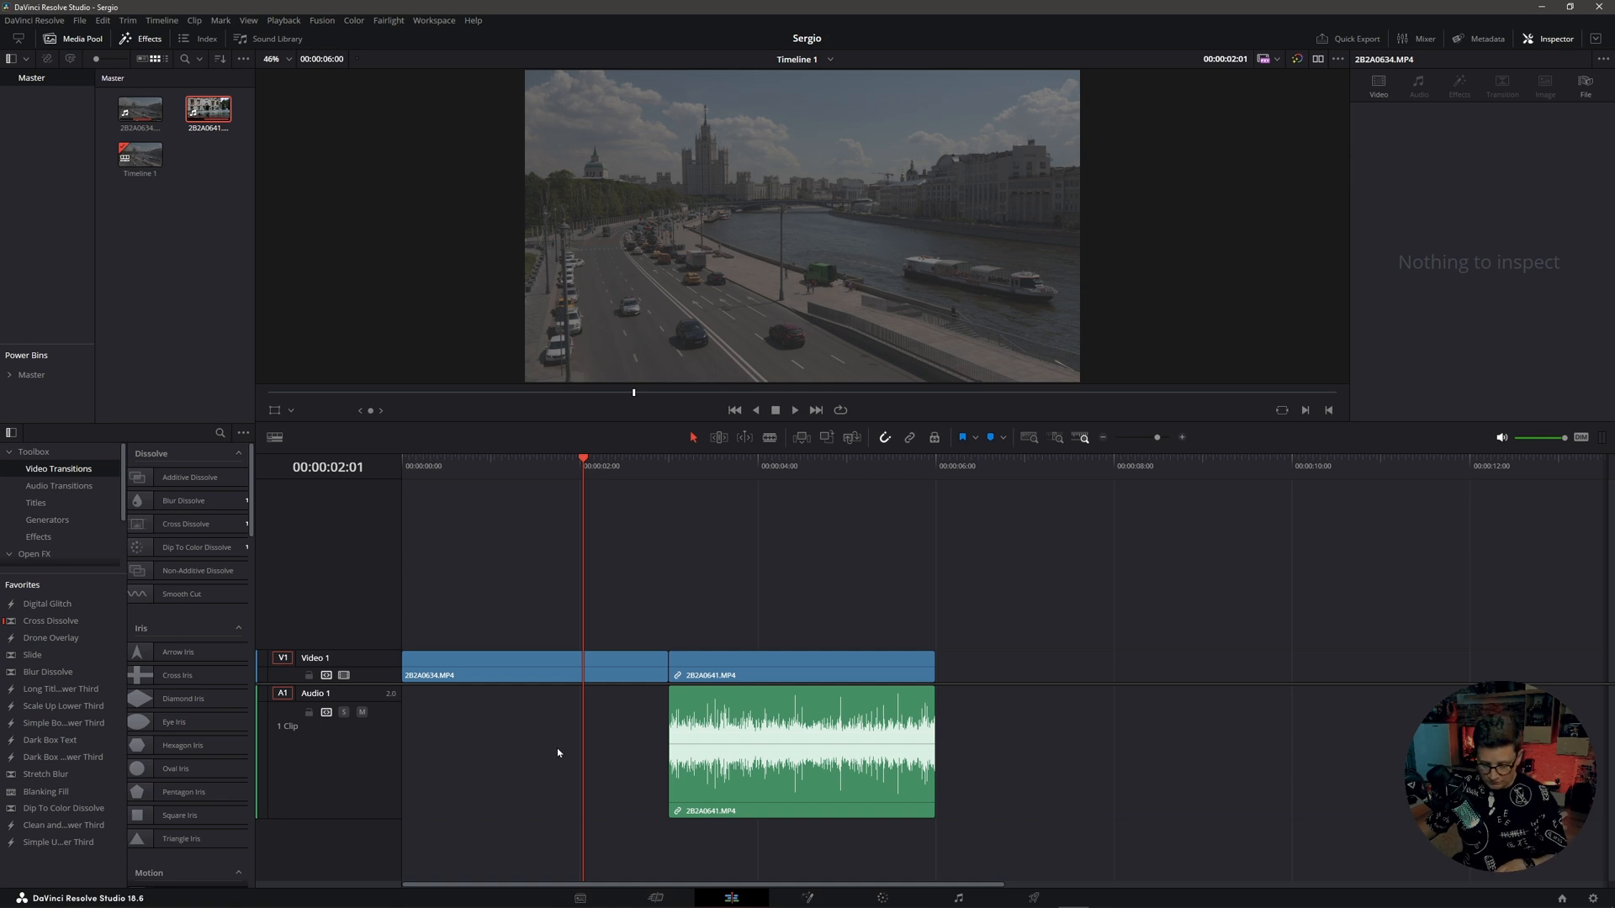
key(ctrl+z)
Ripple-delete the whole first clip, both video and audio, and undo that deletion
click(618, 728)
key(BackSpace)
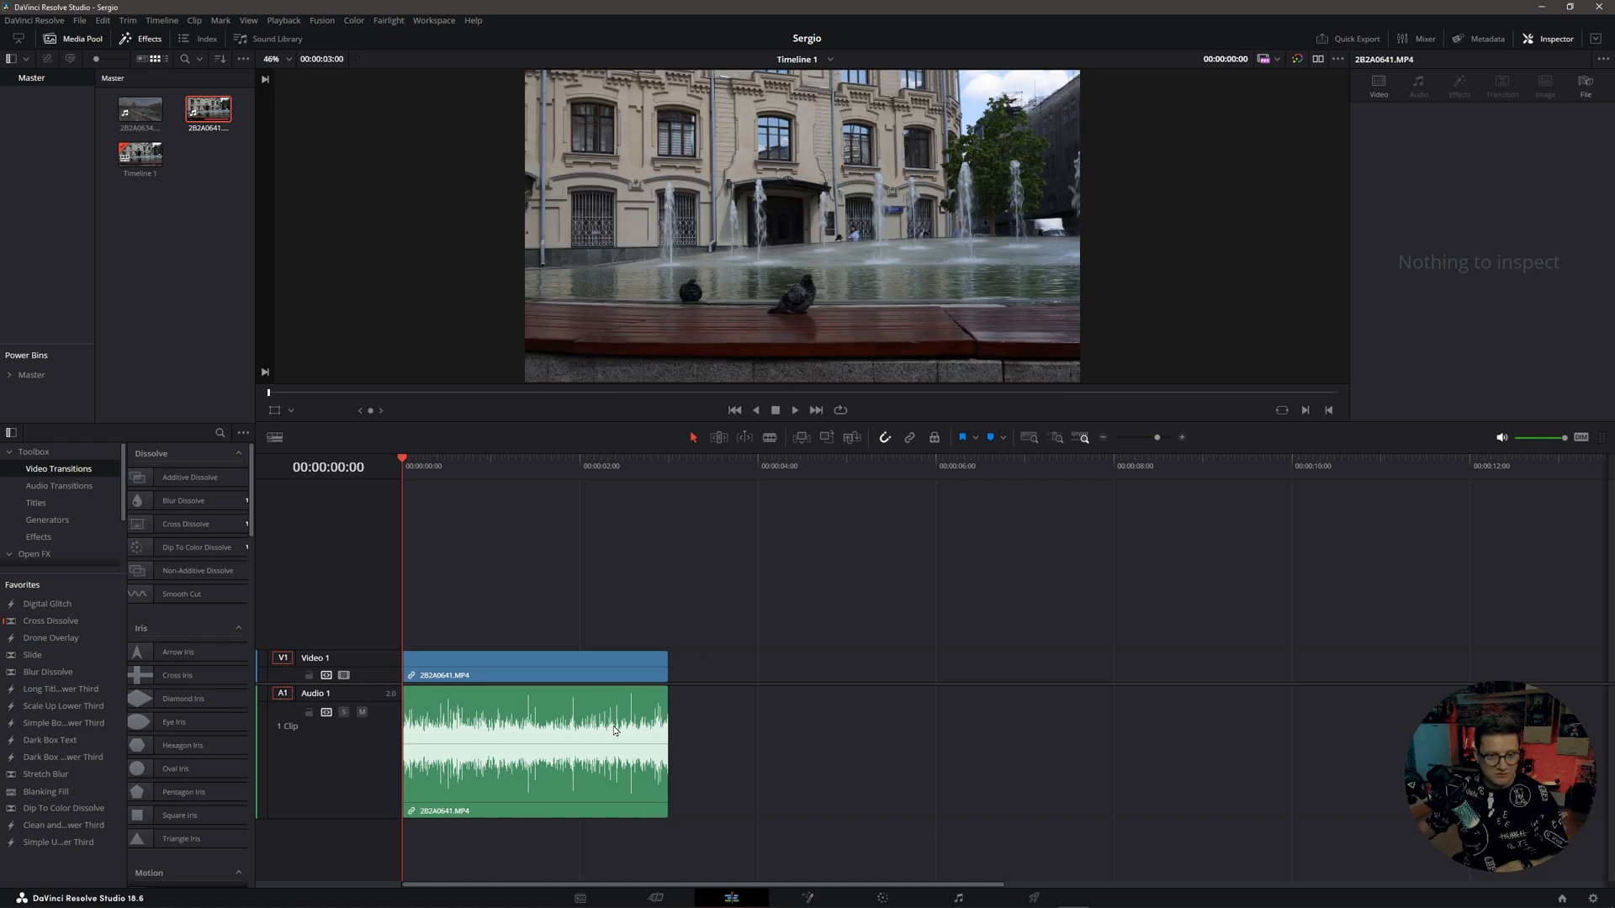
key(ctrl+z)
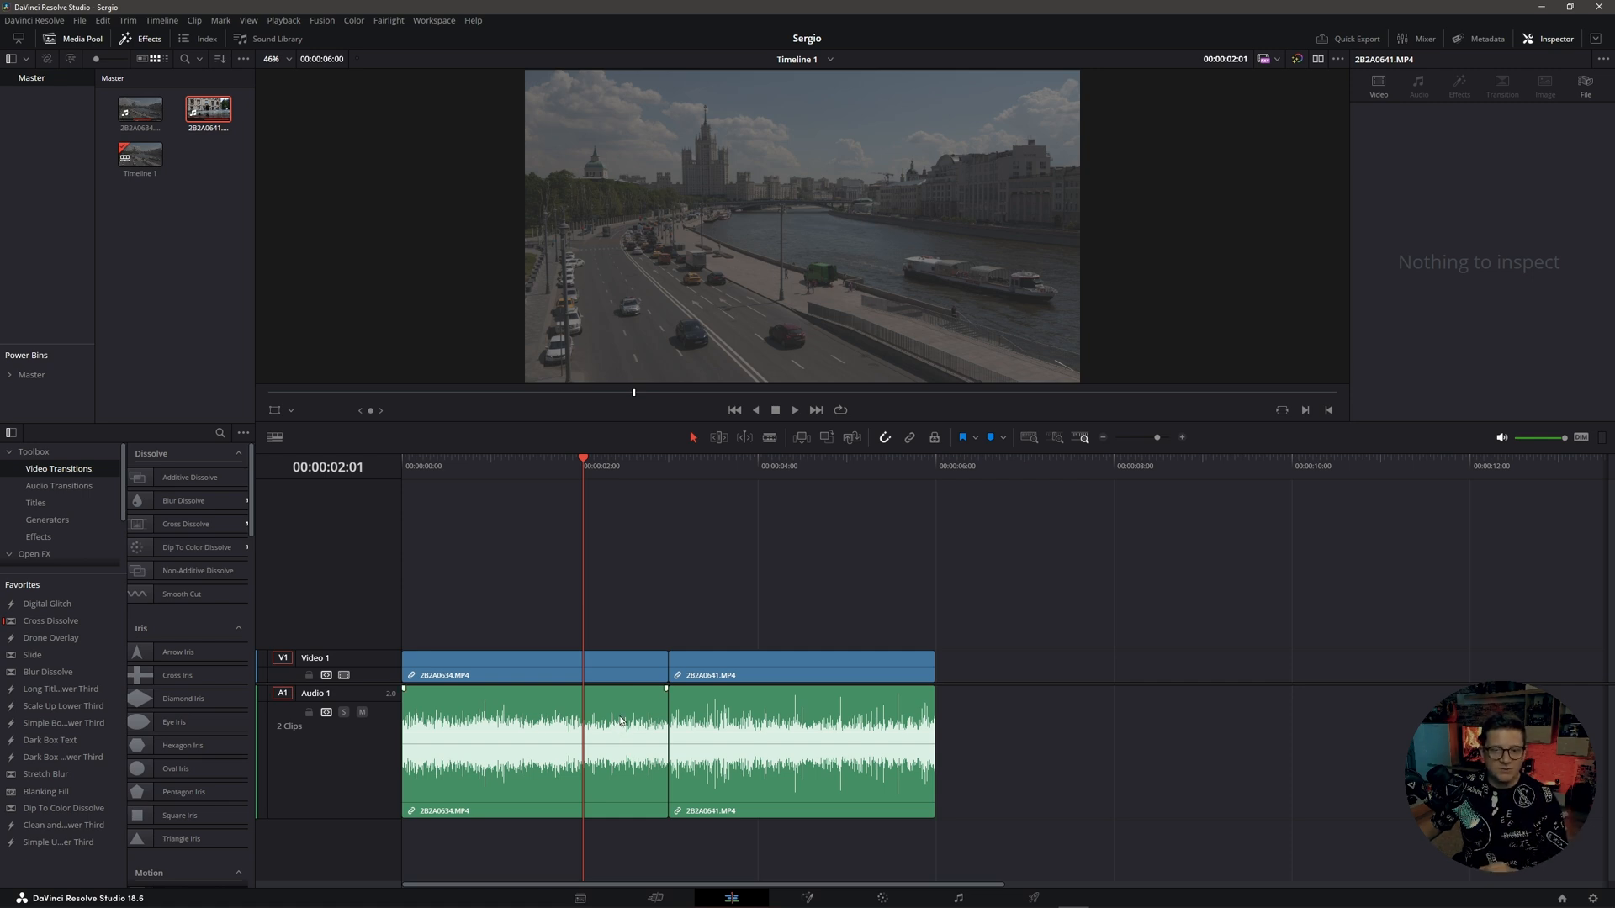
Turn linked selection back on and select each clip's video together with its audio
mouse_move(605, 666)
mouse_down()
mouse_move(607, 643)
mouse_move(790, 627)
mouse_move(601, 639)
mouse_move(580, 656)
mouse_up()
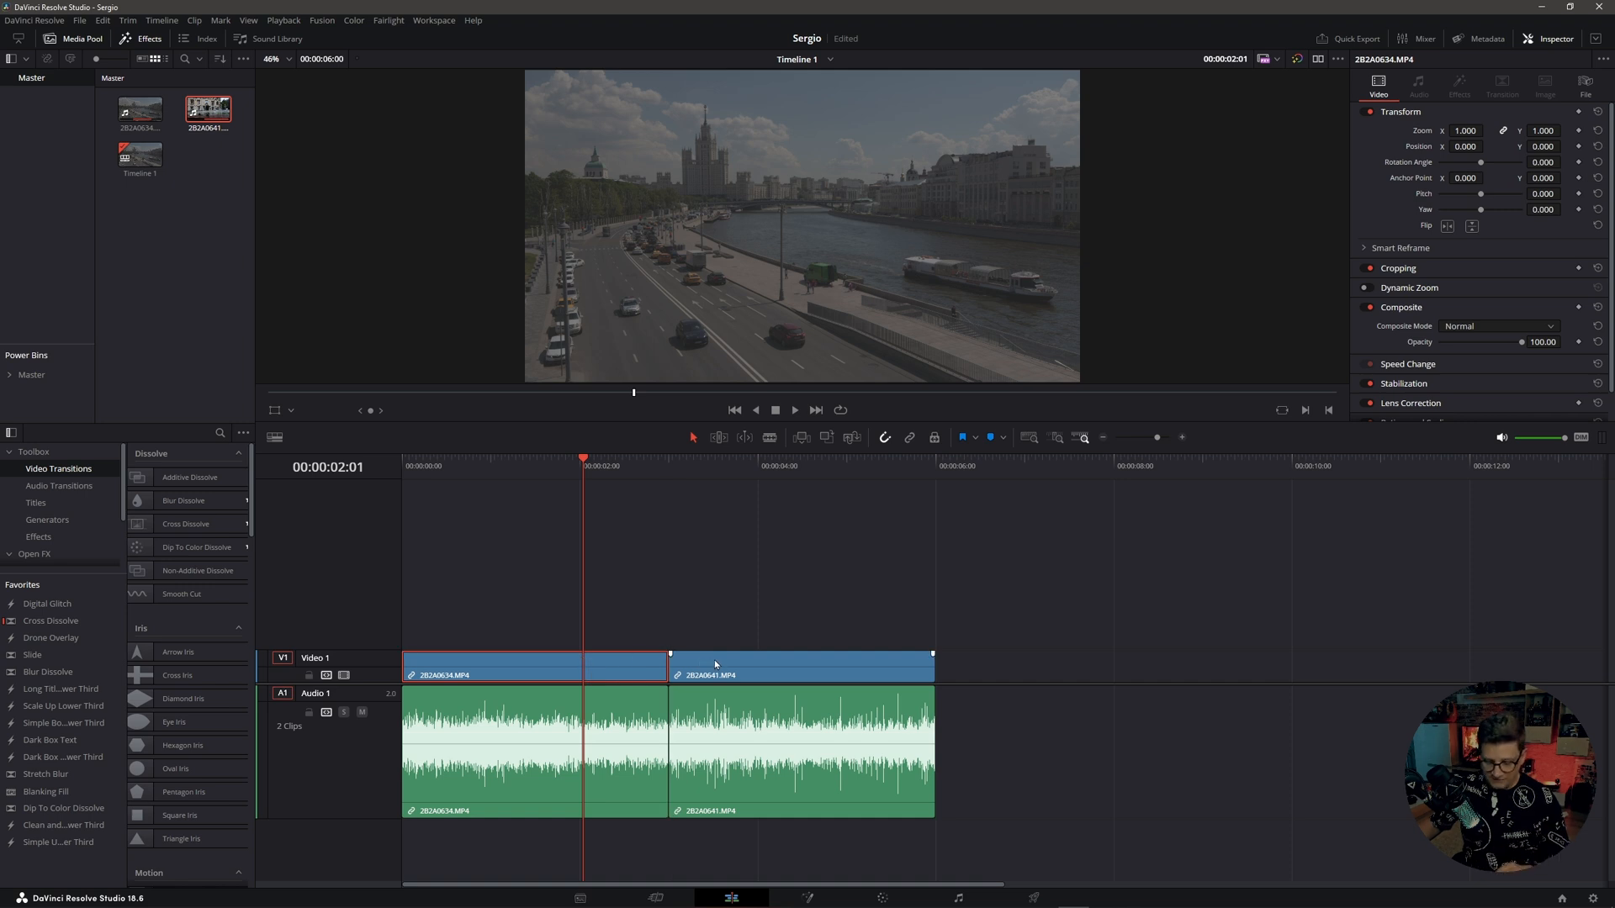
key(ctrl+s)
click(884, 586)
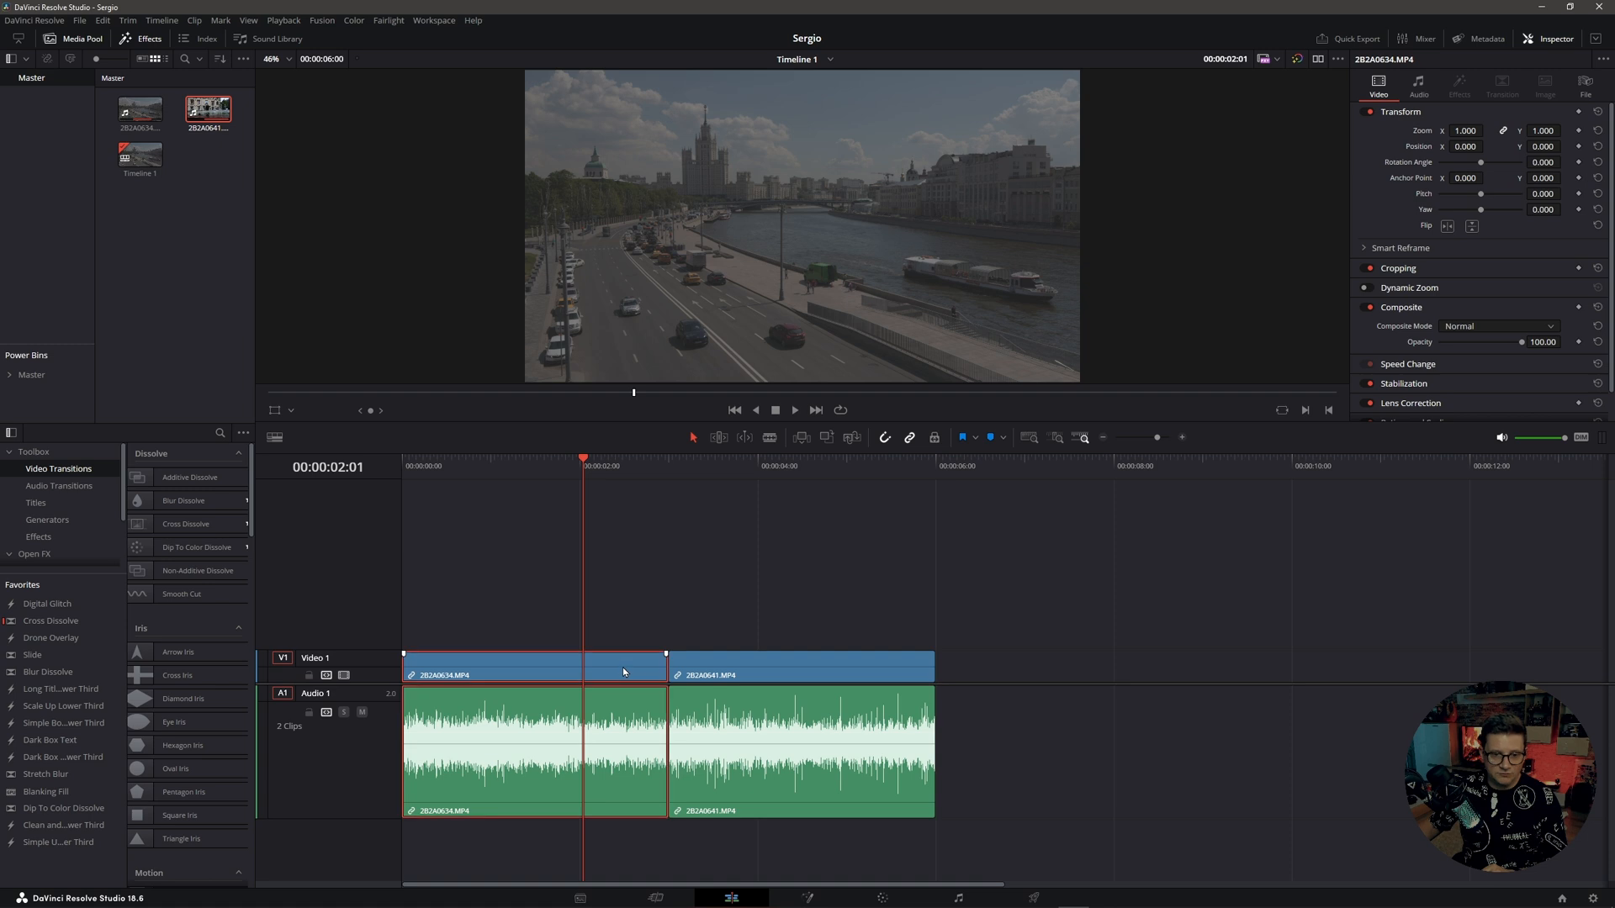
click(724, 673)
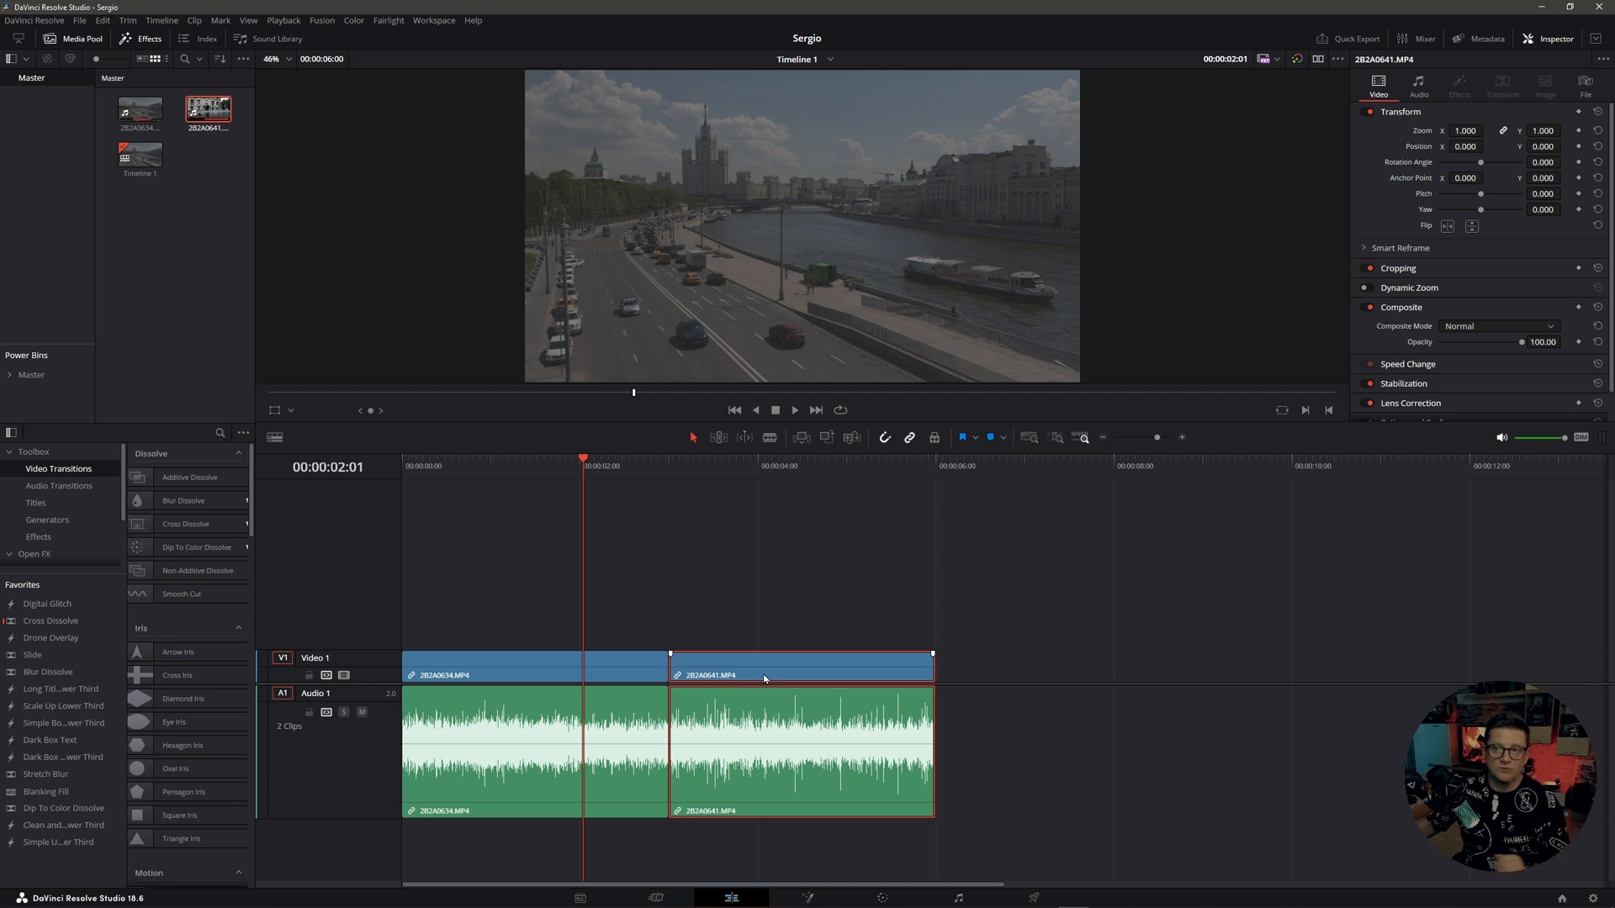
Try a zoom of 1.160 and a horizontal position of -44 on clip 2B2A0634.MP4, resetting each value
click(607, 671)
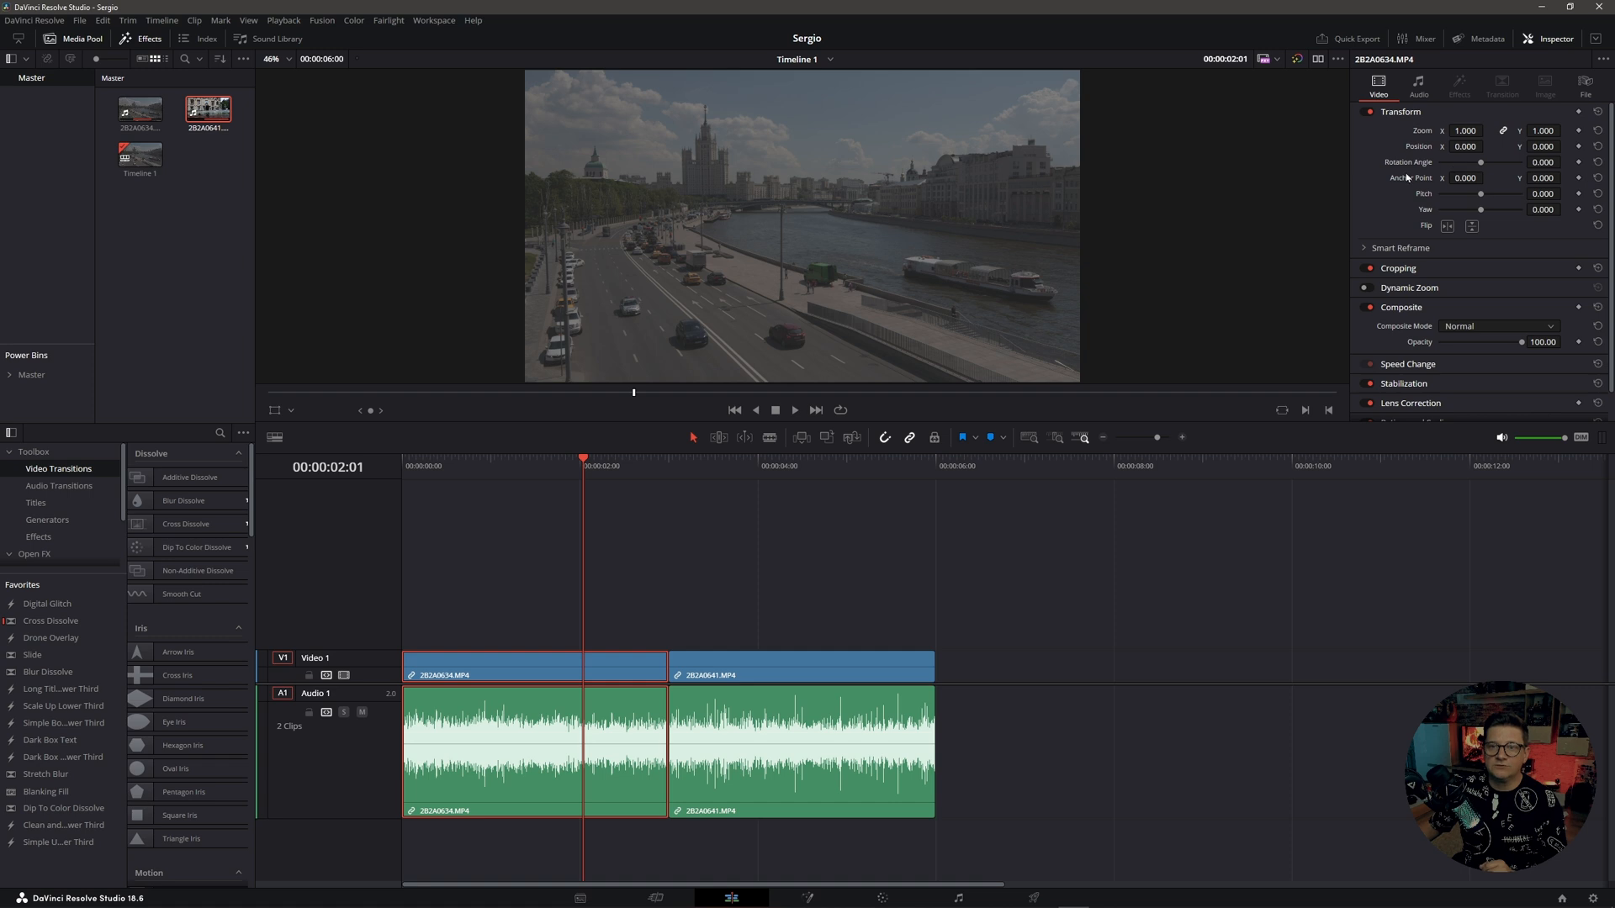
drag(1464, 131, 1477, 131)
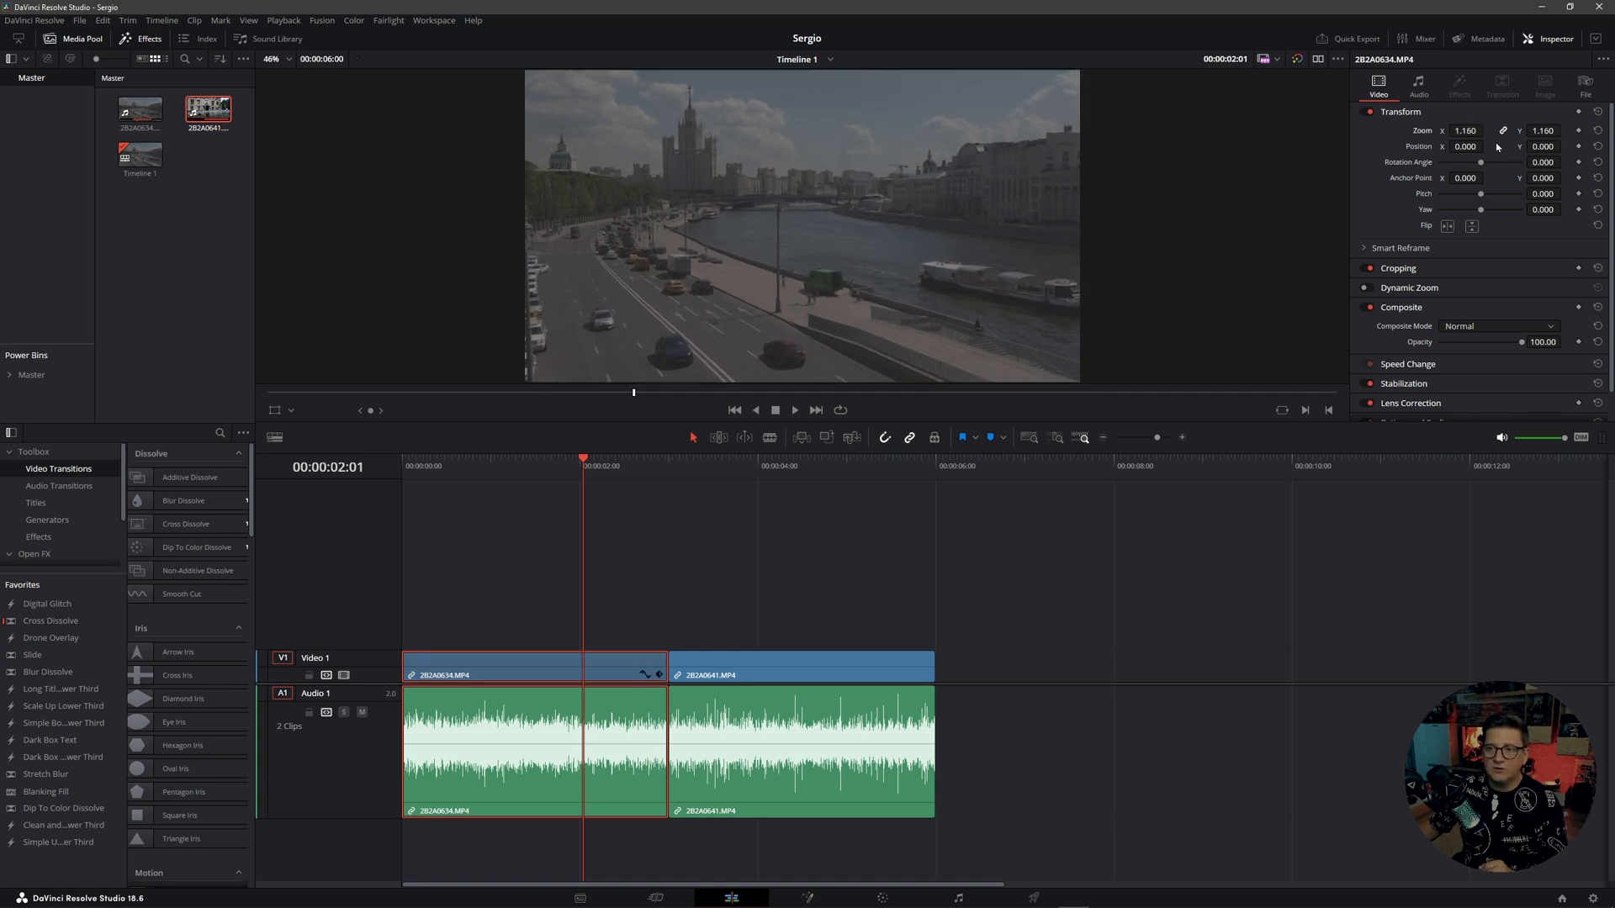
click(1597, 131)
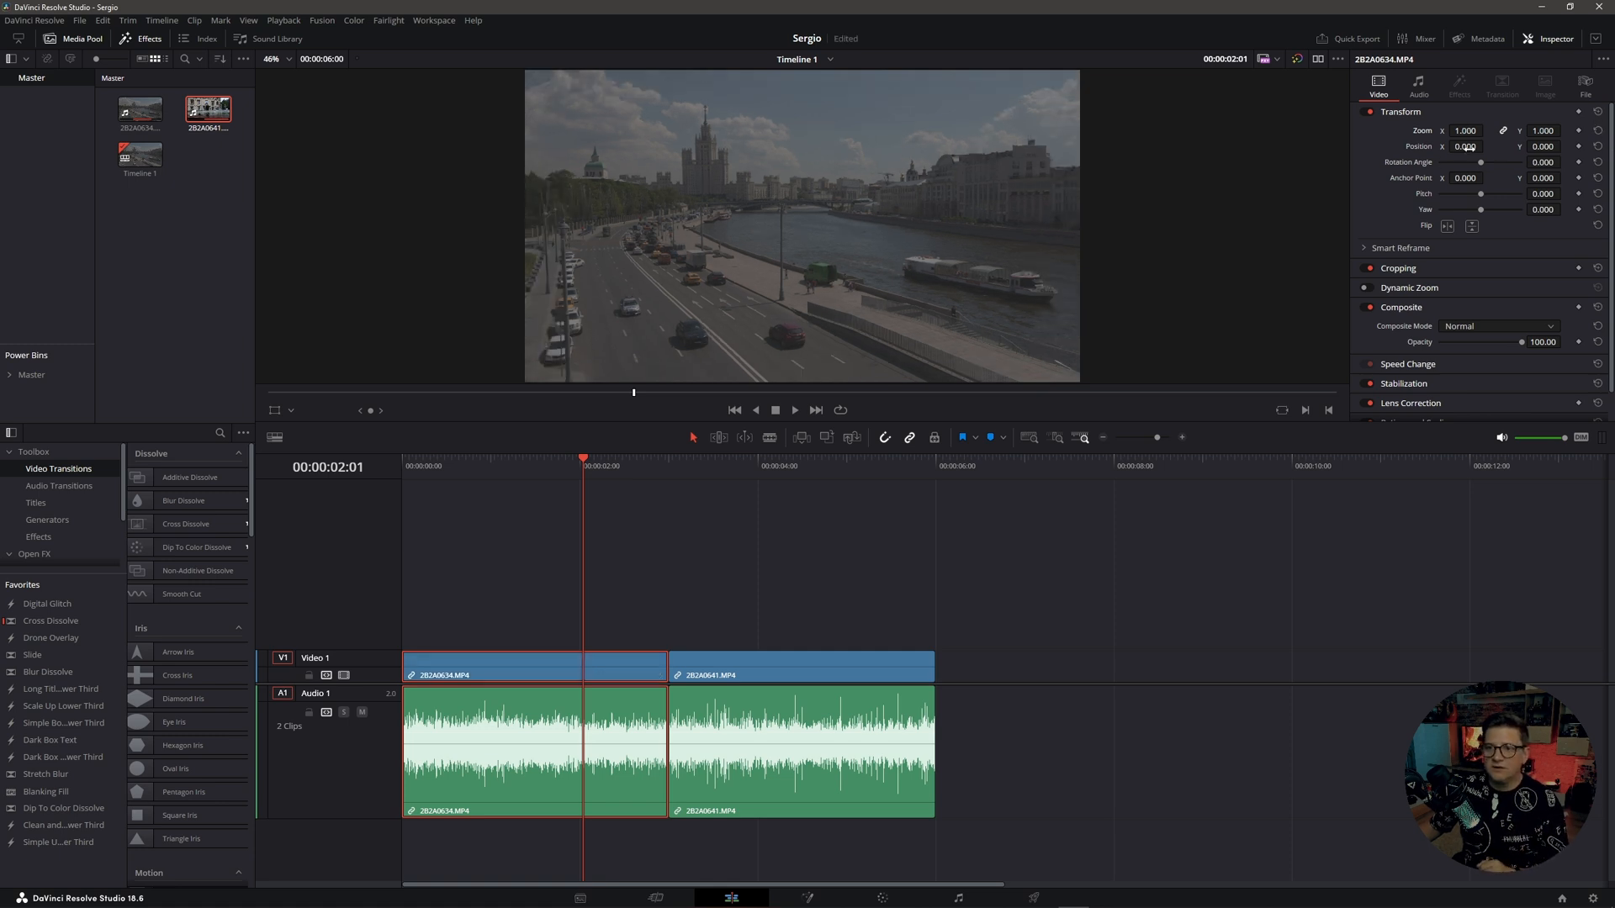
drag(1493, 147, 1487, 147)
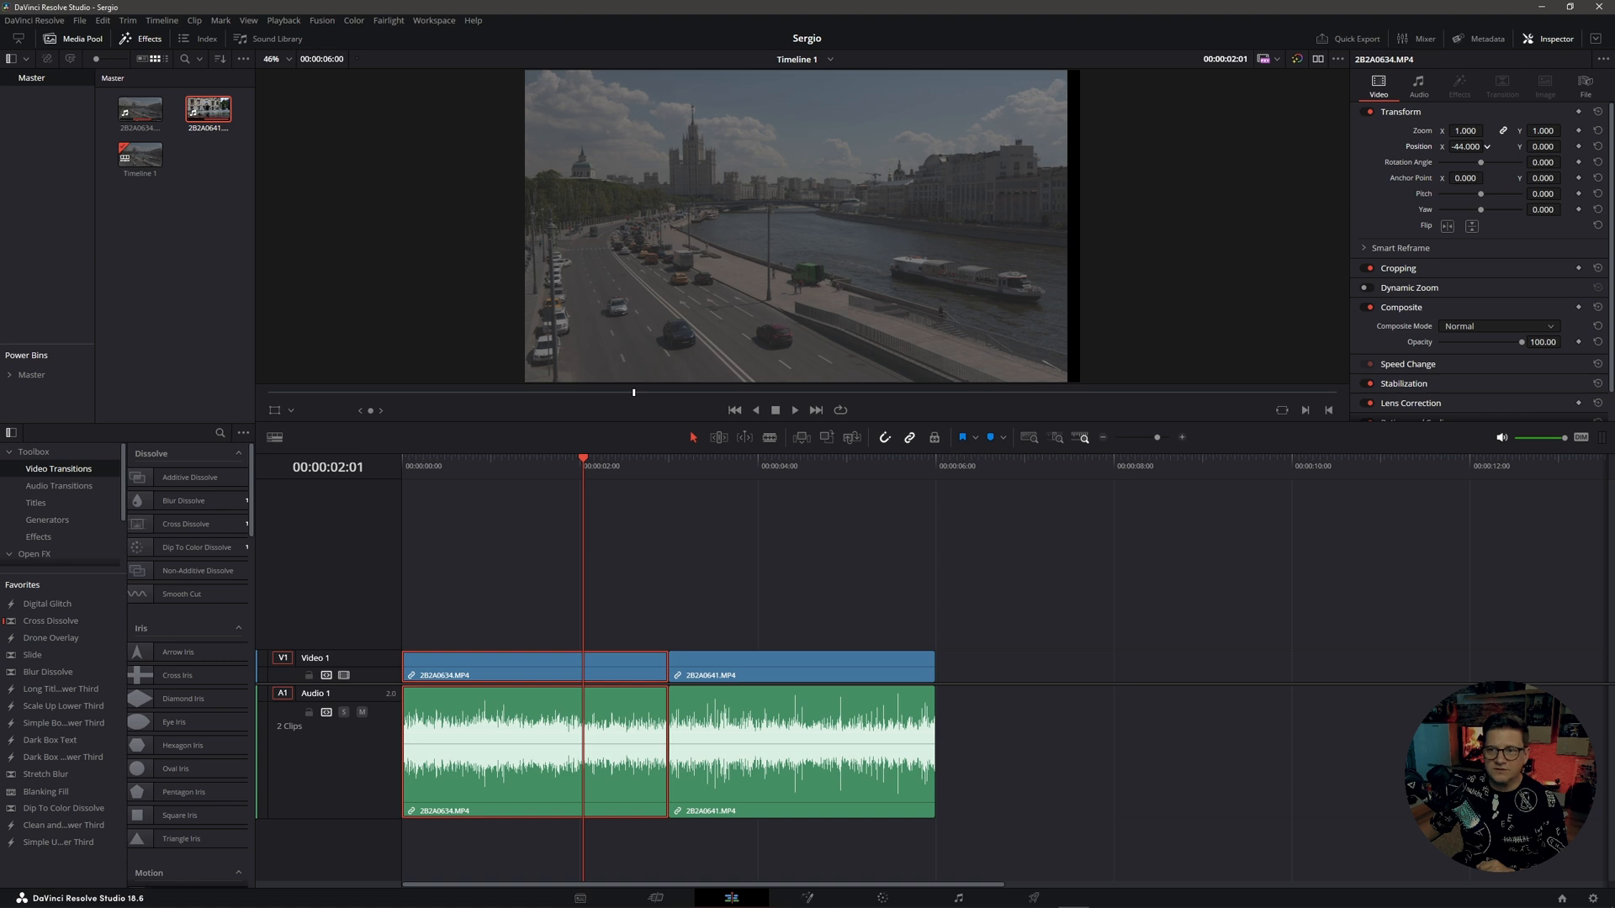
click(1597, 146)
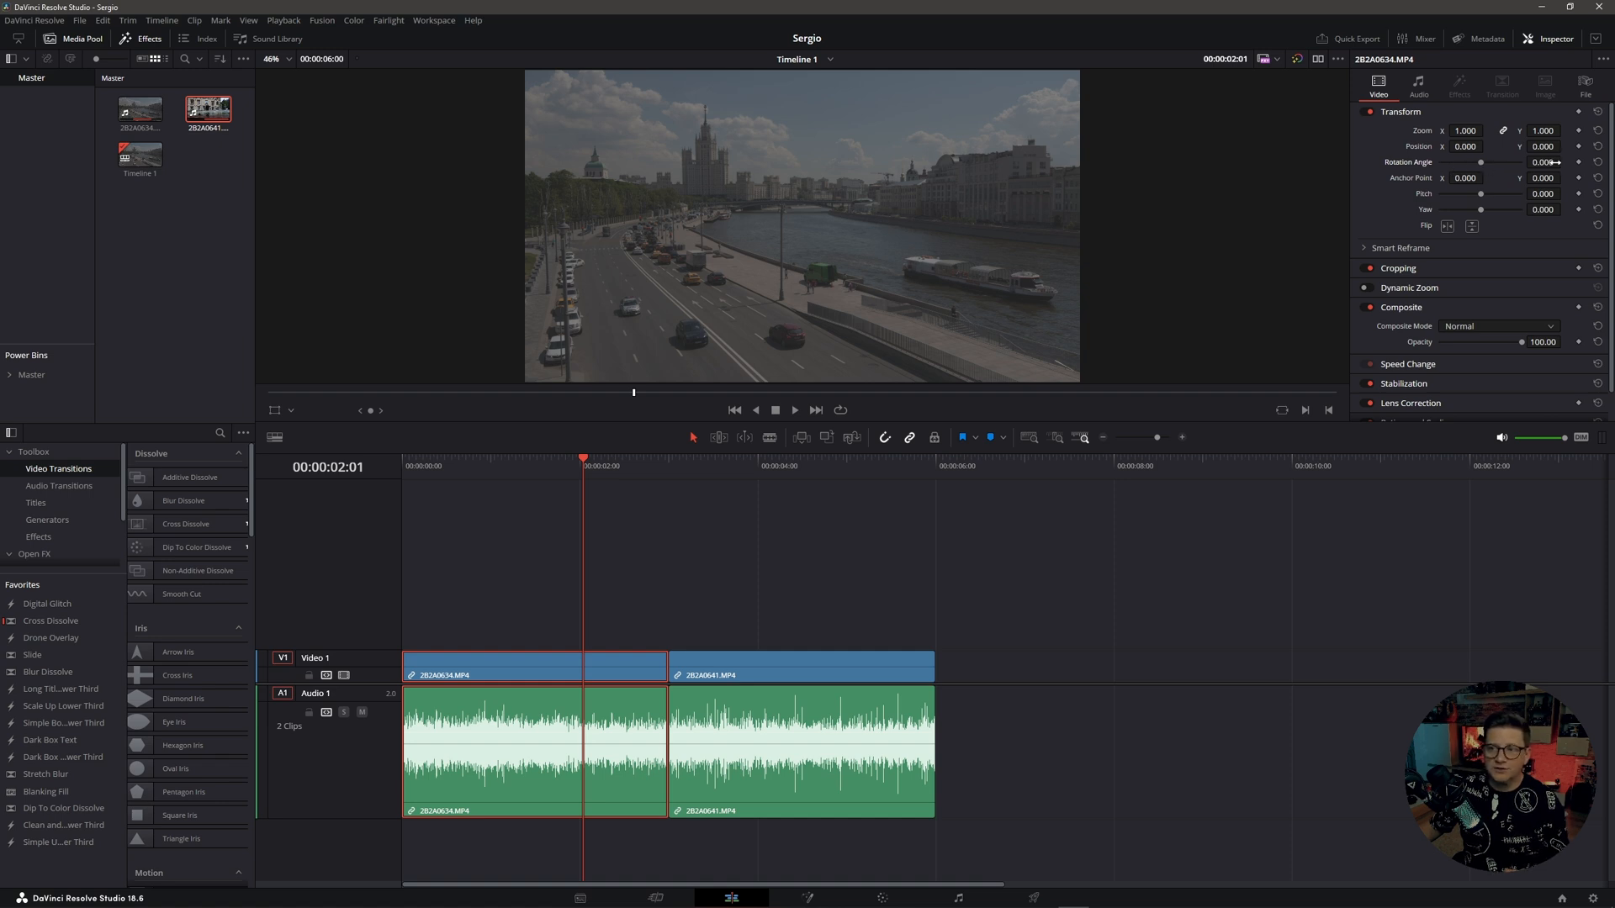
Set the rotation angle of clip 2B2A0634.MP4 to -1.500 and its zoom to 1.090
mouse_move(1541, 163)
mouse_down()
mouse_move(1564, 162)
mouse_move(1539, 162)
mouse_up()
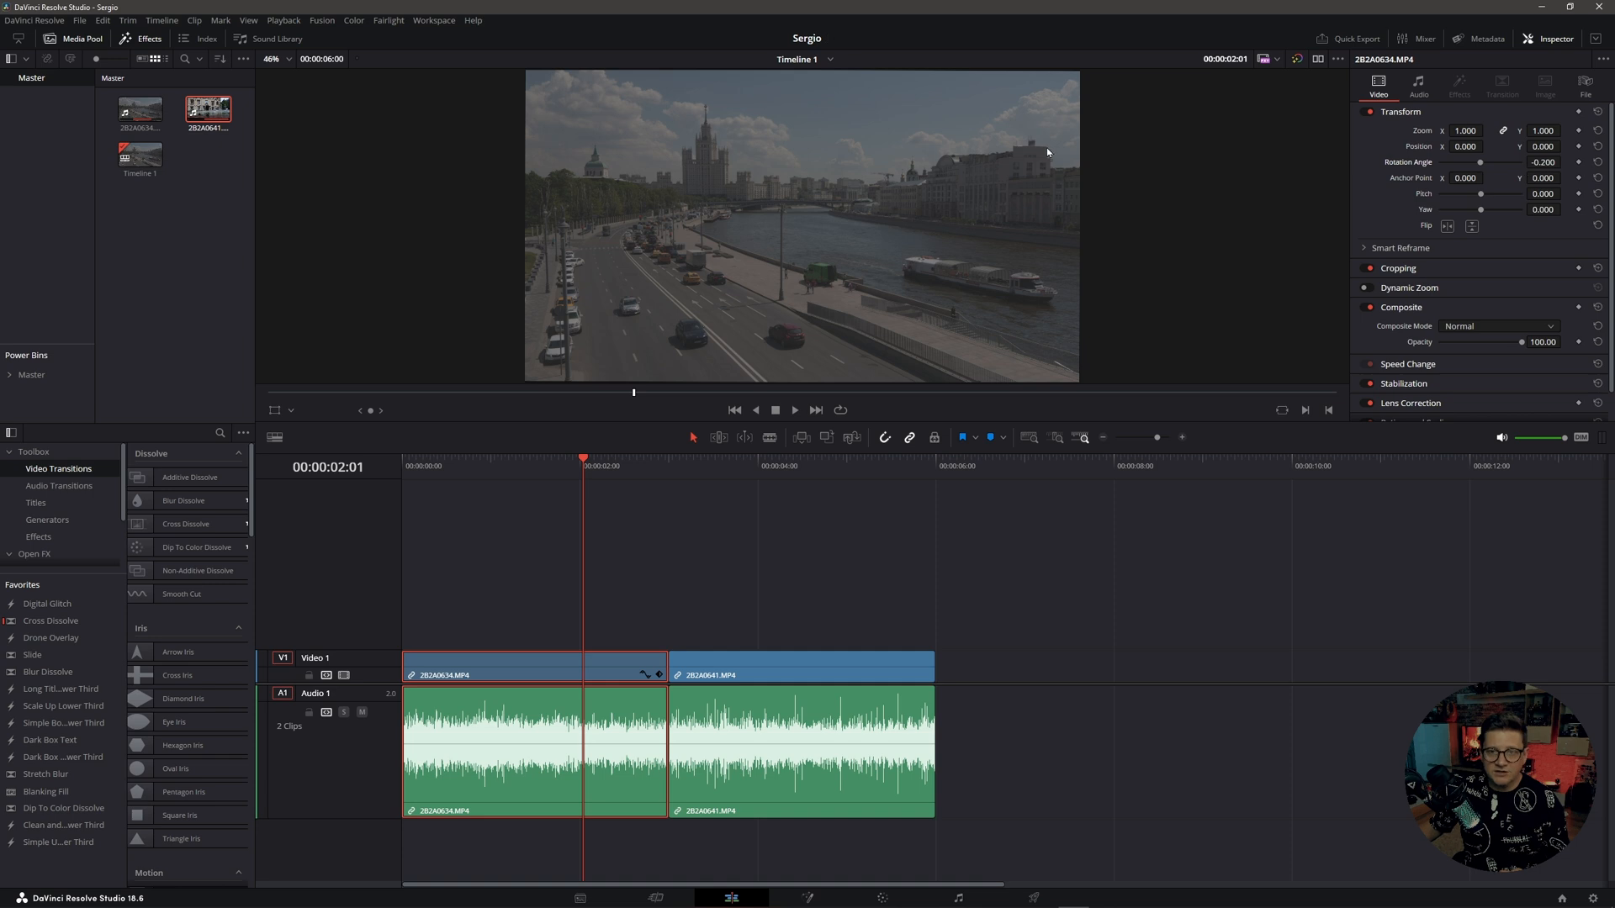
drag(1541, 162, 1520, 163)
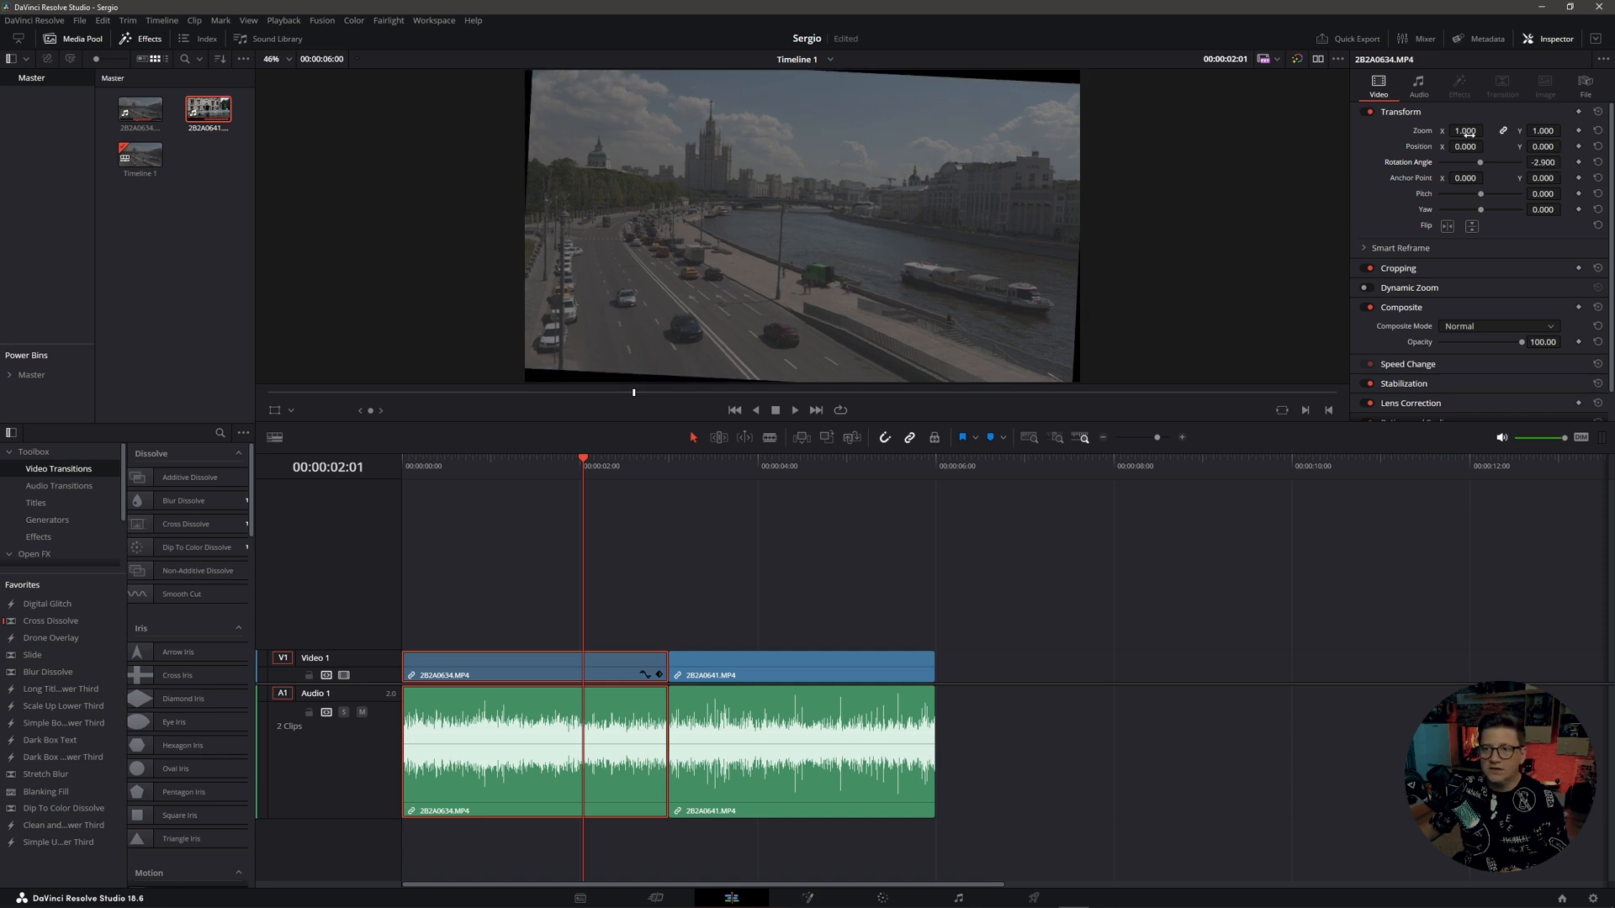
mouse_move(1465, 131)
mouse_down()
mouse_move(1564, 161)
mouse_move(1486, 130)
mouse_up()
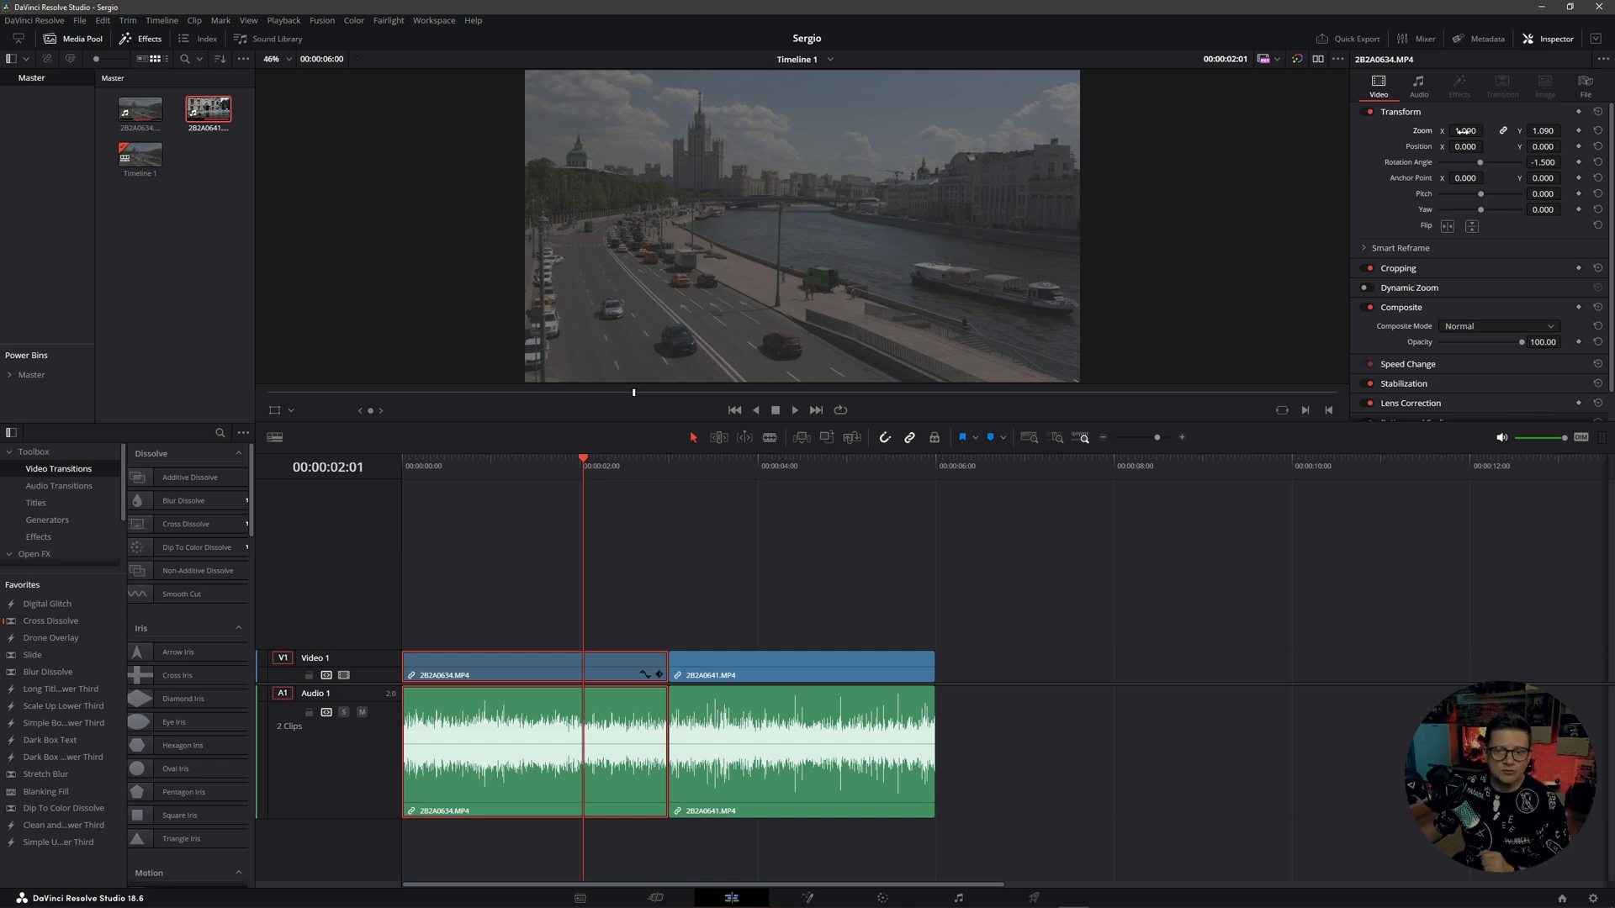
Import Birdseye Blues - Chris Haugen from the BEST subfolder of the No Copyright from YouTube music folder into the media pool
key(alt+Tab)
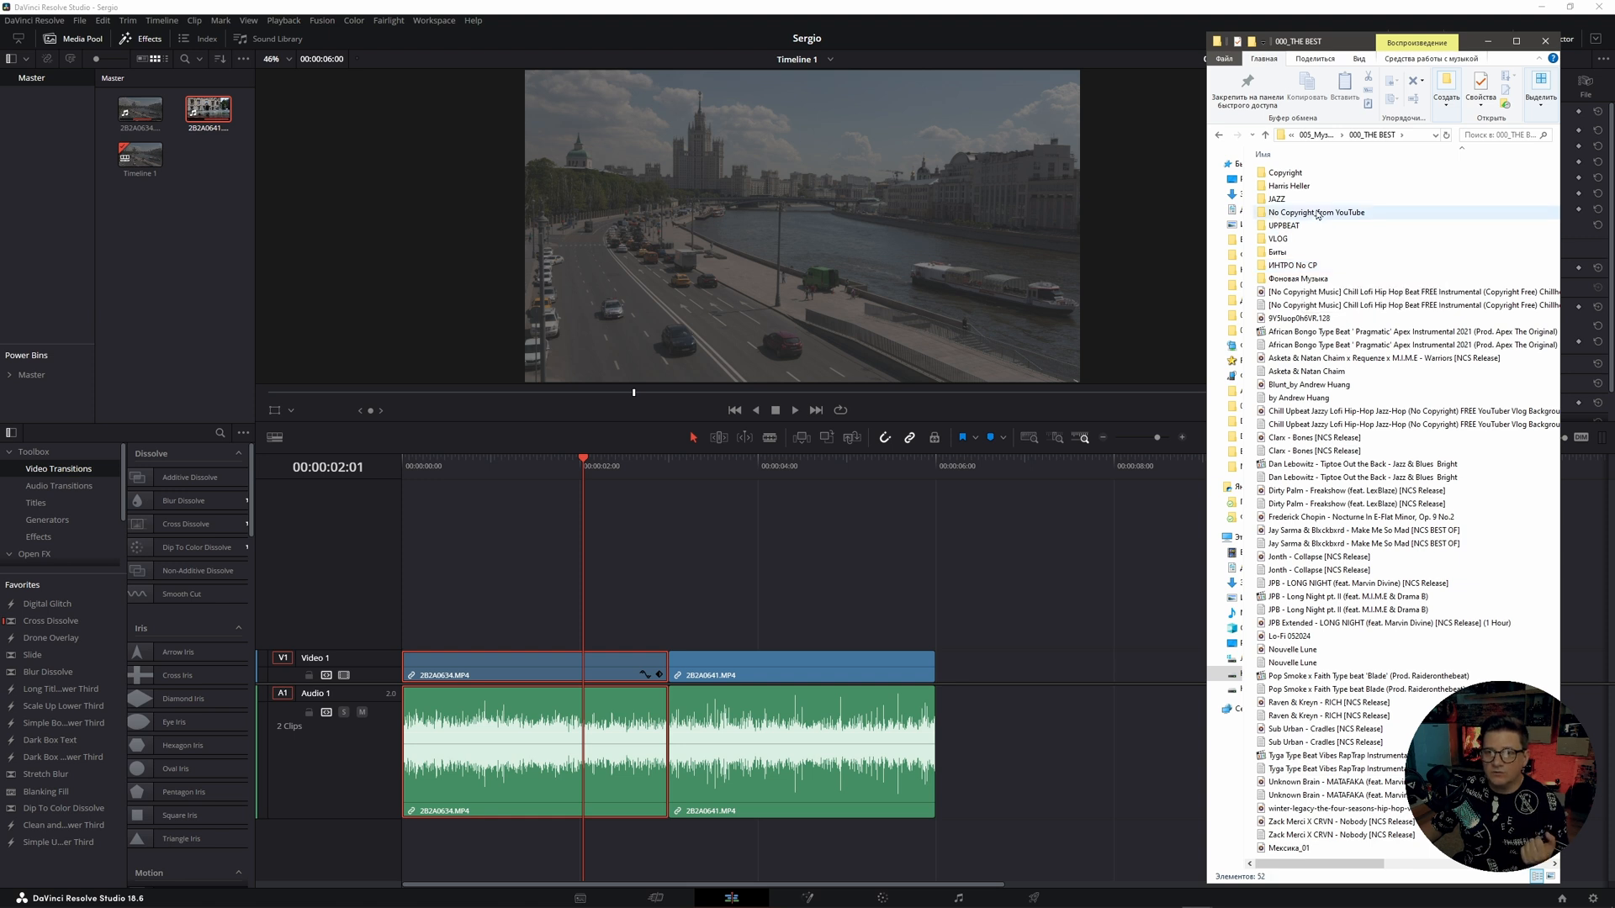
double_click(1286, 212)
double_click(1270, 174)
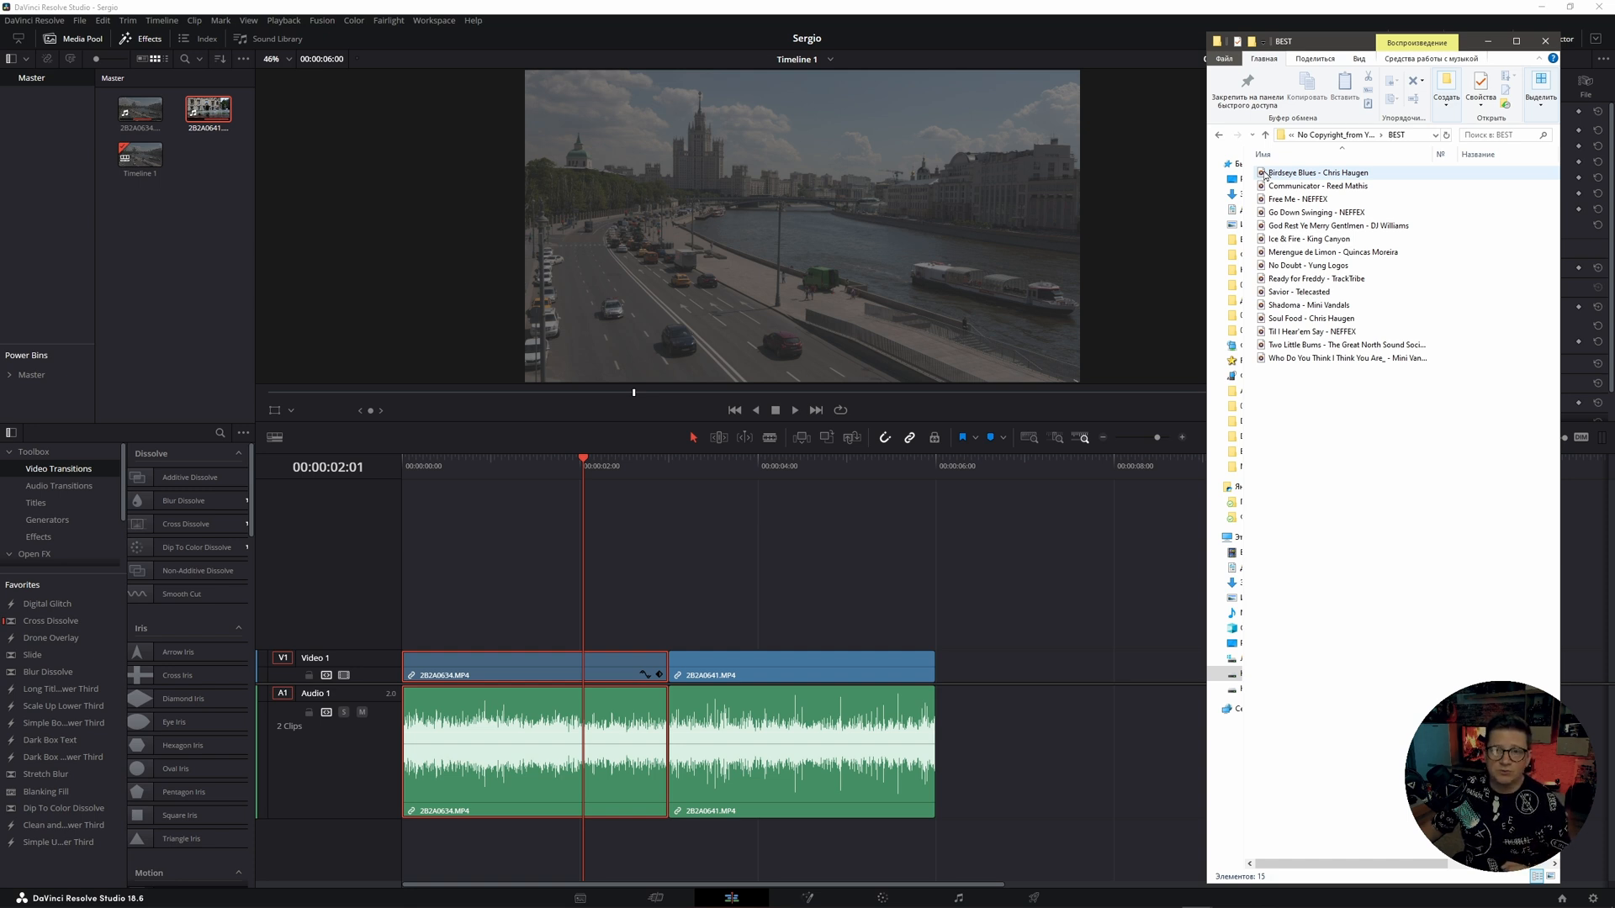
drag(1261, 174, 184, 304)
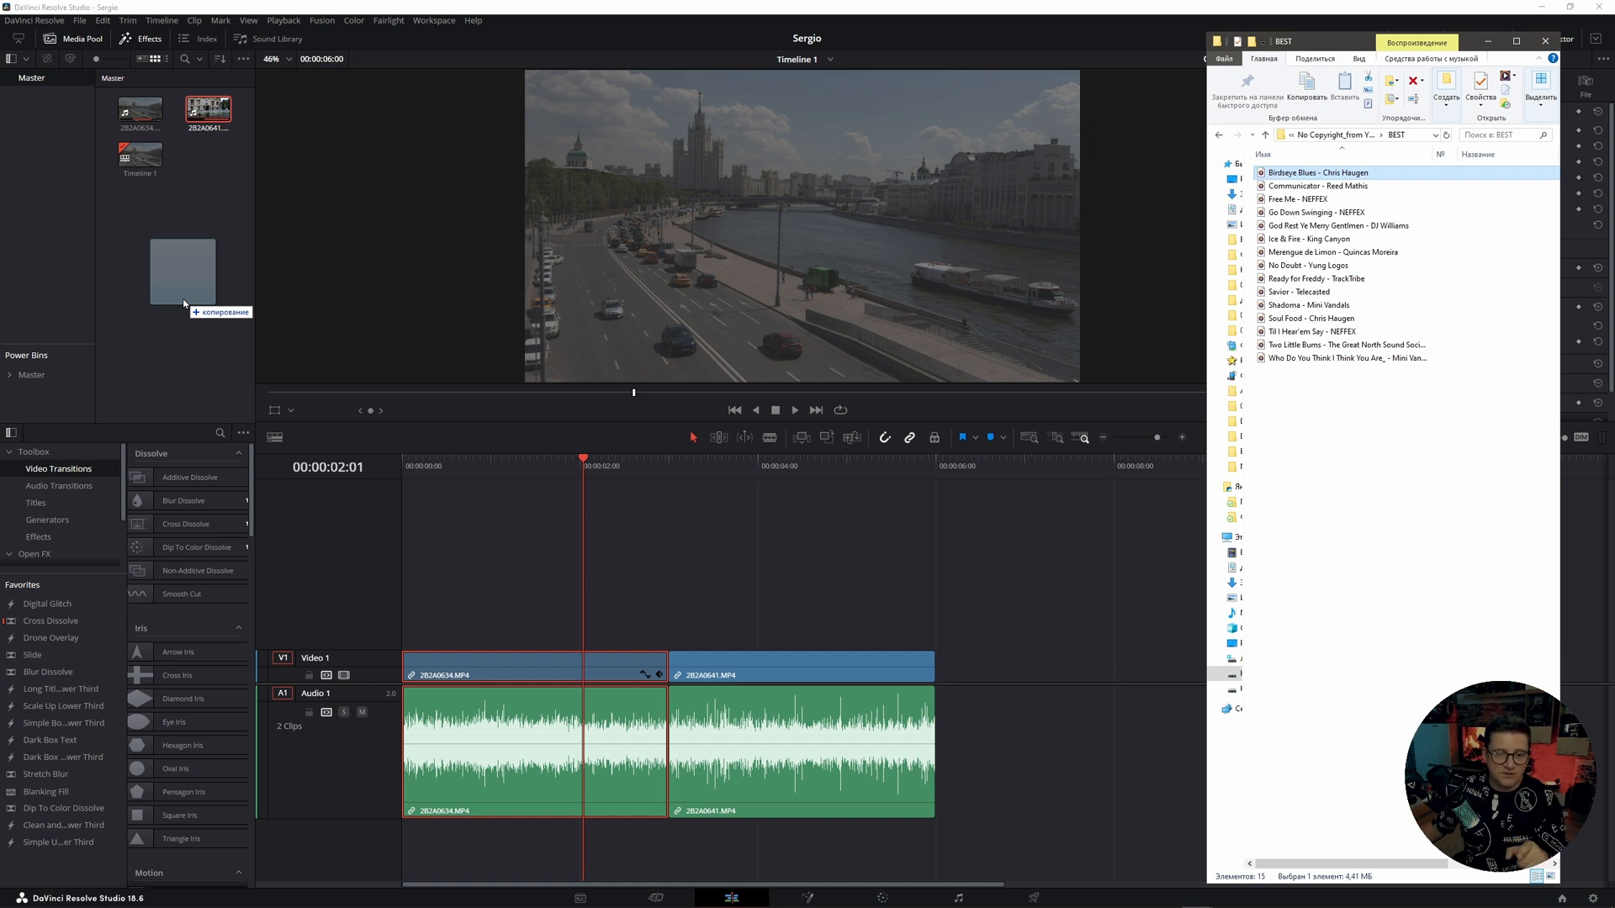
drag(184, 304, 178, 301)
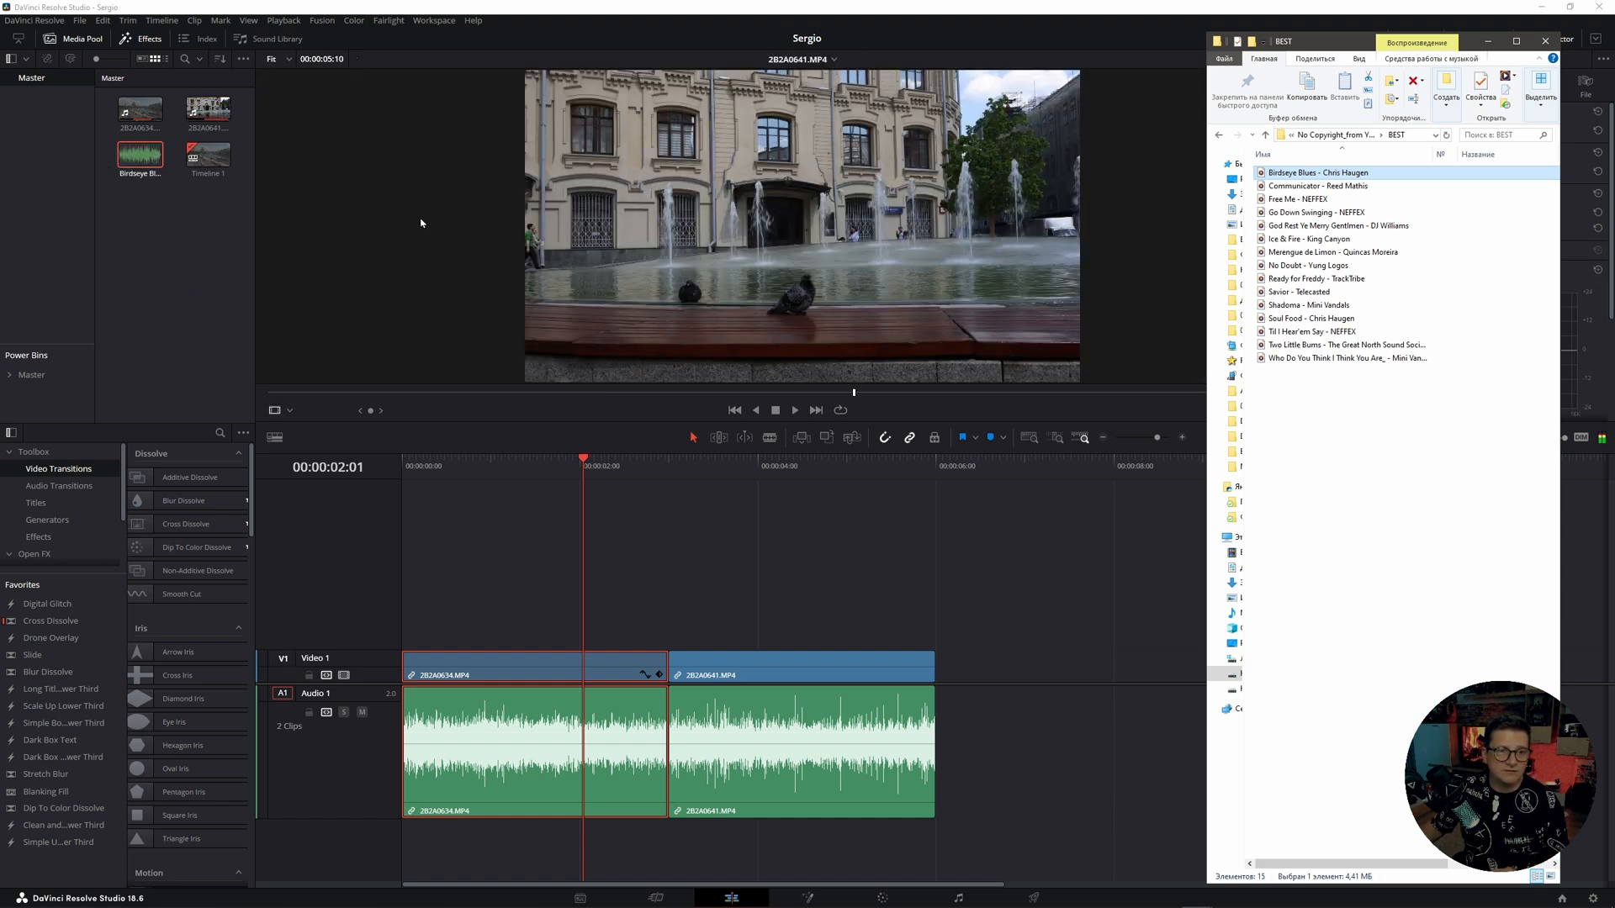
Place the Birdseye Blues music on a new Audio 2 track at the timeline's start and play from there
click(491, 242)
drag(140, 156, 405, 851)
click(404, 465)
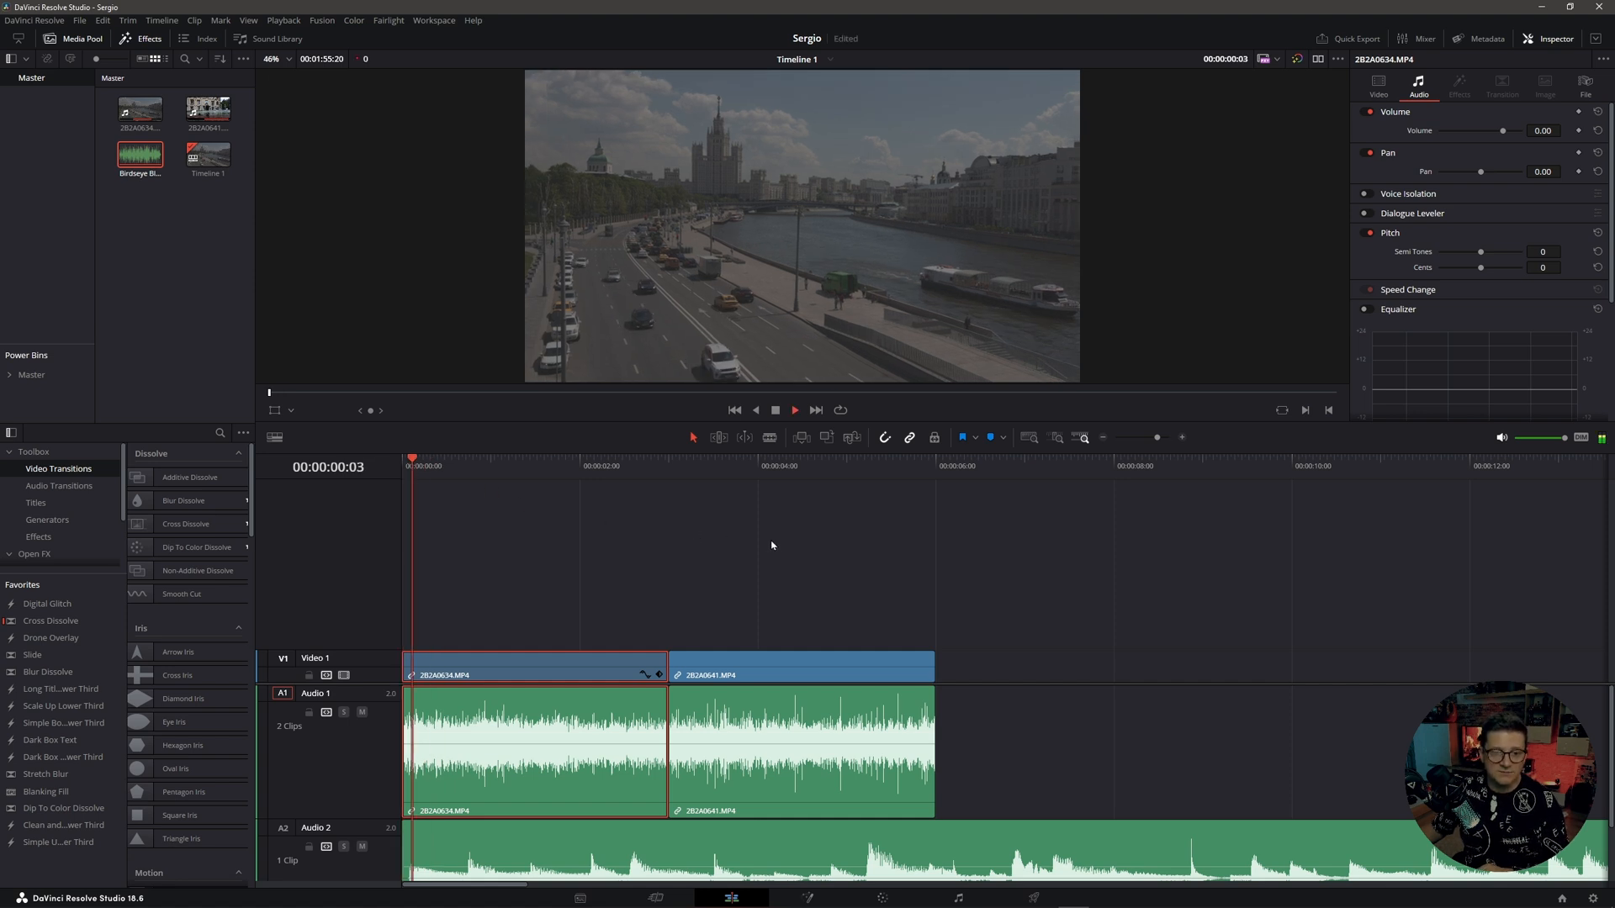
Split the music on Audio 2 at 00:00:06:00 and delete everything after the cut
click(605, 467)
drag(610, 465, 946, 480)
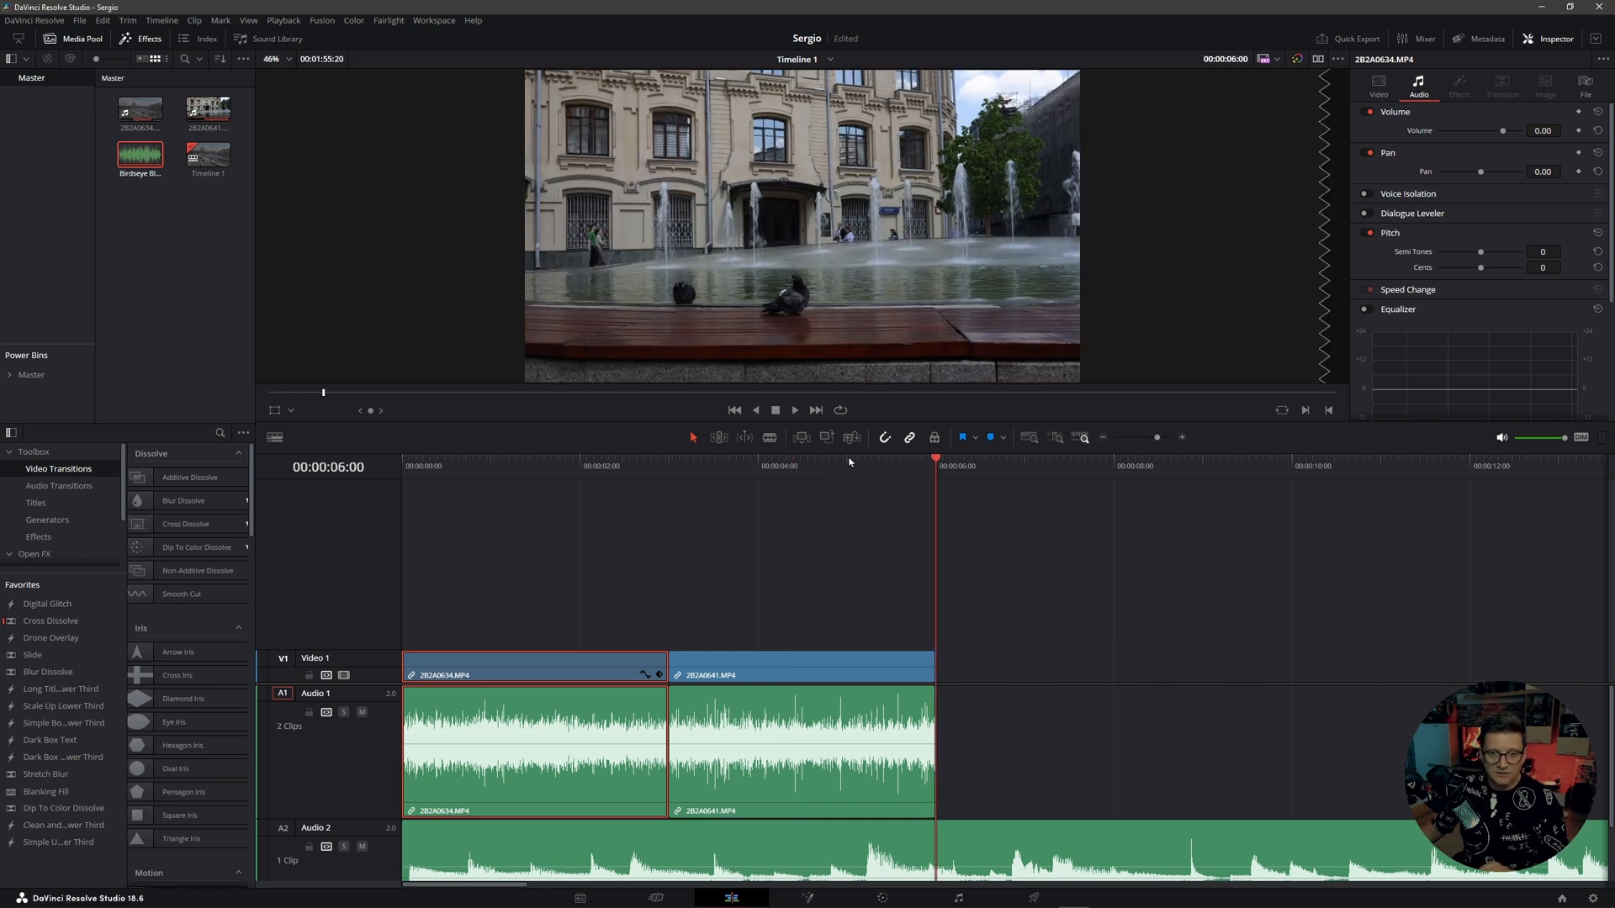
click(770, 438)
click(936, 837)
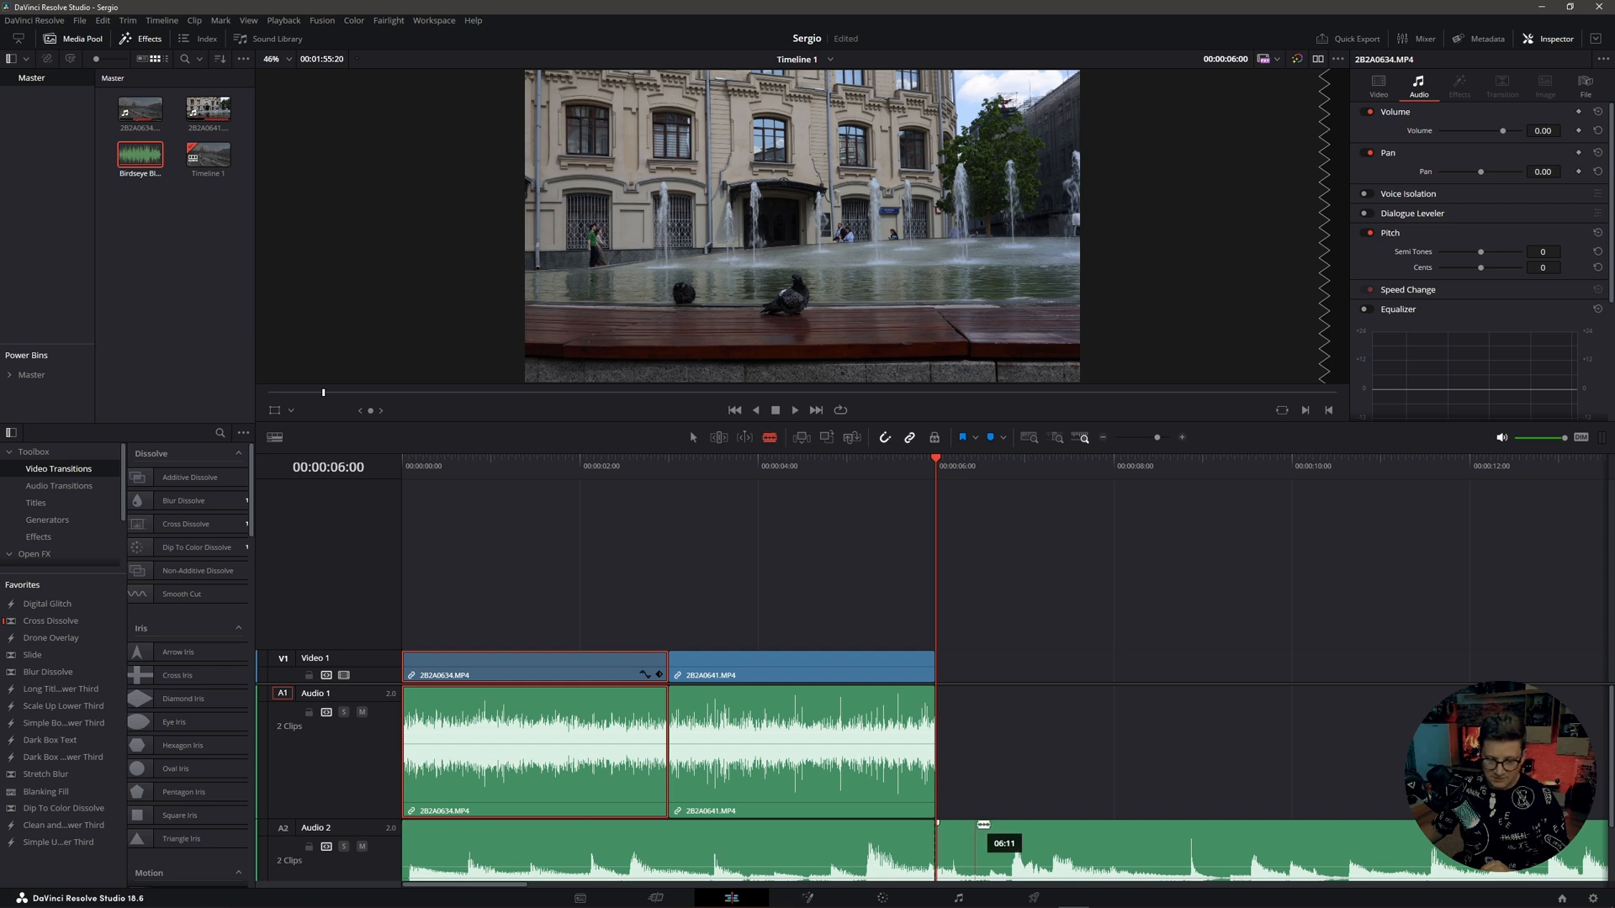
key(a)
click(1099, 851)
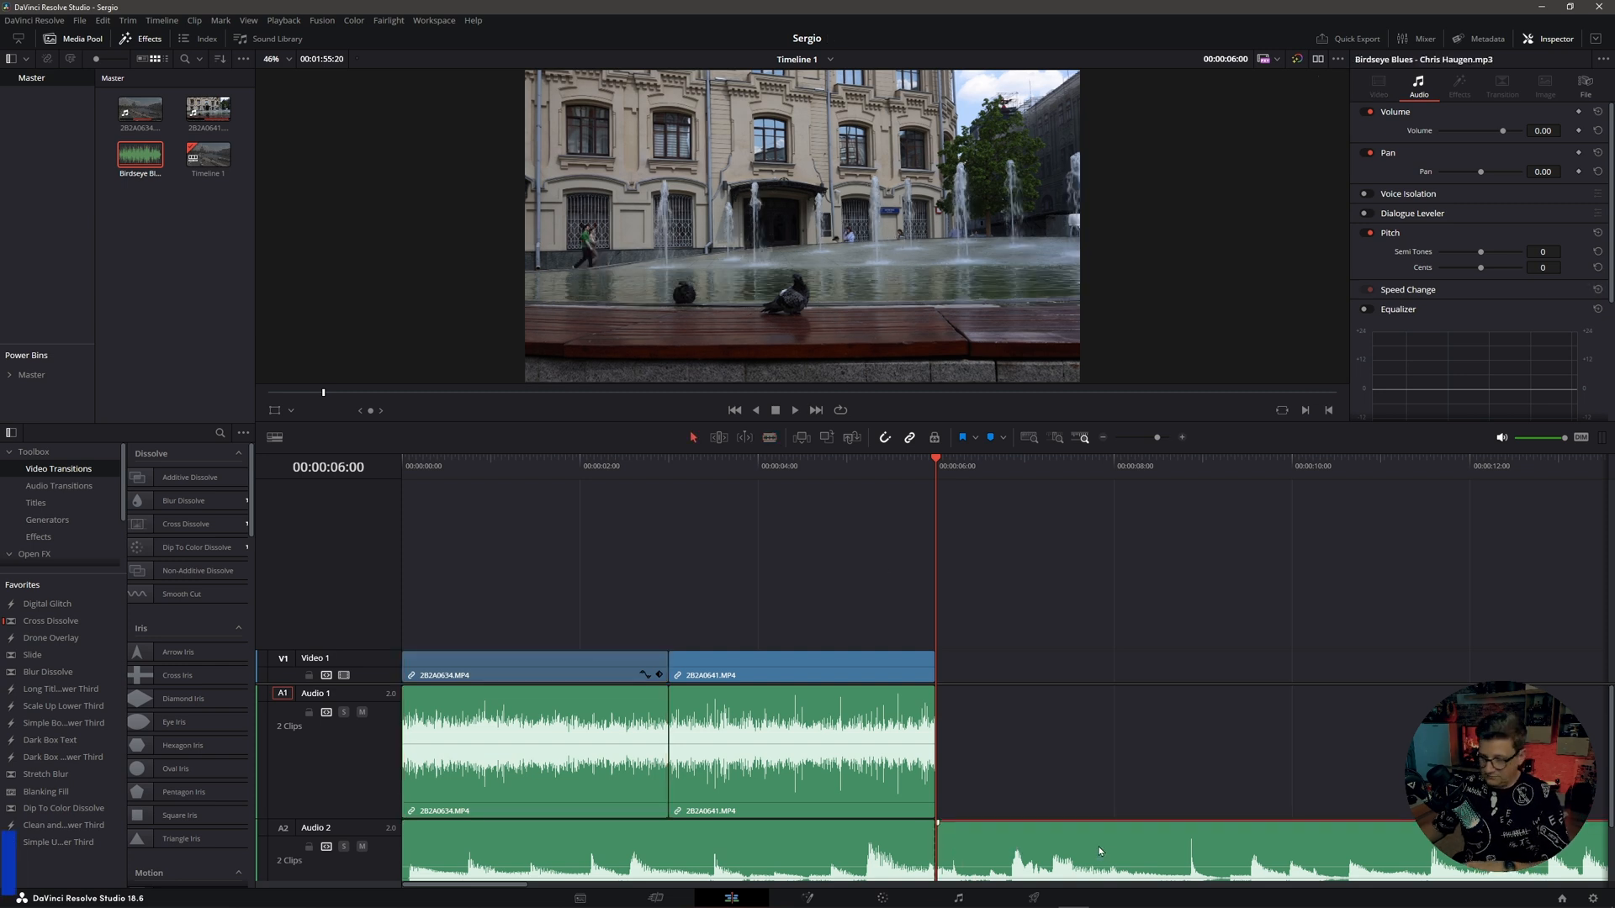
key(BackSpace)
Reduce the height of the audio tracks so that Audio 1 and Audio 2 both fit in the timeline
mouse_move(1611, 751)
mouse_down()
mouse_move(1608, 803)
mouse_move(1602, 761)
mouse_move(1598, 777)
mouse_up()
shift+scroll(1069, 761, down, 6)
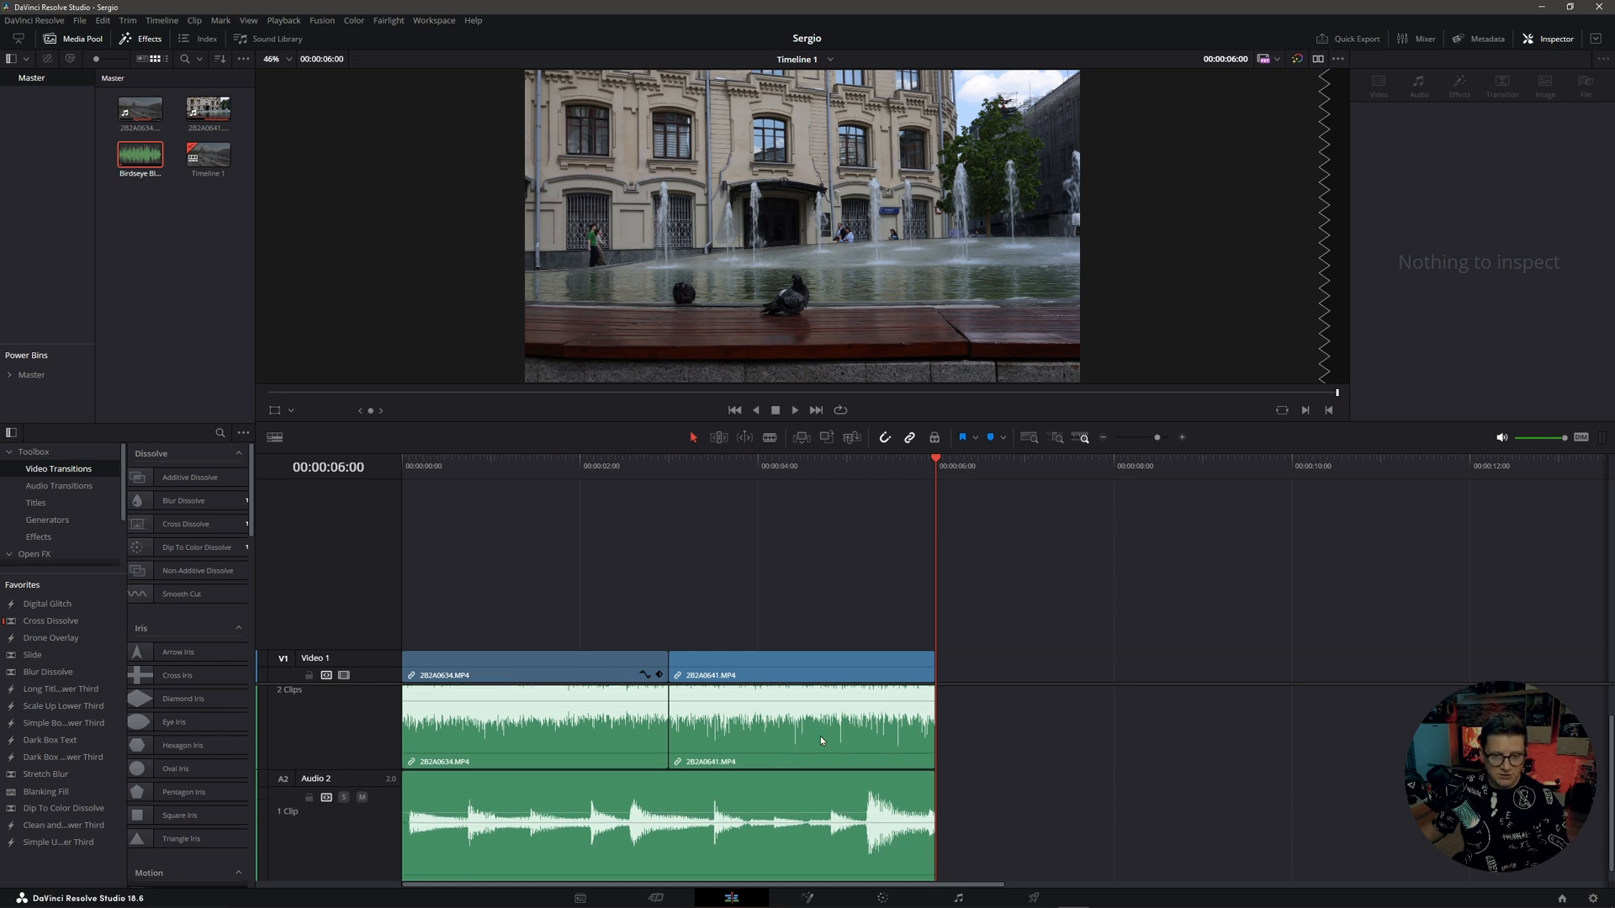
shift+scroll(820, 735, down, 3)
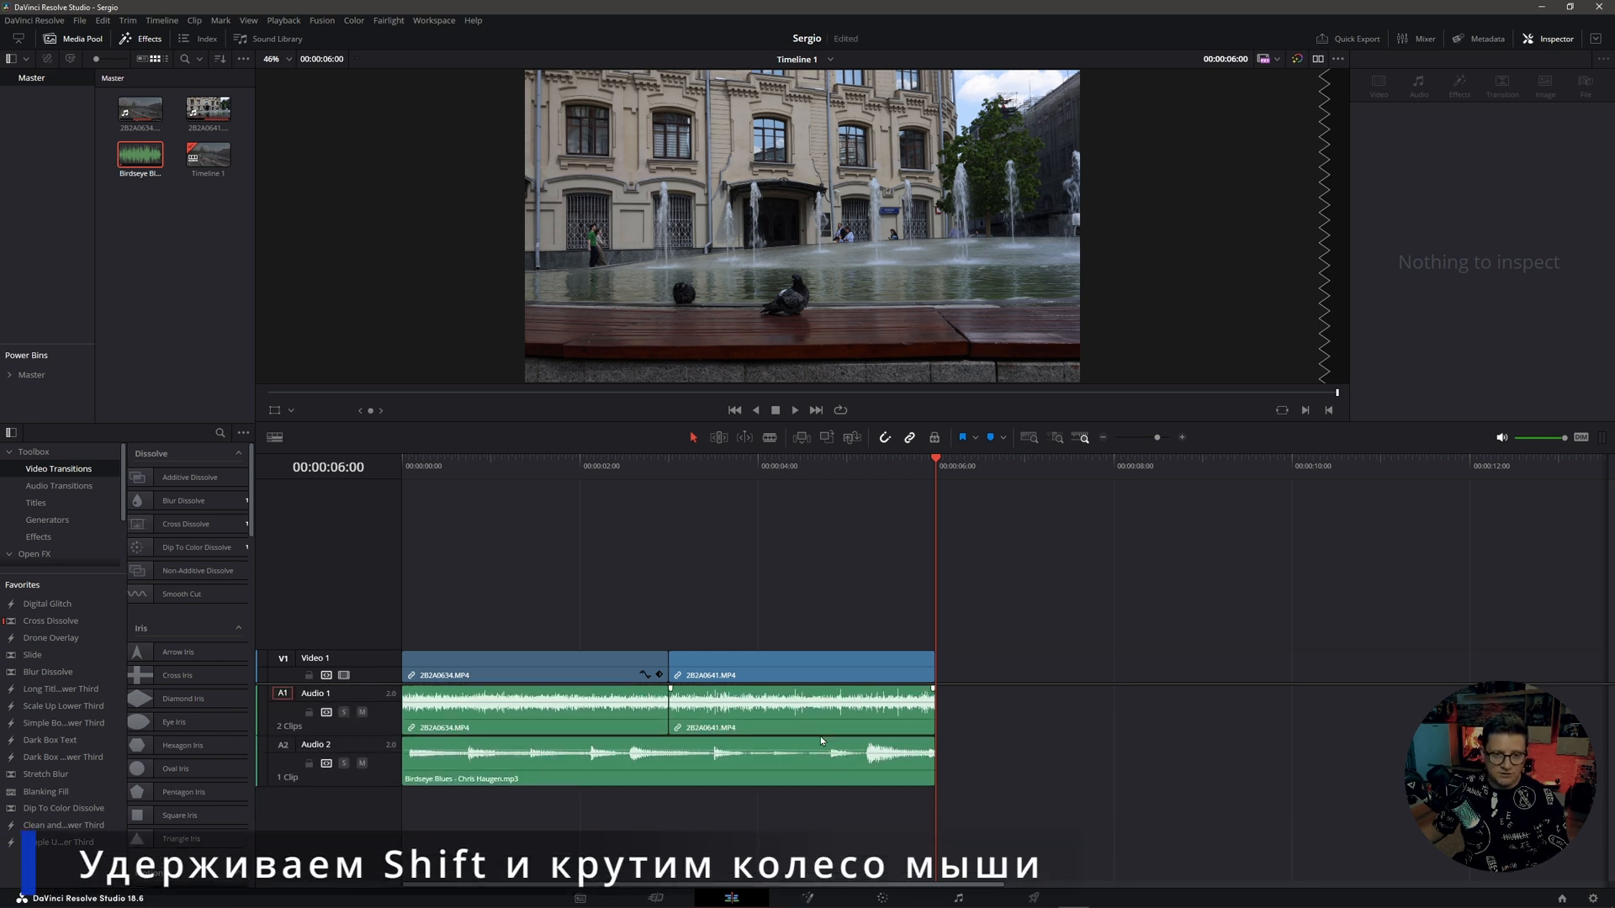
shift+scroll(822, 740, up, 2)
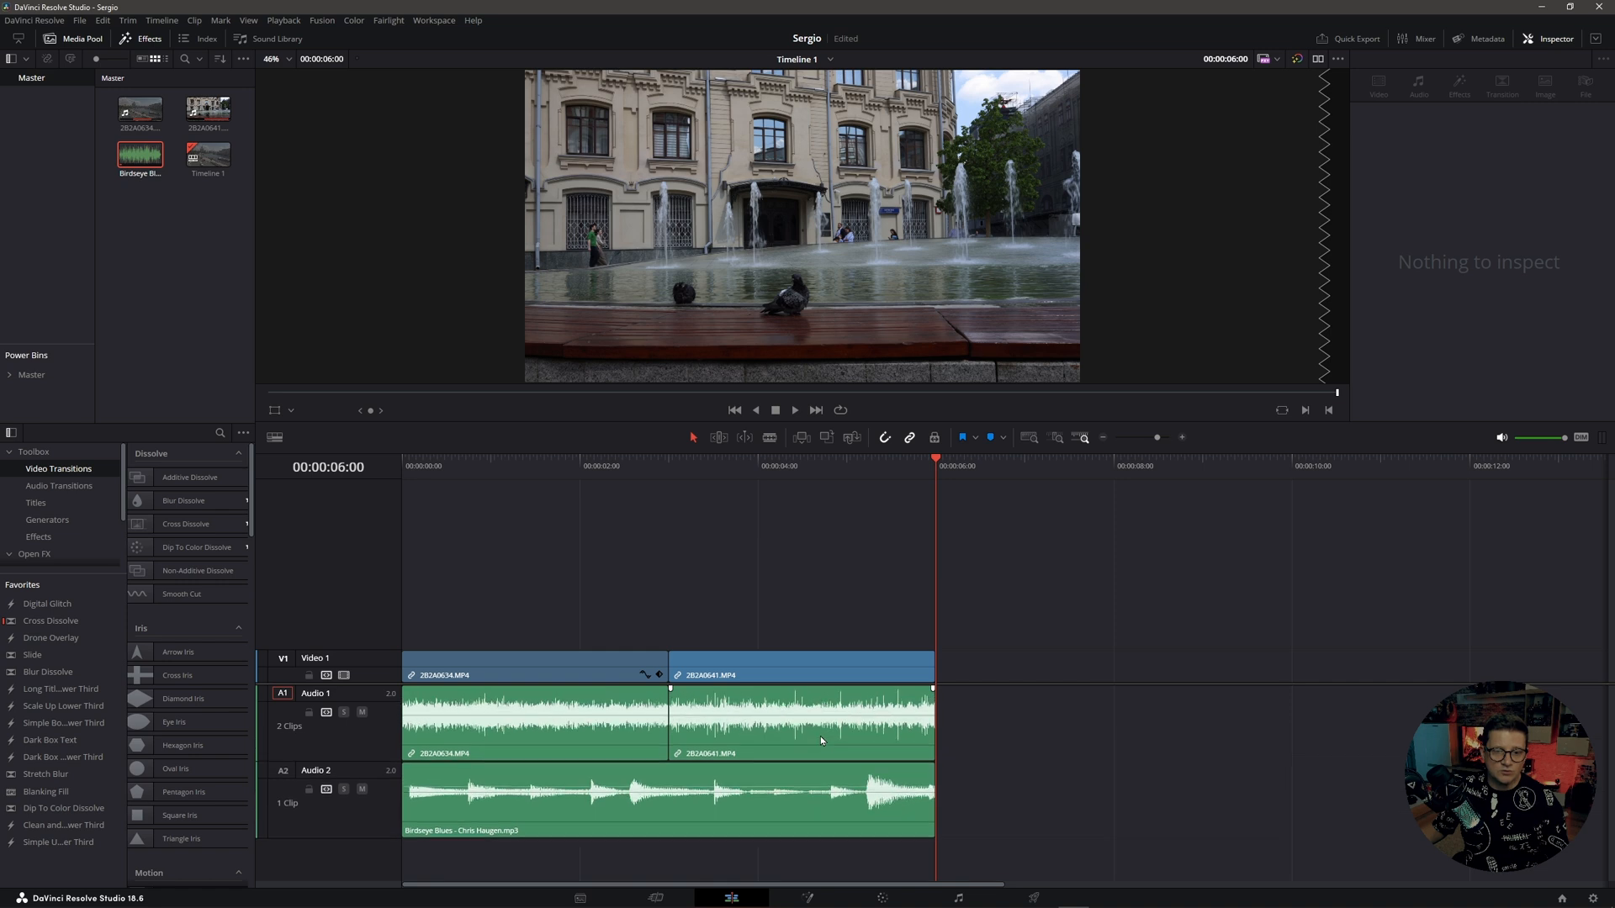
shift+scroll(821, 740, down, 1)
shift+scroll(822, 740, up, 1)
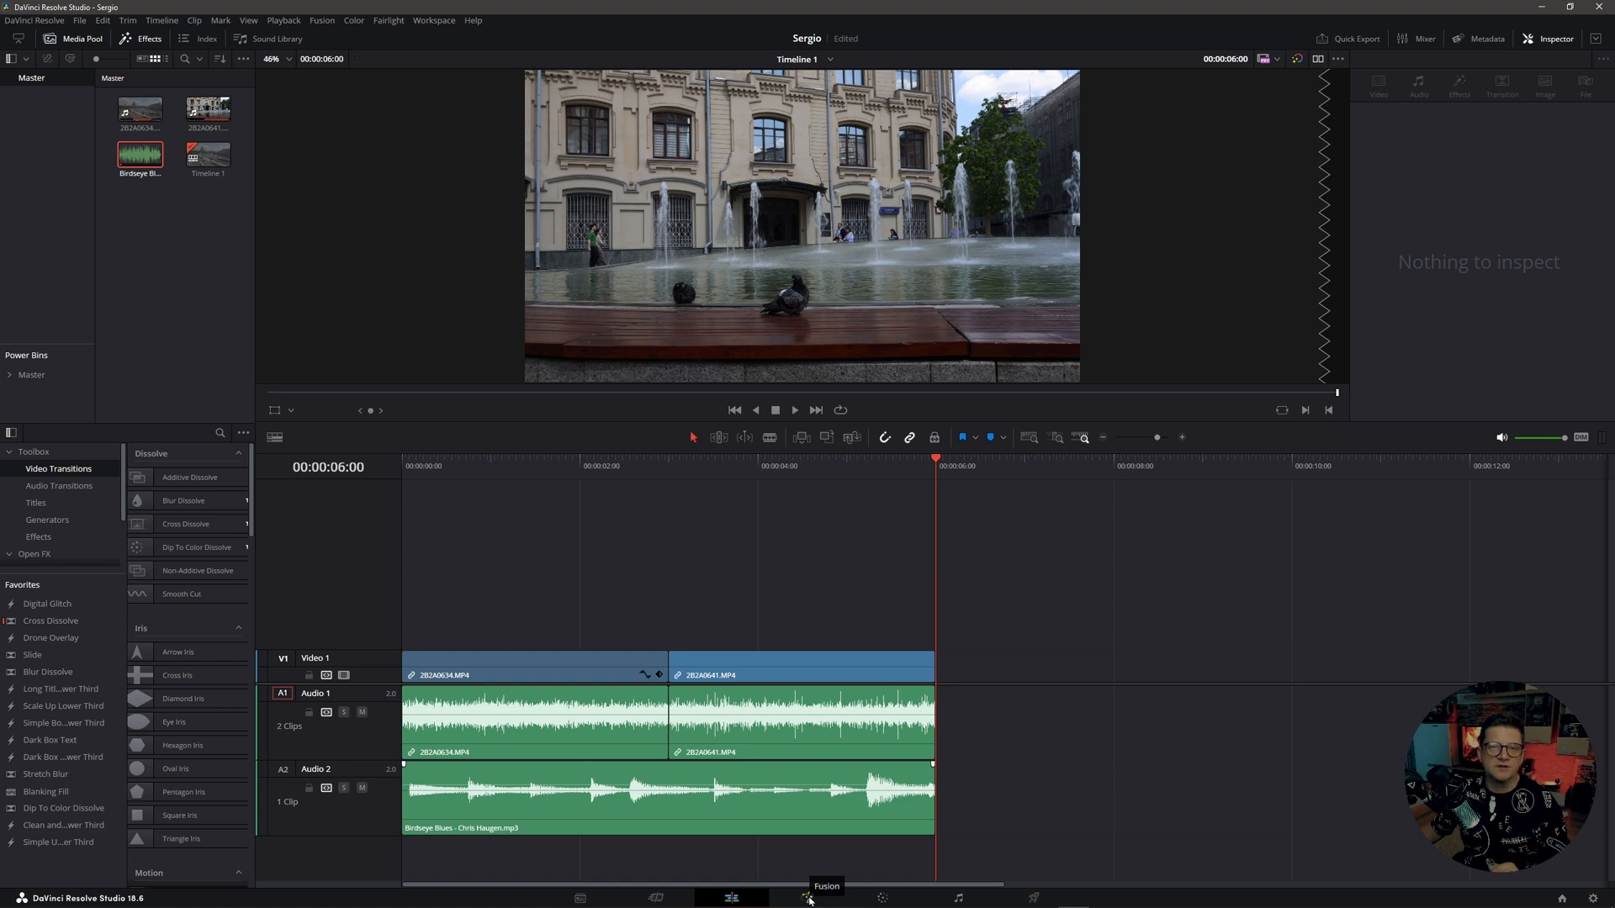
Switch to the Color page and view the river road clip and the fountain clip
click(883, 898)
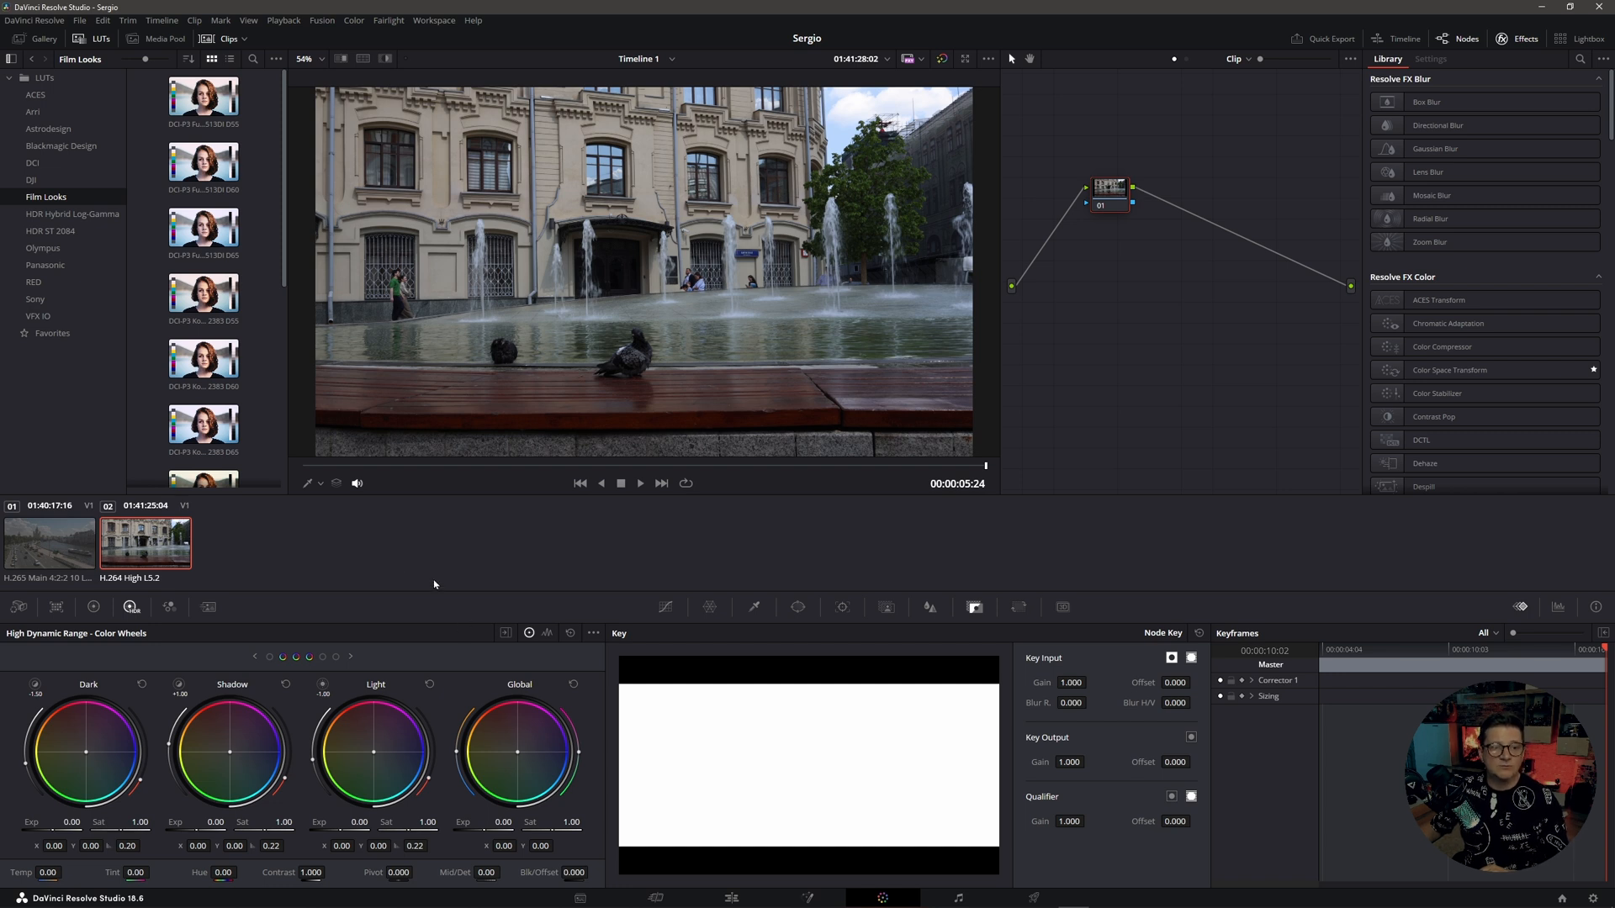
click(42, 549)
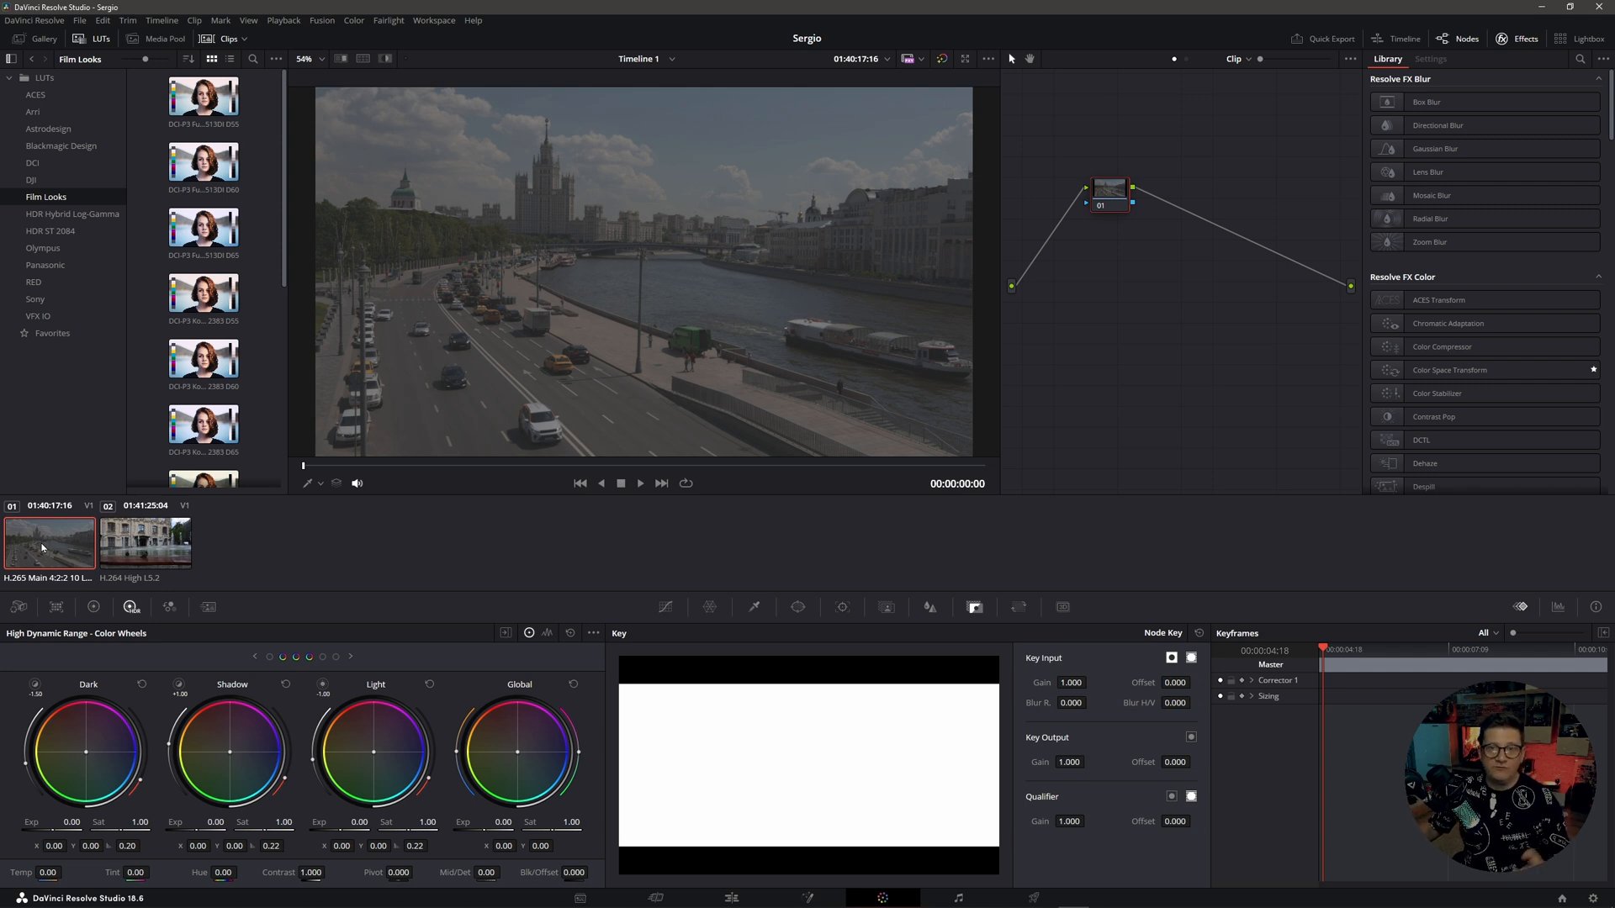
click(124, 542)
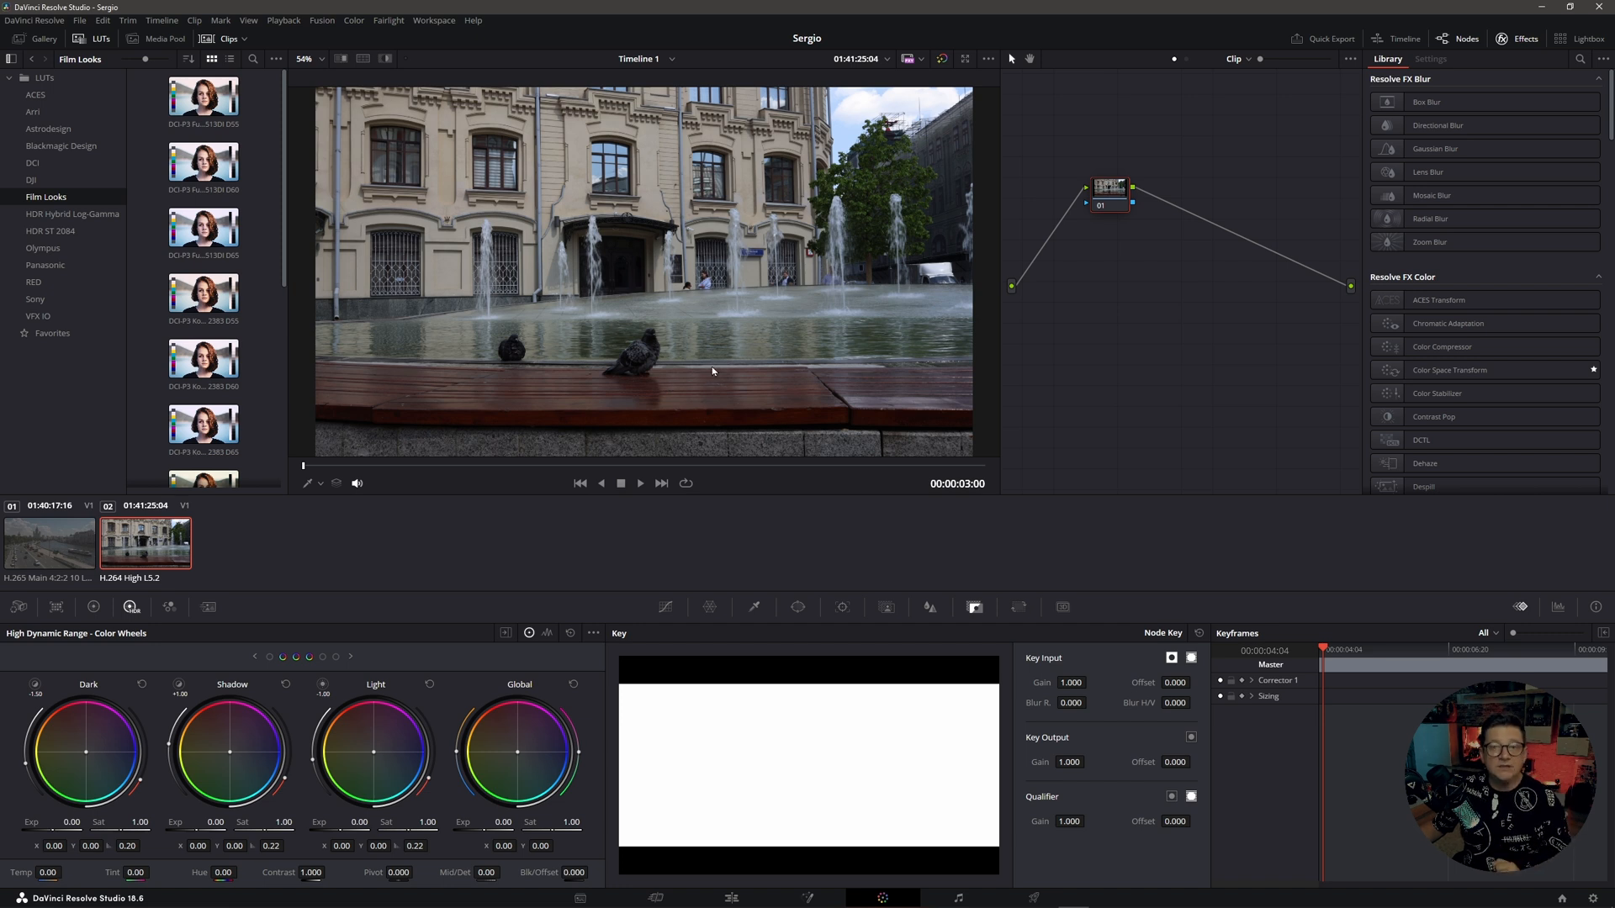
Move node 01 of the fountain clip higher in the node graph and add two serial nodes after it
drag(1119, 198, 1115, 152)
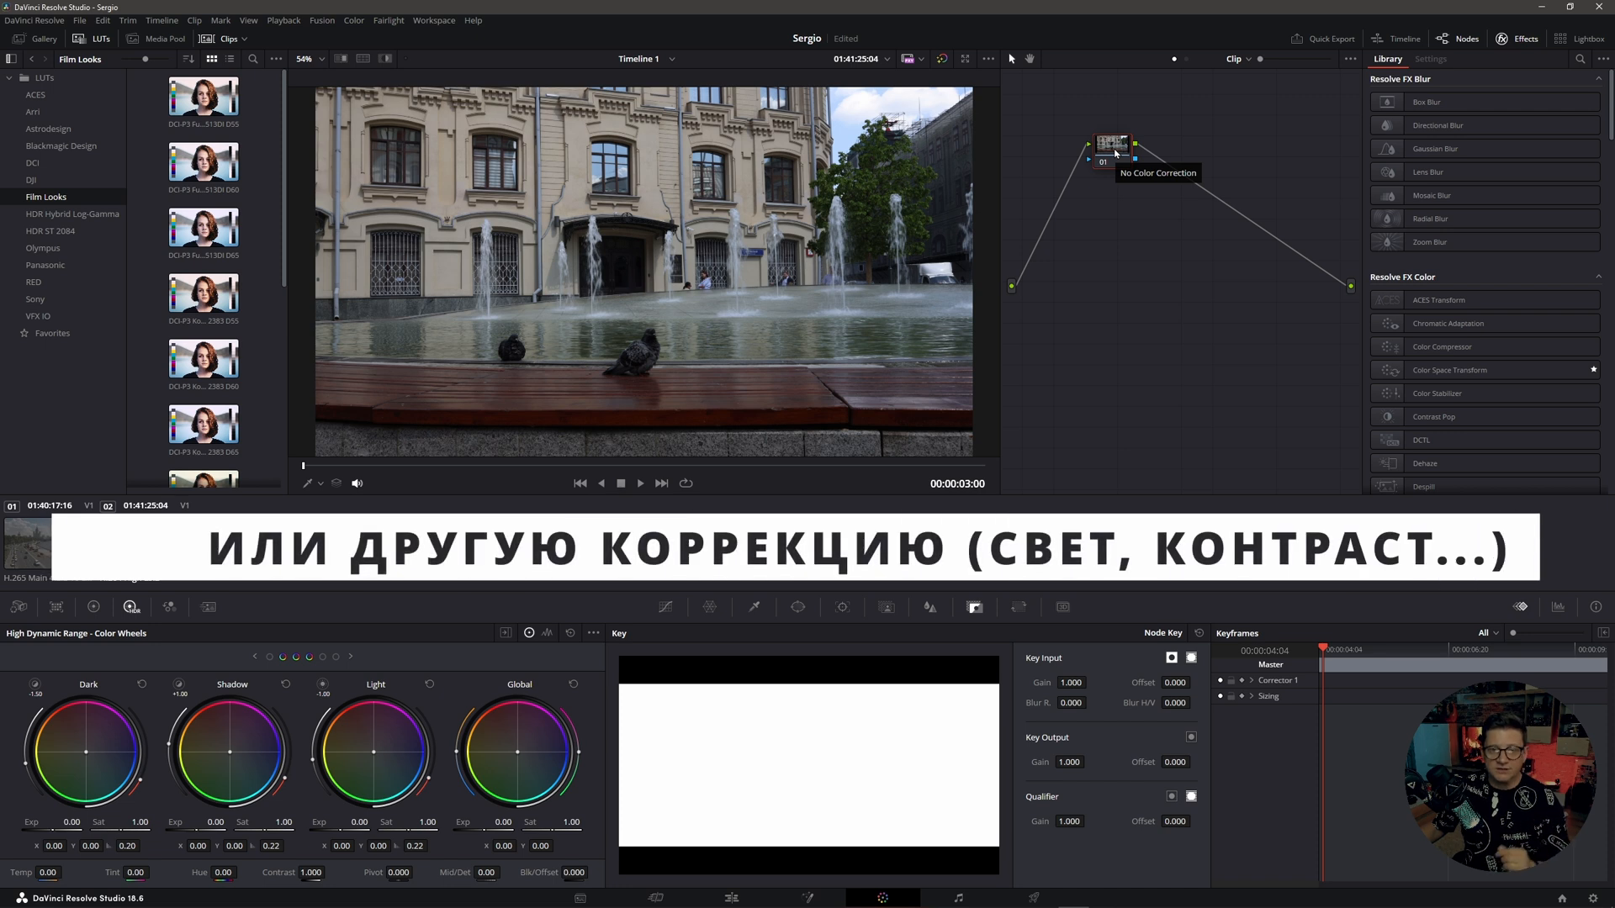
drag(1111, 155, 1122, 153)
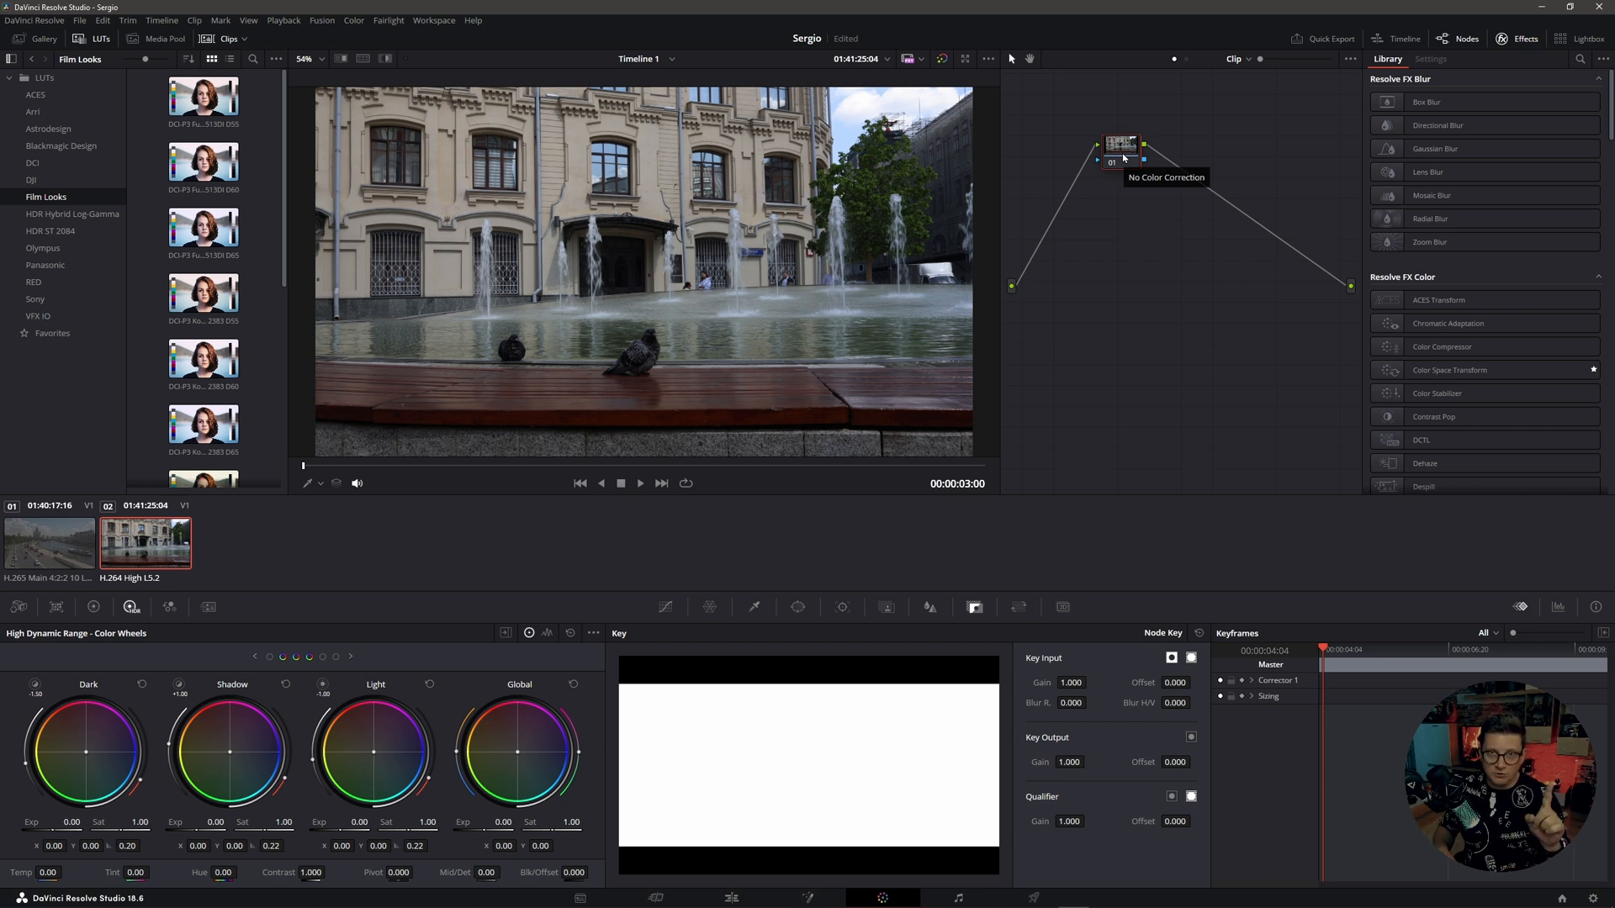
key(alt+s)
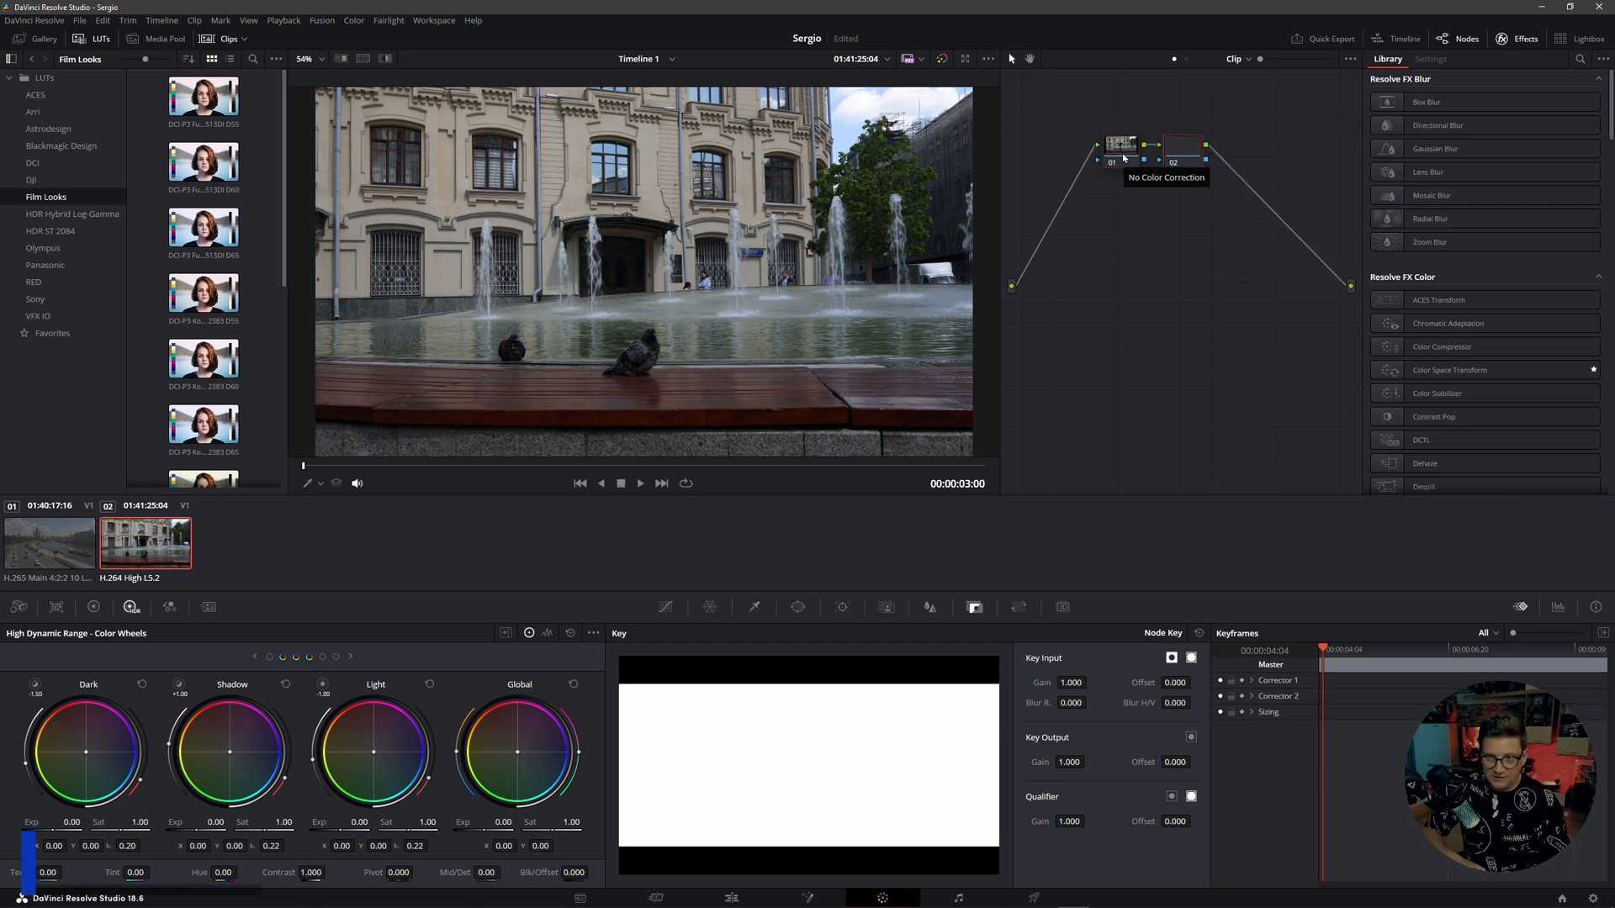
key(alt+s)
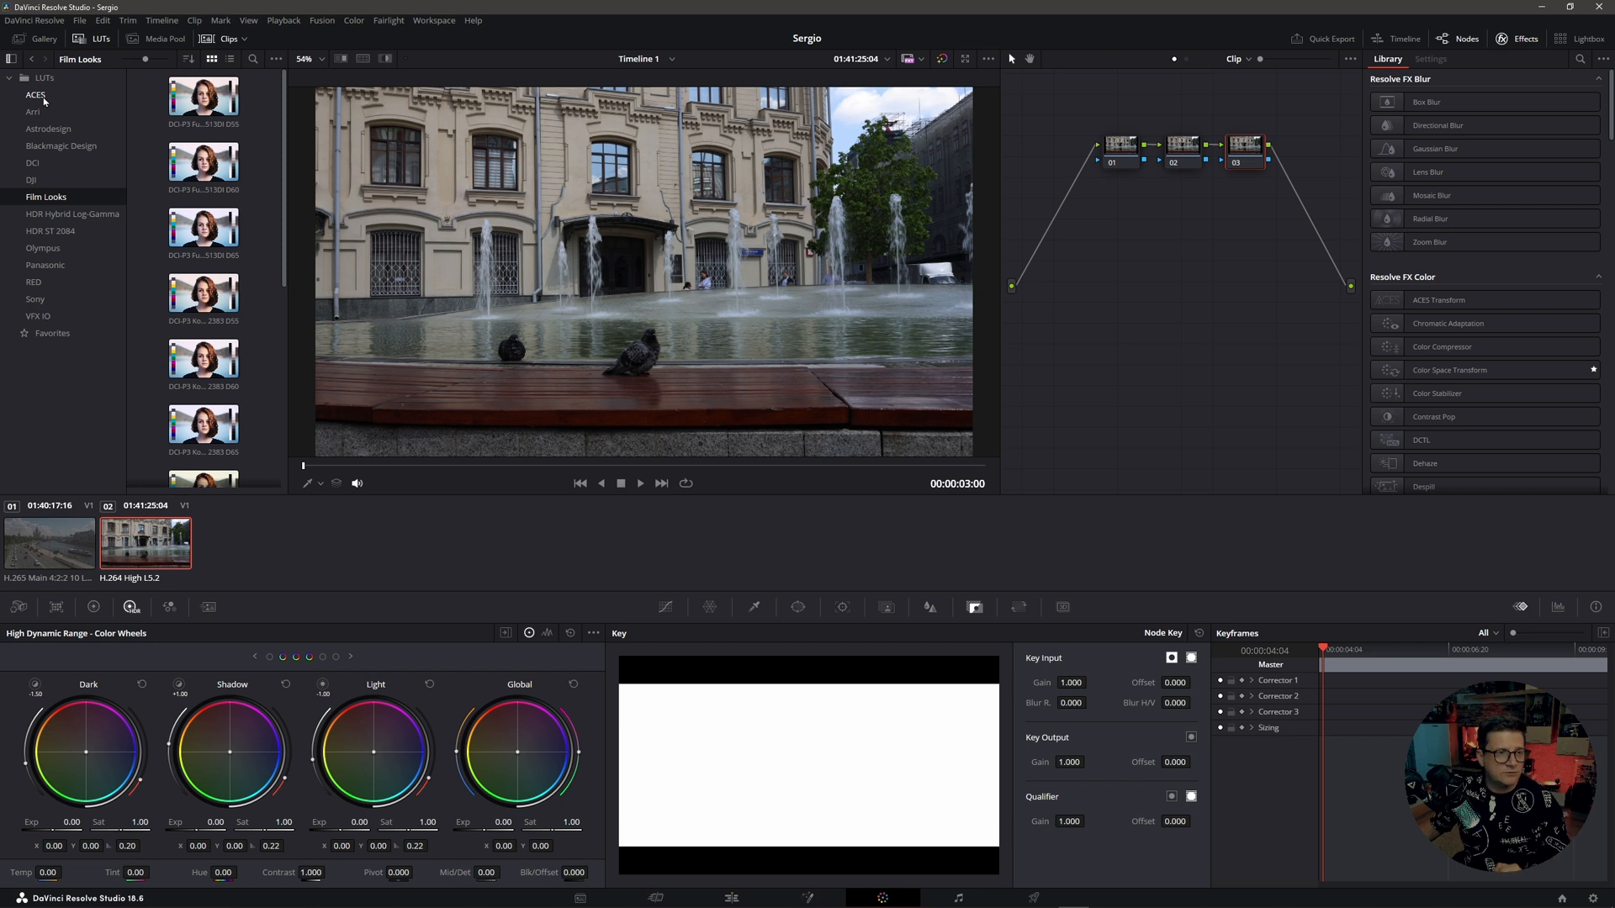
Browse the Blackmagic Design and Film Looks LUTs and preview the Rec709 Fu...513DI D55 look on the fountain clip
click(63, 146)
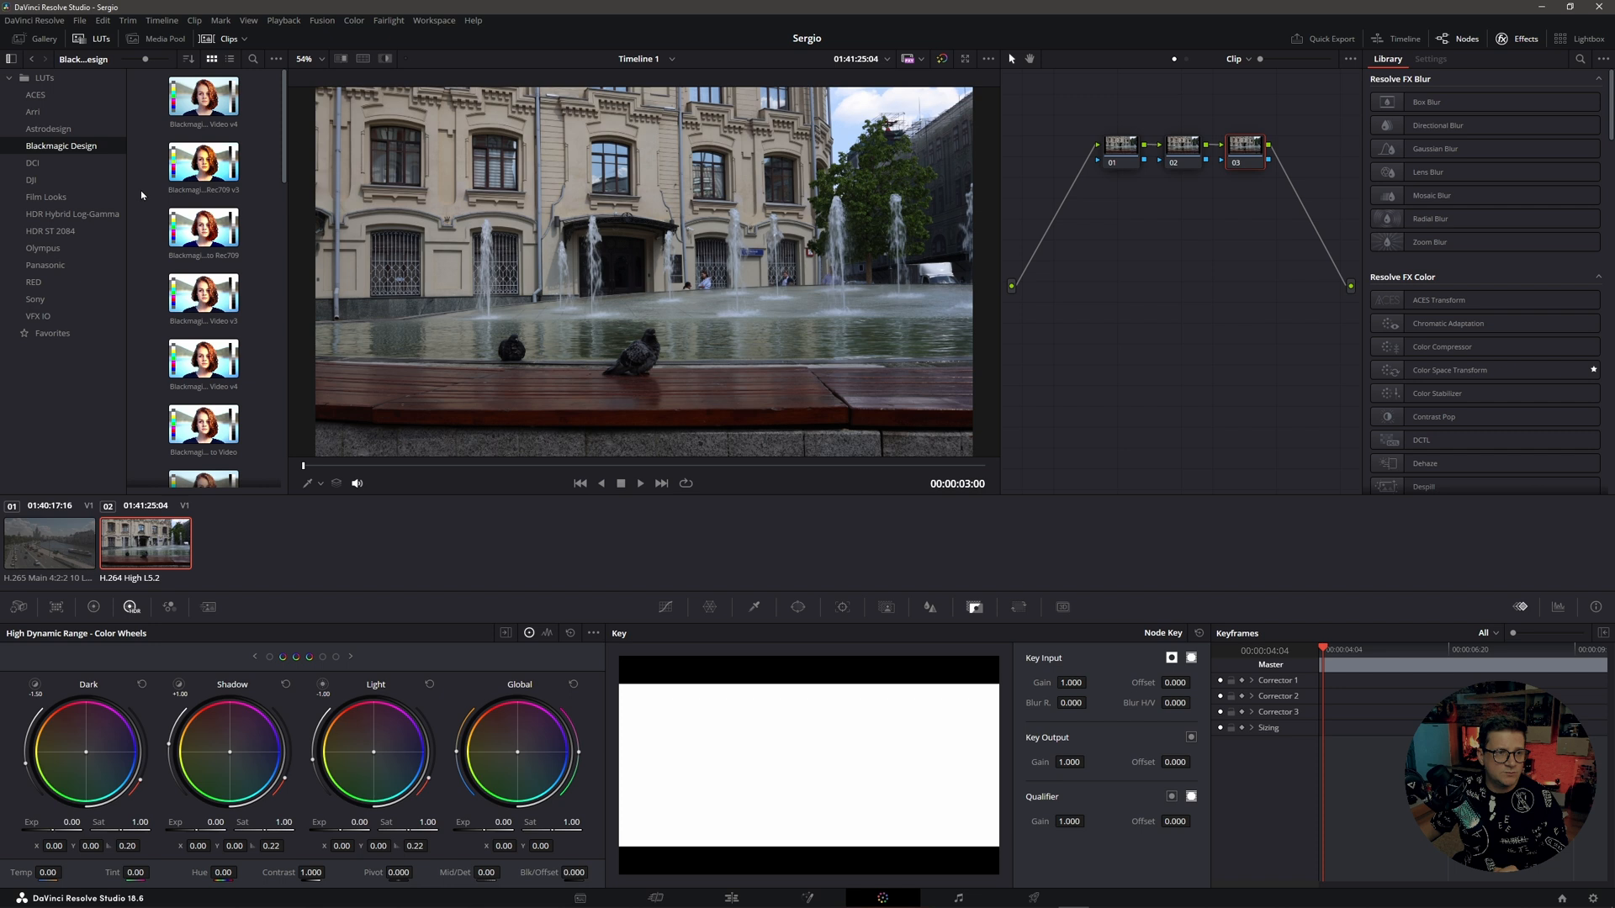
click(56, 199)
scroll(203, 253, down, 3)
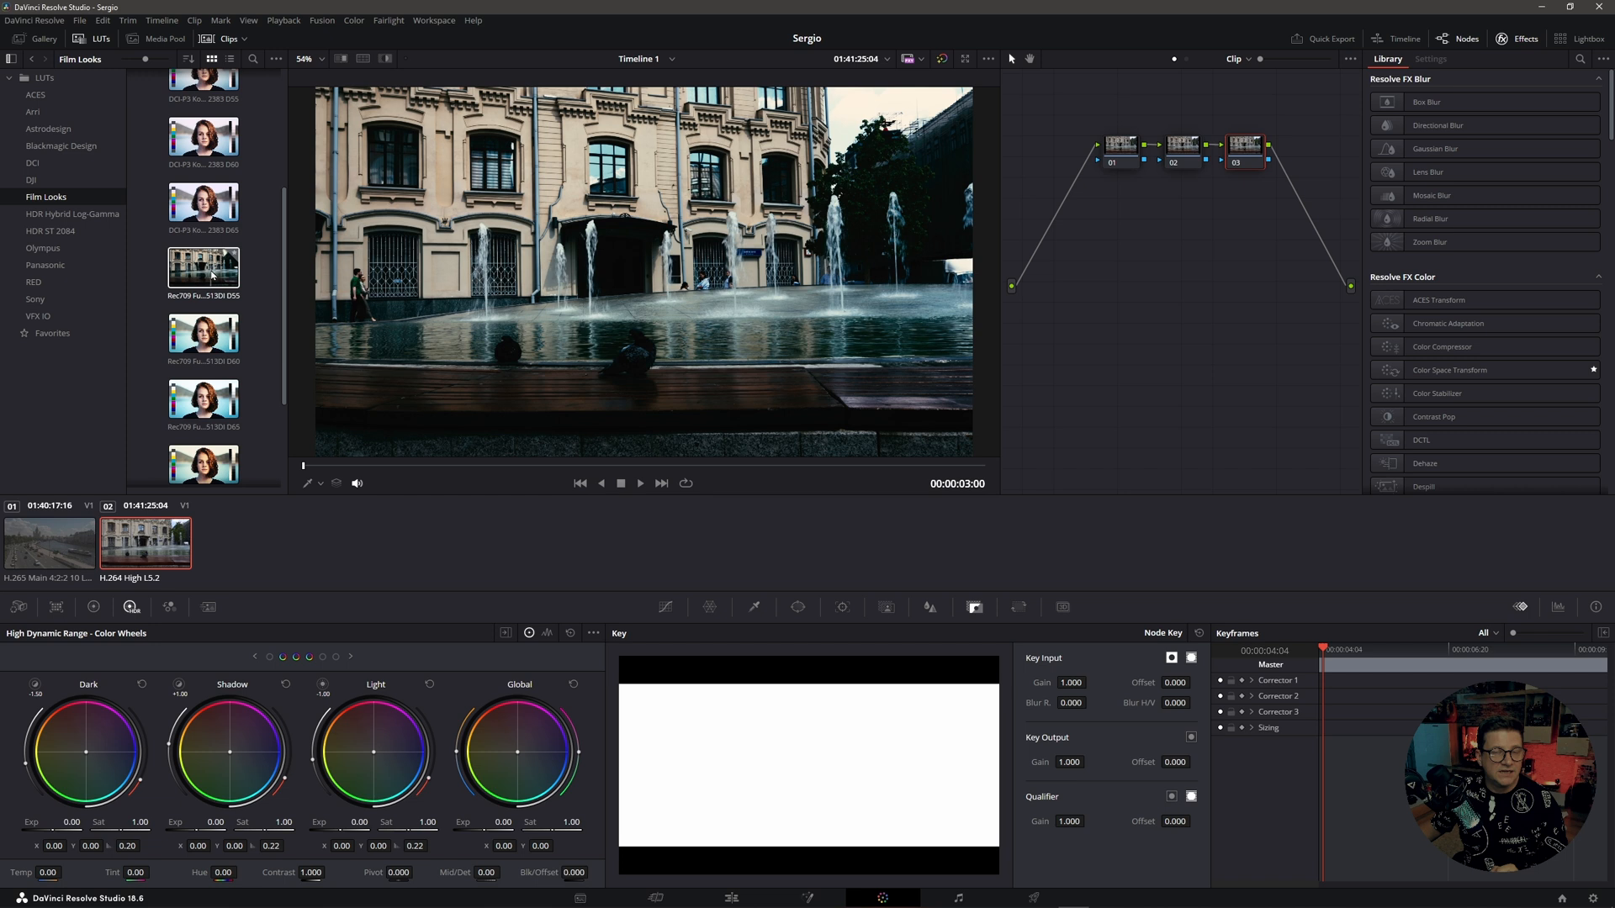
click(50, 556)
click(155, 553)
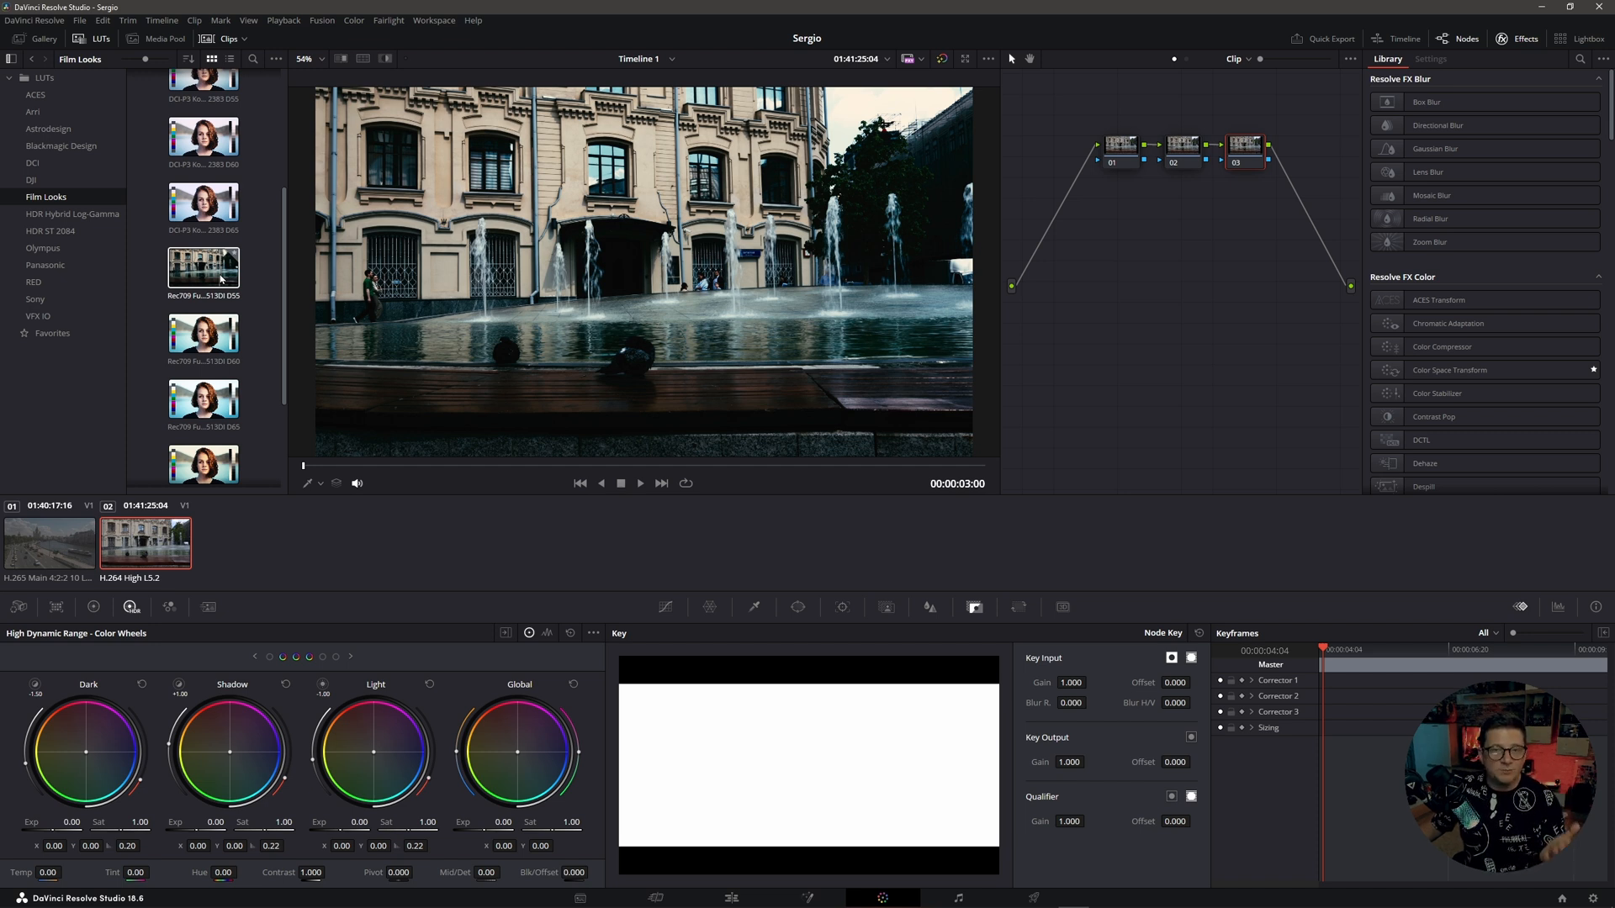
Select the river road clip and add two serial nodes after its first node
click(45, 555)
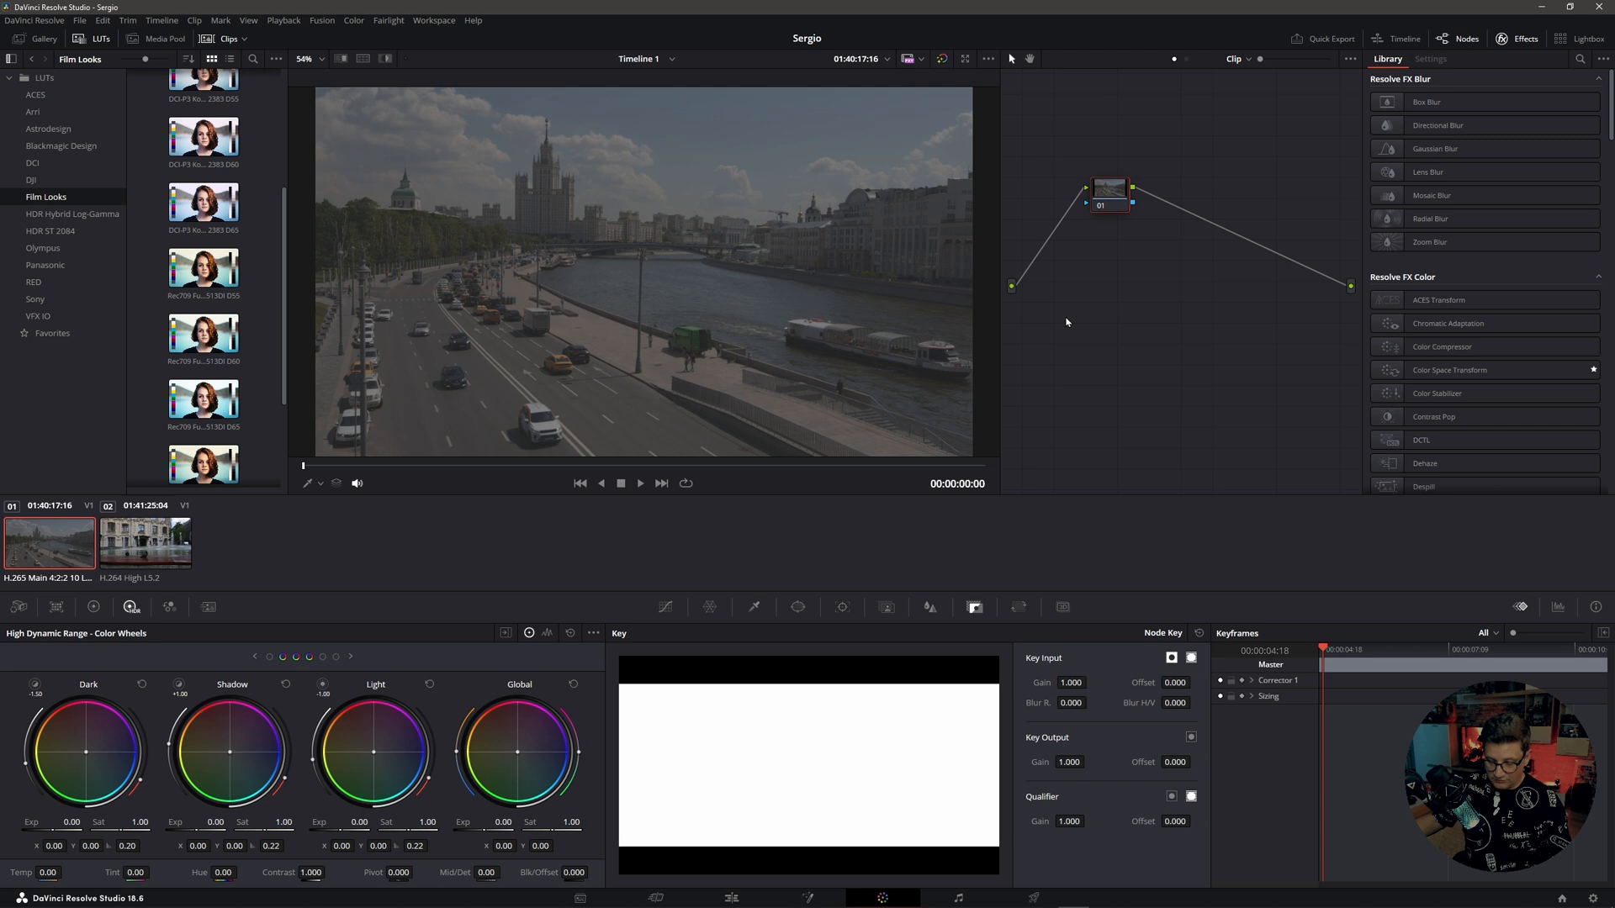
key(alt+s)
key(alt+s)
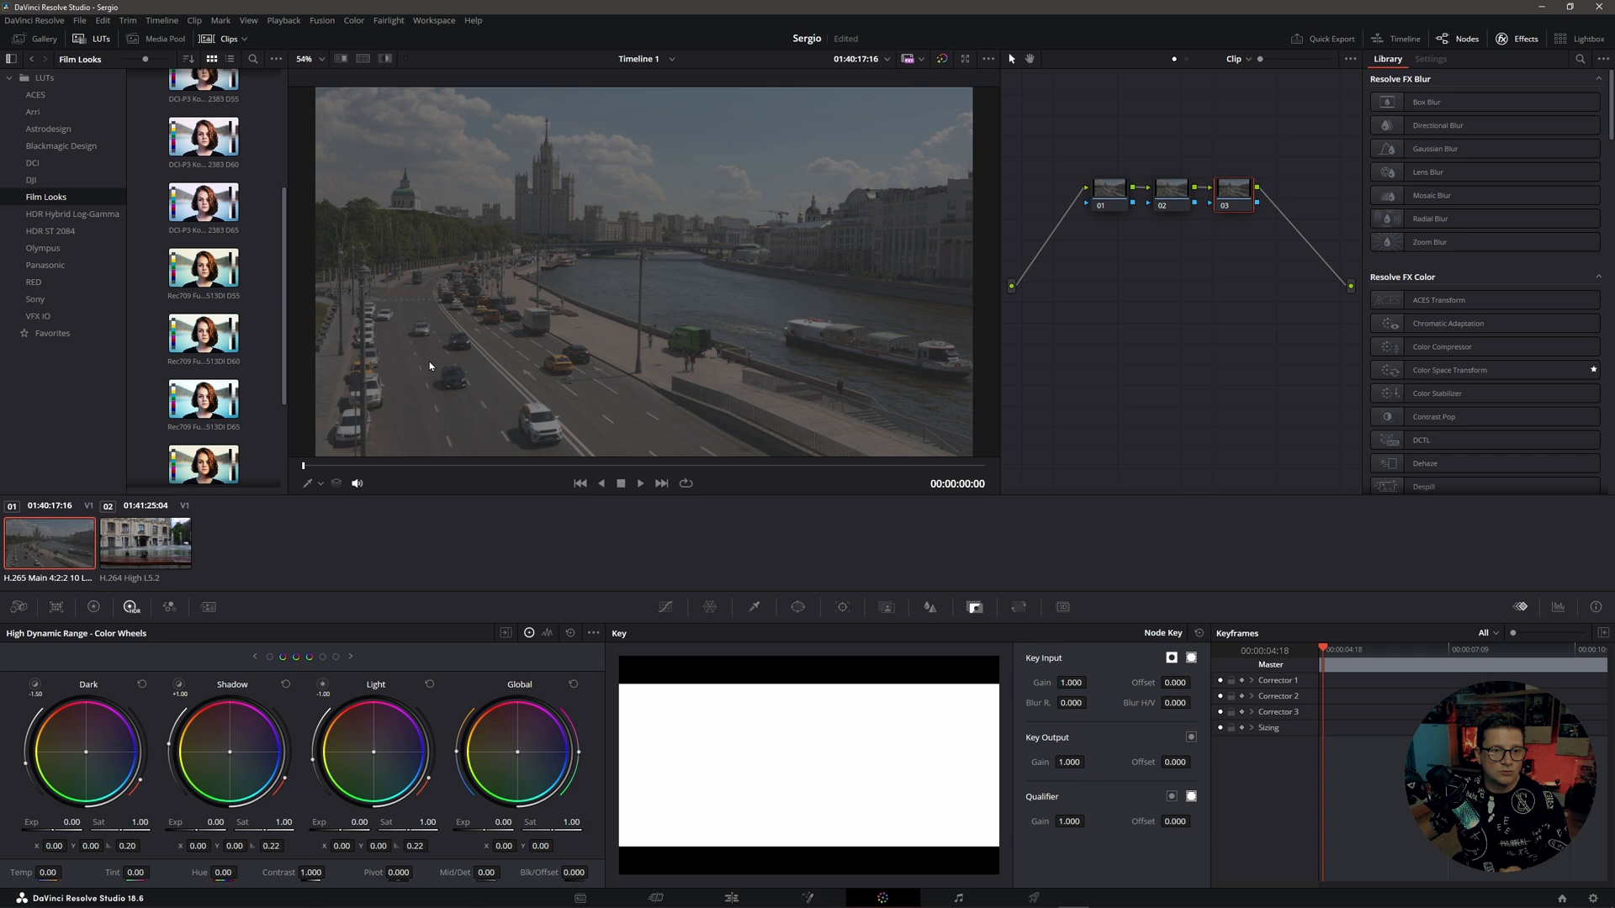
Apply the Rec709 Fu...513DI D55 film look LUT to node 03 and compare the image with and without the grade
double_click(210, 275)
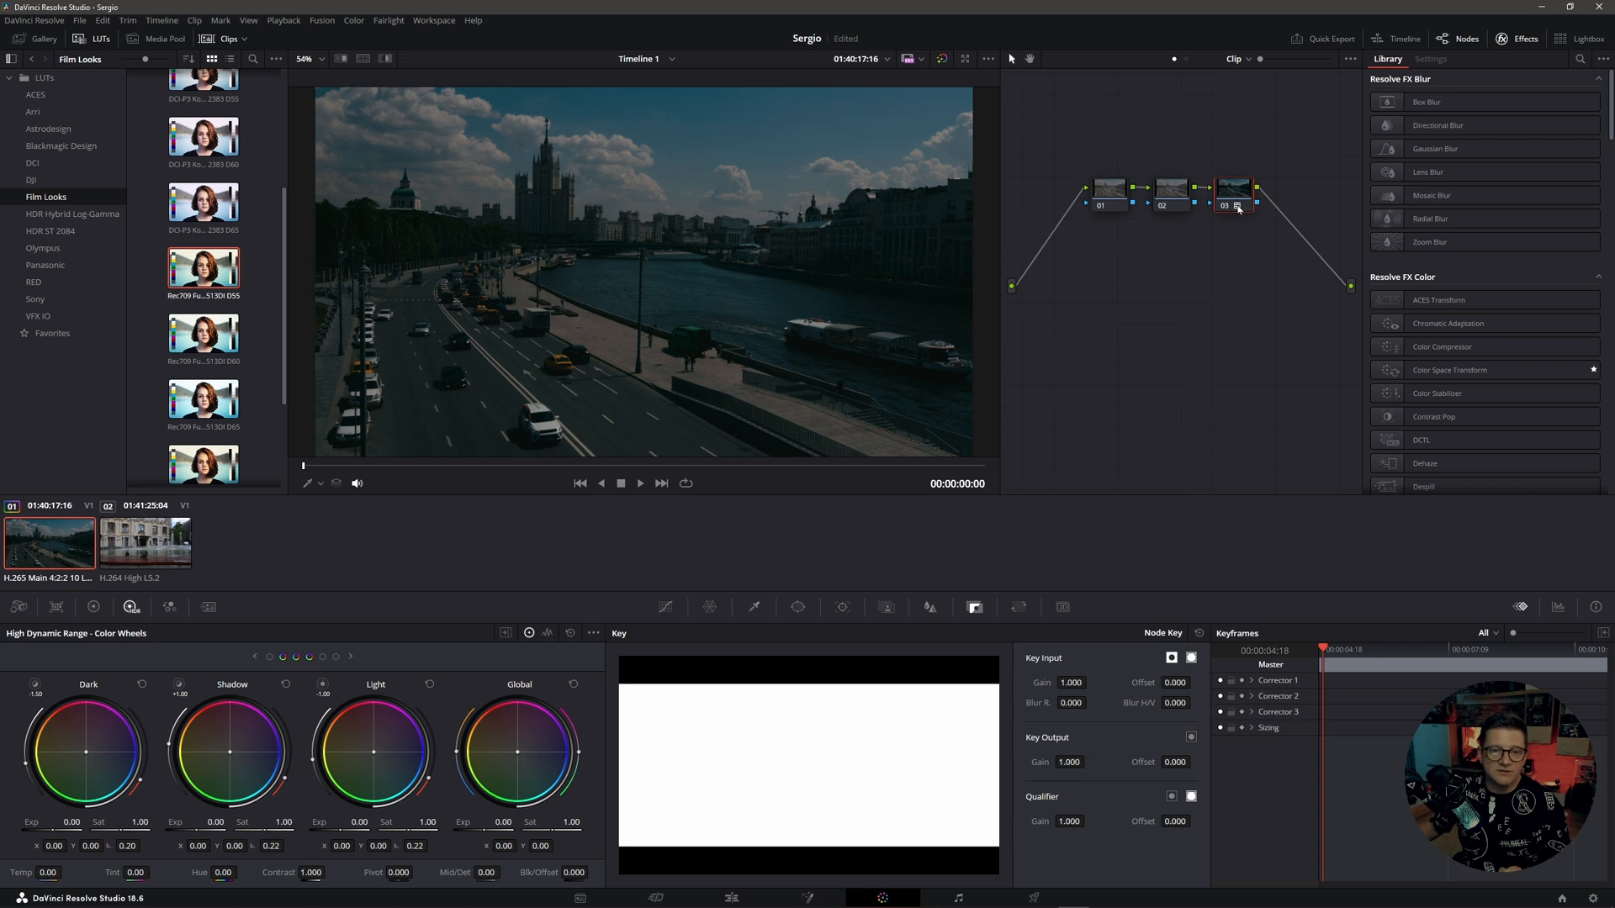
mouse_move(1238, 208)
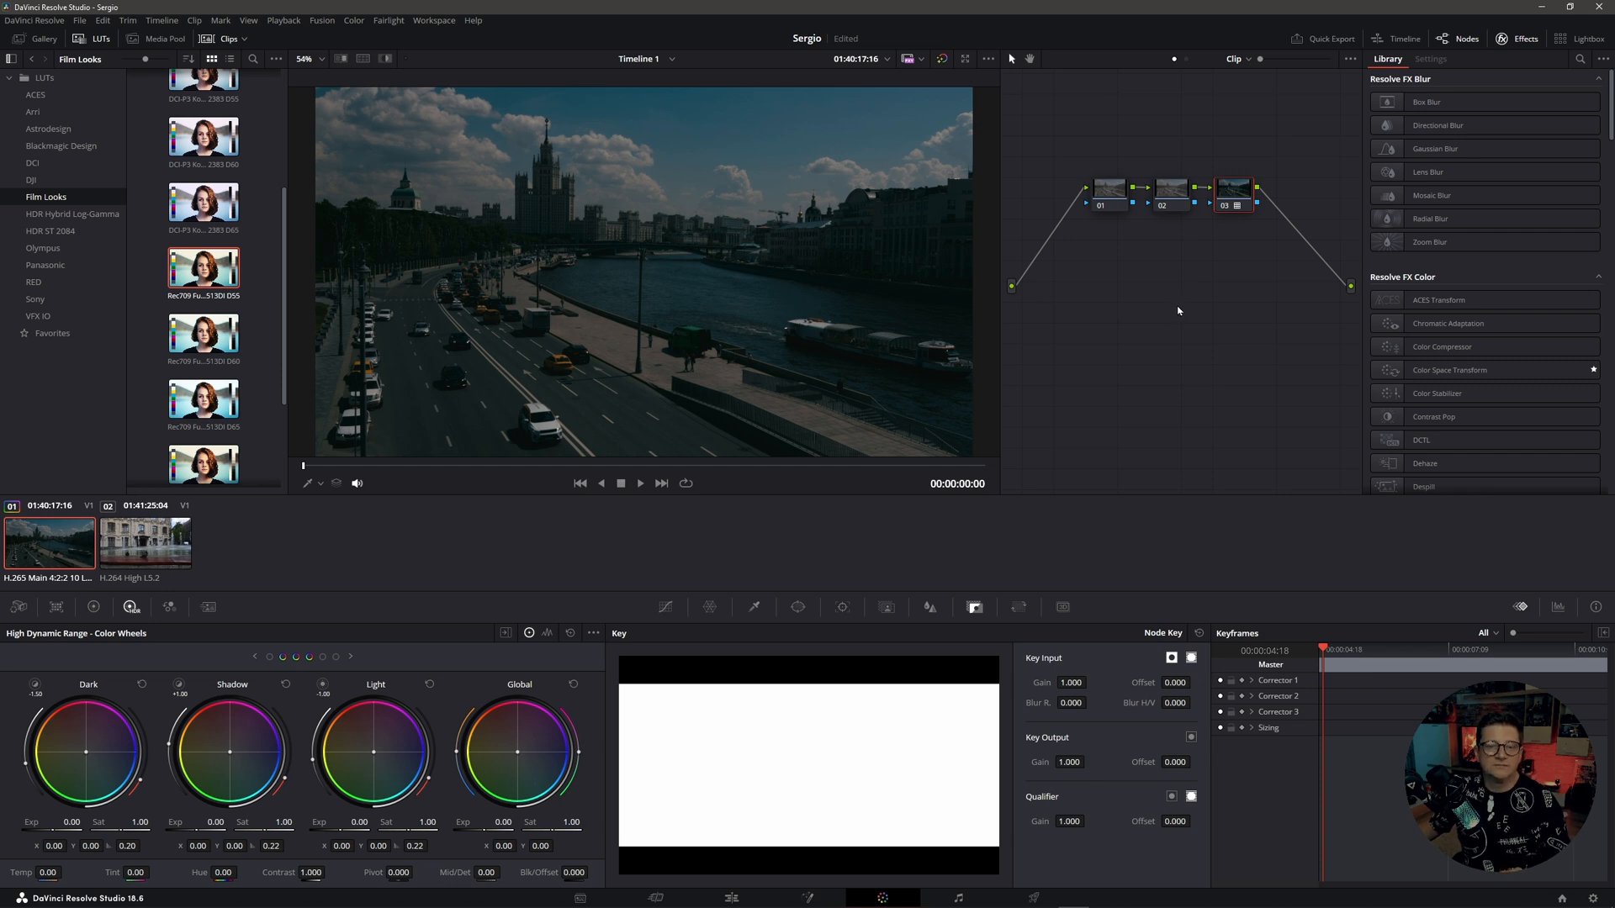
click(941, 60)
click(942, 59)
click(943, 60)
click(942, 61)
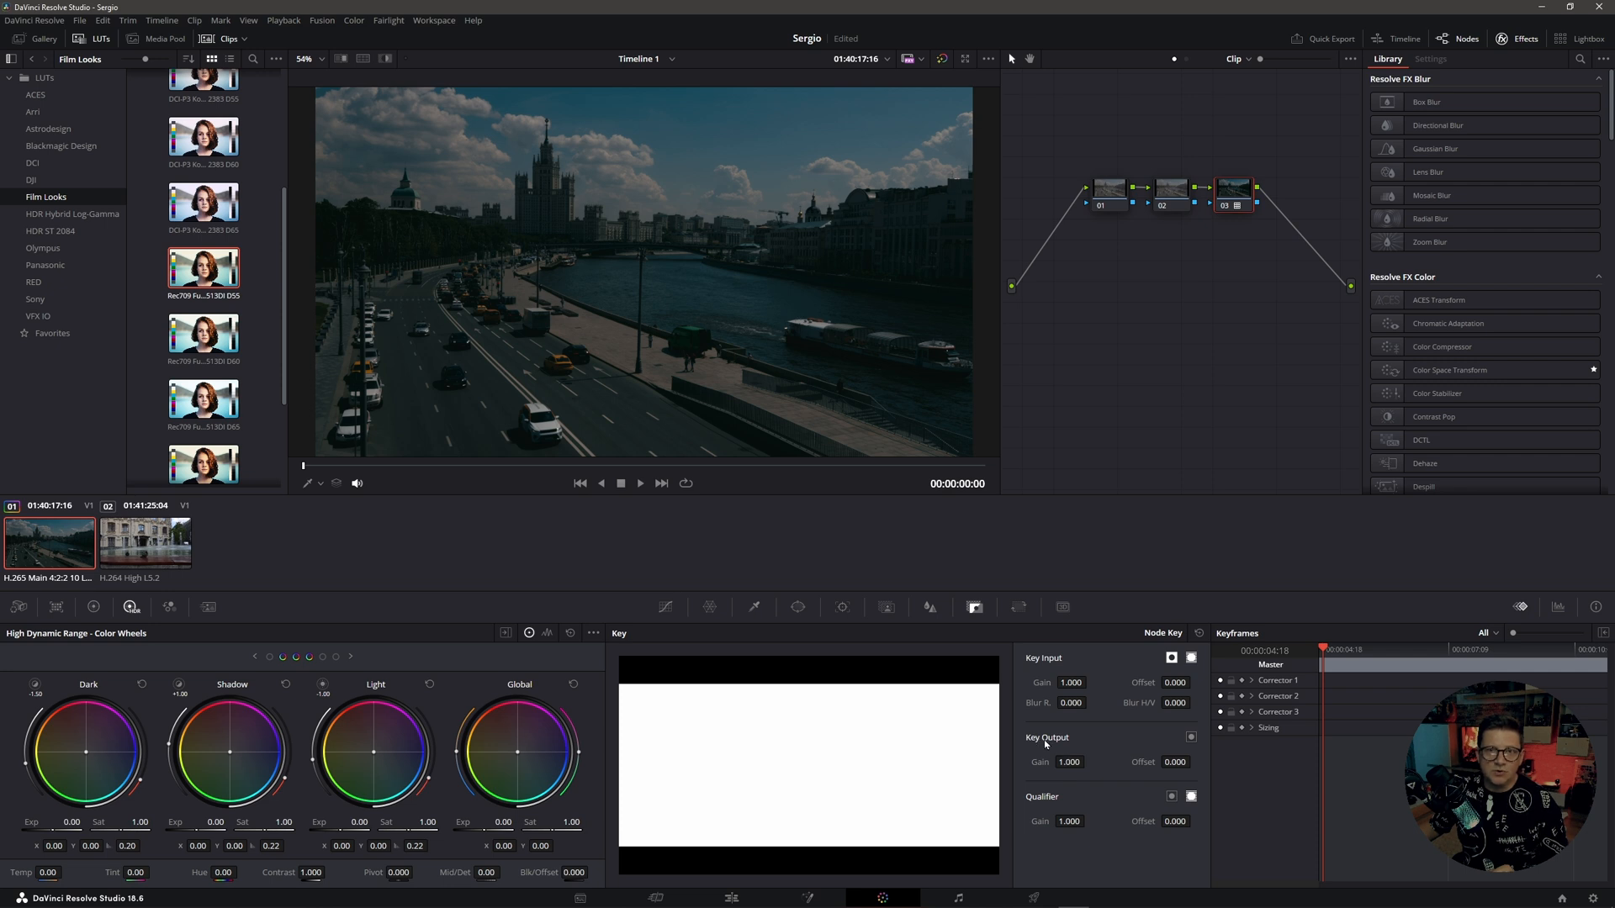
Try Key Output gains of about 0.51 and 1.6 on node 03, and reset the gain to its default
drag(1072, 762, 947, 762)
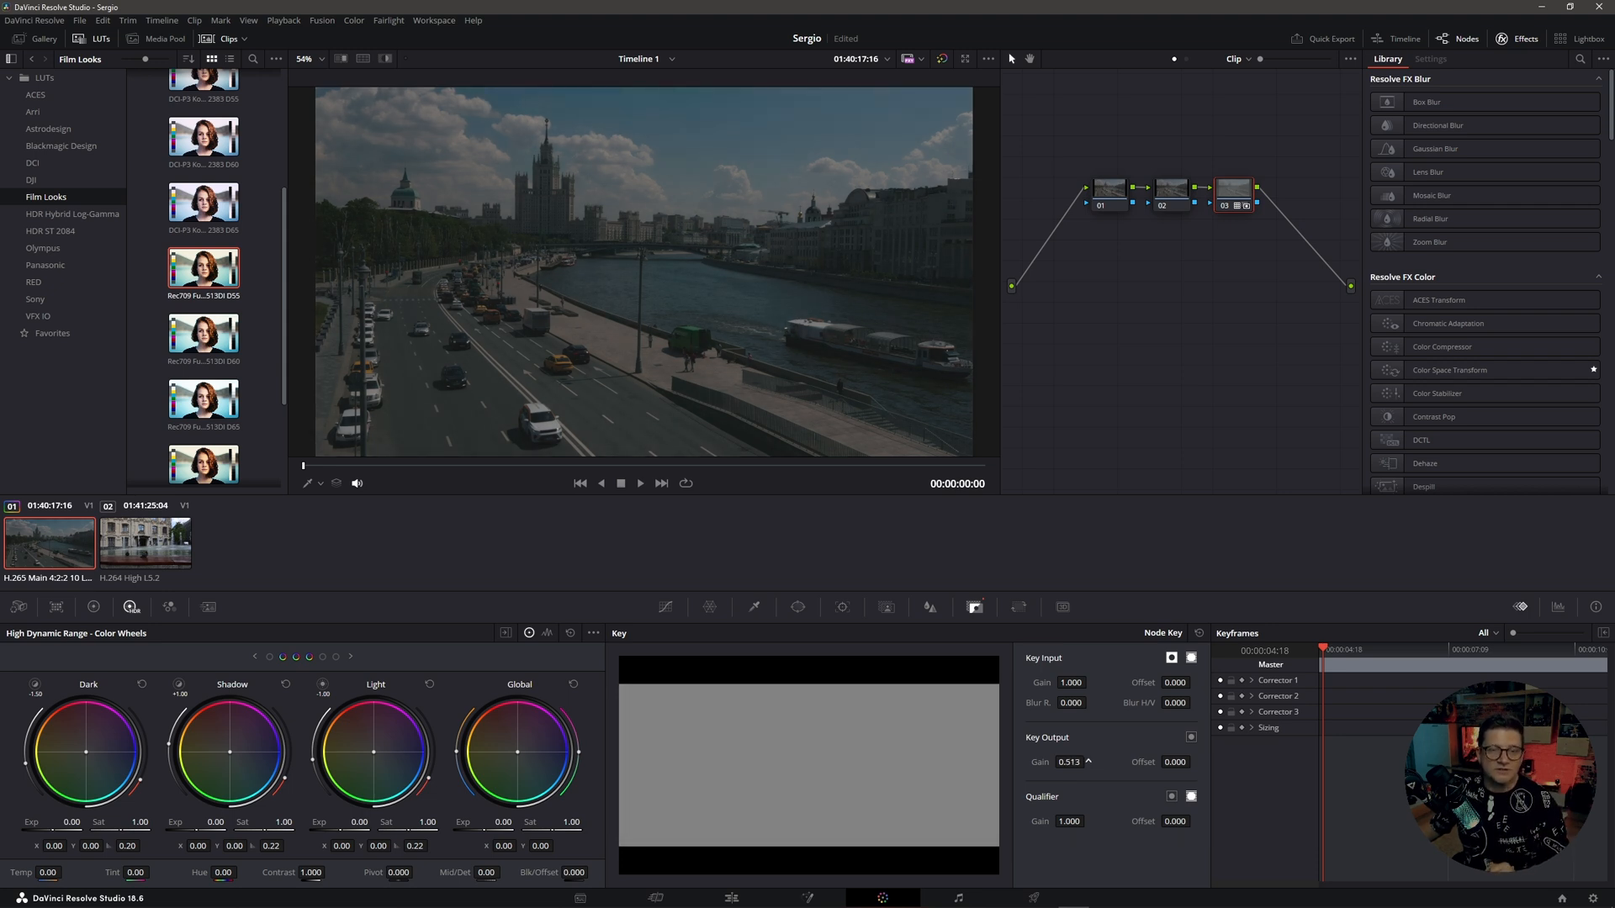
drag(946, 762, 1017, 762)
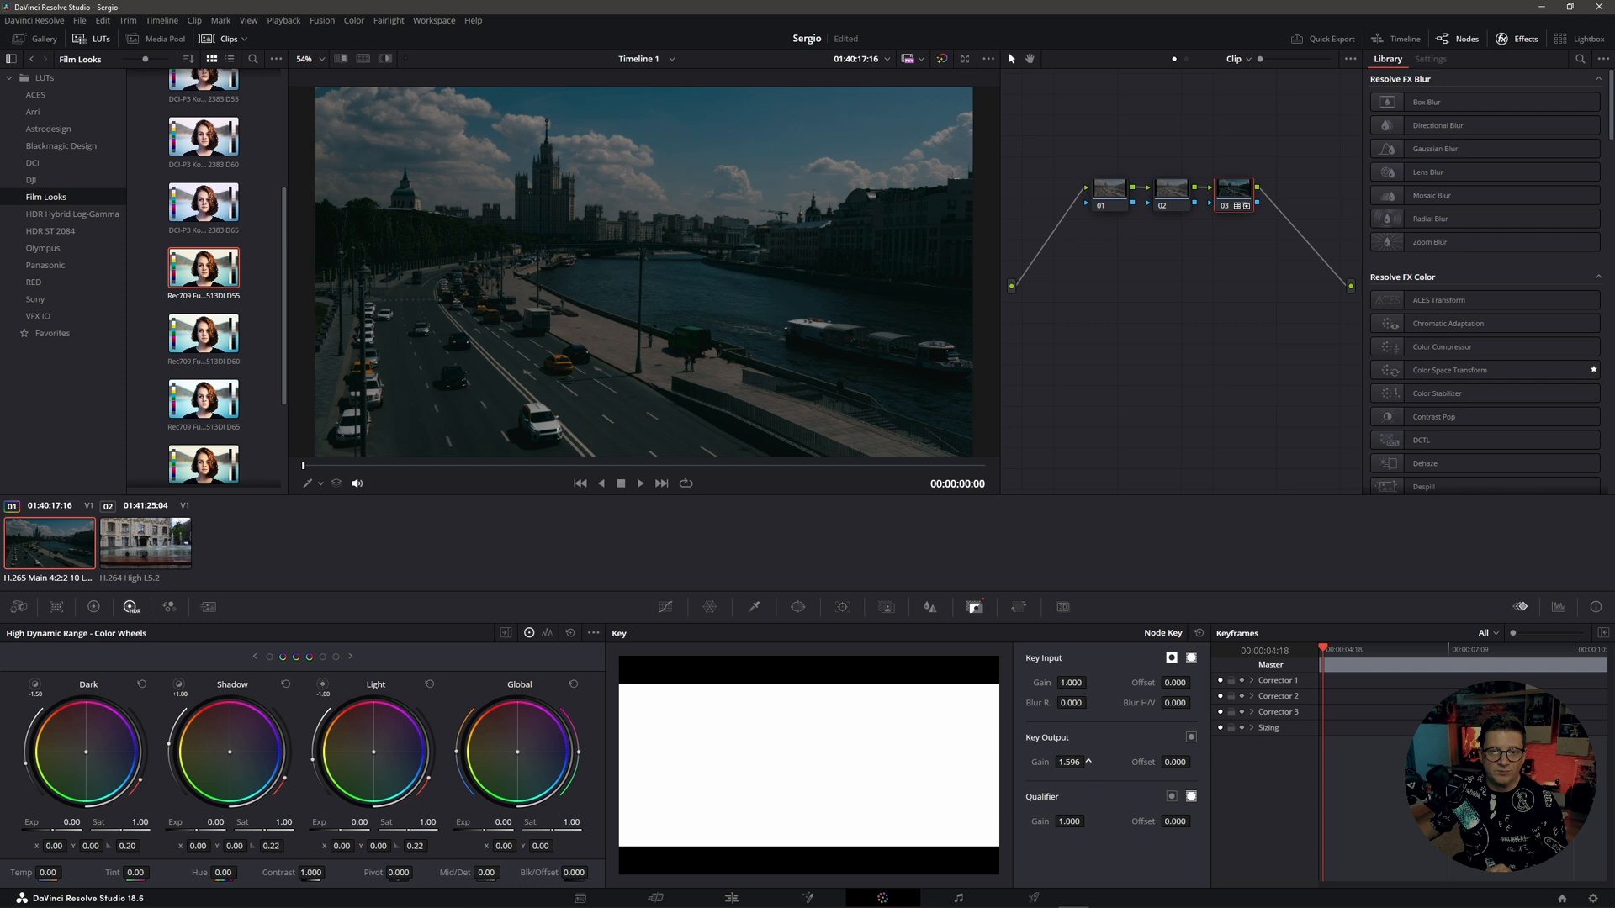
double_click(1044, 762)
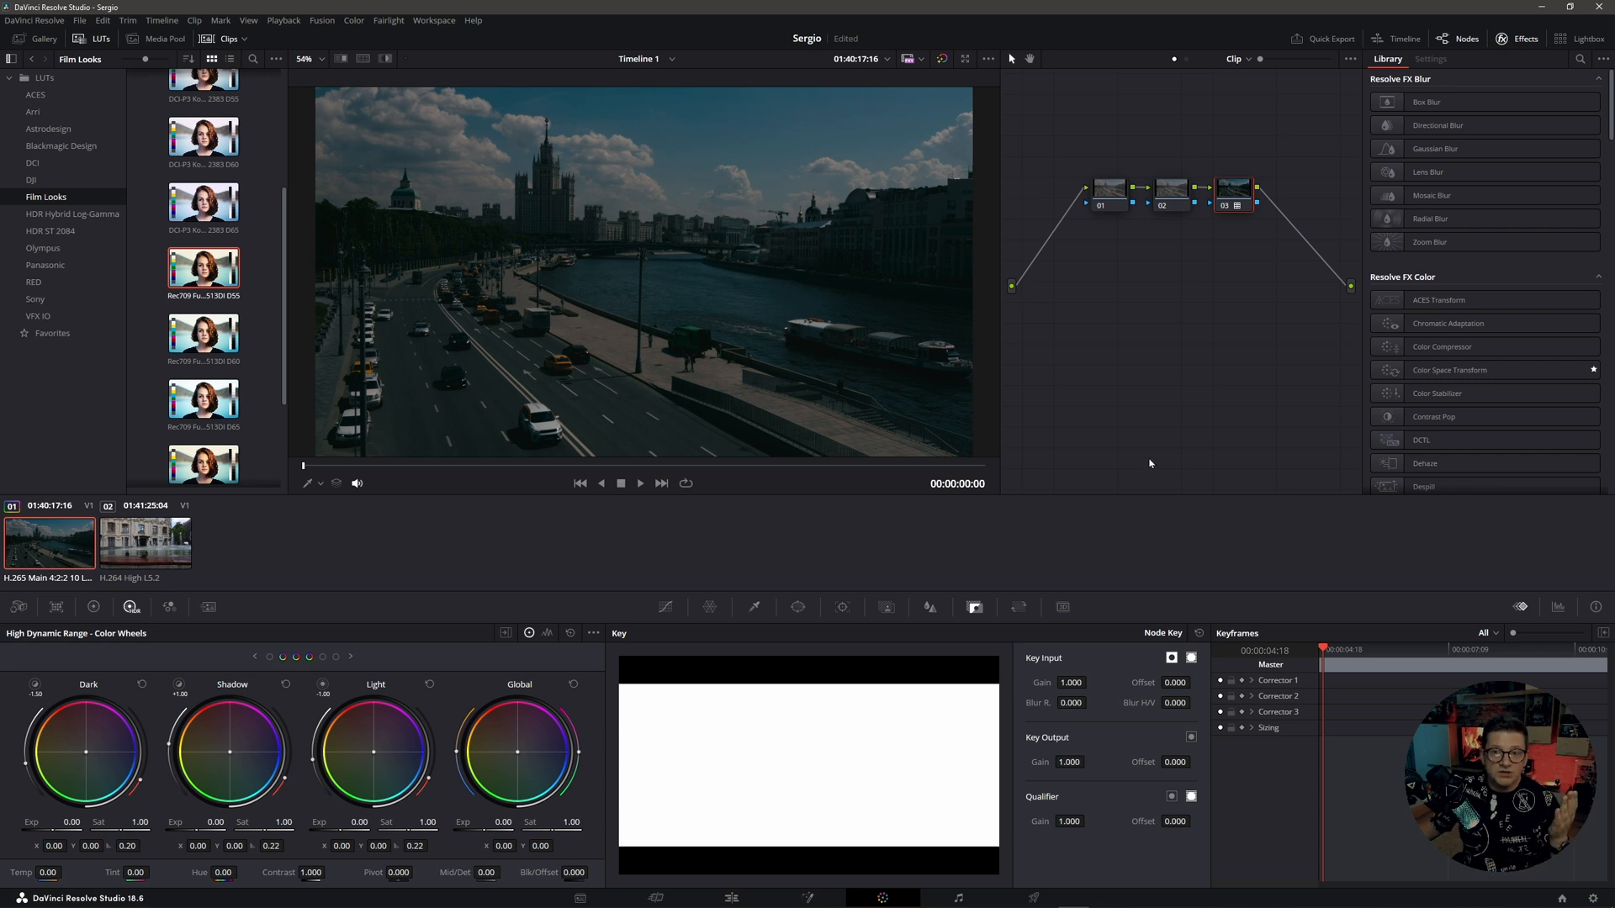
Set node 02's primary Shadows to 64, Saturation to 50.40 and Contrast to 1.024, and switch to the High Dynamic Range wheels
click(1175, 195)
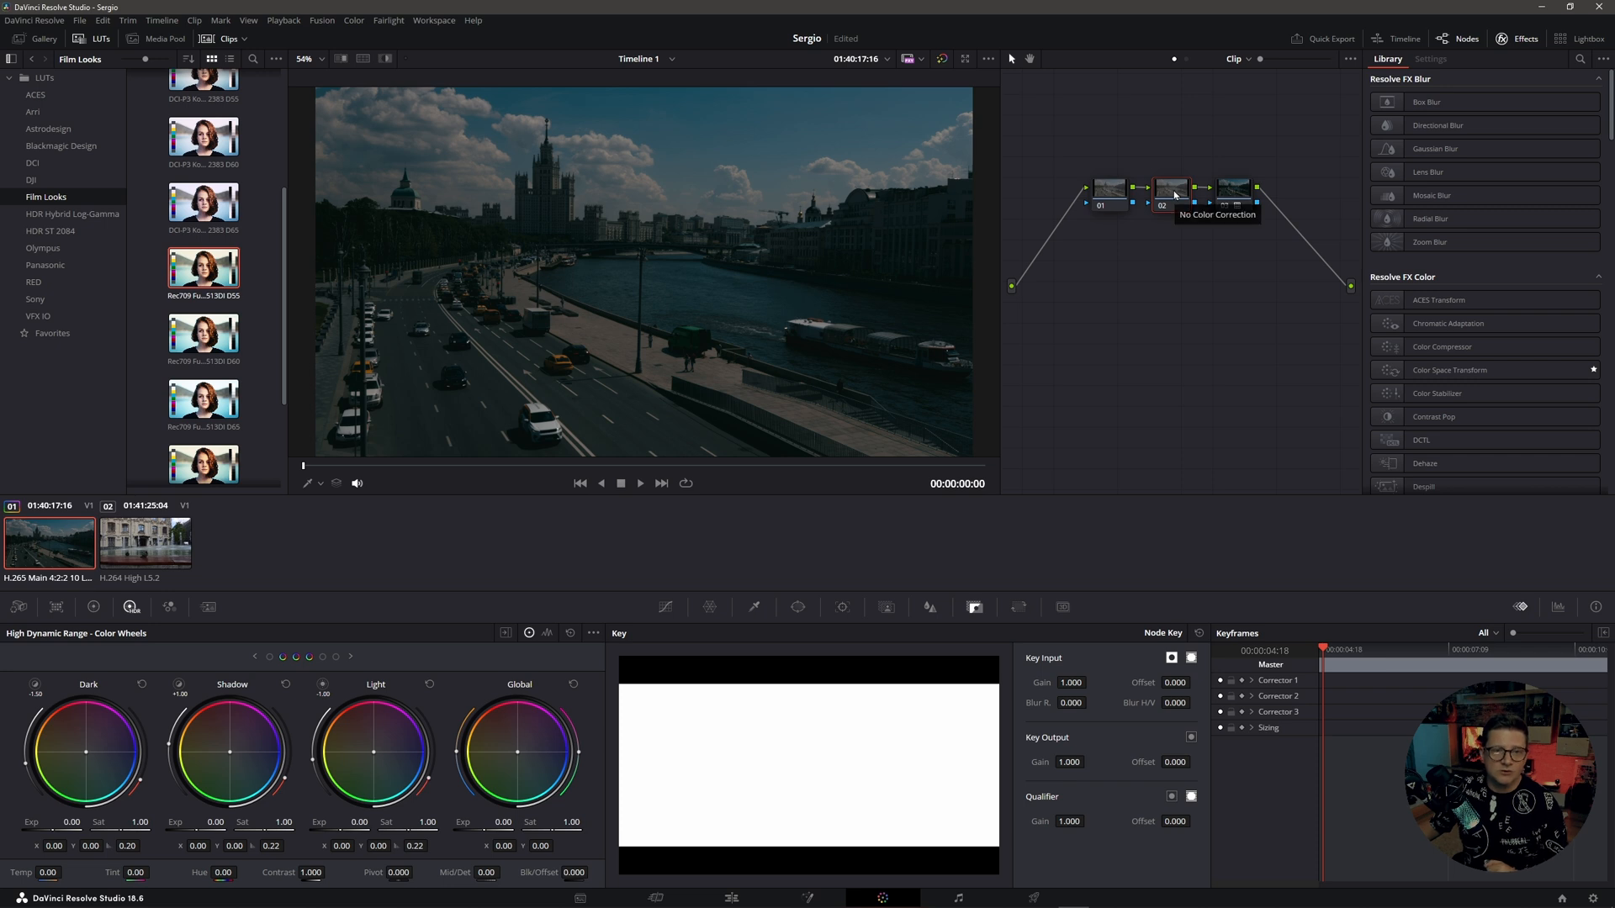
key(ctrl+s)
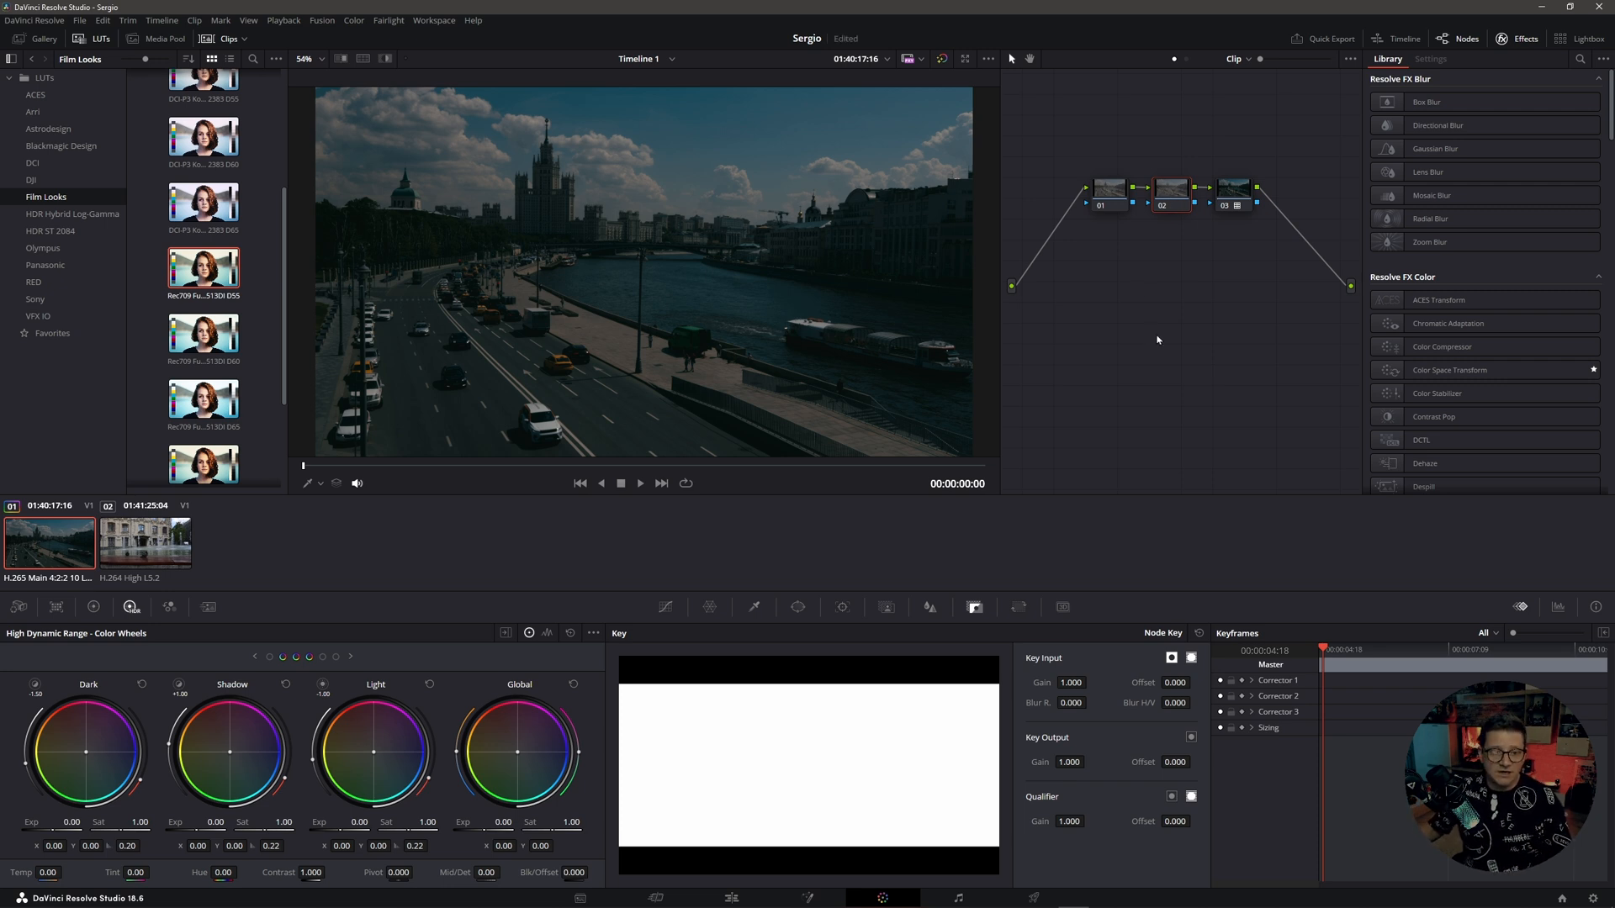
click(93, 607)
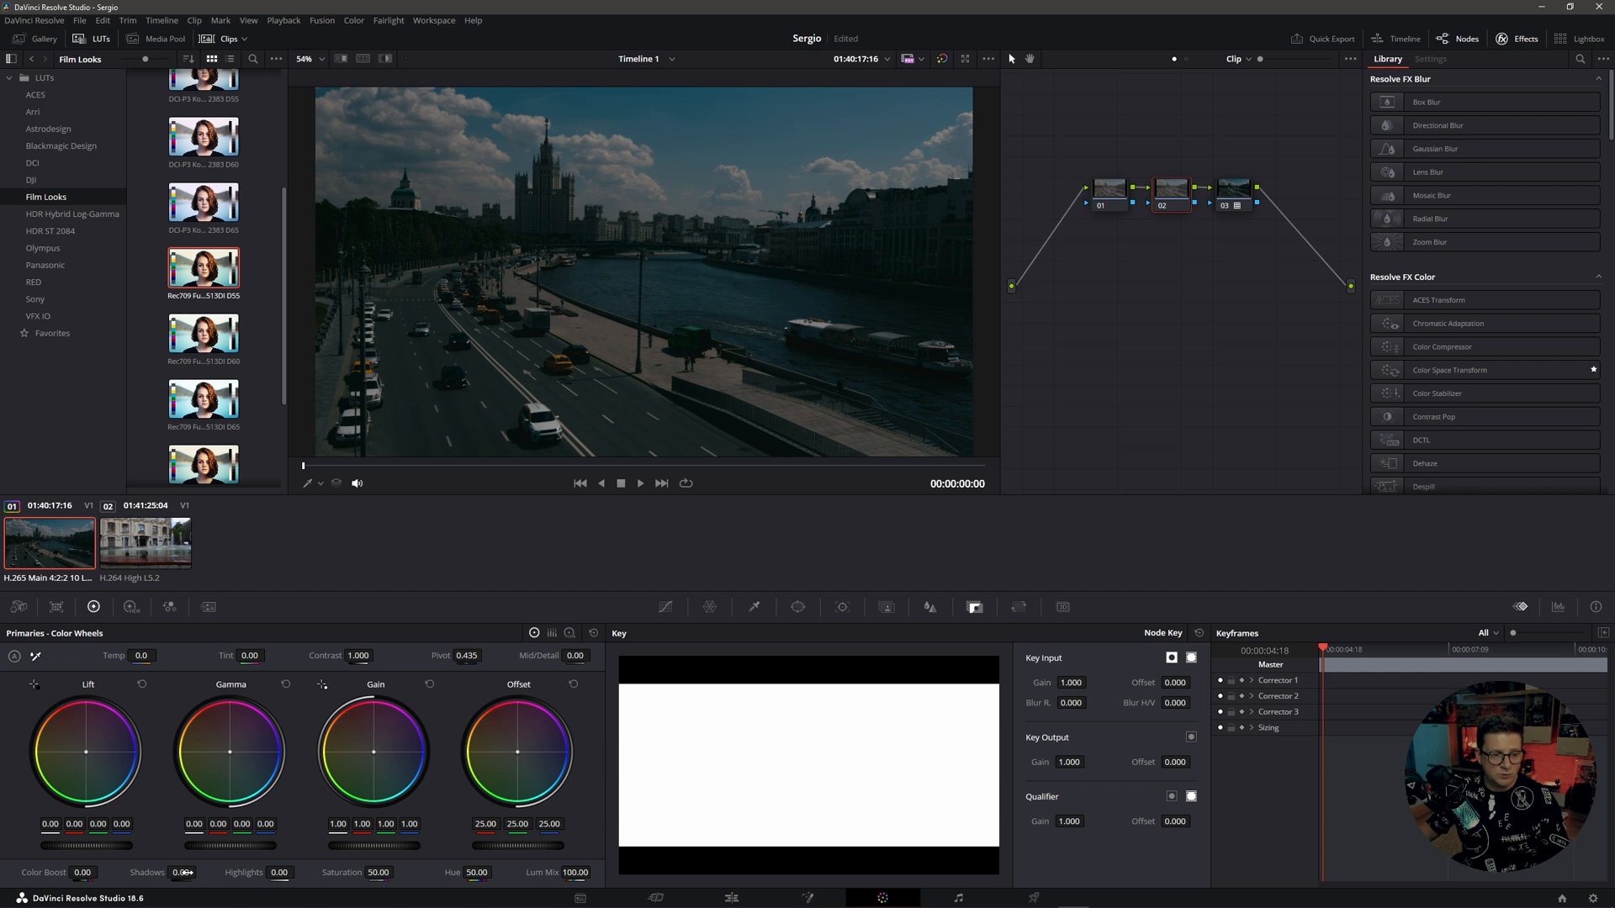
drag(181, 873, 279, 873)
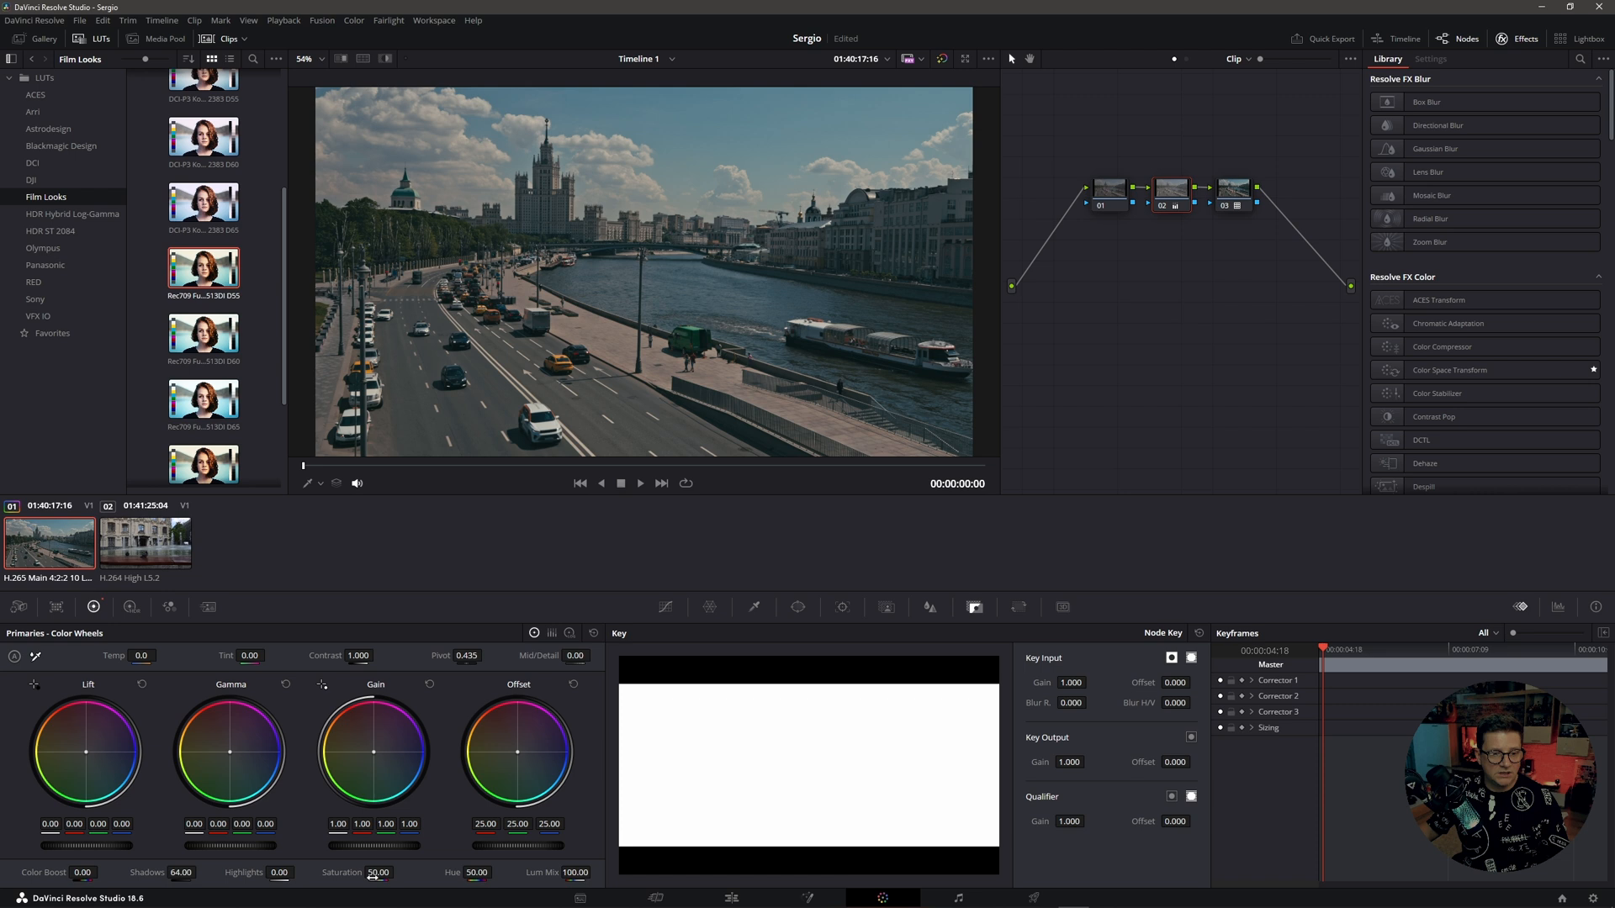
drag(439, 873, 379, 873)
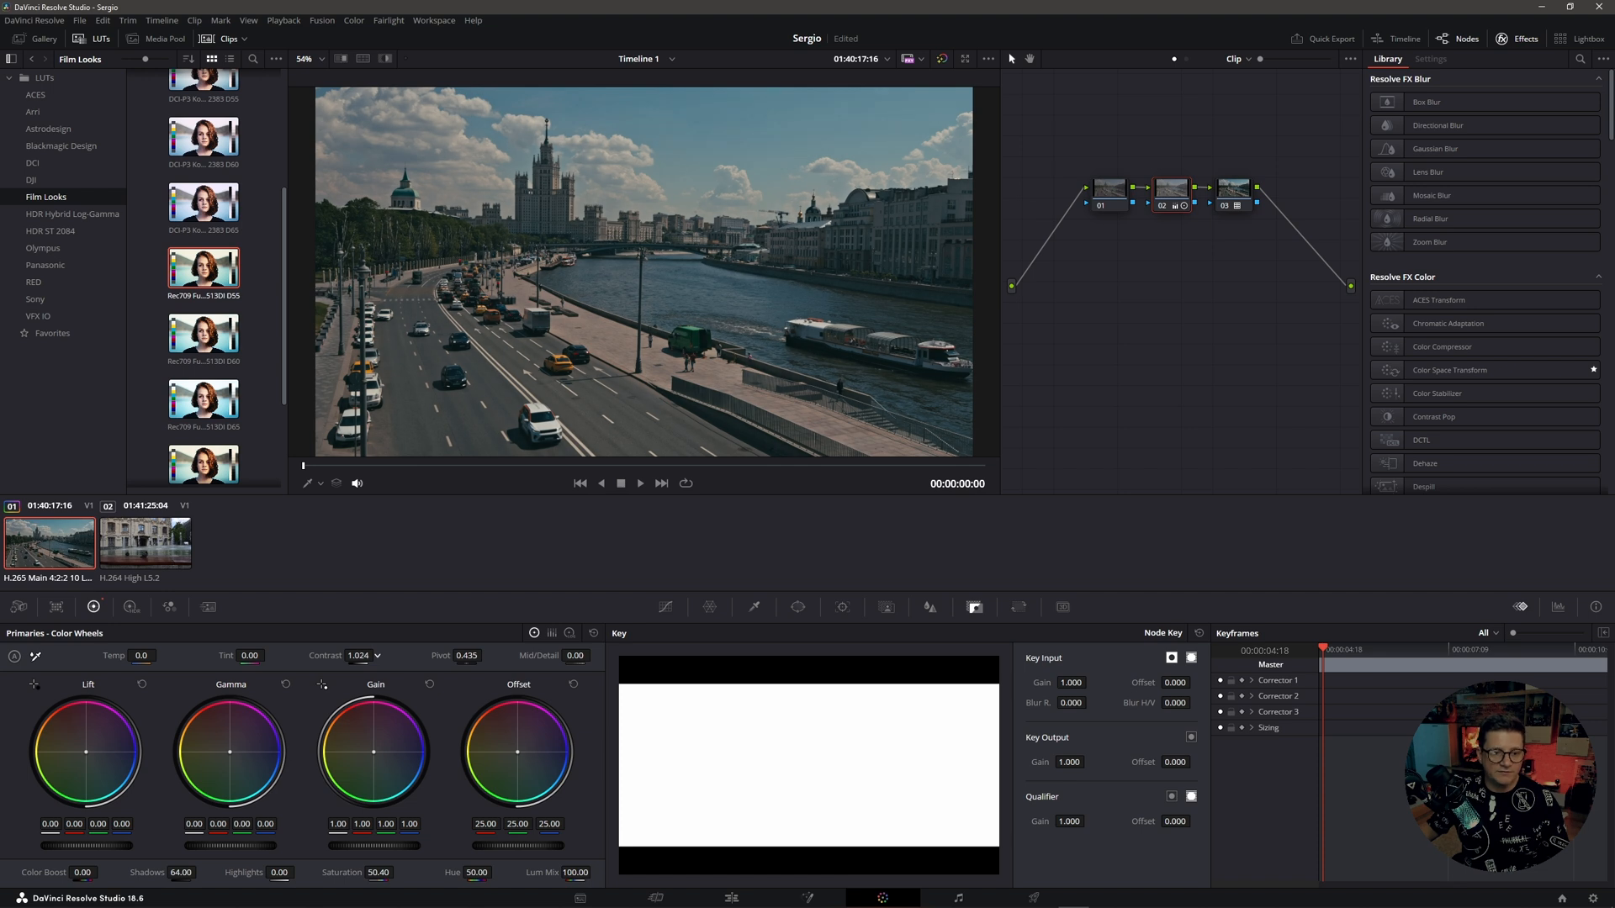
click(133, 609)
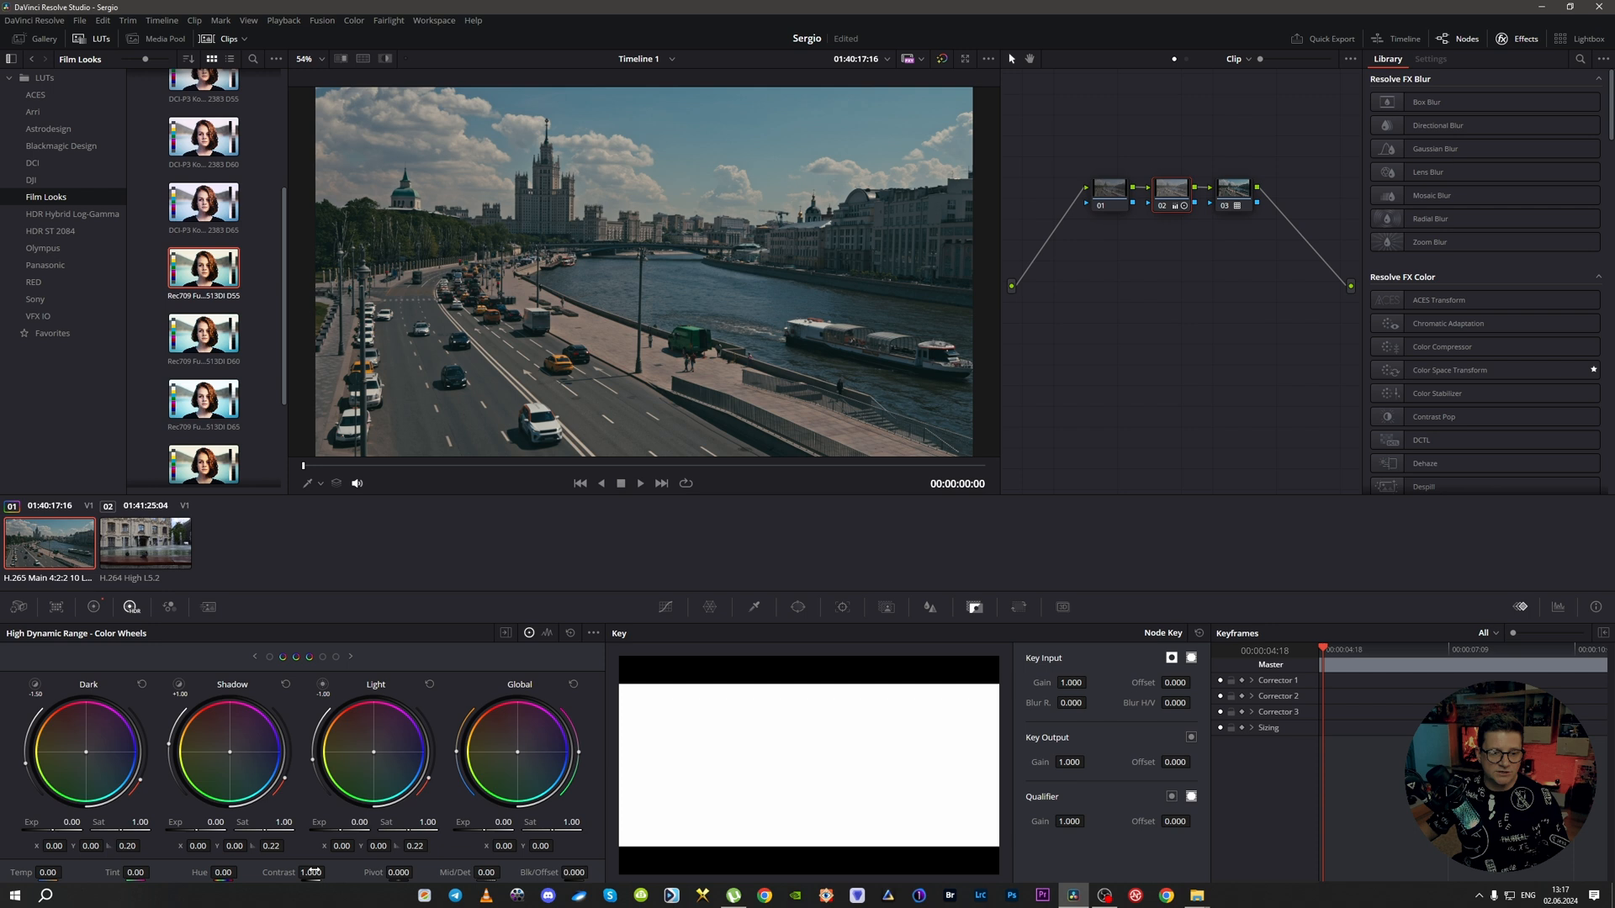
drag(311, 873, 286, 872)
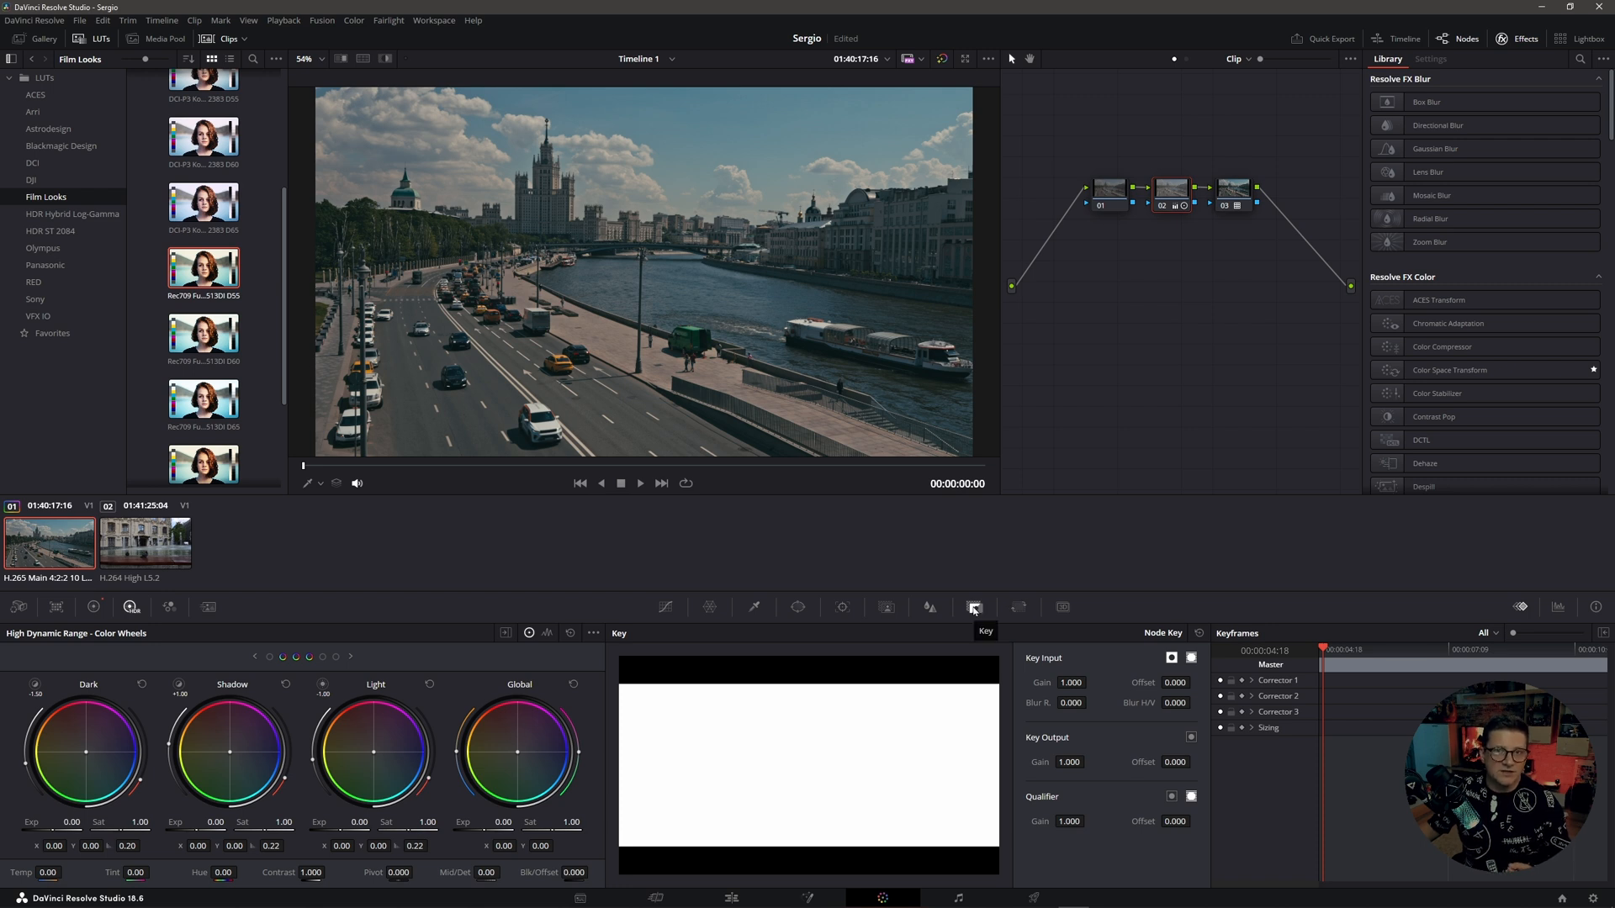
Shape node 02's custom curve by slightly raising the black point, anchoring the shadows and lifting a point in the highlights
click(665, 608)
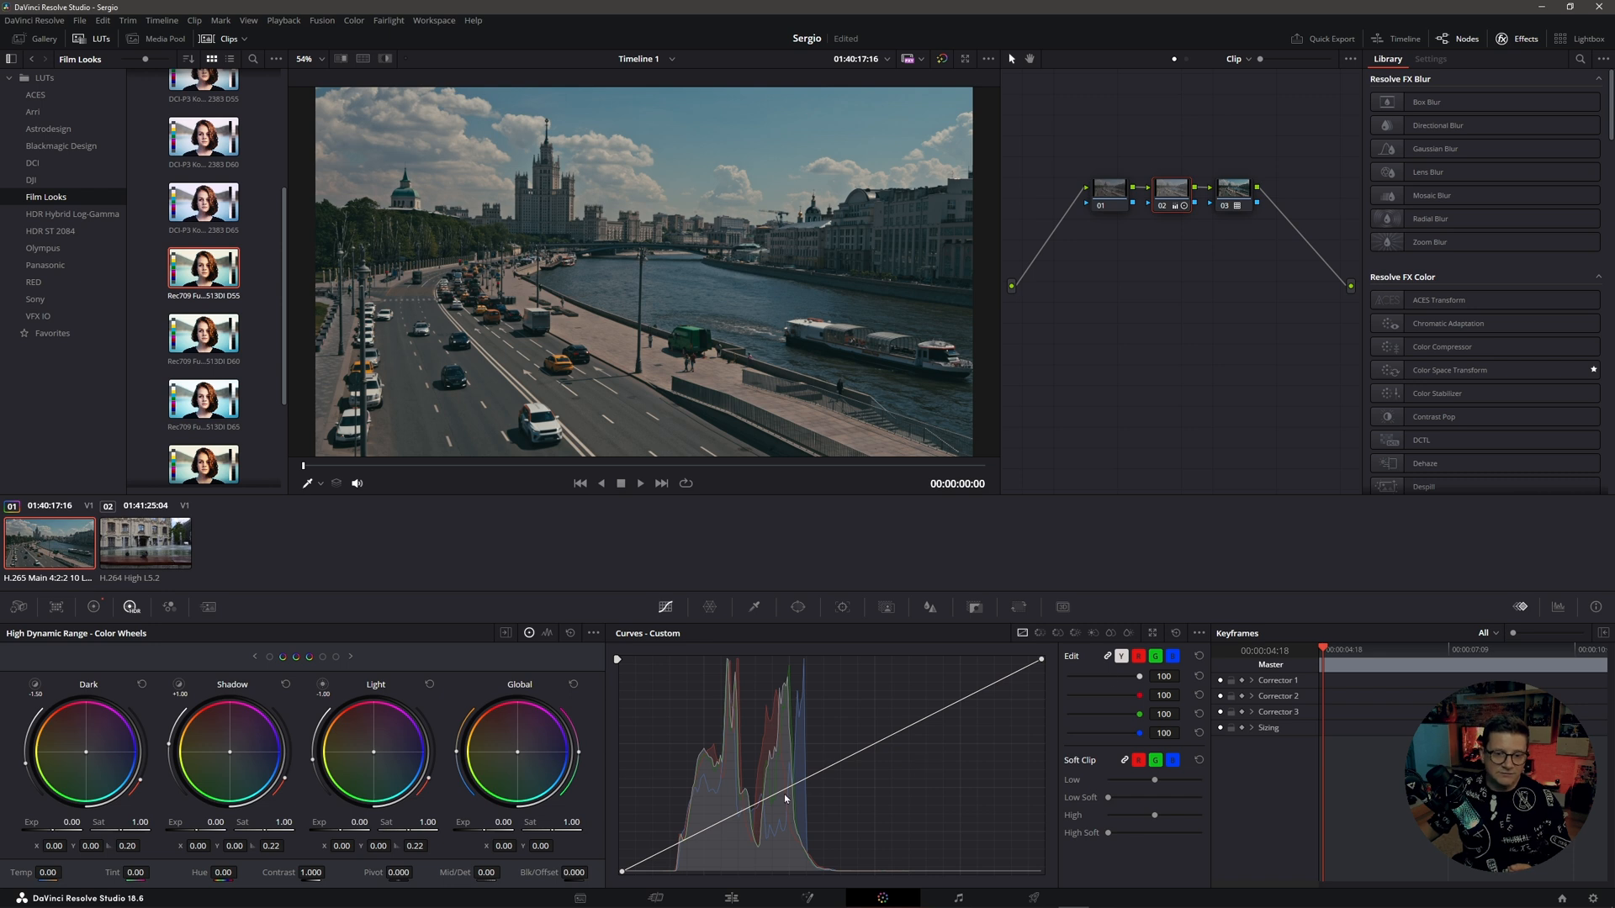
drag(622, 872, 622, 864)
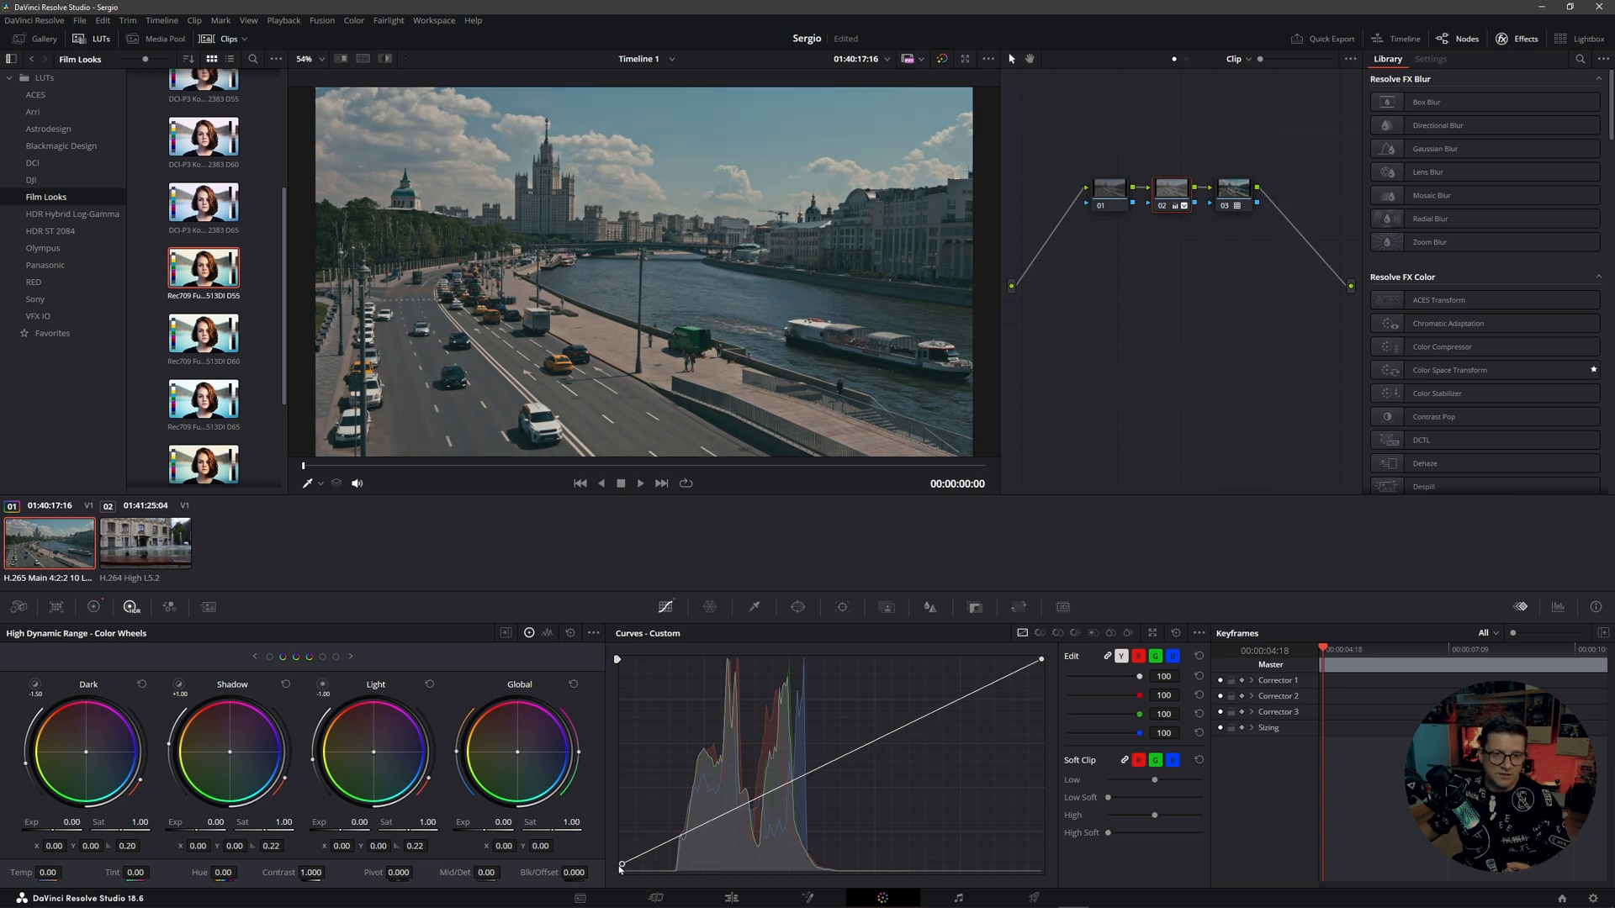
click(672, 845)
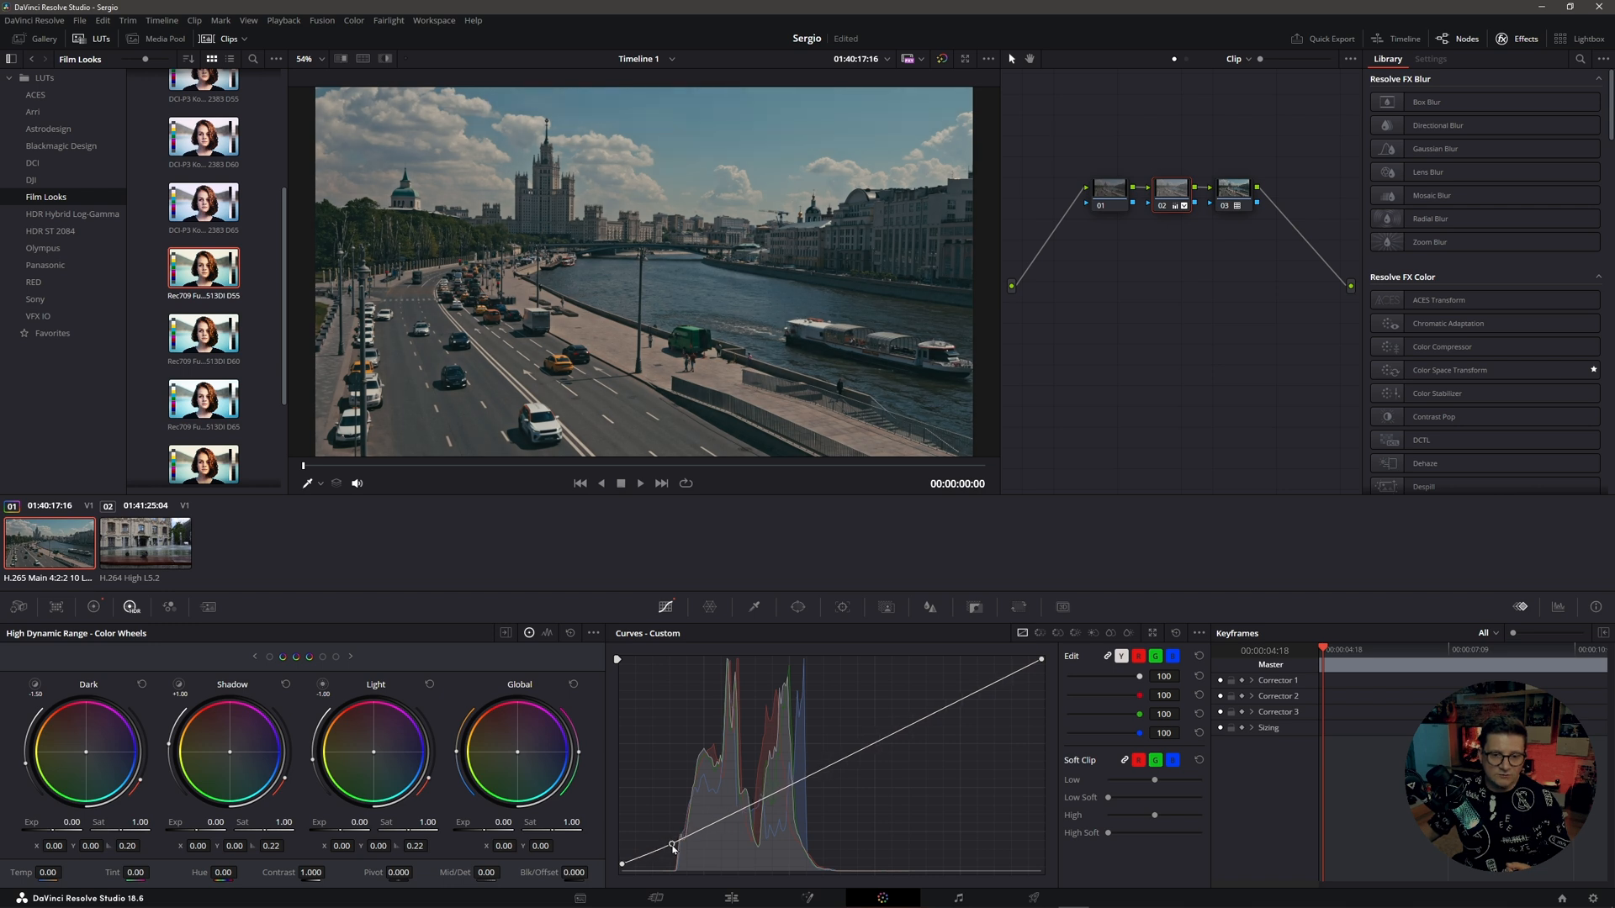
drag(942, 715, 938, 702)
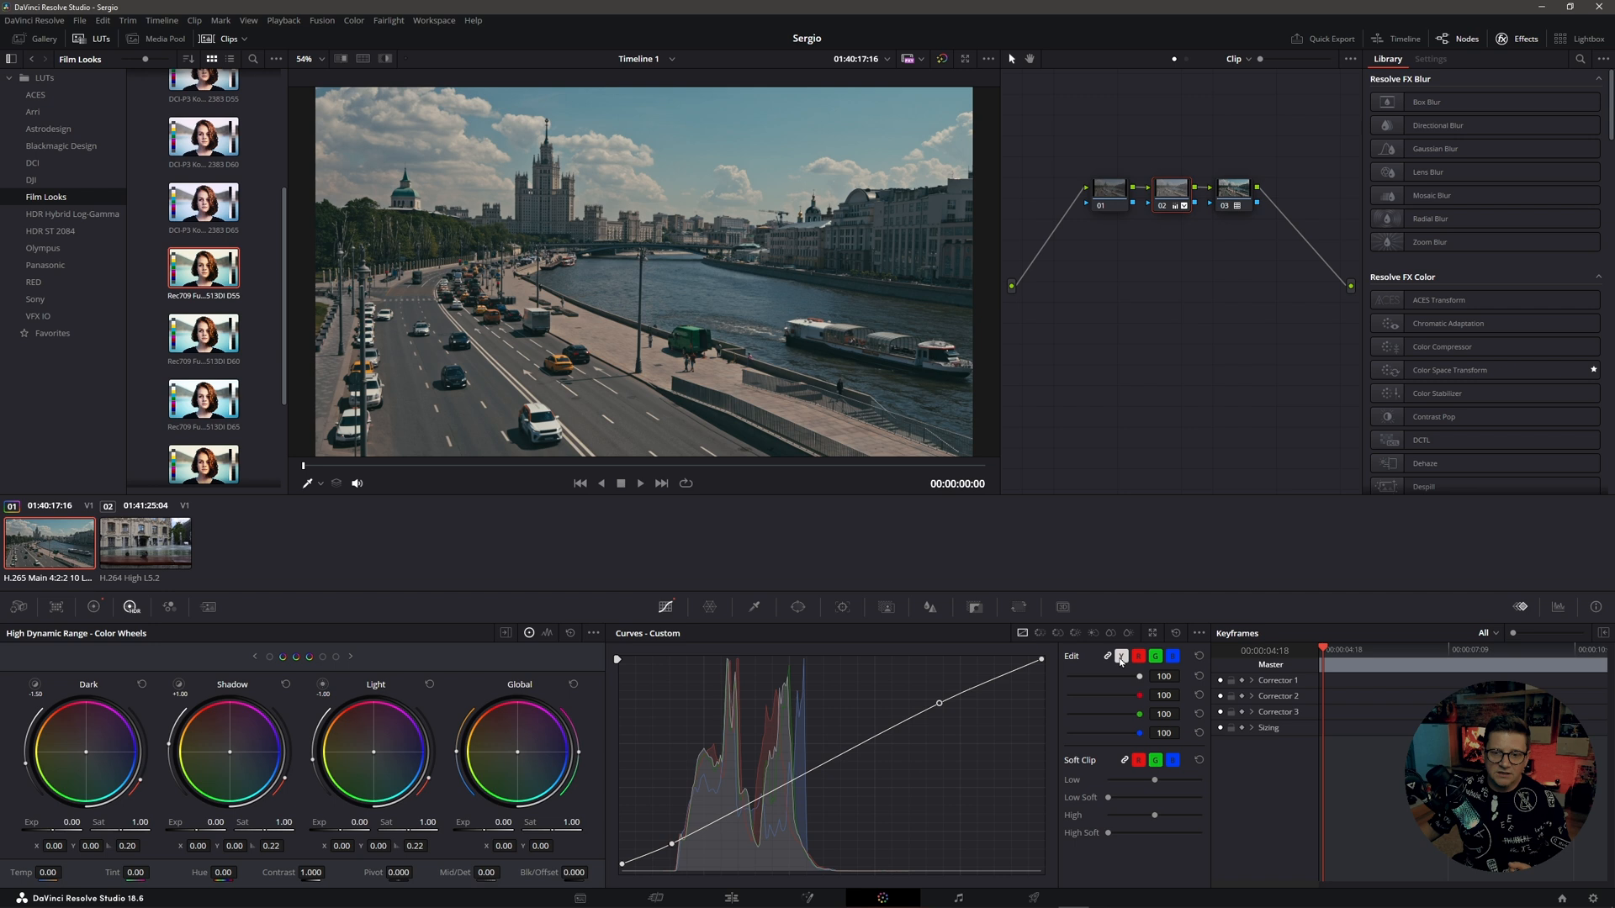
View the custom curve's red, green and blue channels individually, ending on the red channel
click(1138, 657)
click(1155, 657)
click(1172, 657)
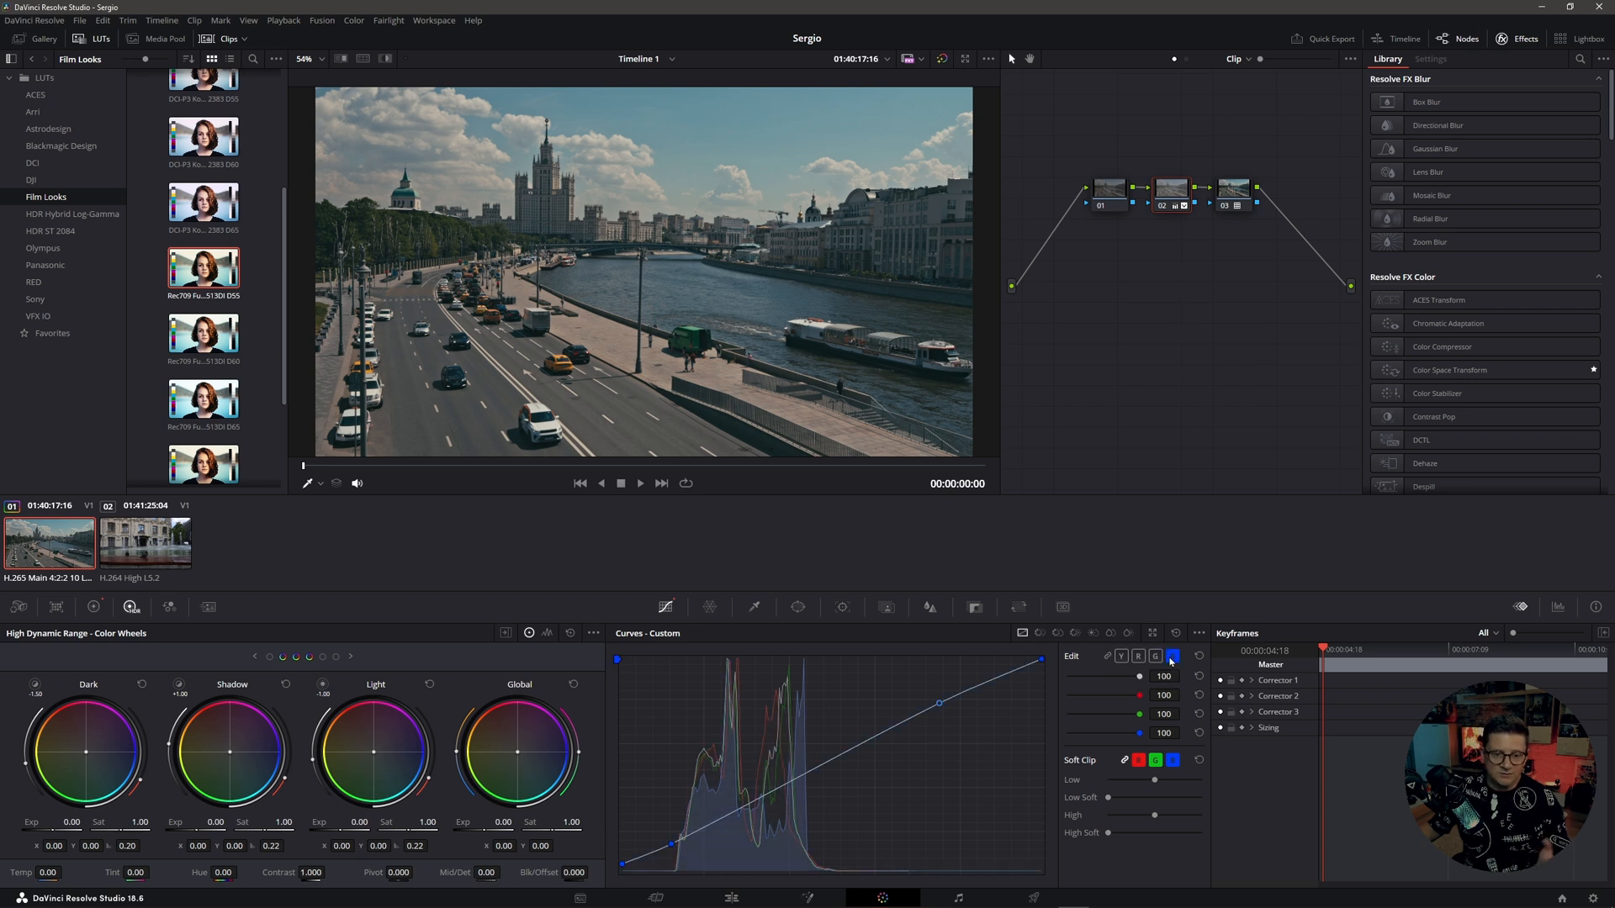
click(1138, 657)
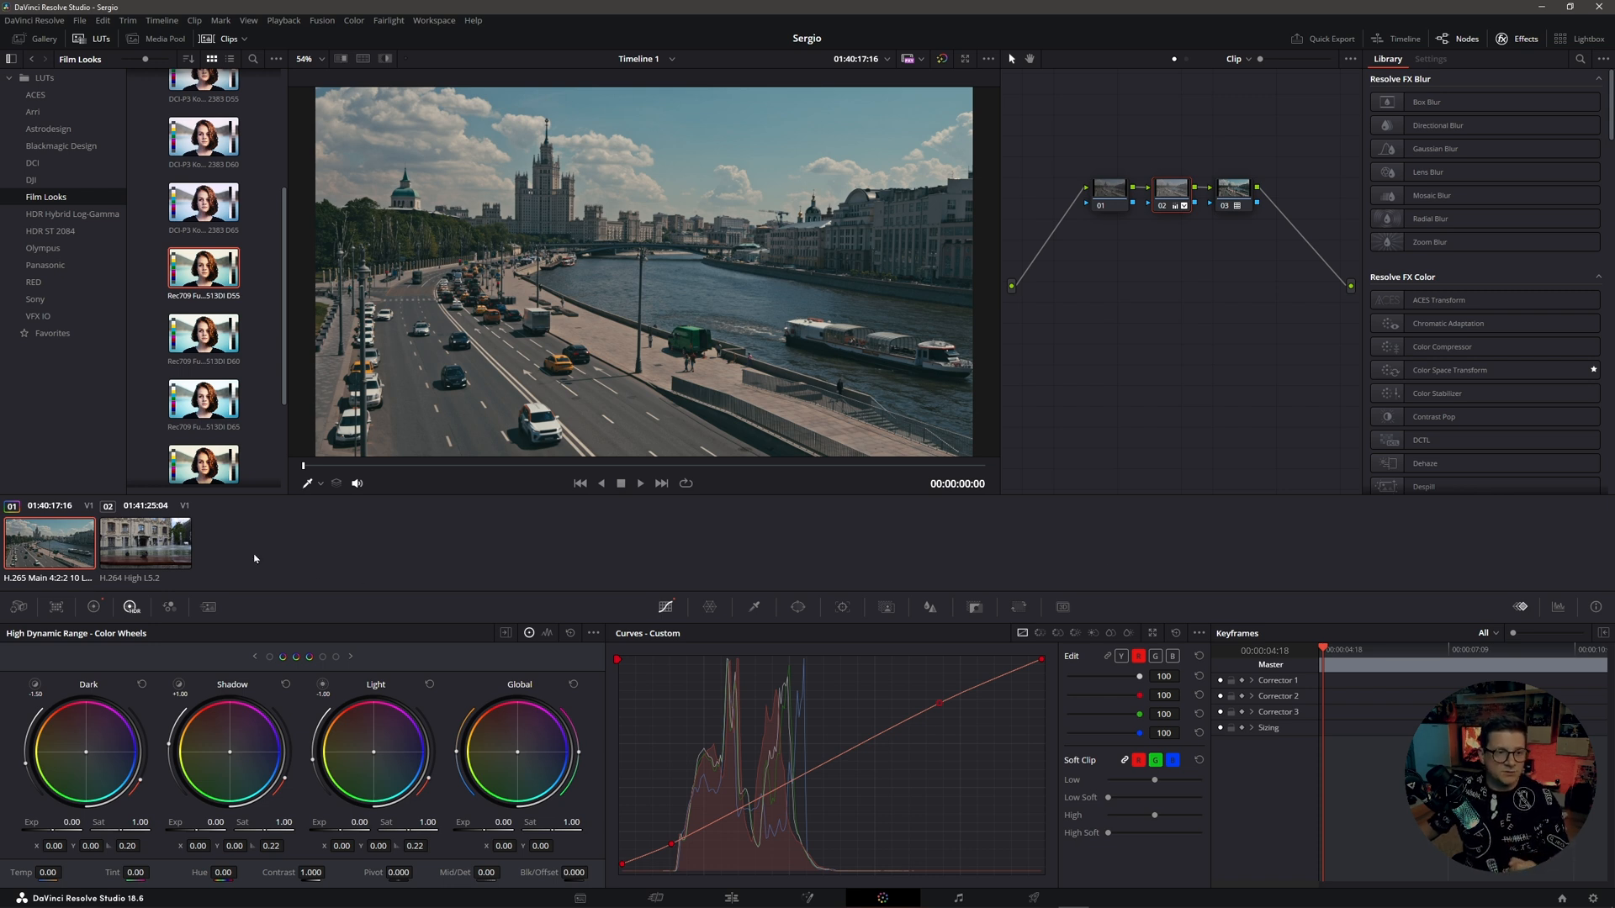
Search the effects for "color" and add Color Space Transform to node 01 of the second clip
click(163, 543)
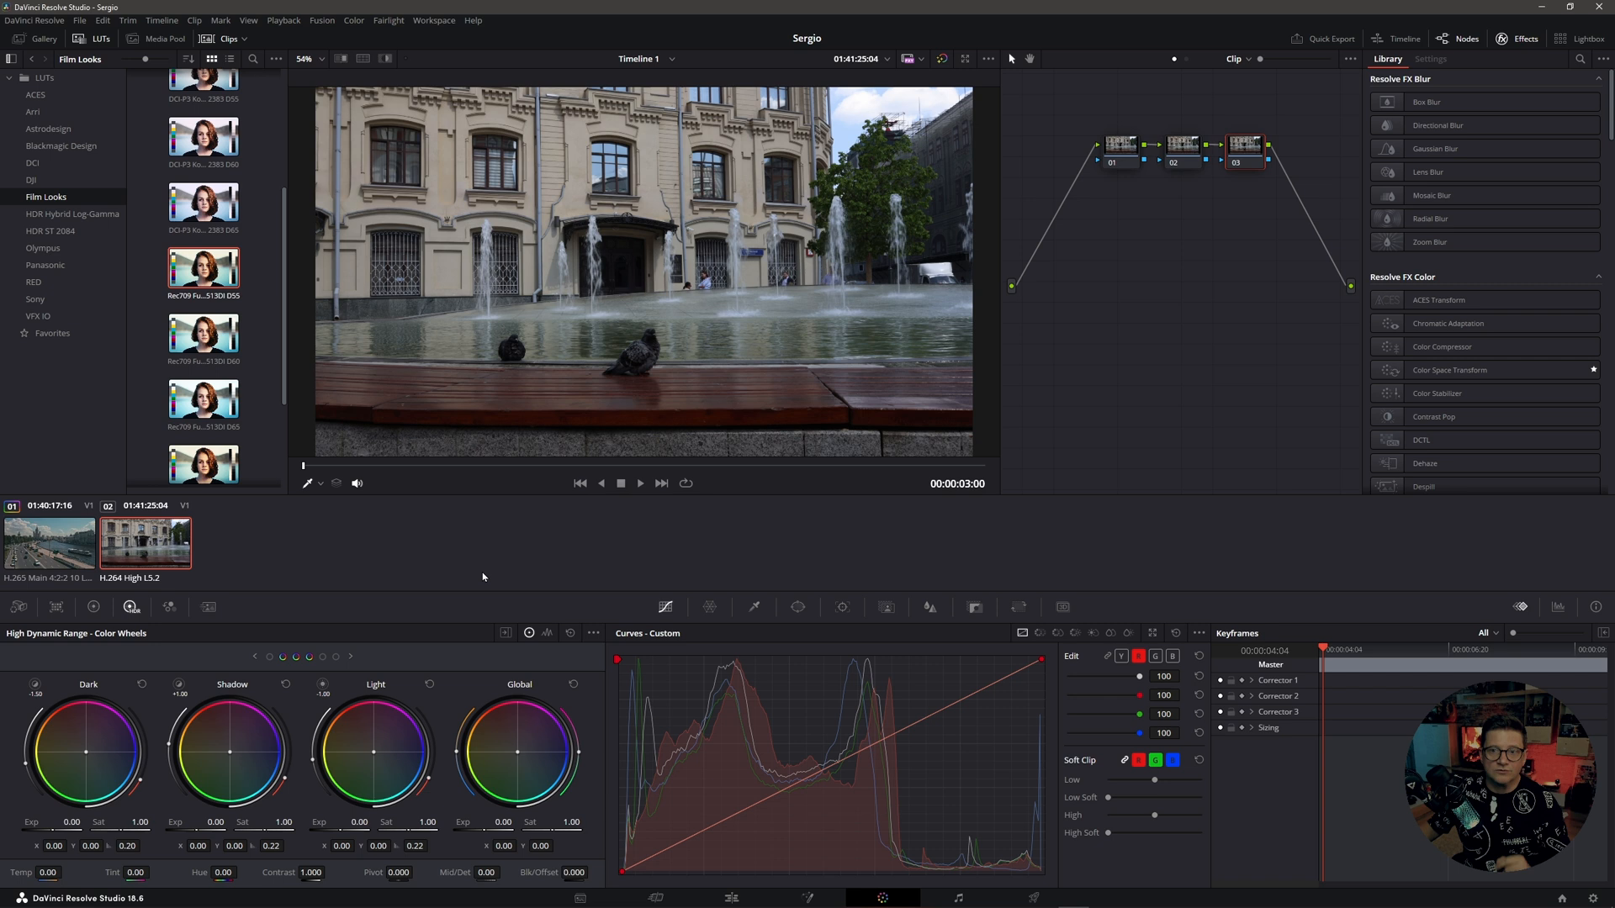
click(1121, 154)
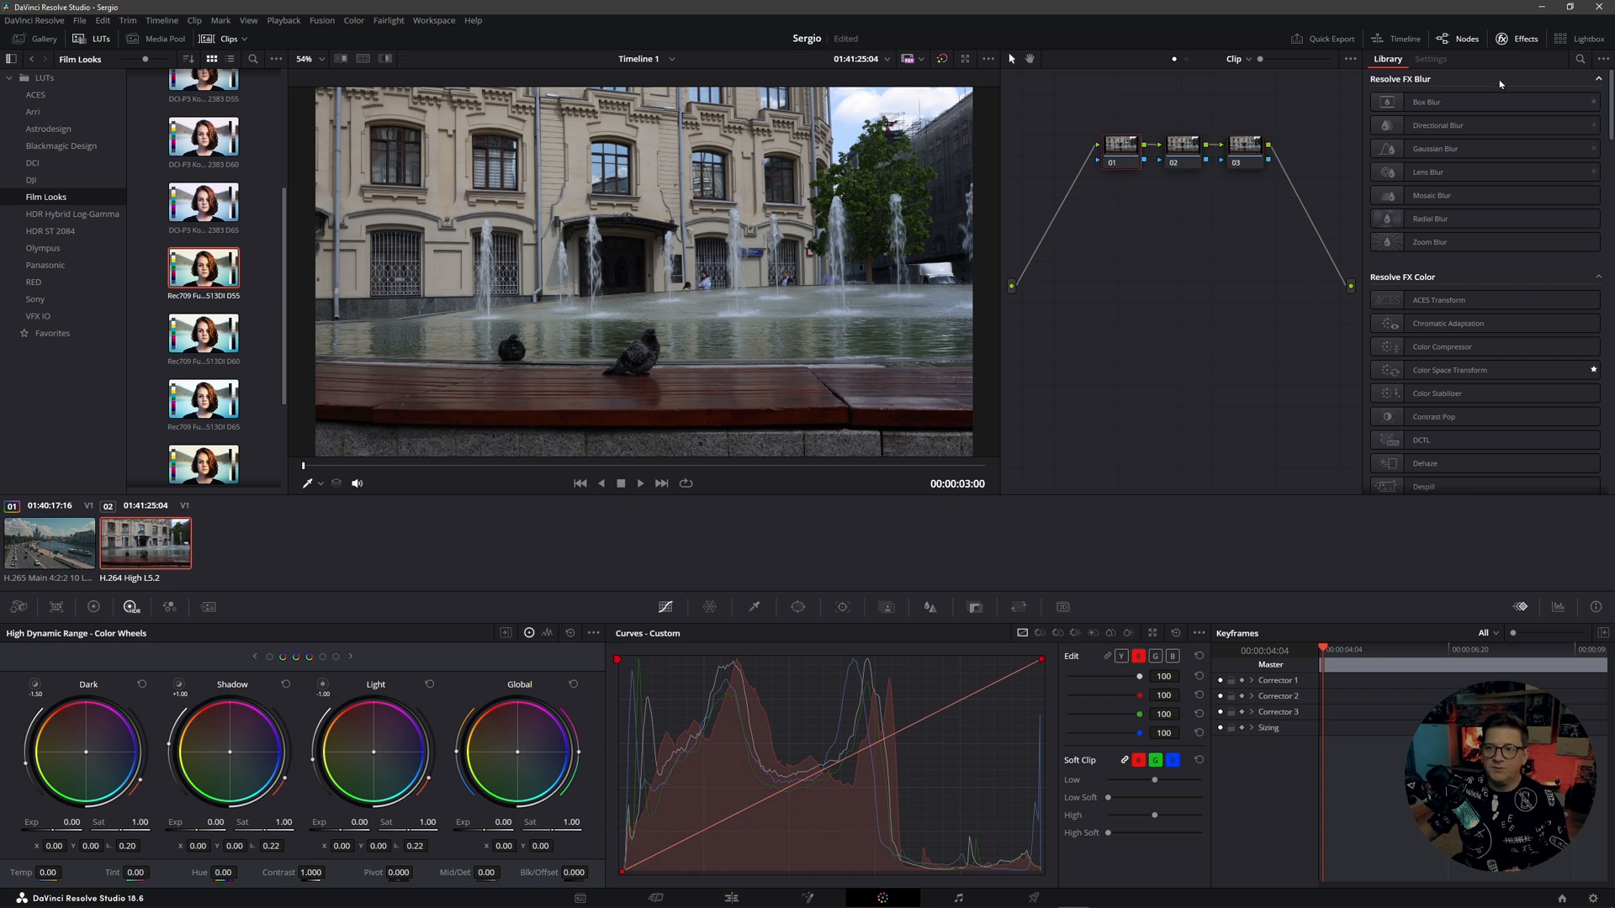
click(1579, 60)
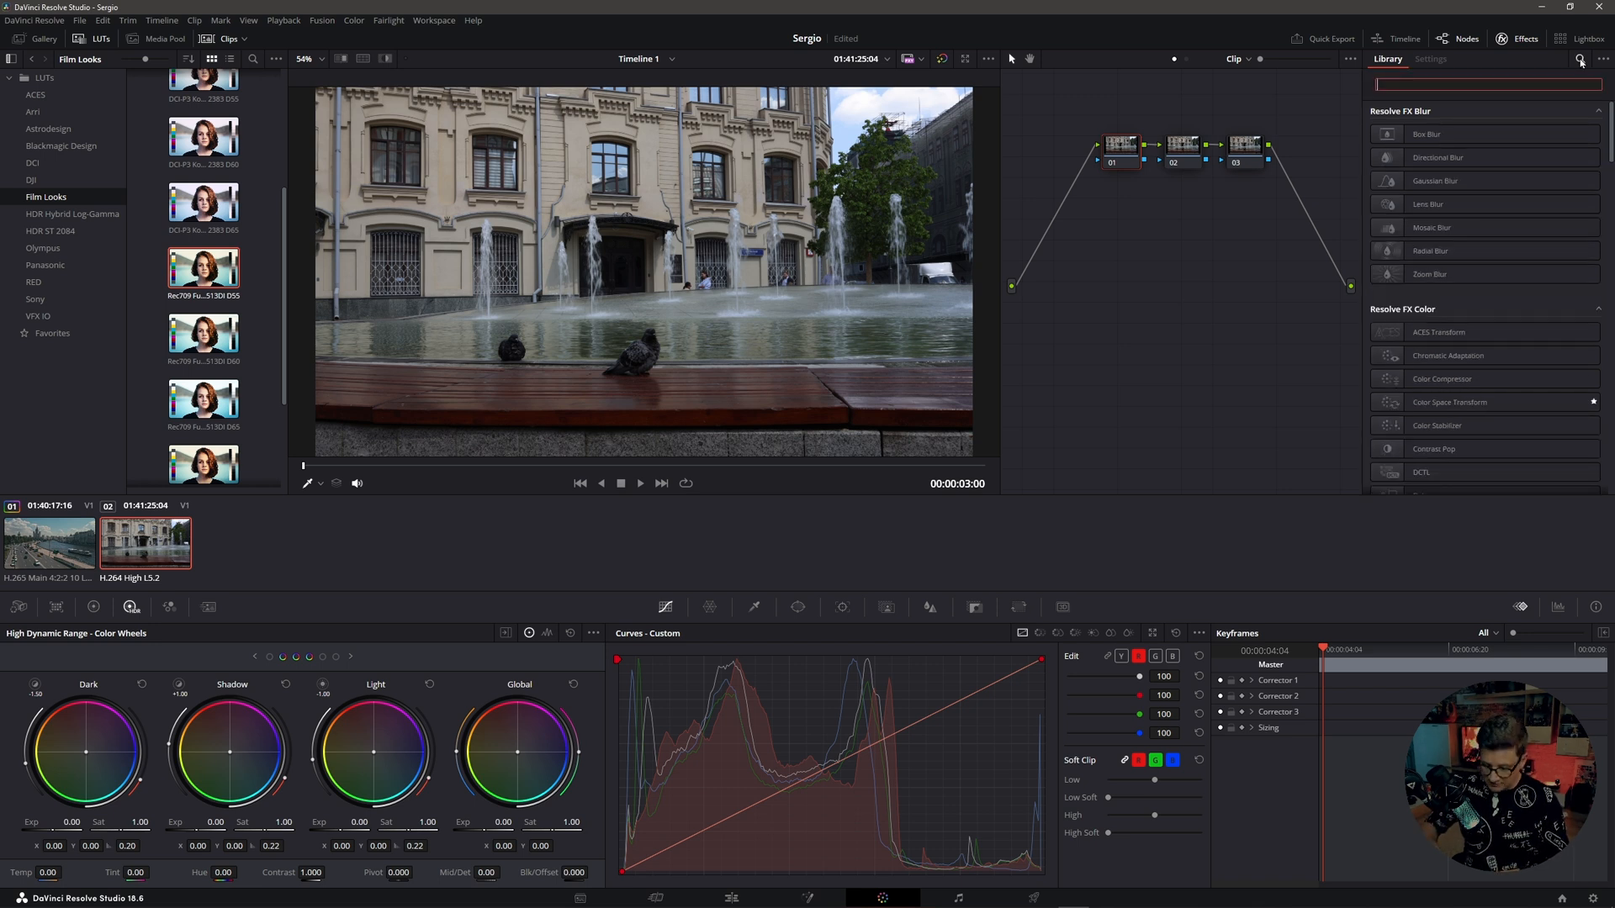
text(color)
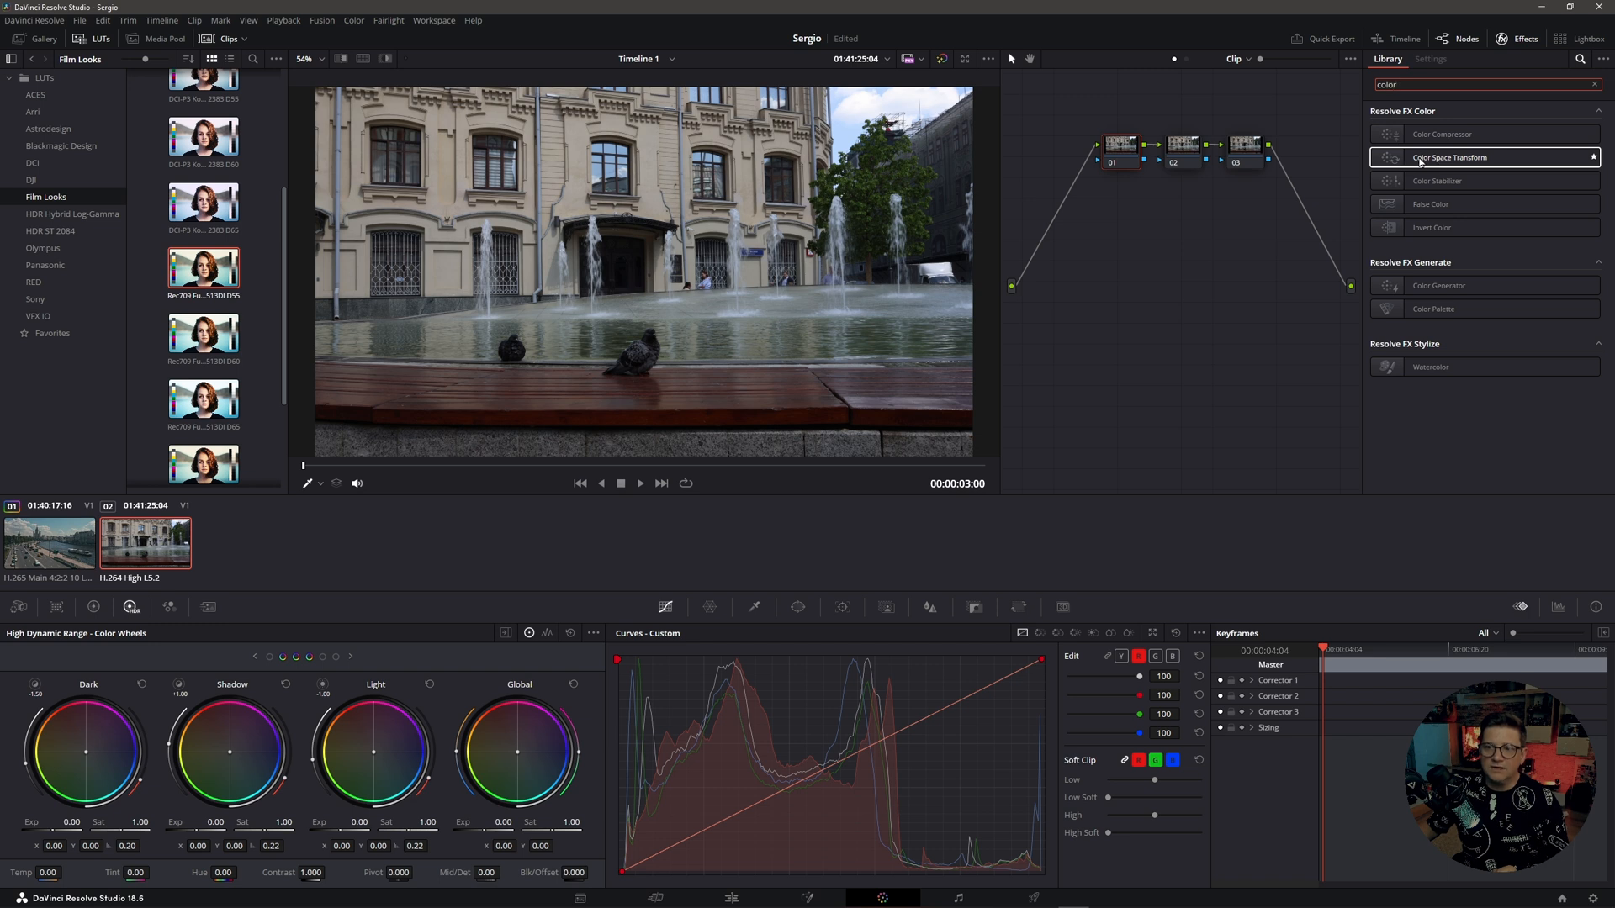
drag(1422, 162, 1121, 154)
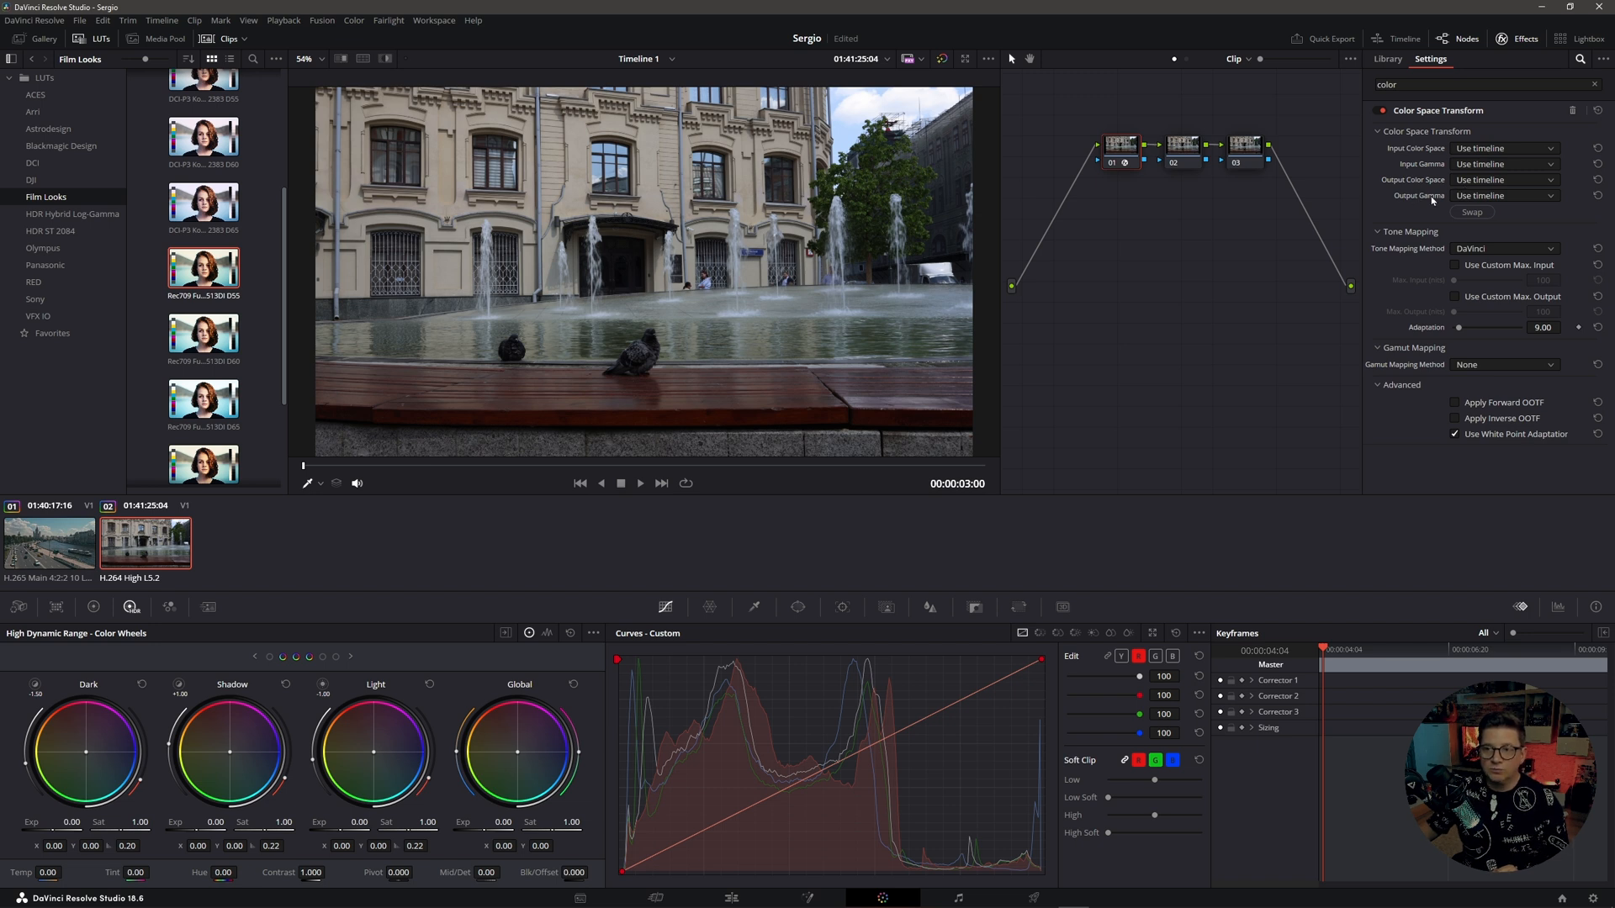
Set the Color Space Transform's Output Gamma to Cineon Film Log and apply the Rec709 Fu...513DI D55 film look LUT to node 03
click(1551, 197)
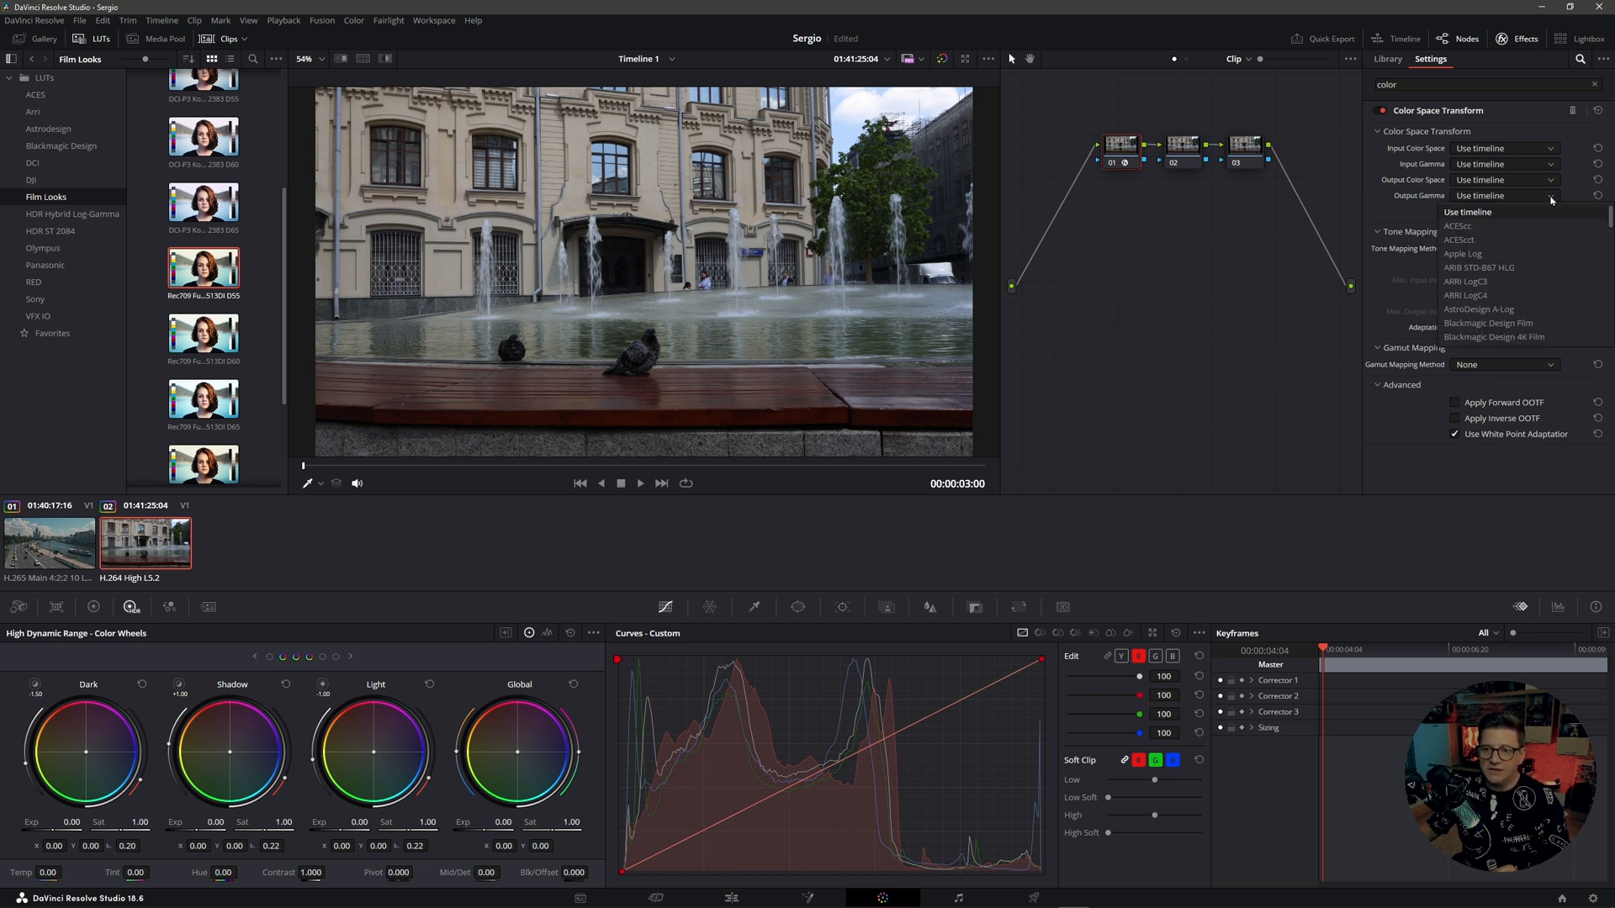
scroll(1505, 278, down, 4)
scroll(1480, 290, down, 2)
click(1465, 297)
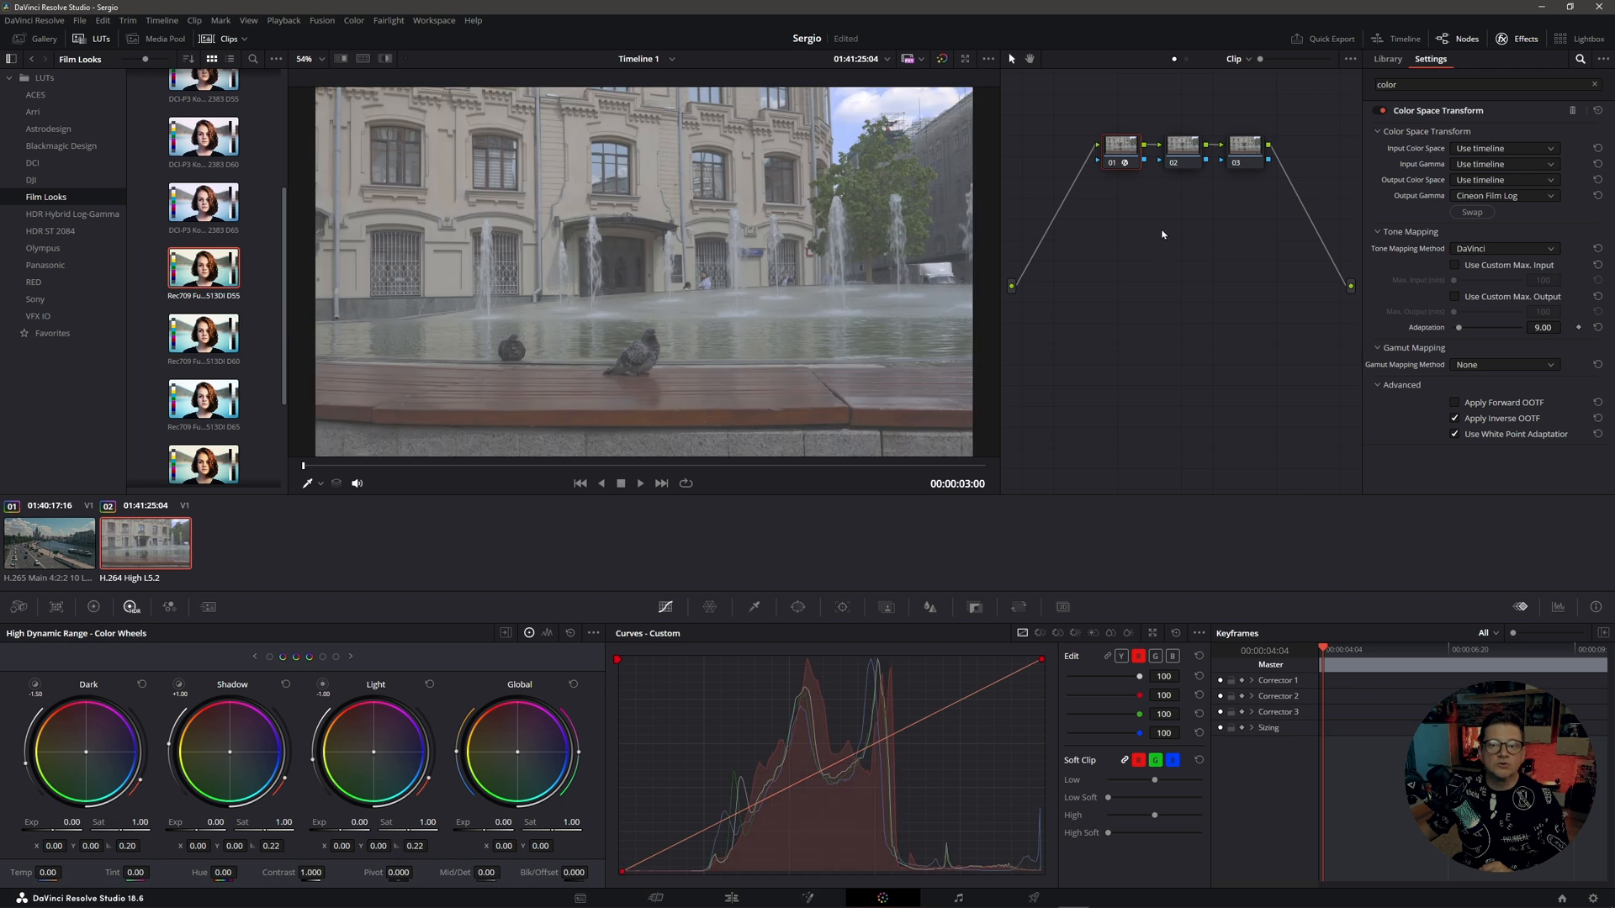
click(1247, 156)
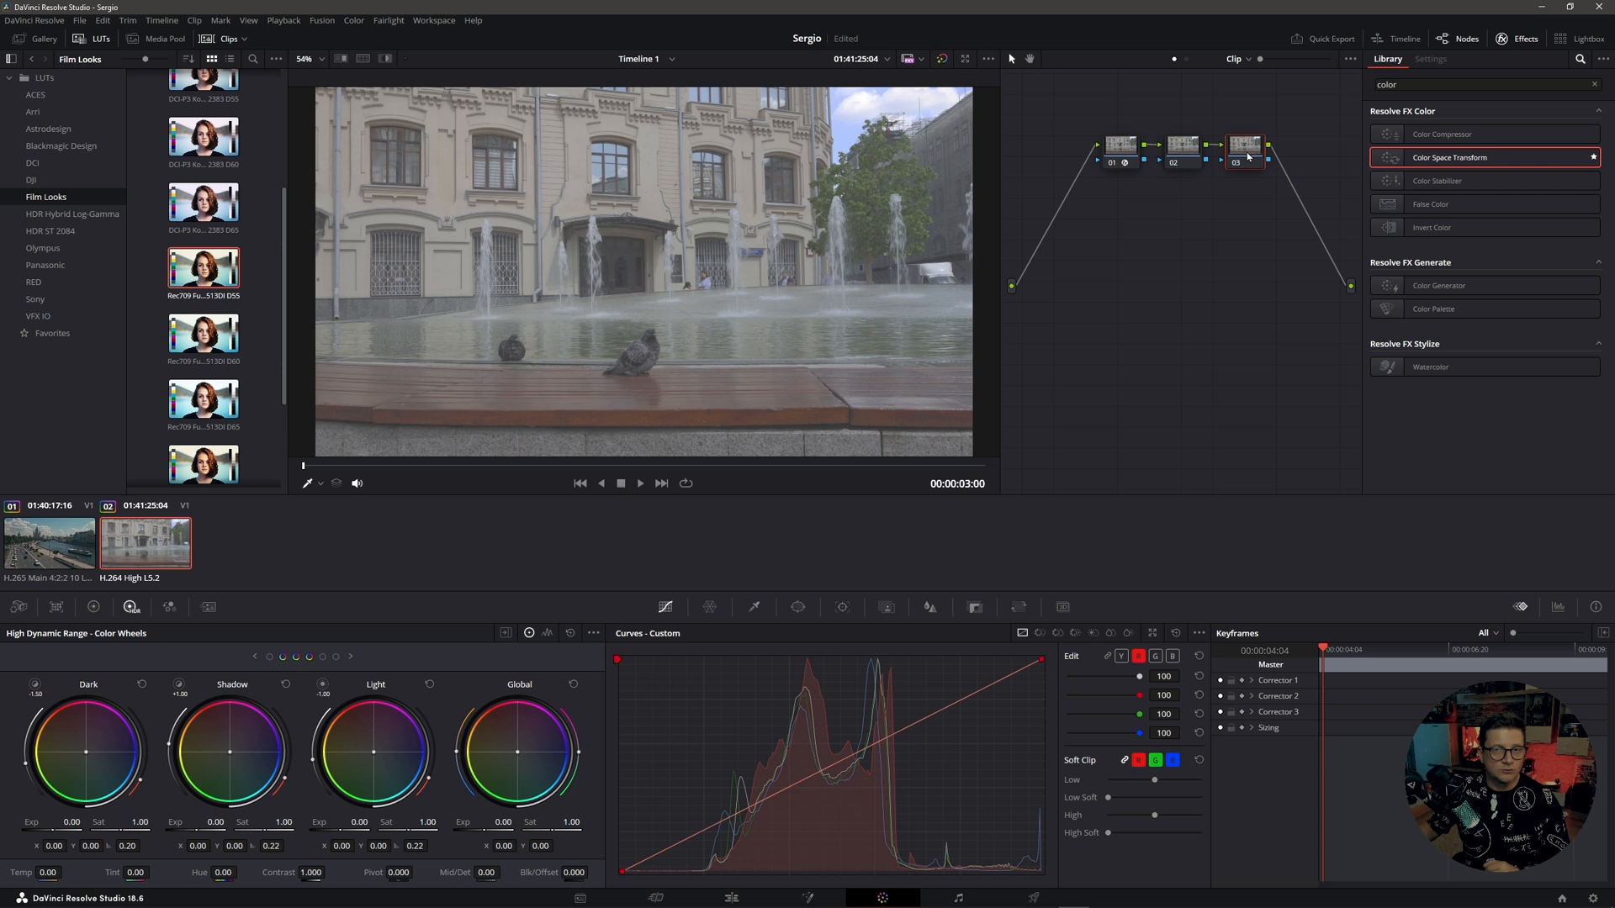
double_click(199, 270)
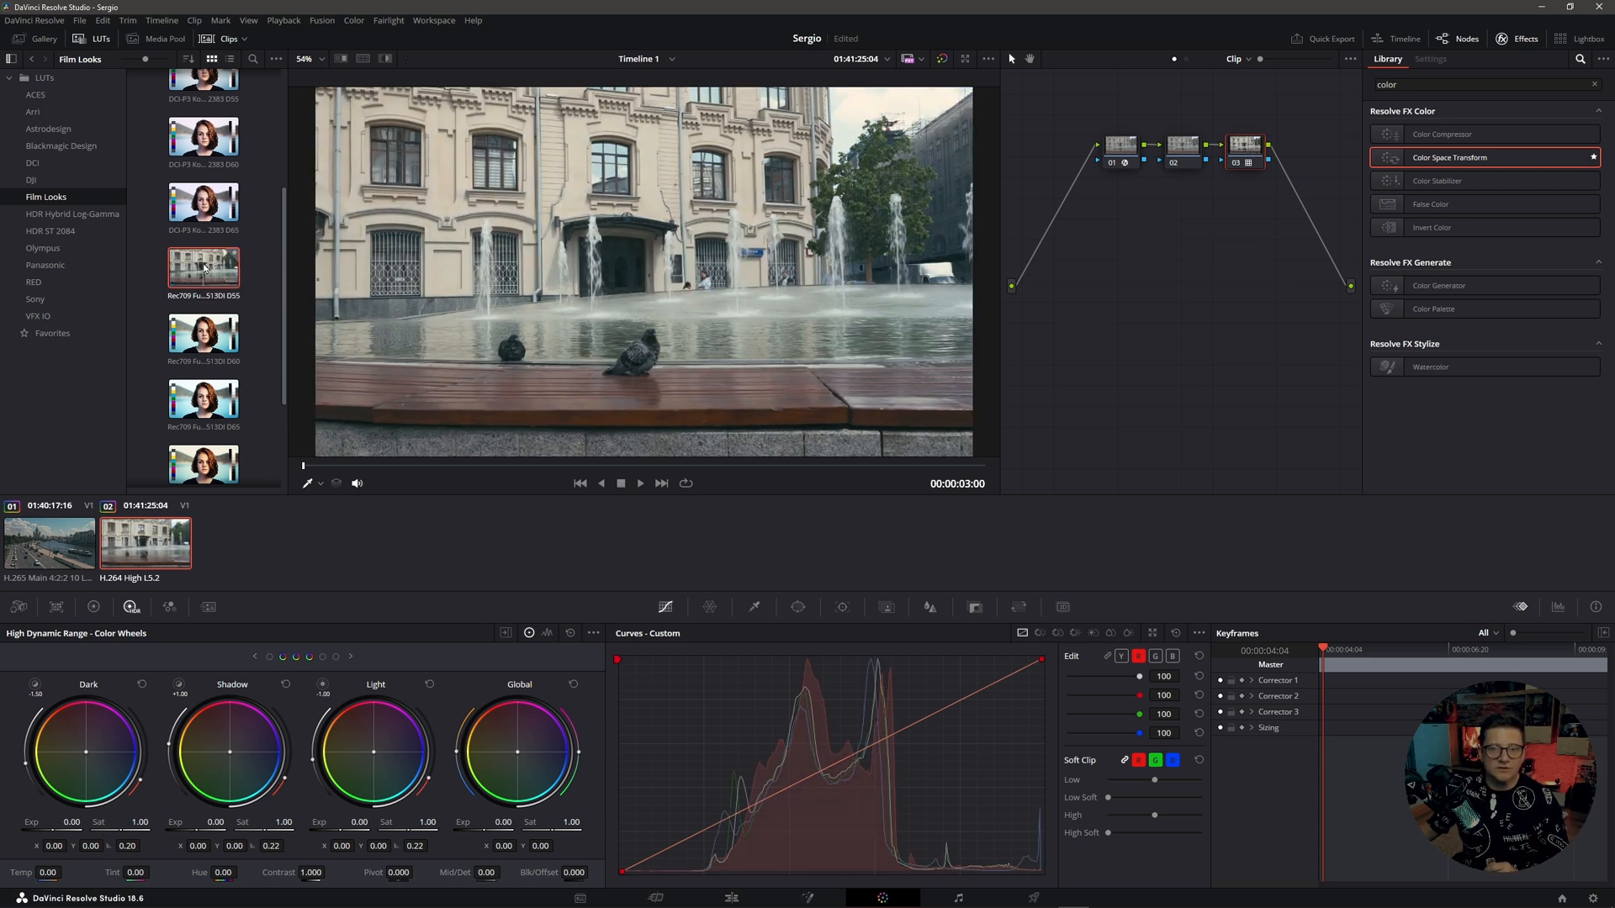
Set node 02's HDR Contrast to 1.020 and slightly lower a point in the shadows of its combined custom curve
click(1188, 153)
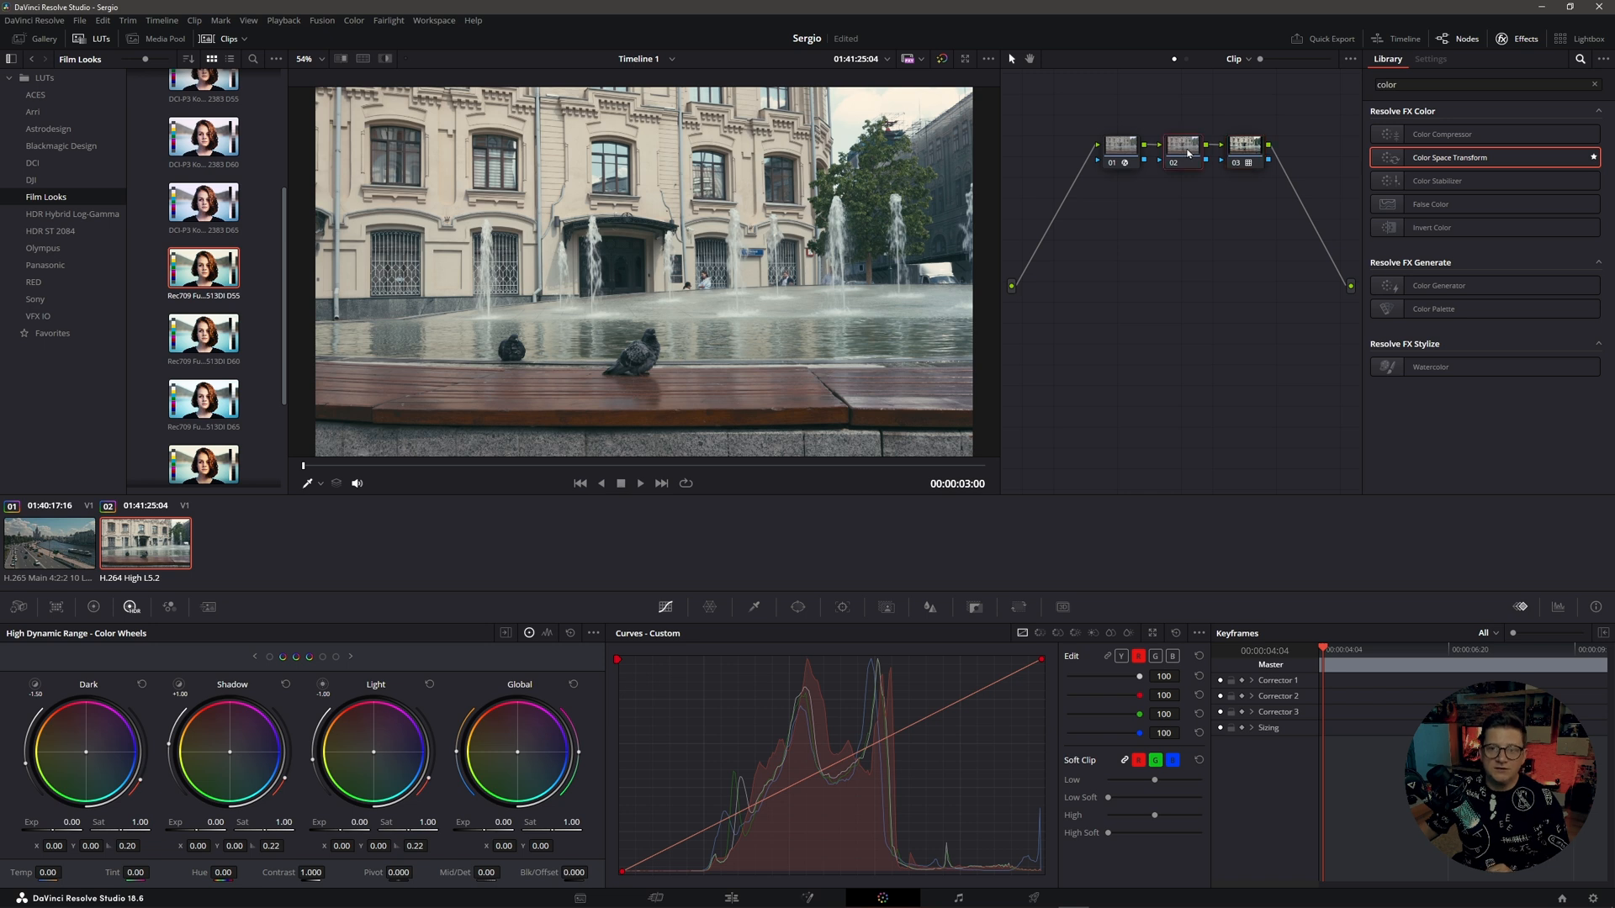
drag(311, 873, 320, 873)
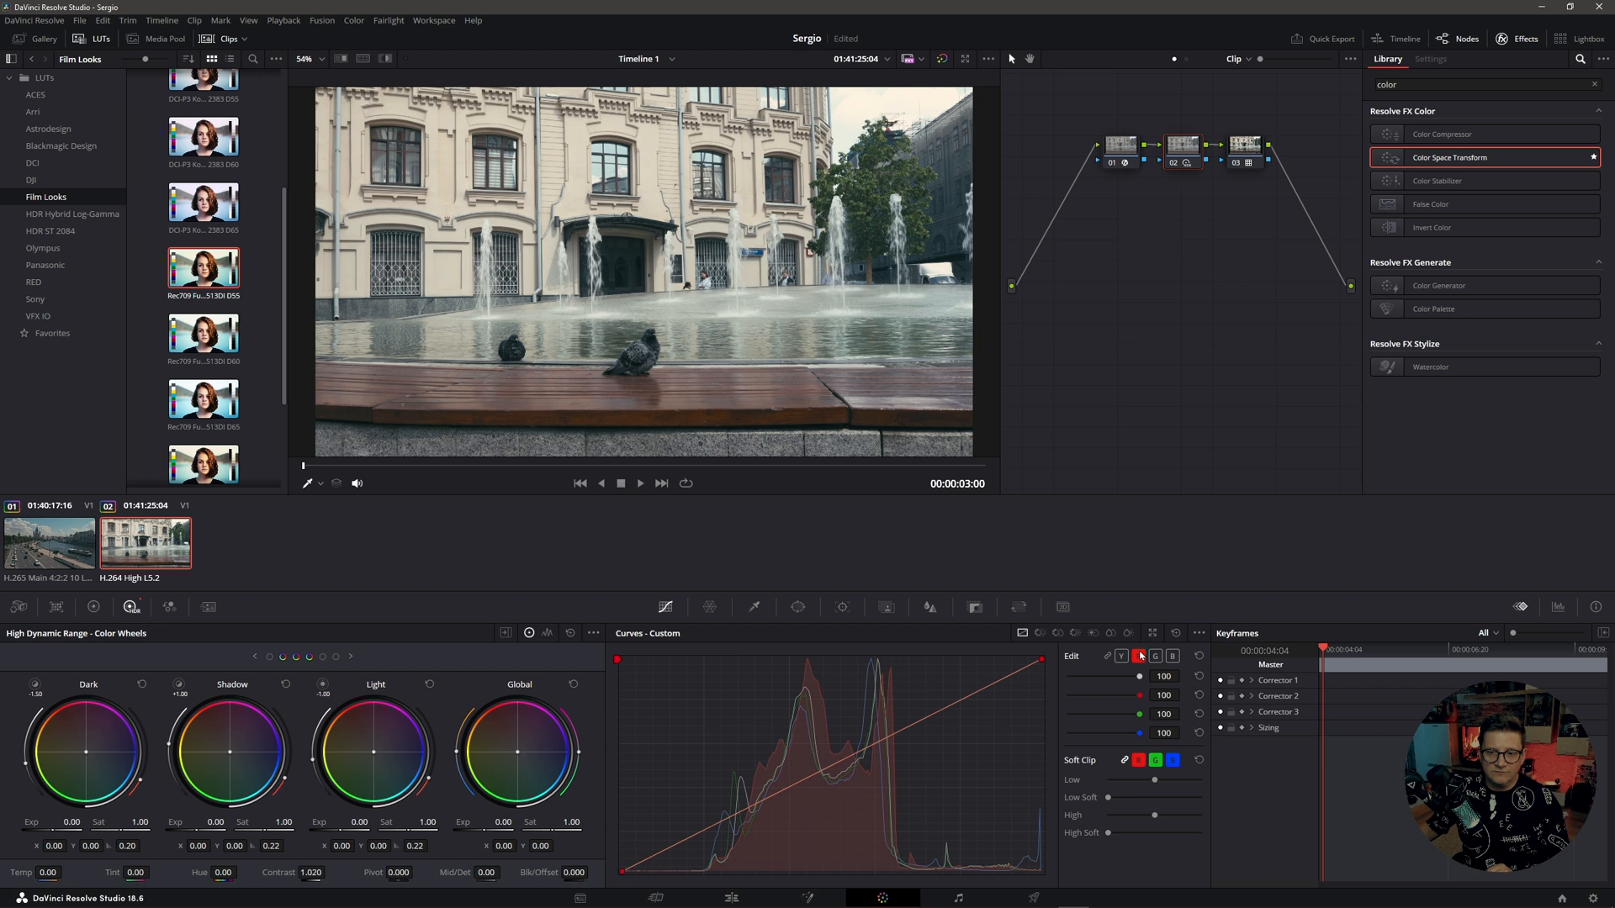
click(1140, 655)
drag(705, 828, 706, 838)
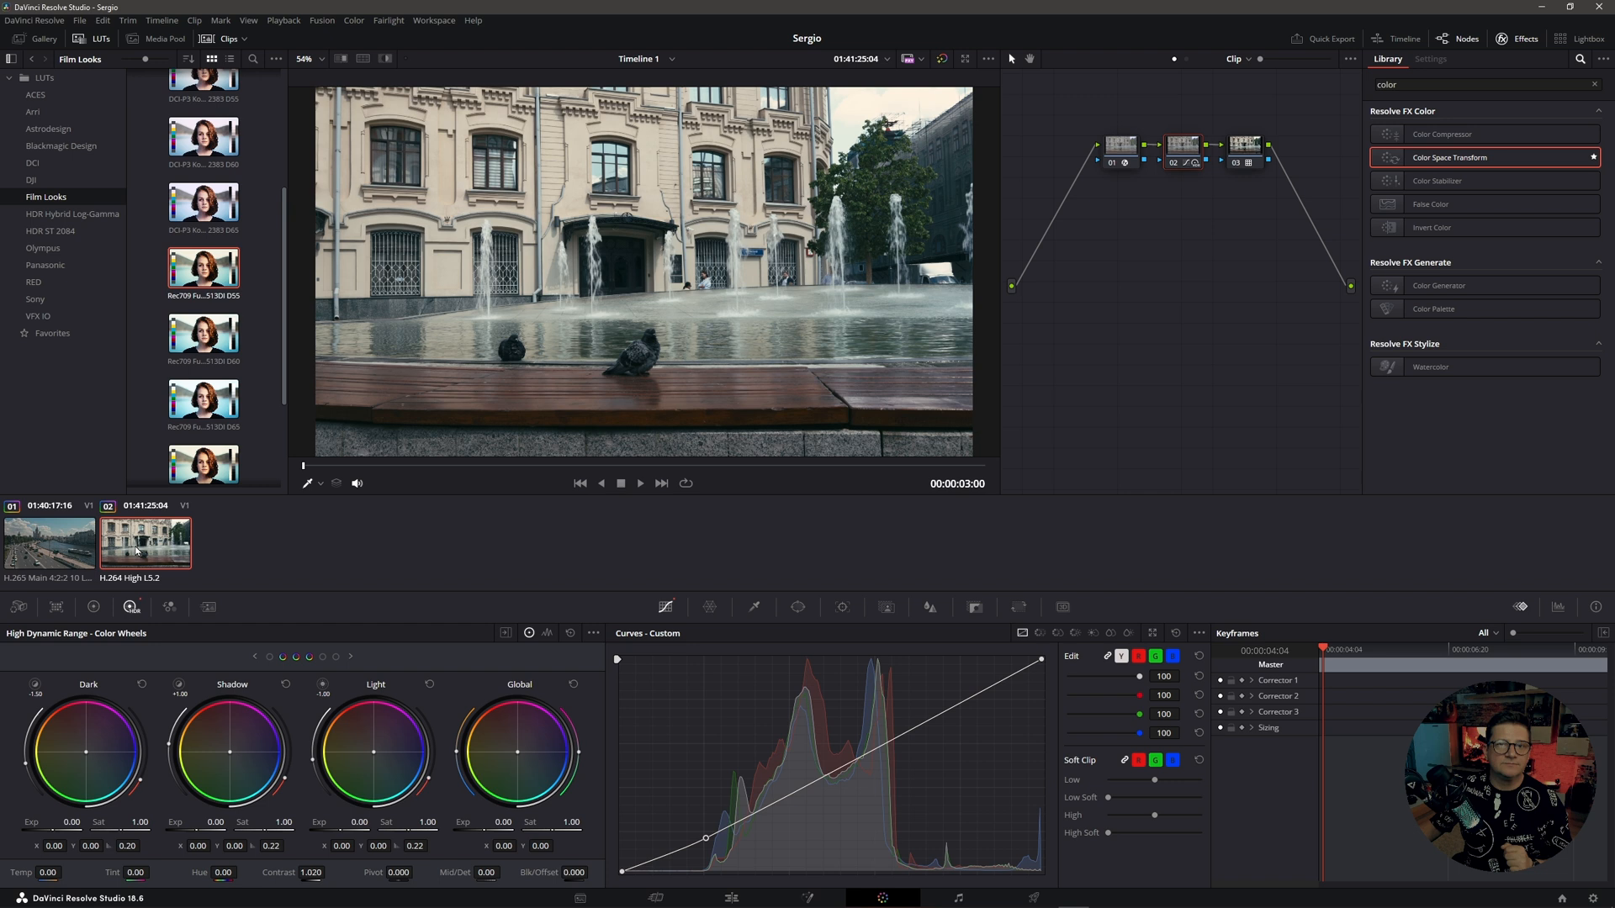
Apply the first clip's grade to the second clip and select its node 01
right_click(28, 551)
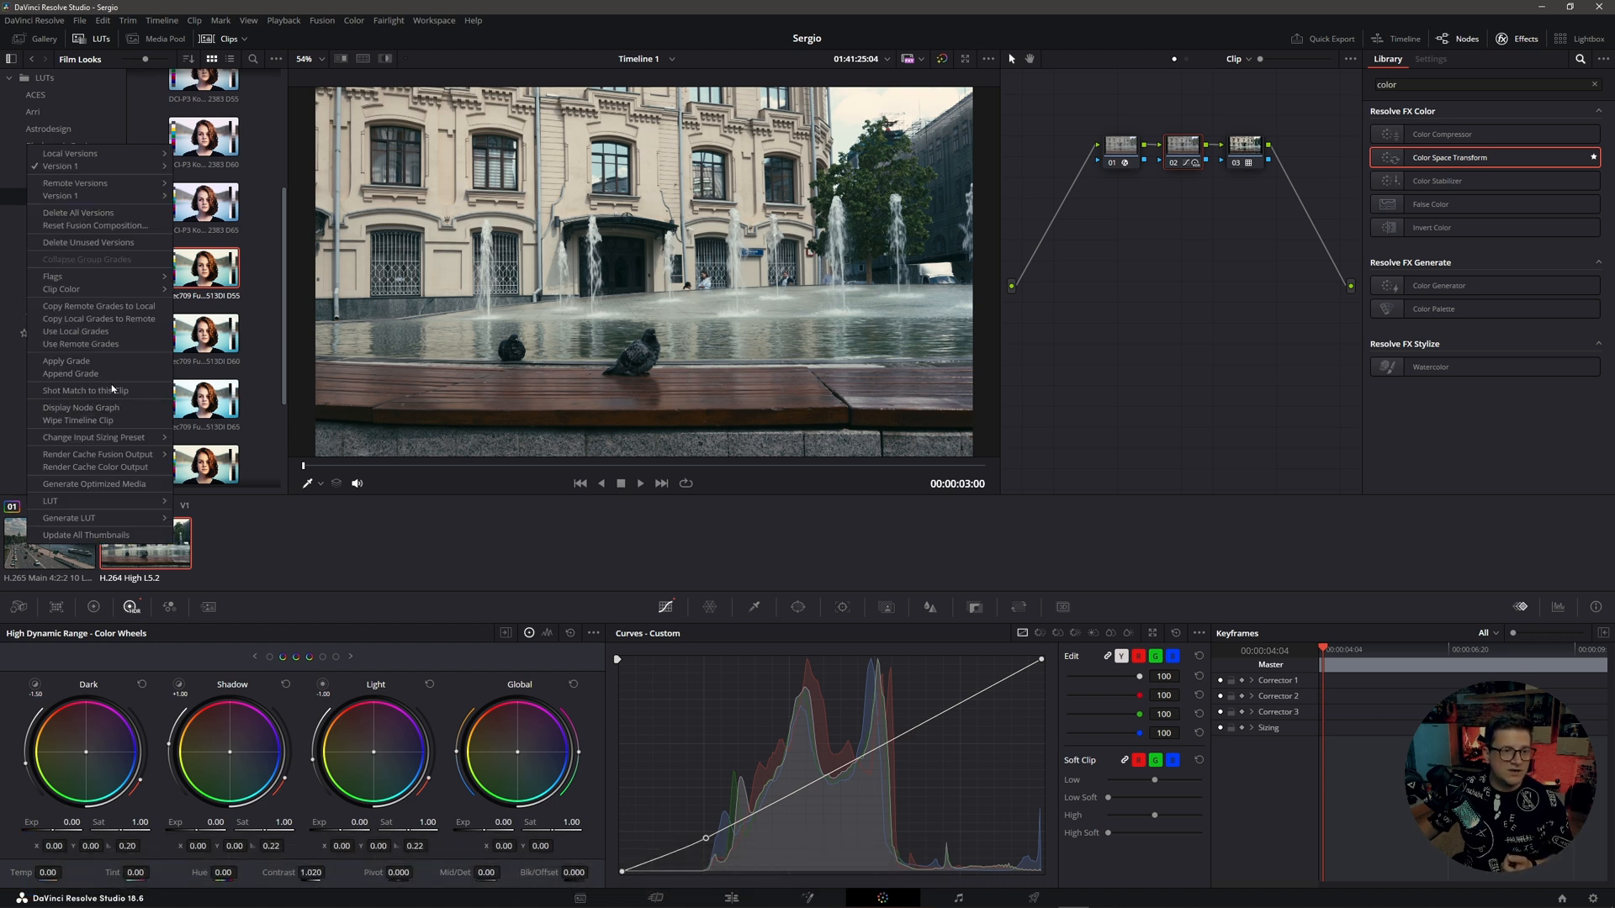
click(91, 365)
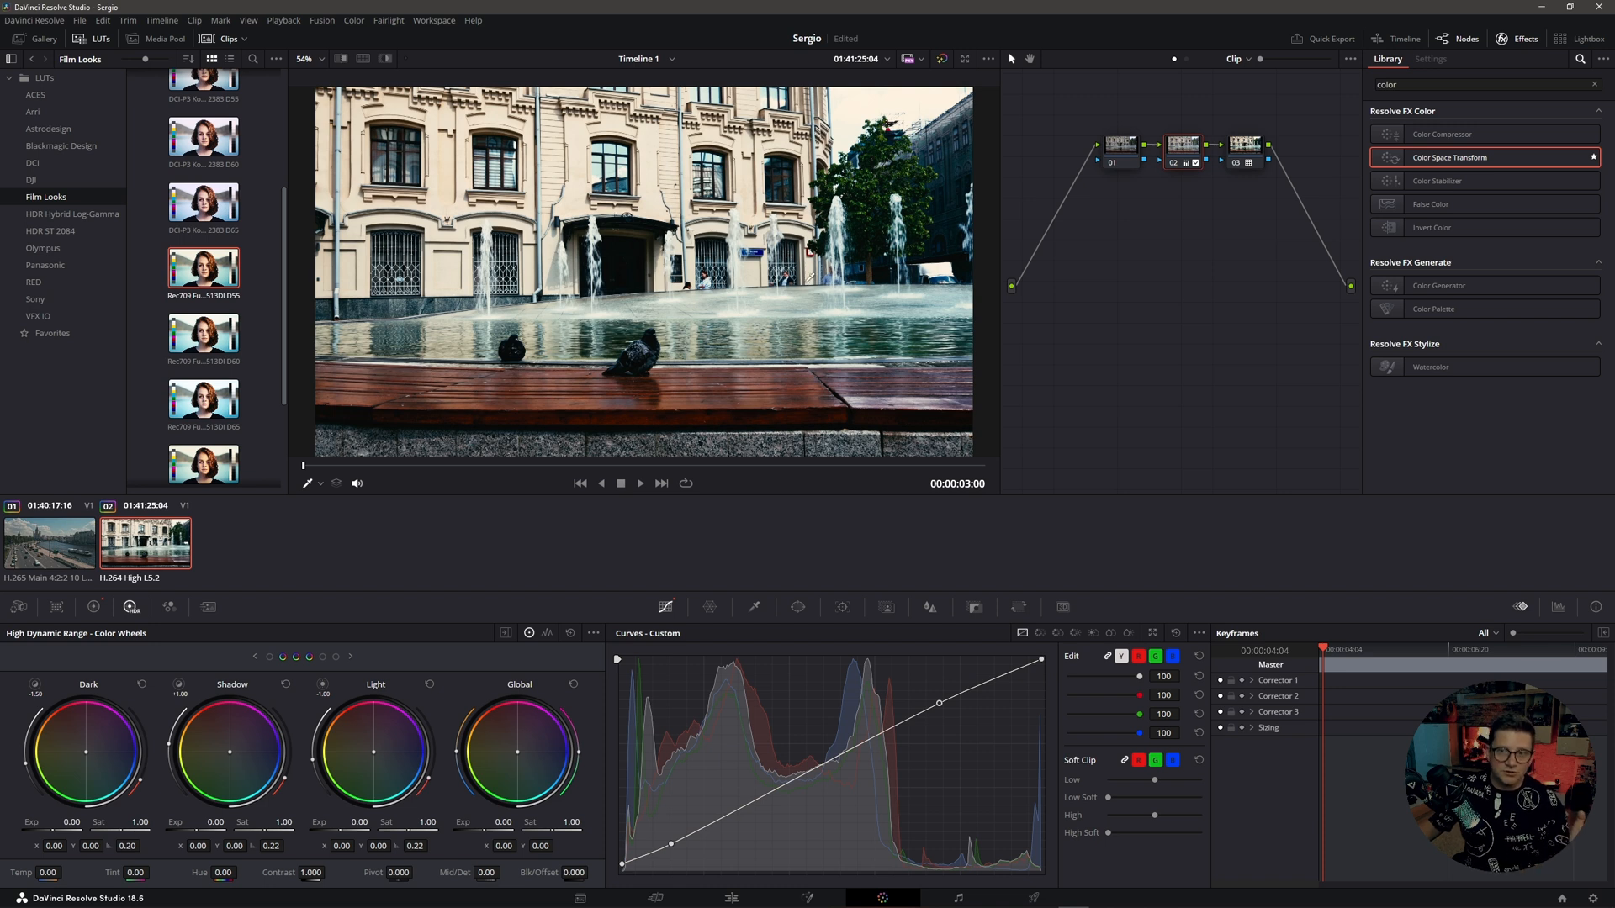
click(1127, 168)
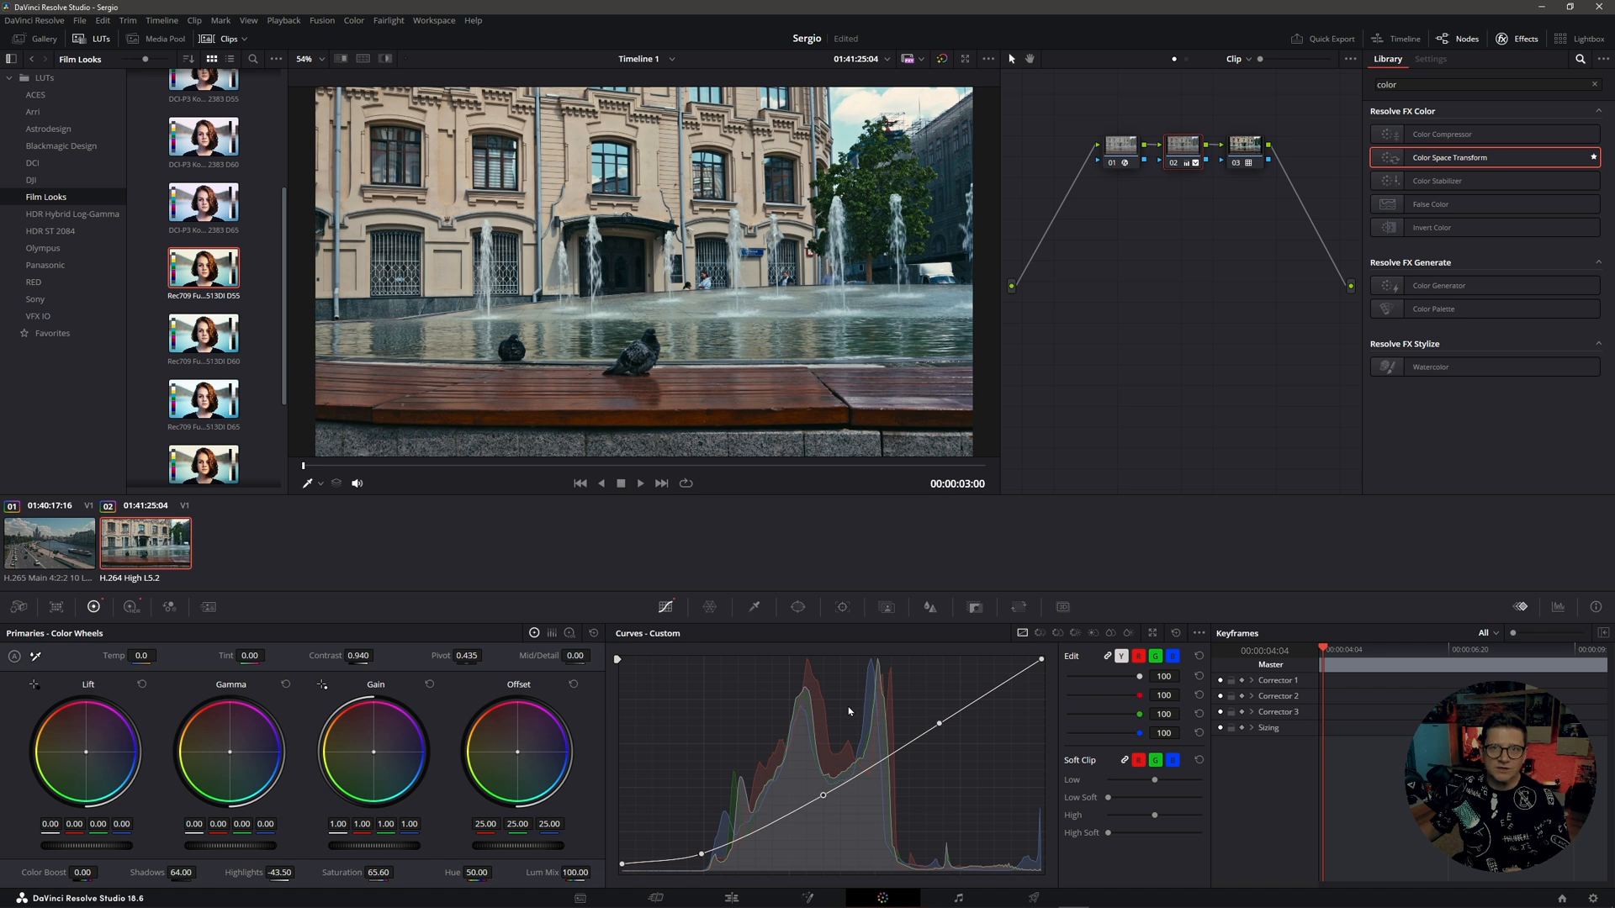
Switch to the Fairlight page, enlarge the Audio 1 and Audio 2 tracks and zoom in on their waveforms
click(959, 899)
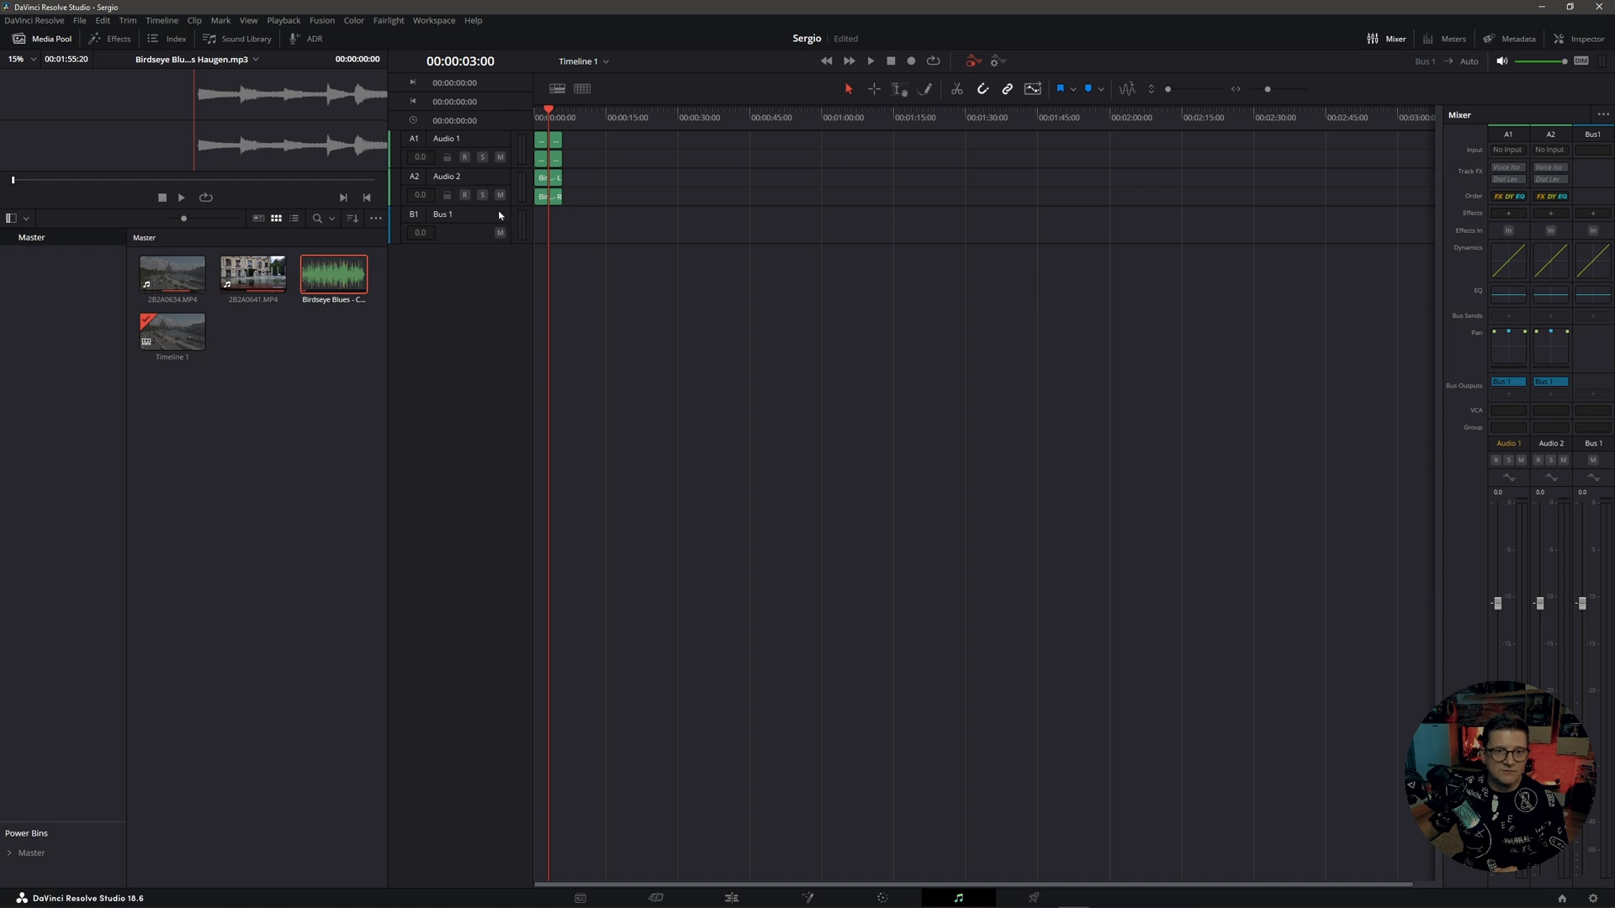
drag(494, 206, 494, 287)
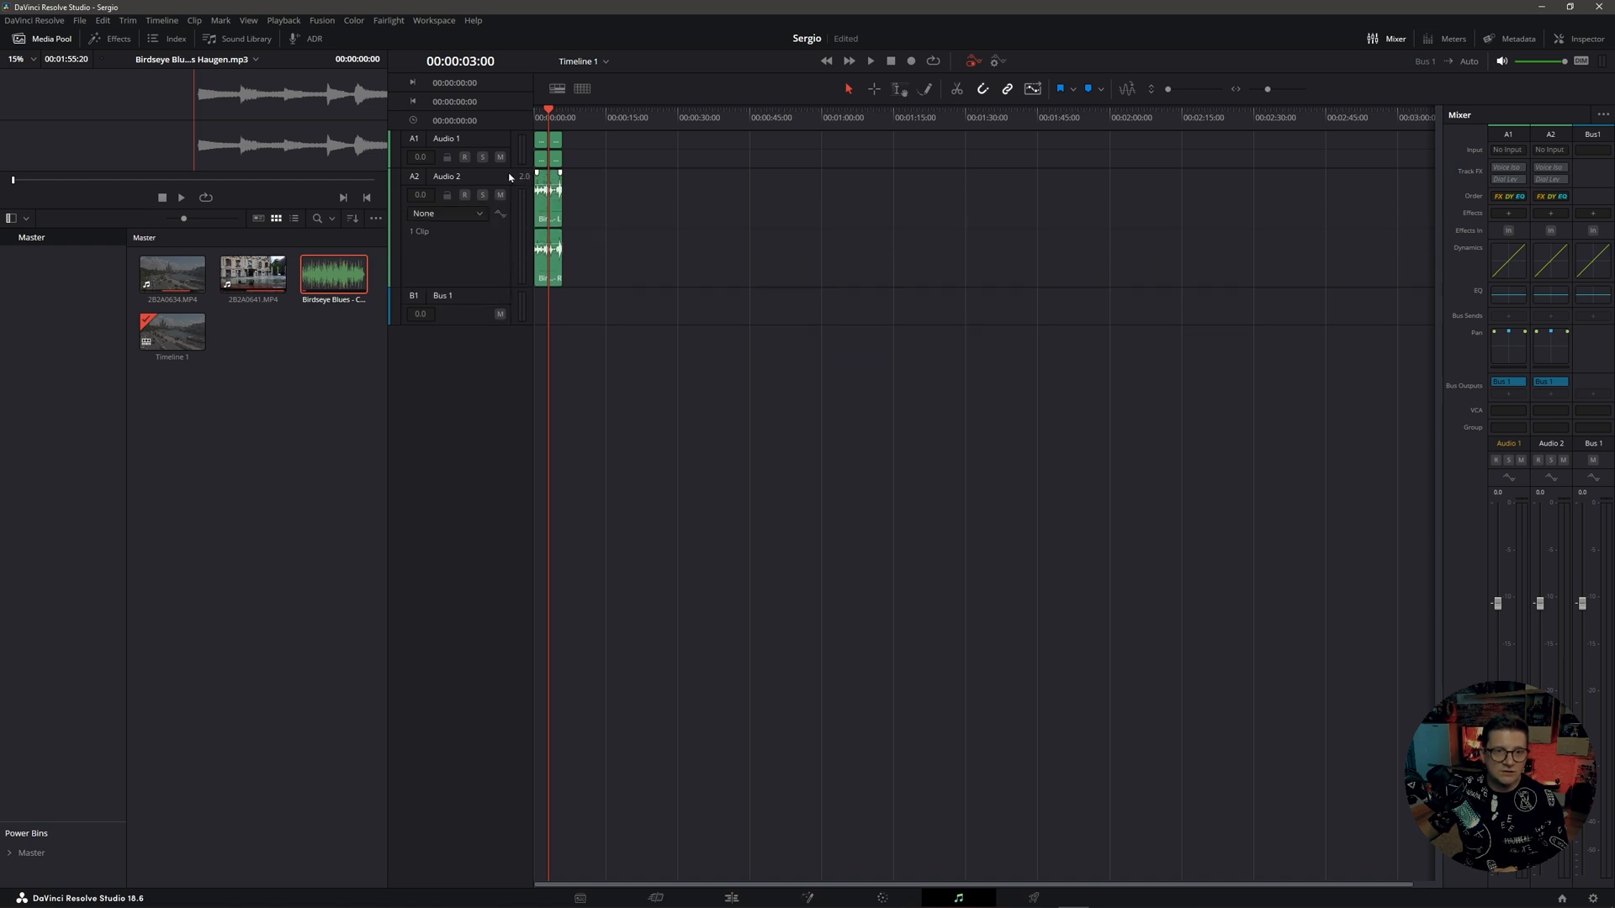
drag(510, 169, 509, 240)
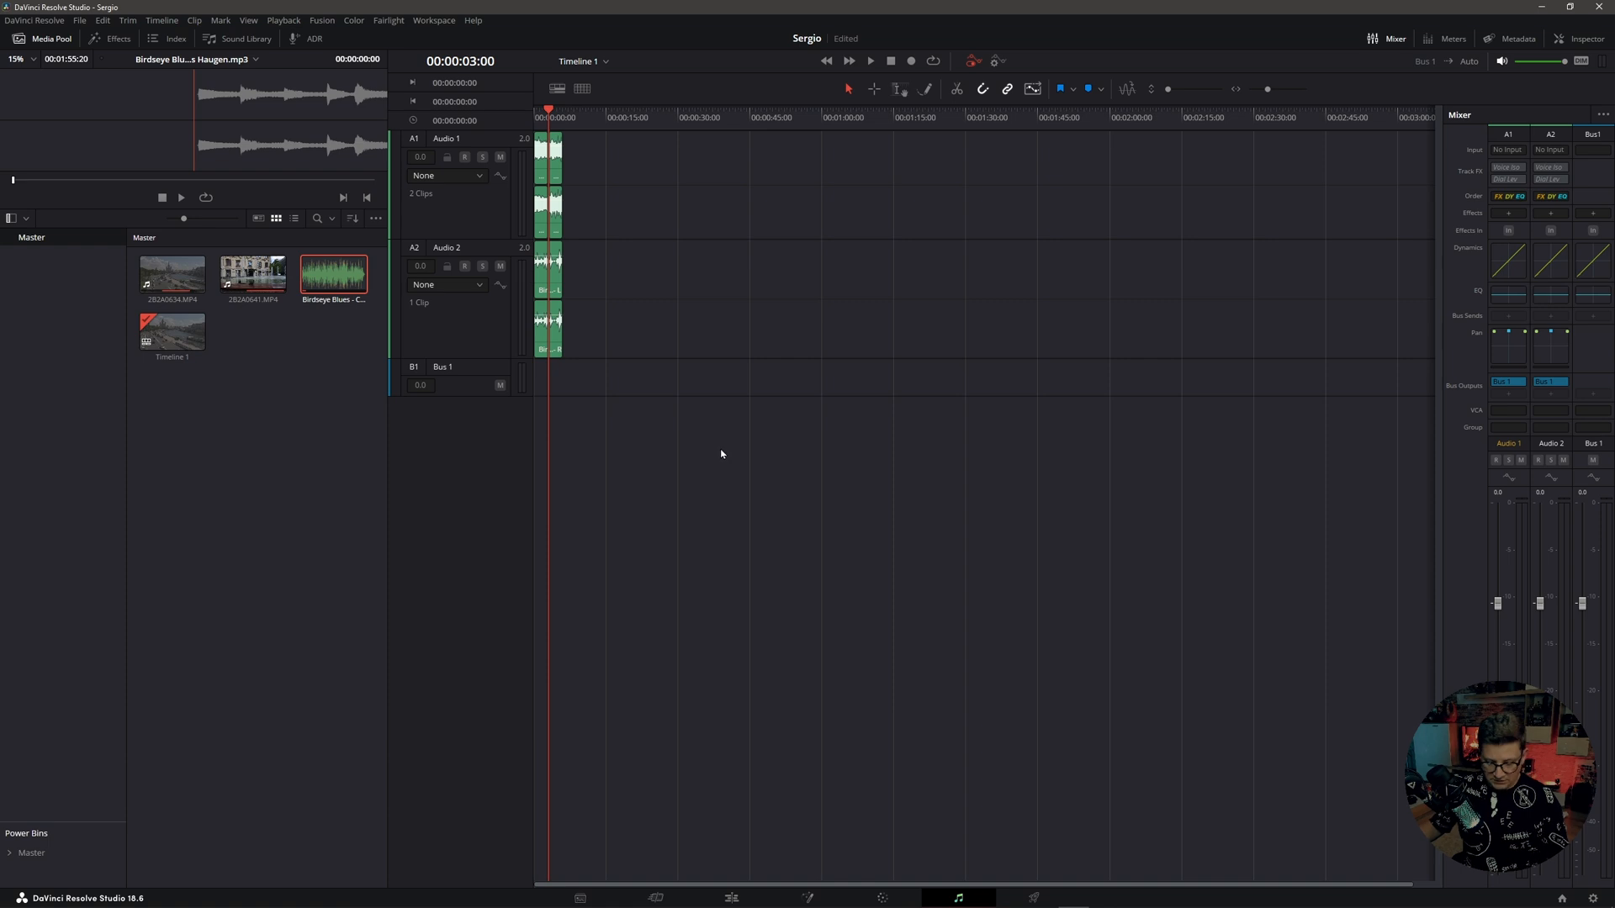
scroll(747, 454, up, 10)
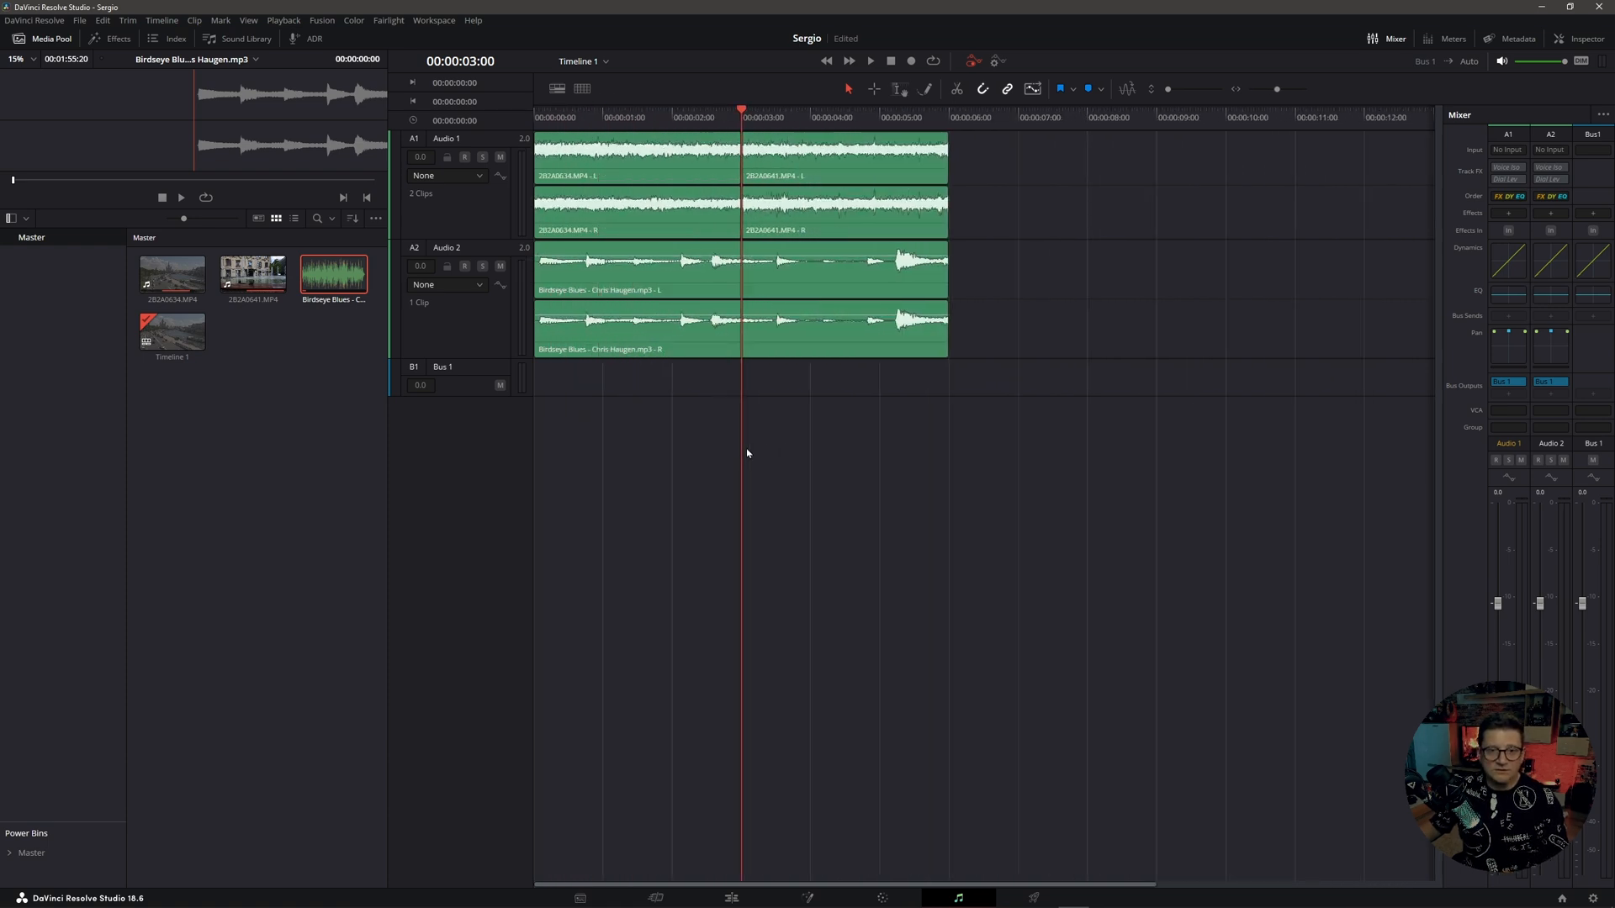
scroll(747, 453, up, 4)
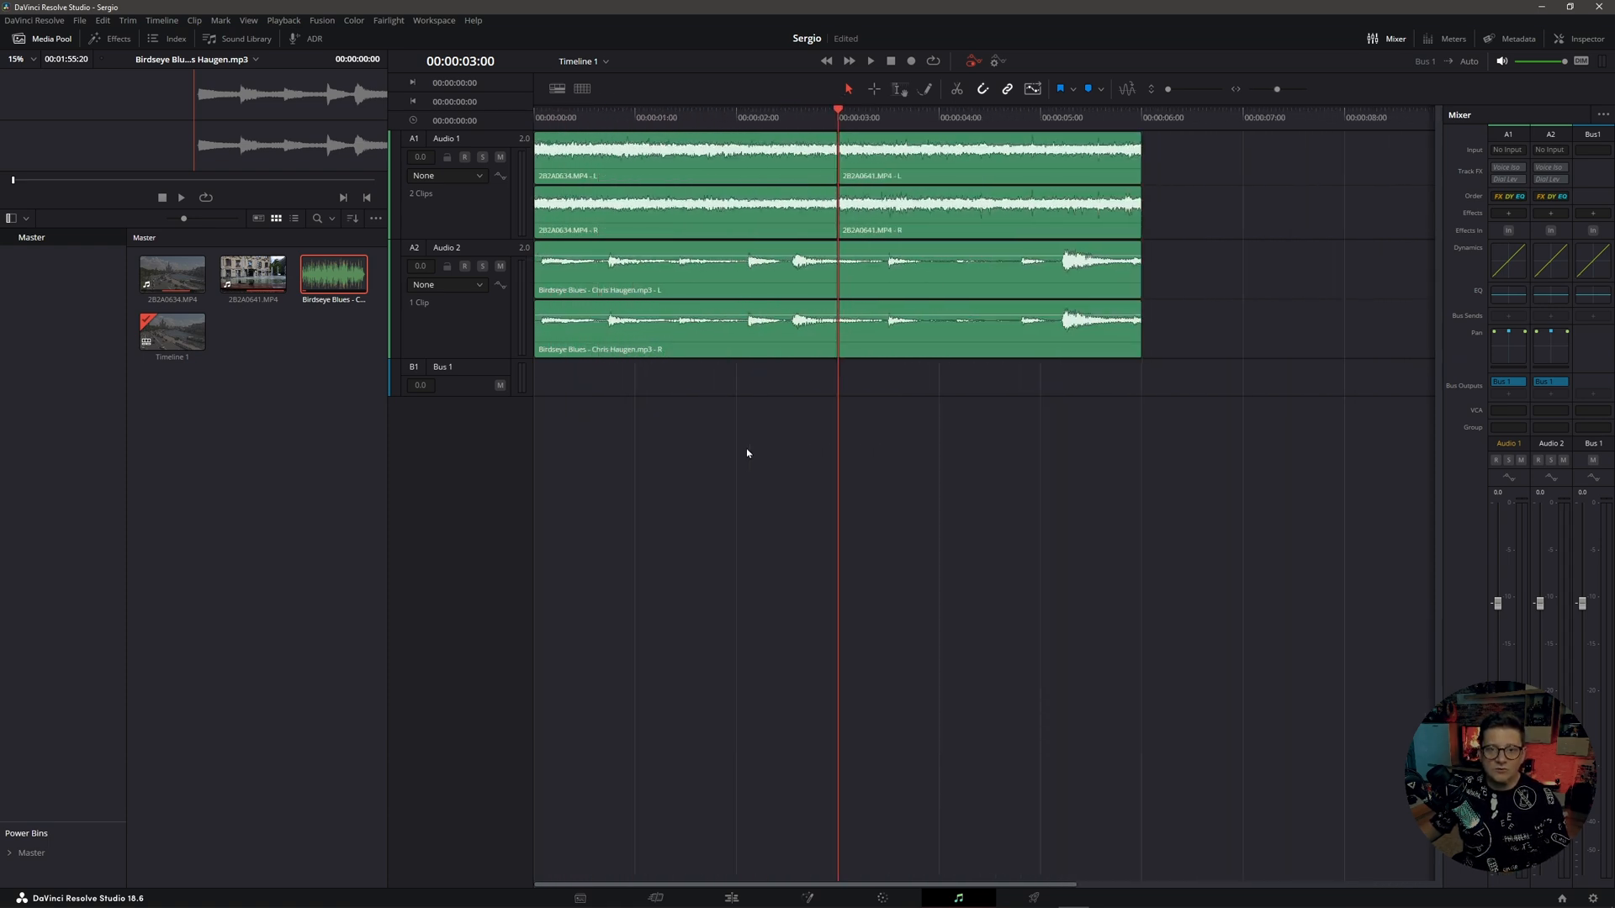
scroll(747, 453, down, 5)
scroll(747, 453, up, 5)
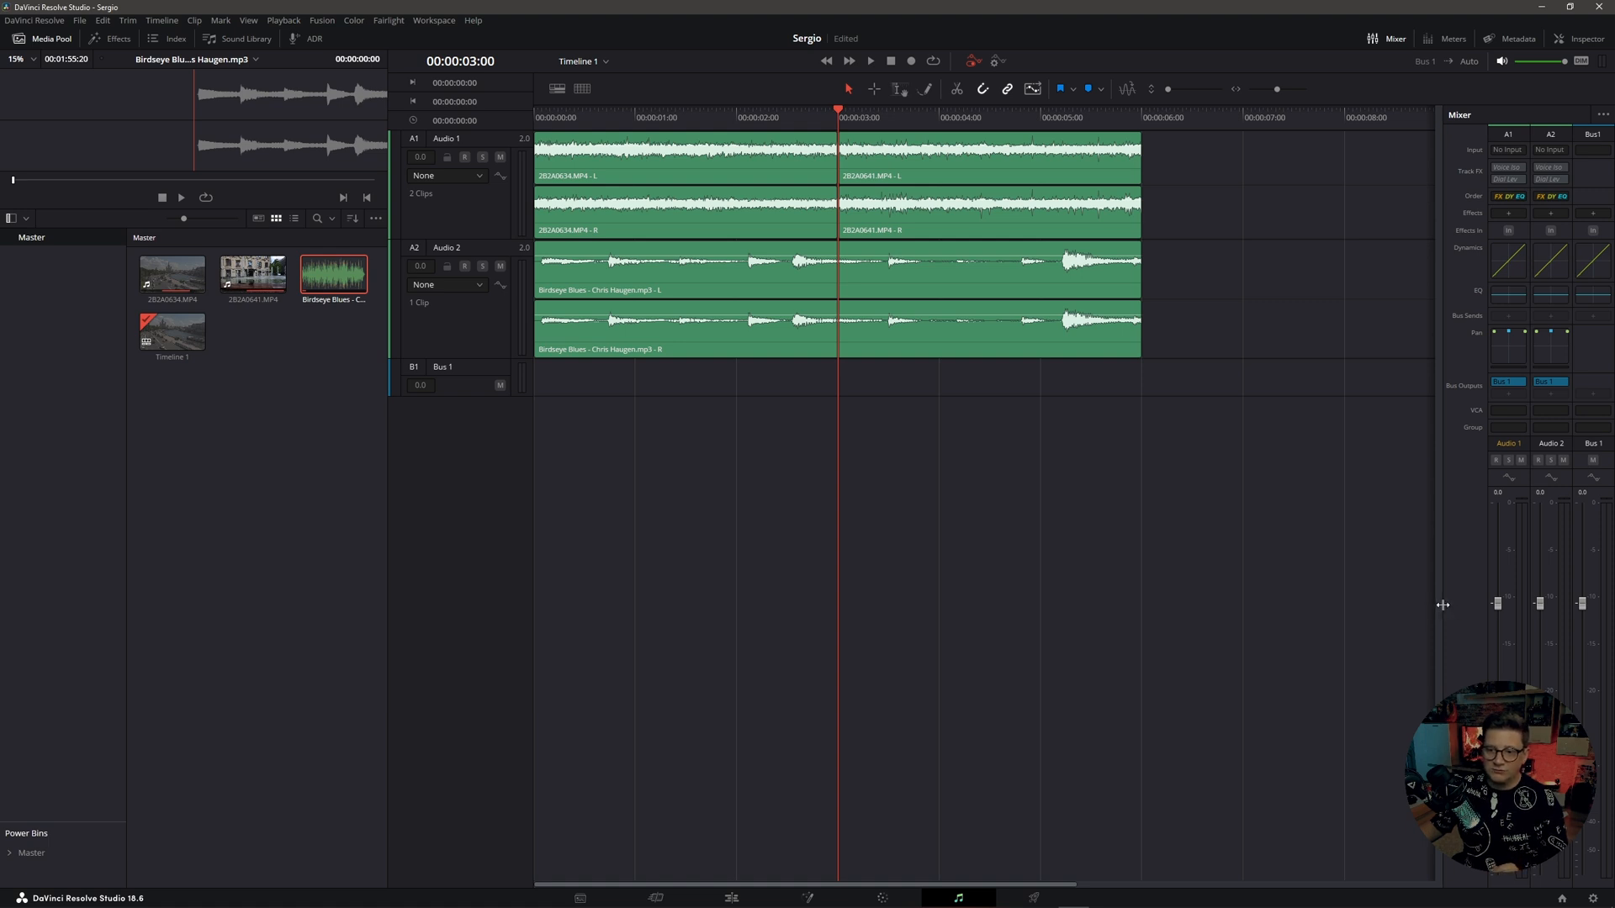
Lower the Audio 1 track's mixer level to -26 dB and play the timeline from the start
drag(575, 117, 704, 117)
click(758, 164)
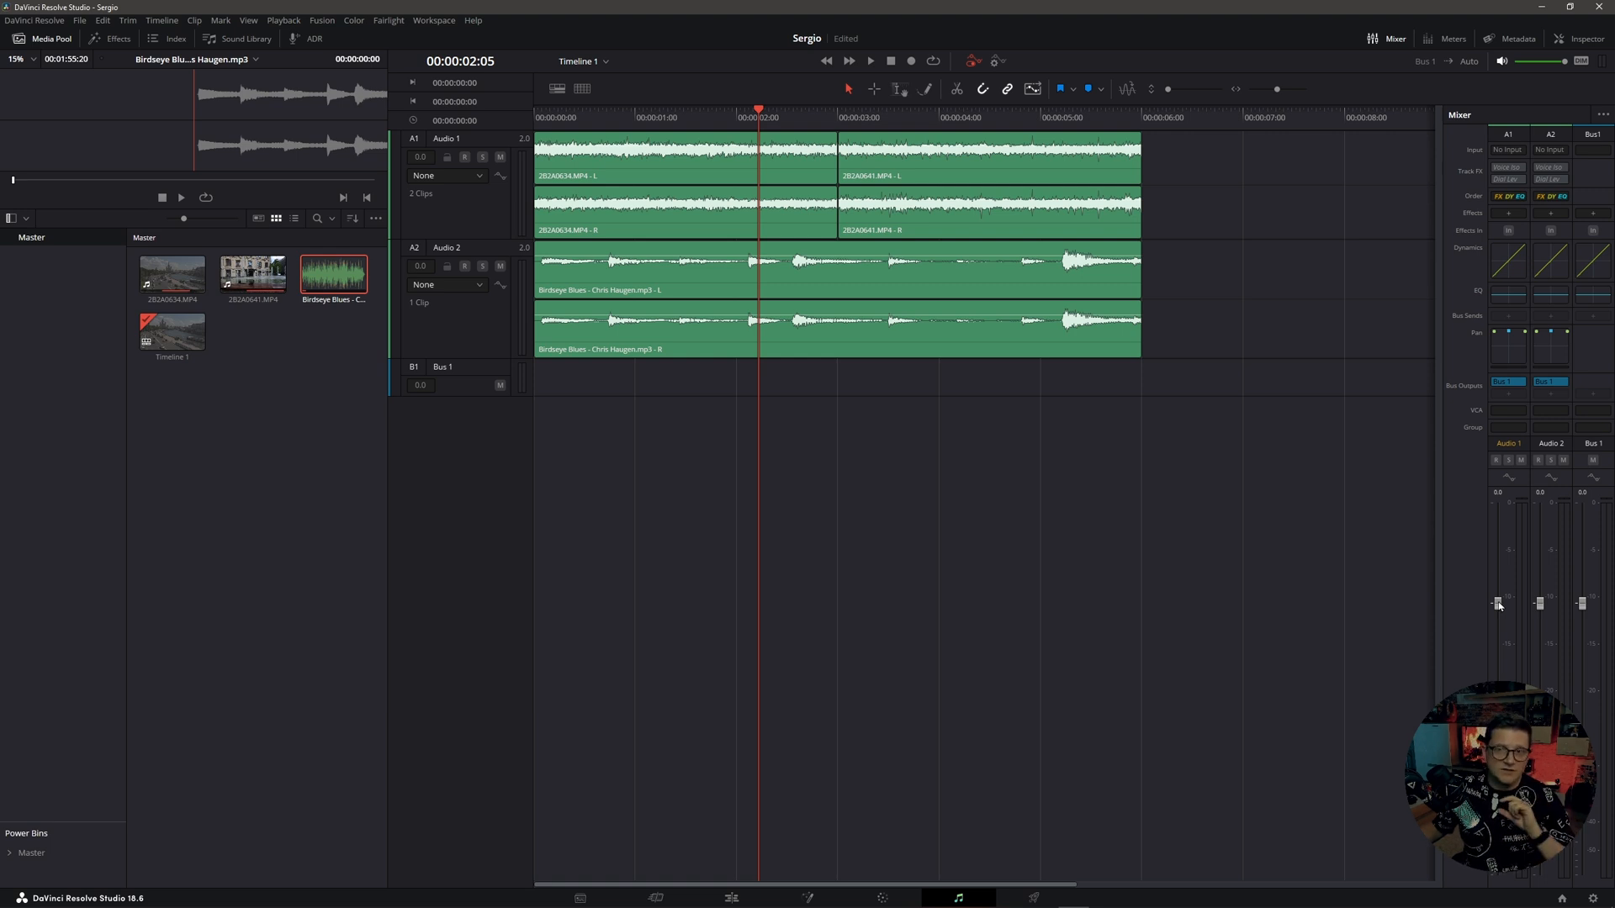
drag(1497, 603, 1497, 661)
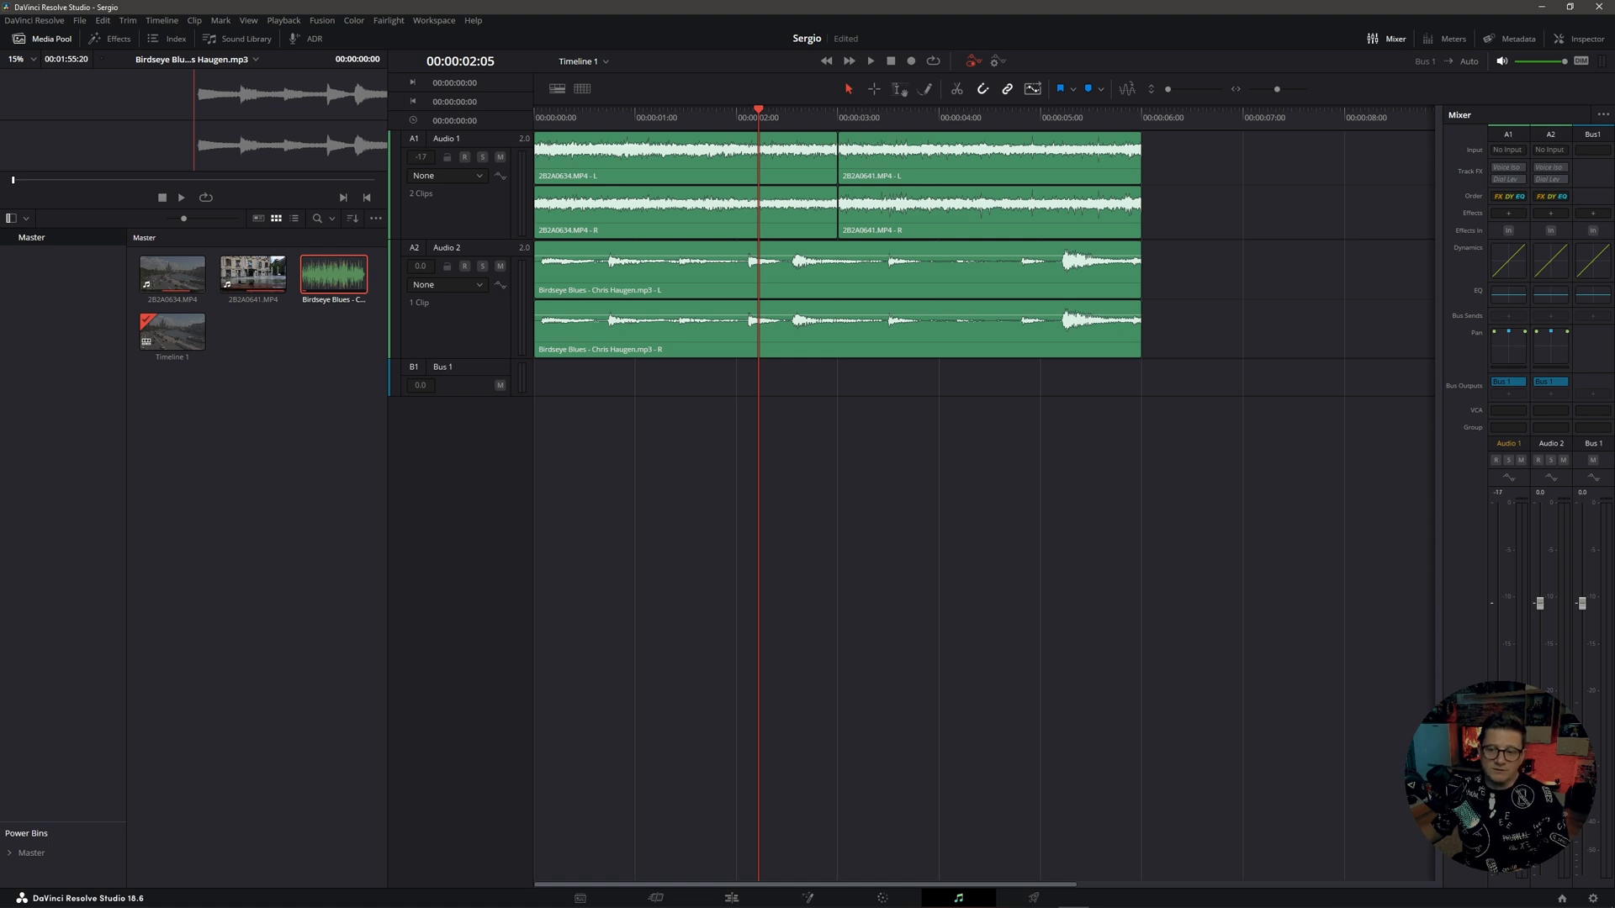
key(Home)
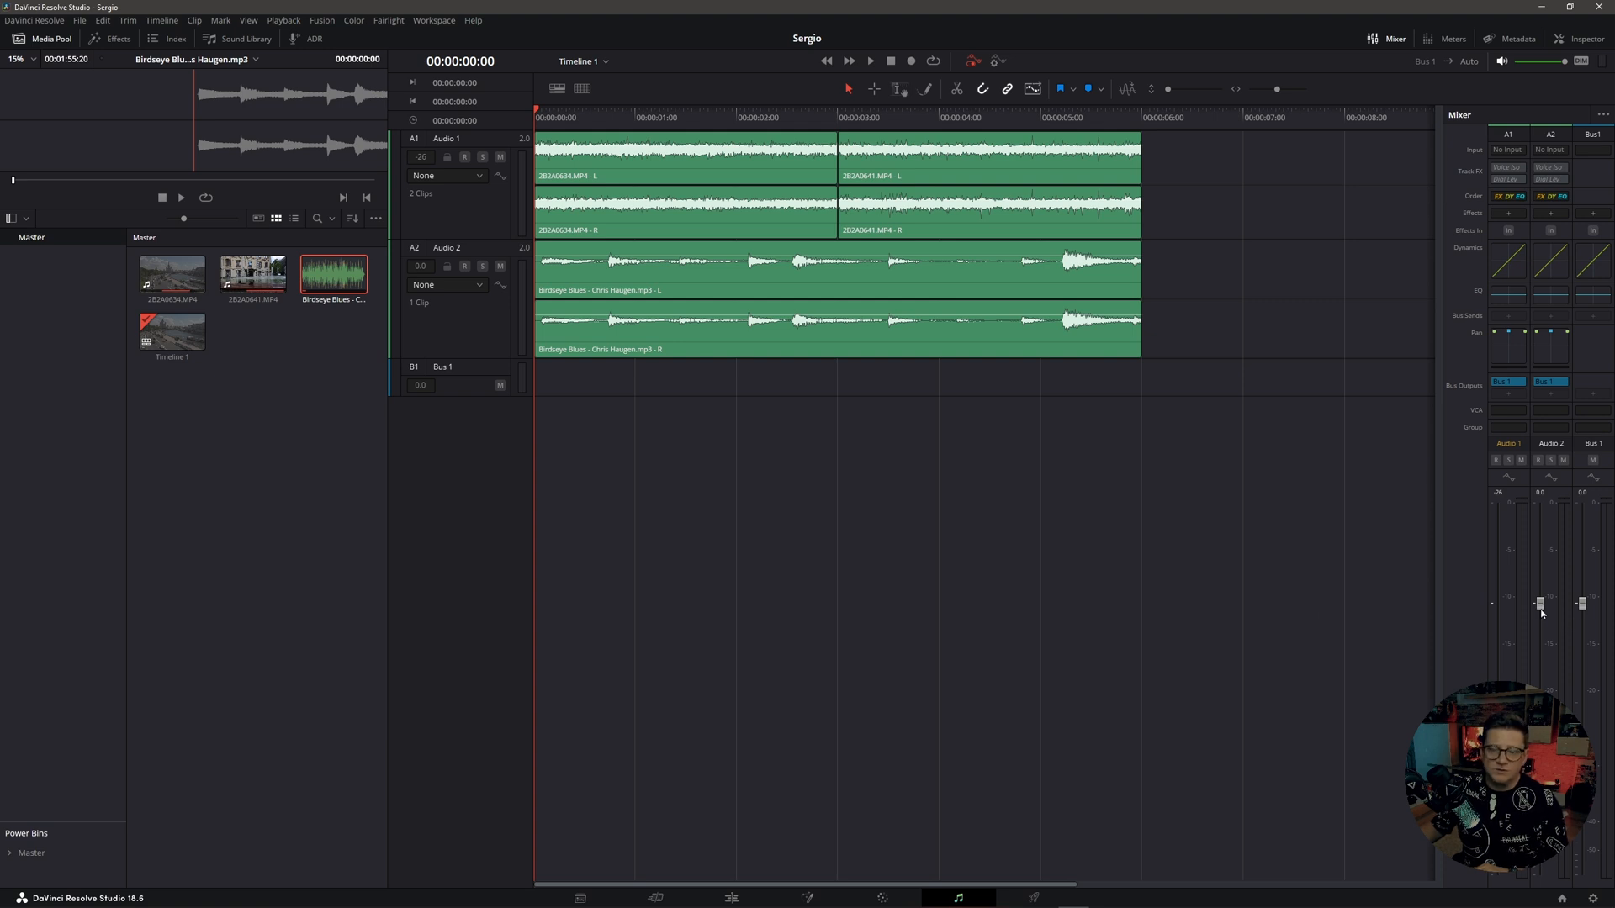
key(space)
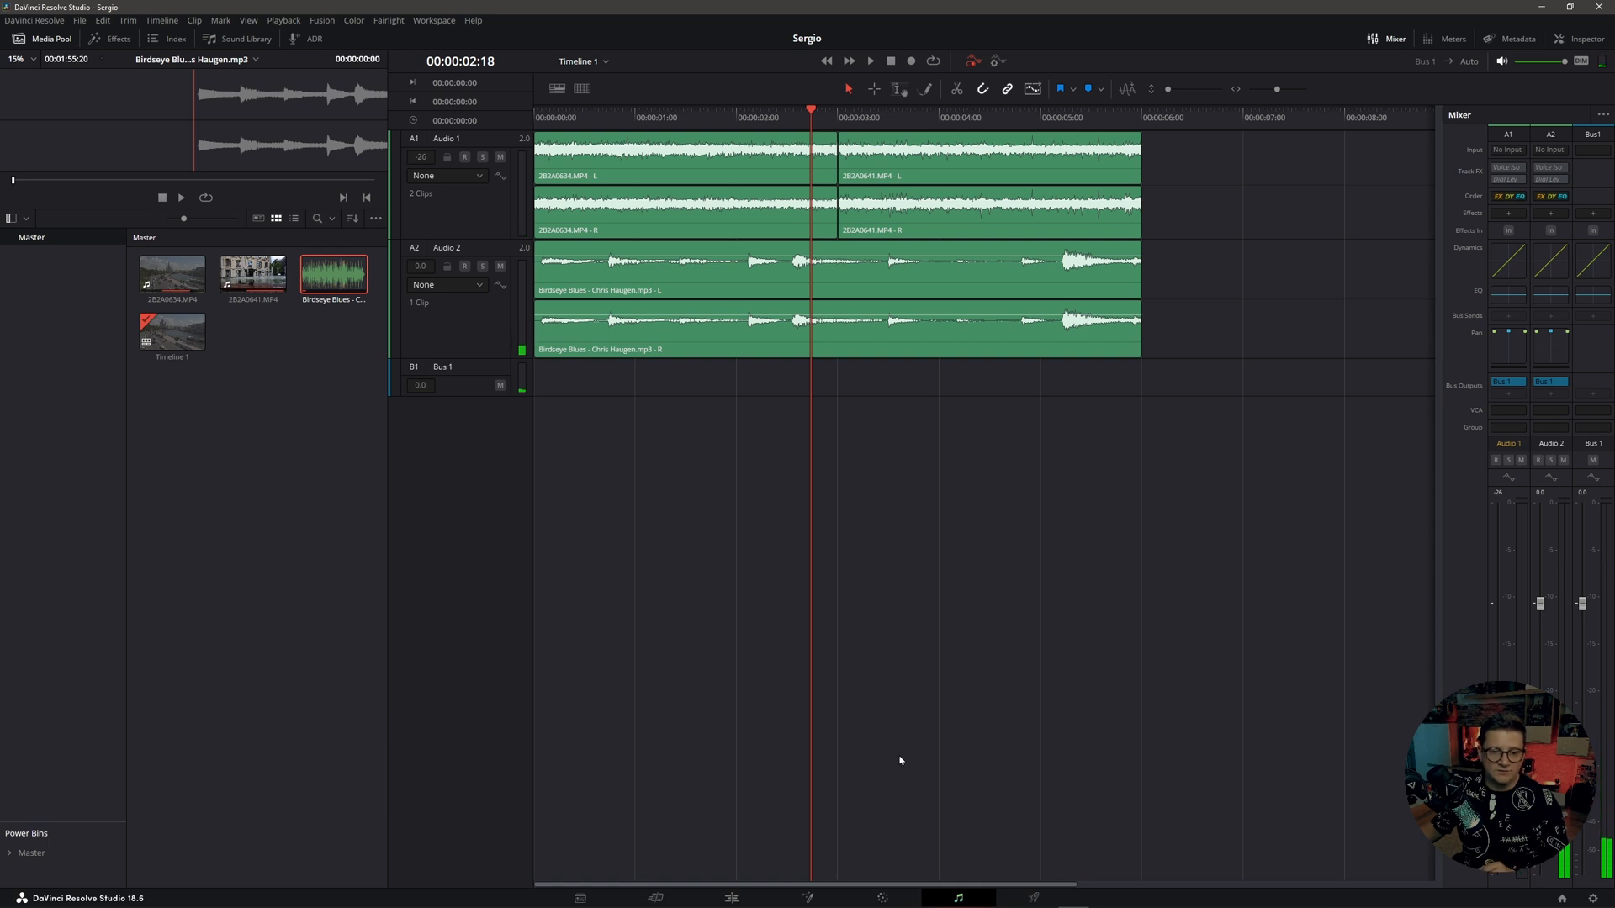
Return to the Edit page and play the timeline from the start into the second clip
click(731, 898)
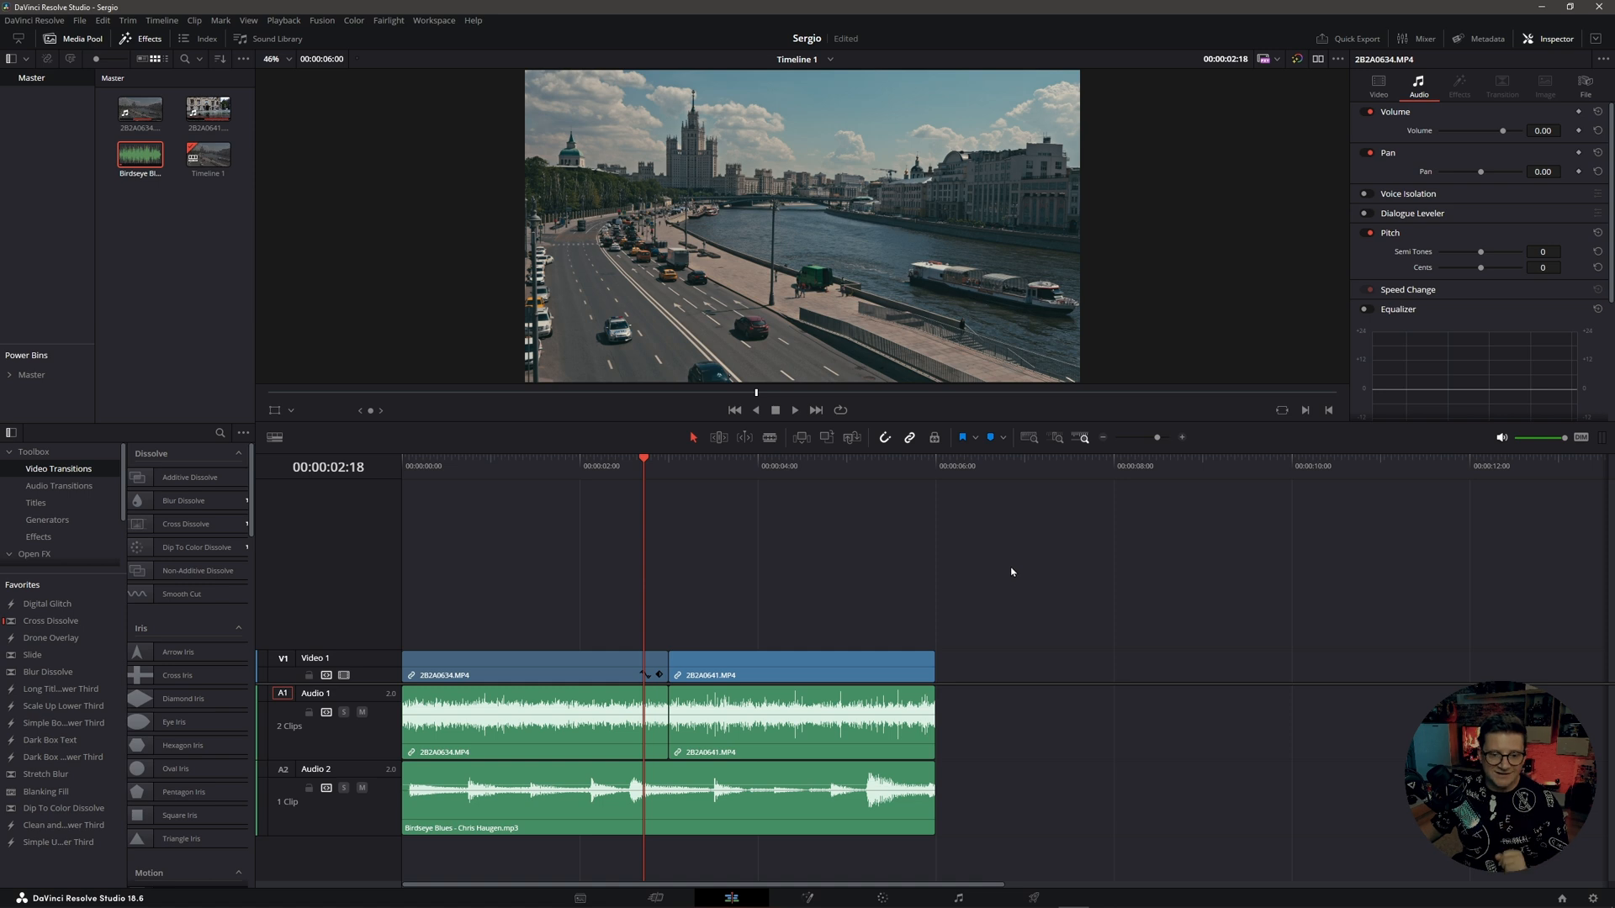
key(Home)
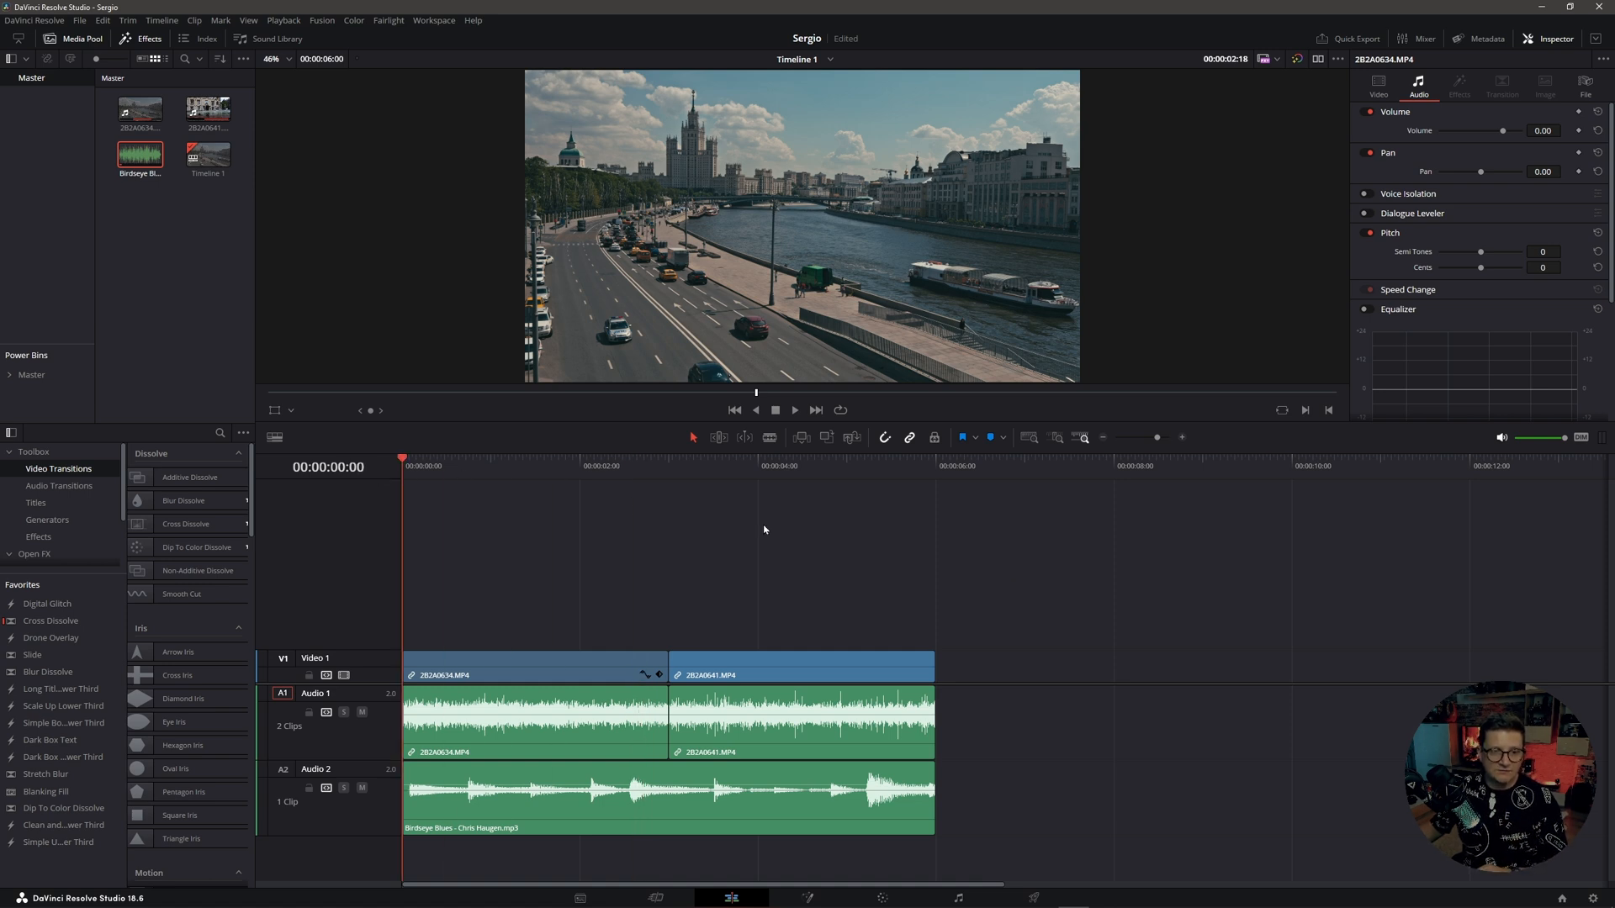
key(space)
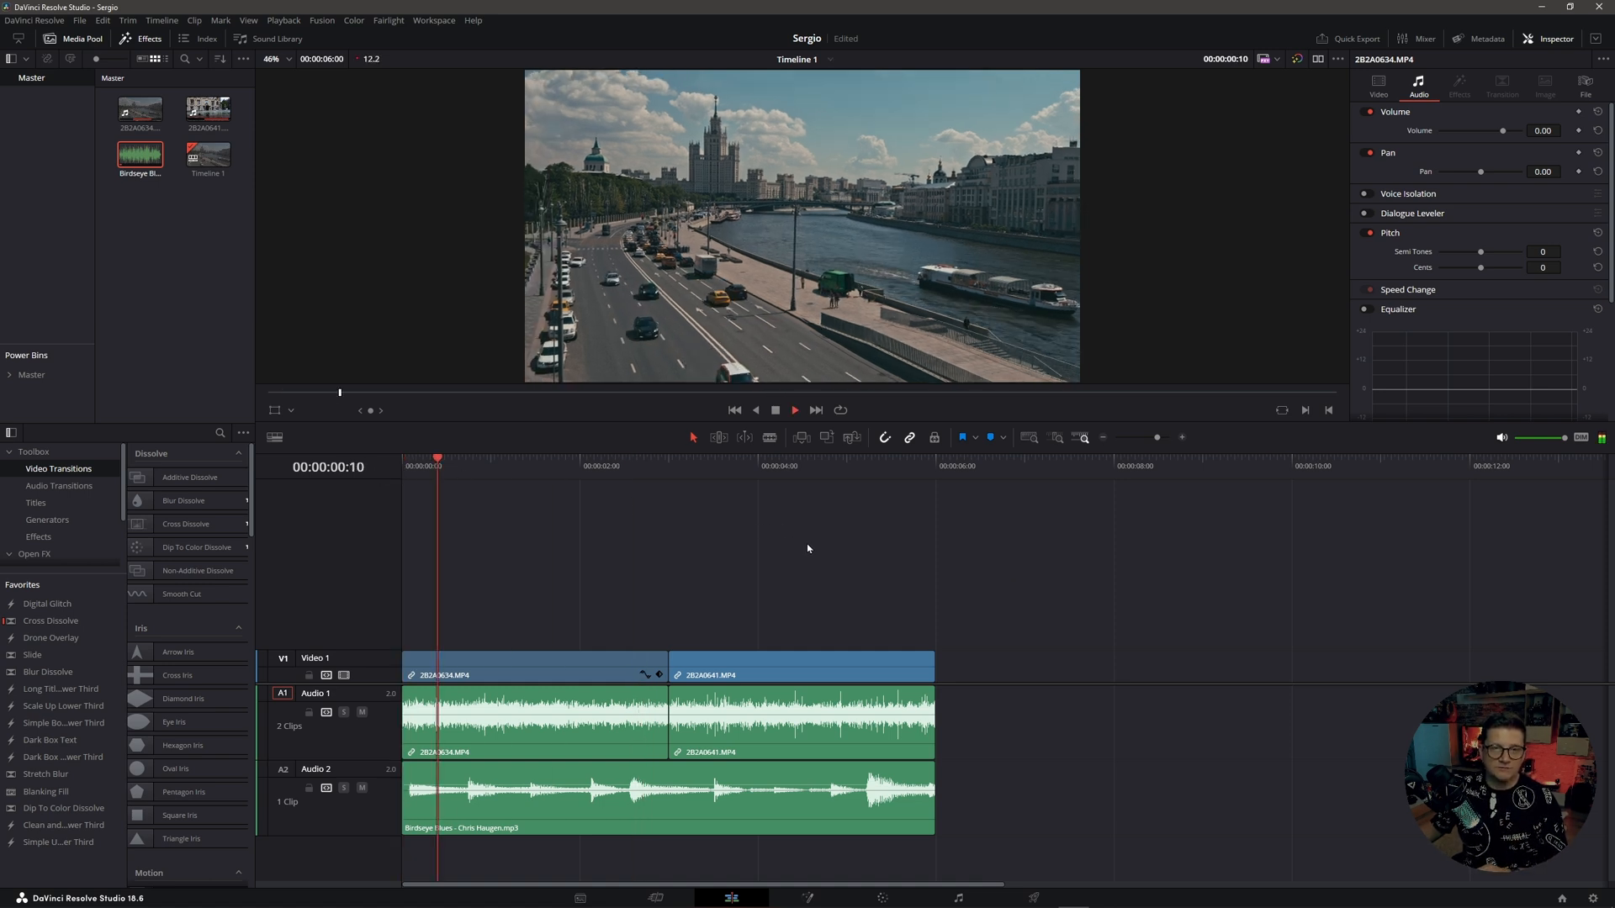
key(space)
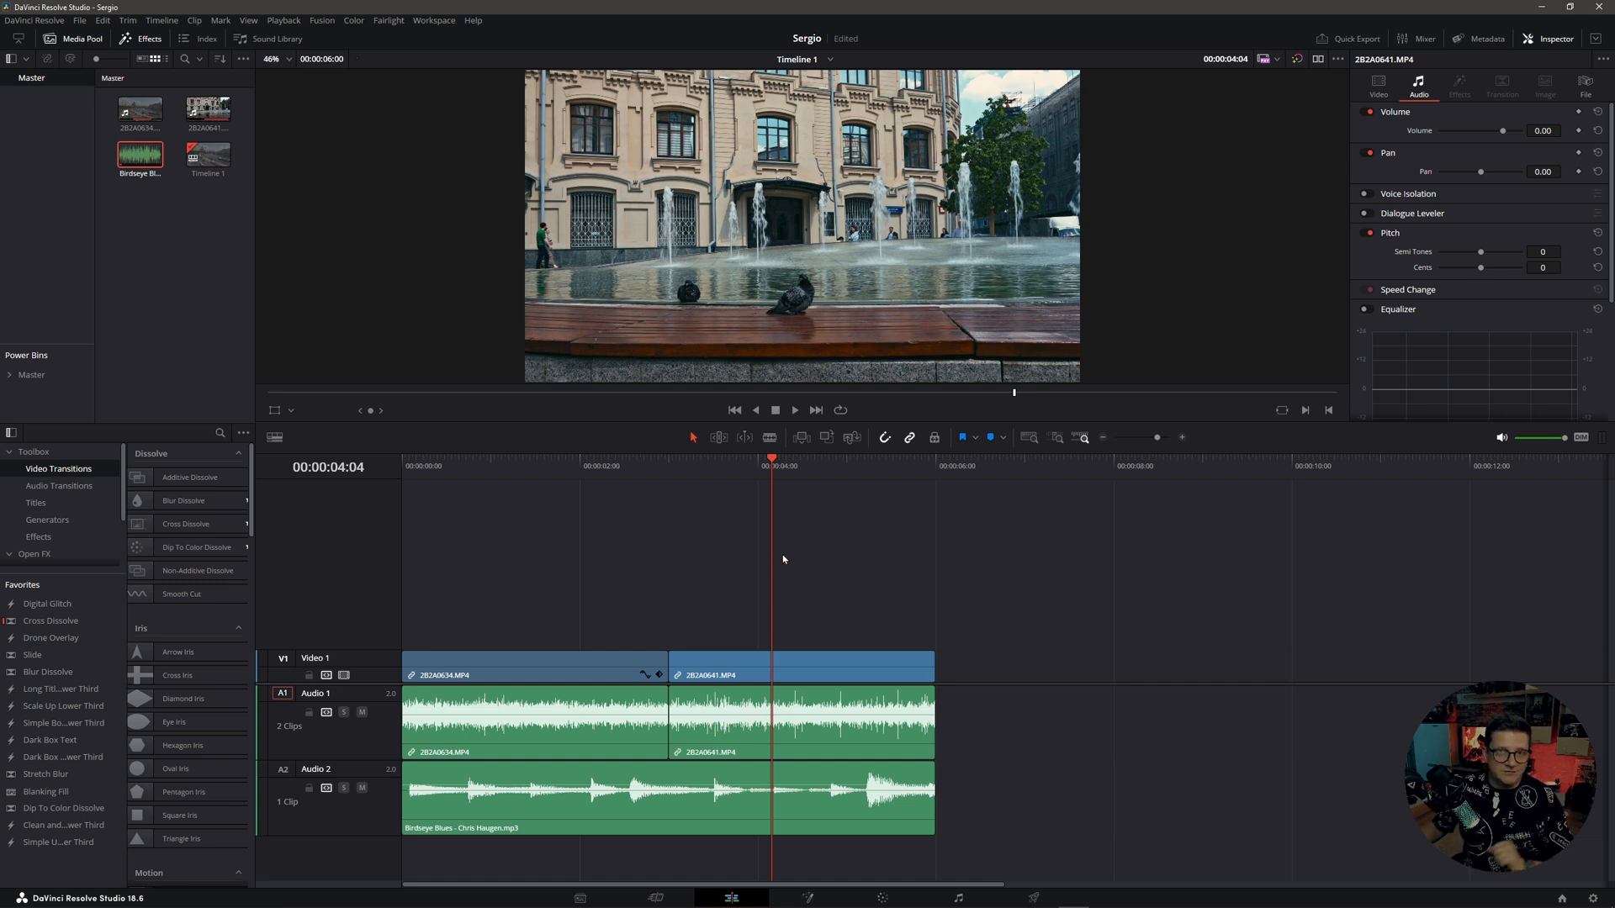
Bypass the color grades to compare both clips ungraded in a taller viewer, and re-enable the grades on the first clip
click(1298, 59)
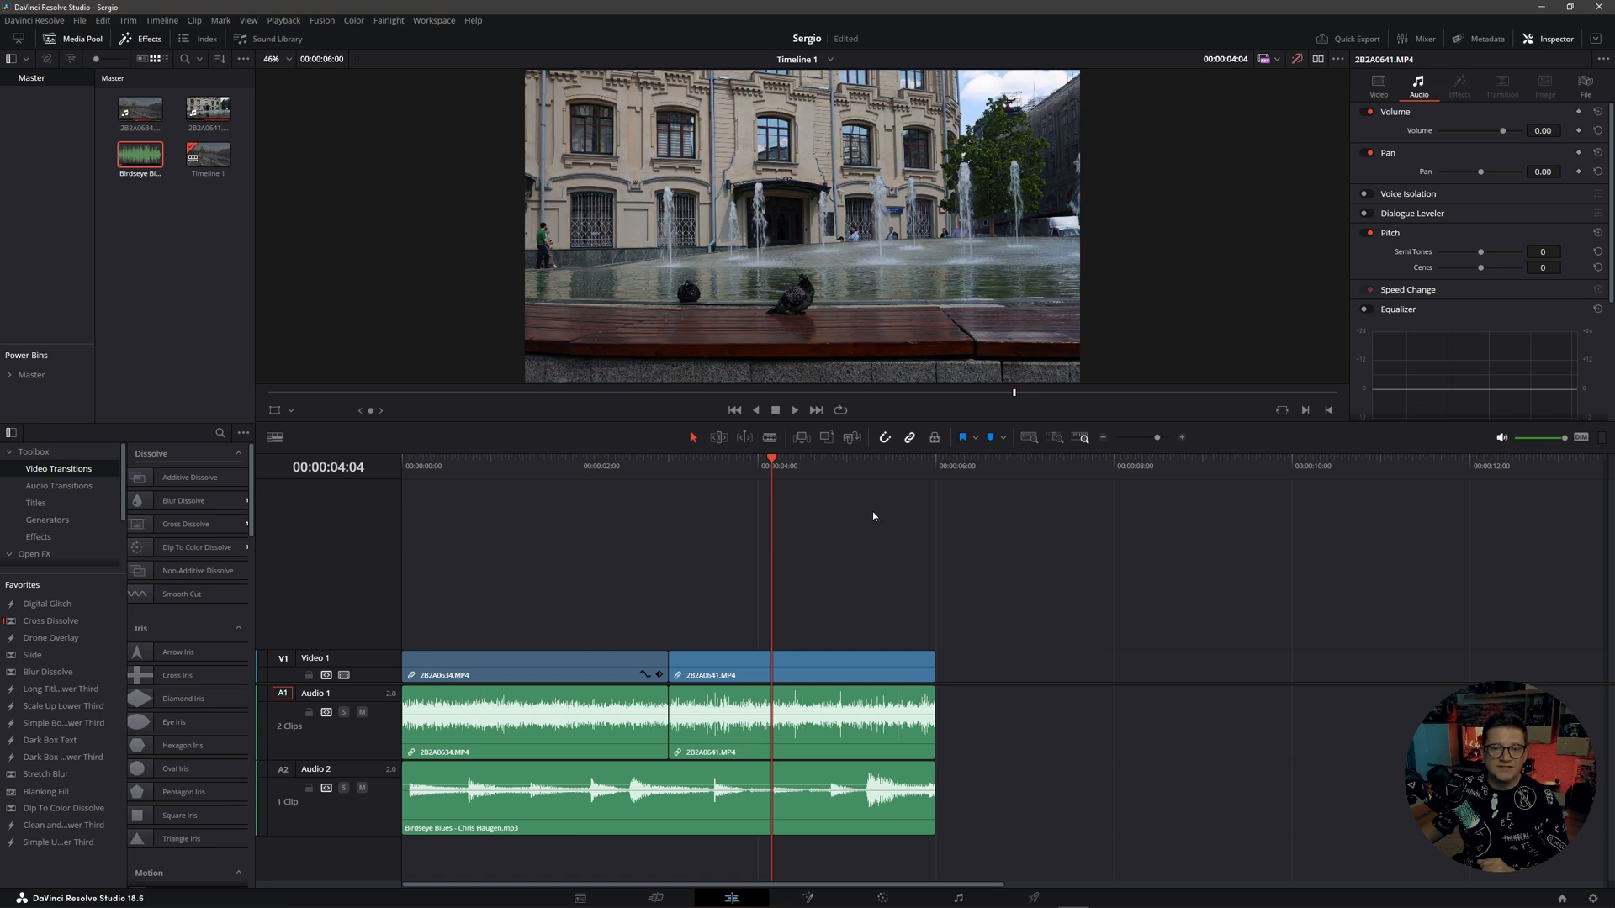
drag(769, 452, 734, 464)
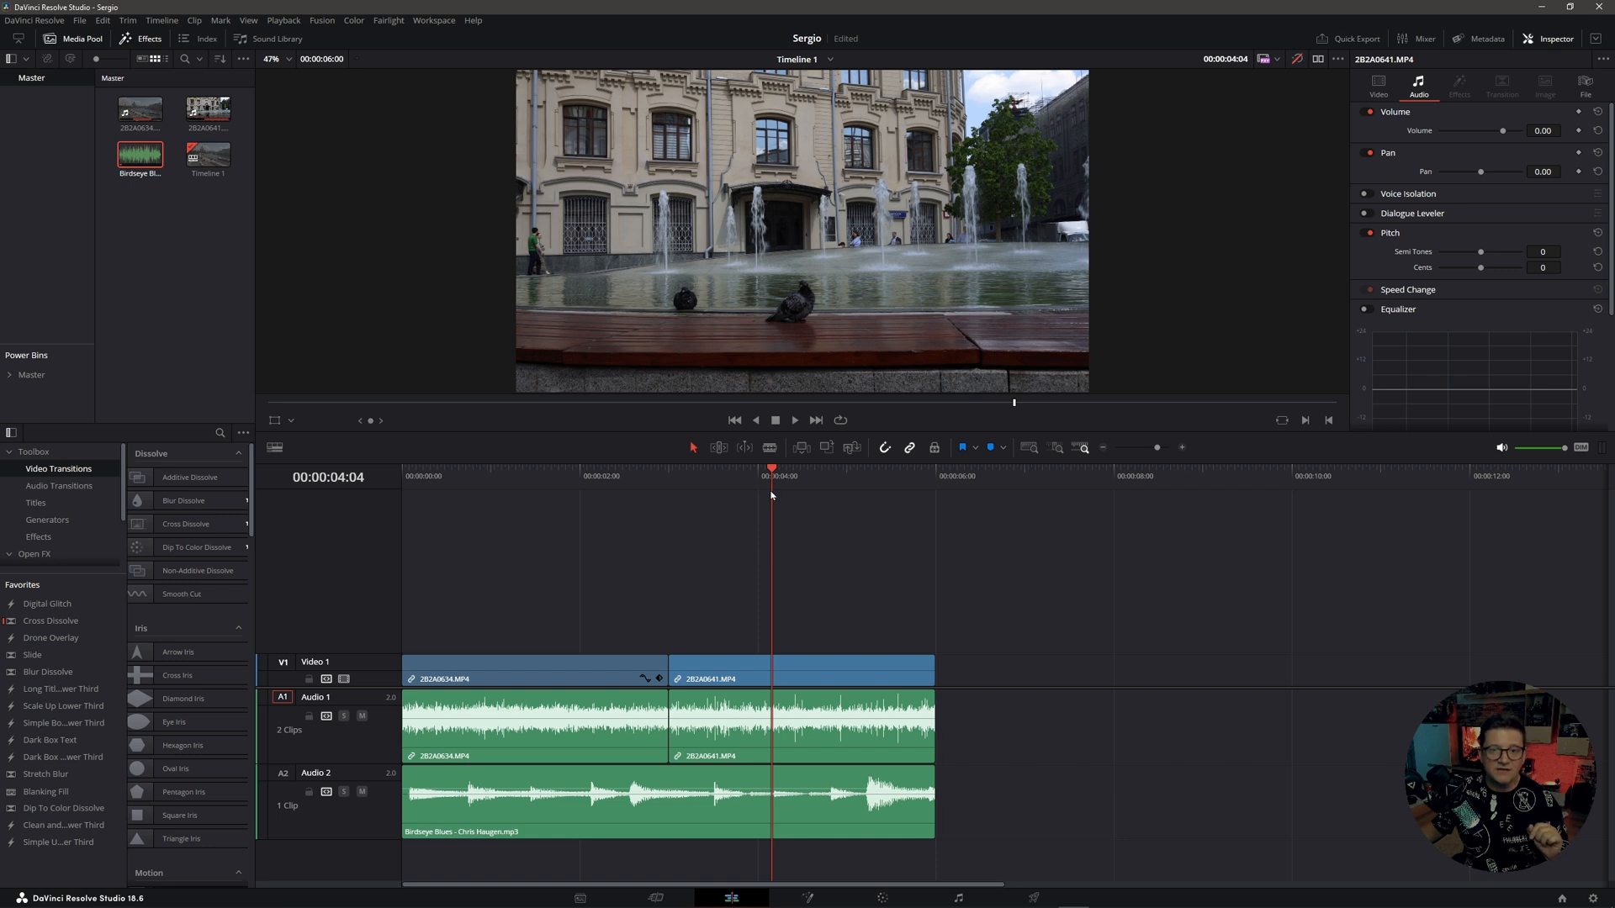
drag(772, 471, 533, 496)
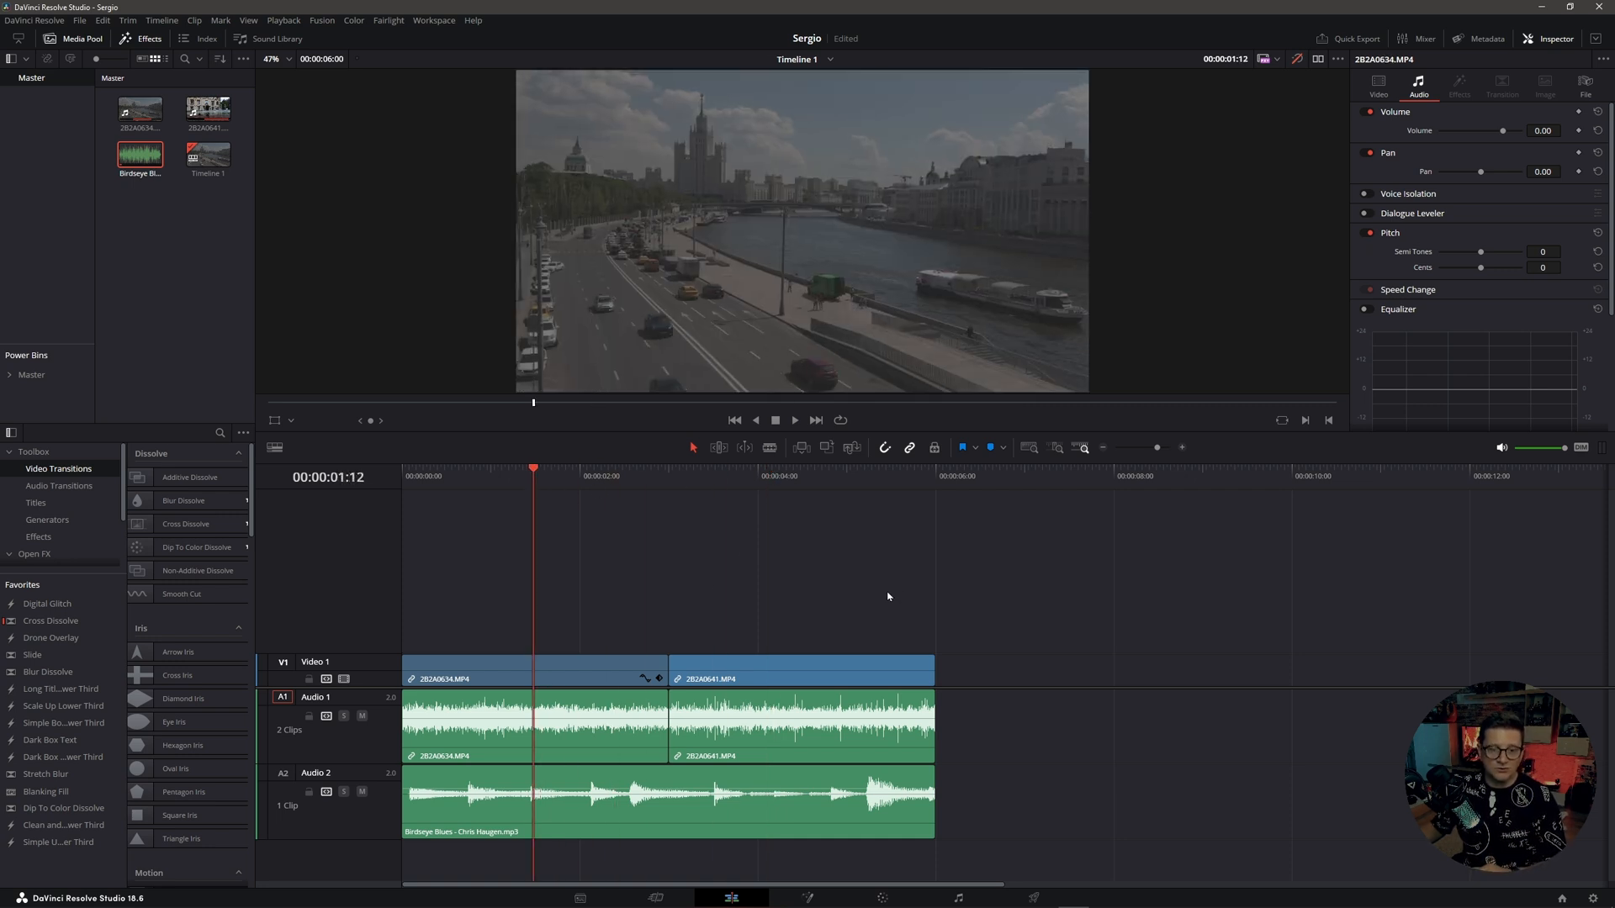
click(1297, 60)
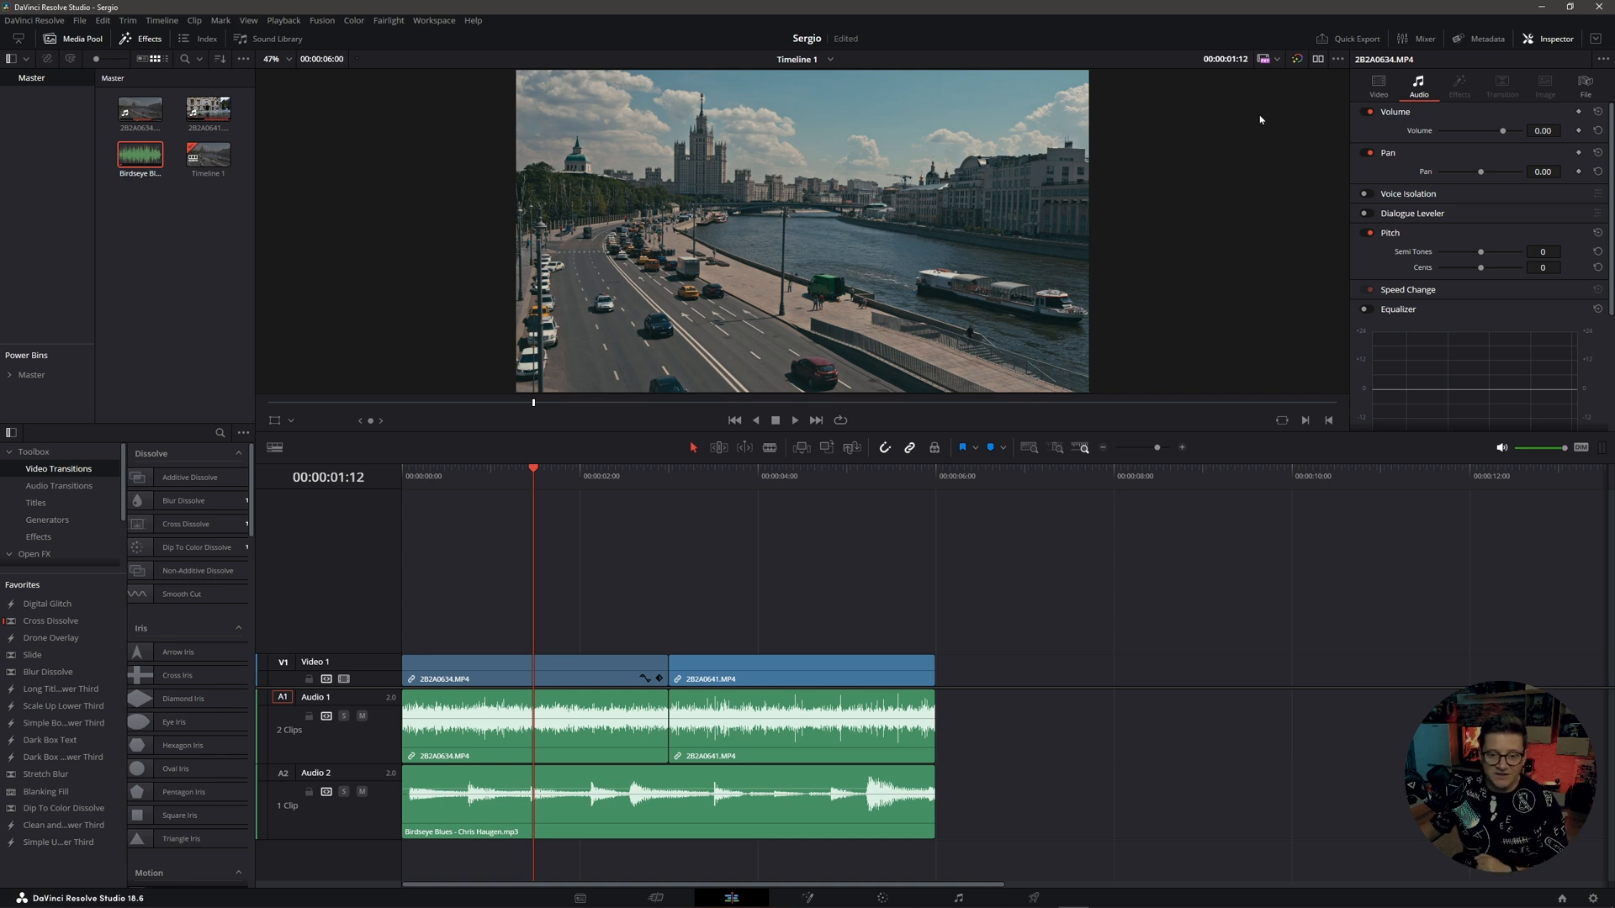
Add the timeline to the Deliver page's render queue as a QuickTime H.264 export in DaVinci Files, named after the project
click(1032, 899)
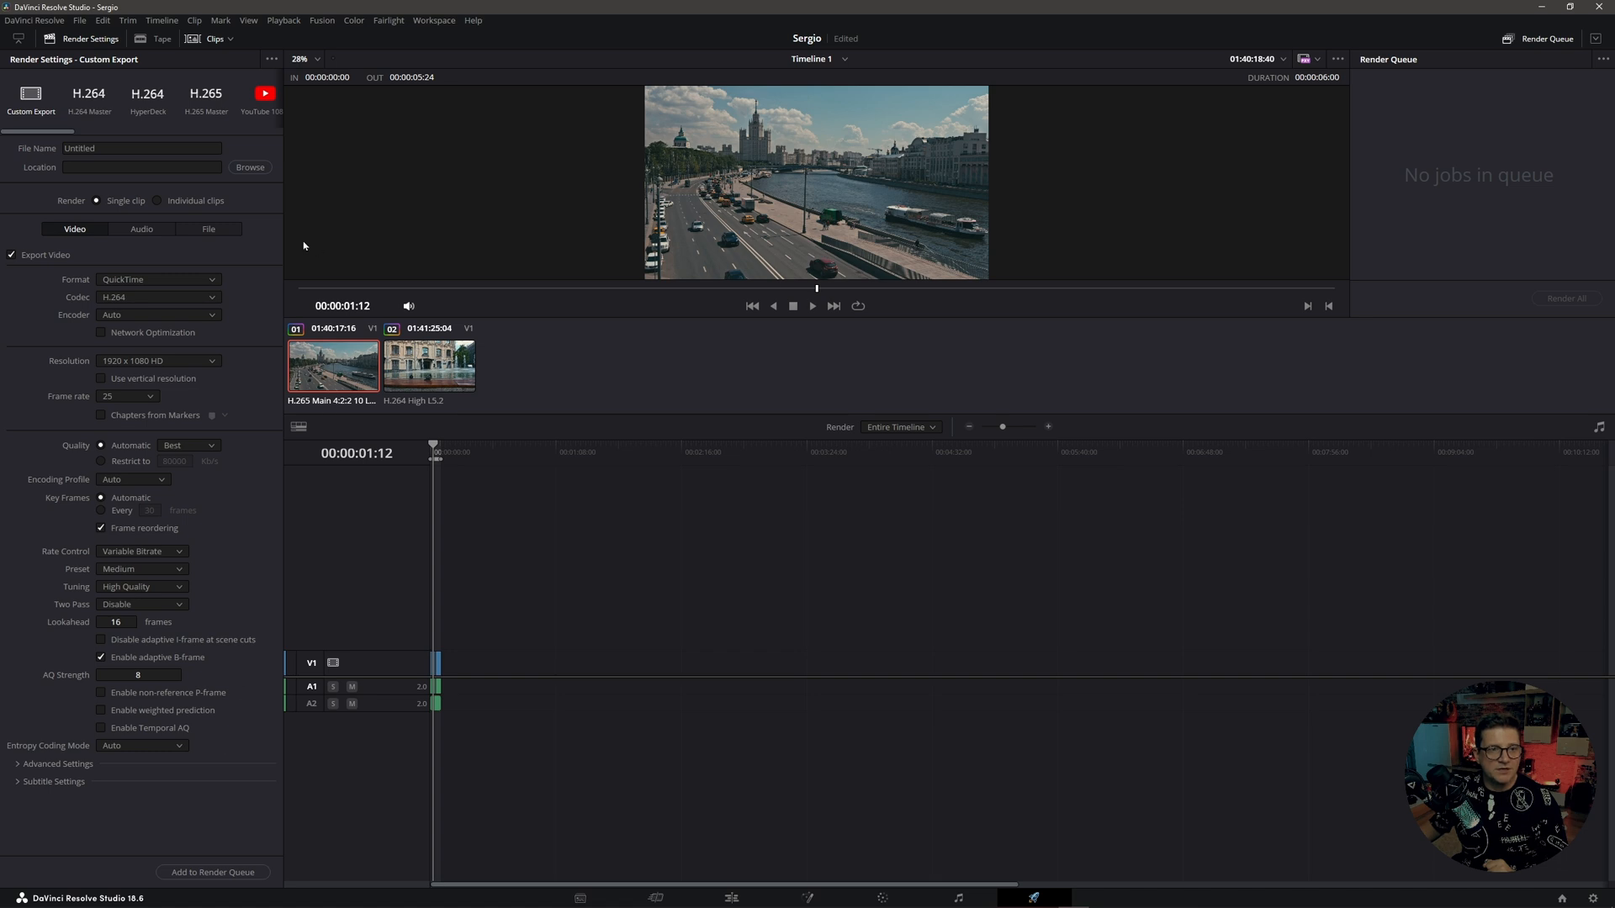
mouse_move(20, 135)
mouse_down()
mouse_move(149, 140)
mouse_move(17, 134)
mouse_move(39, 130)
mouse_up()
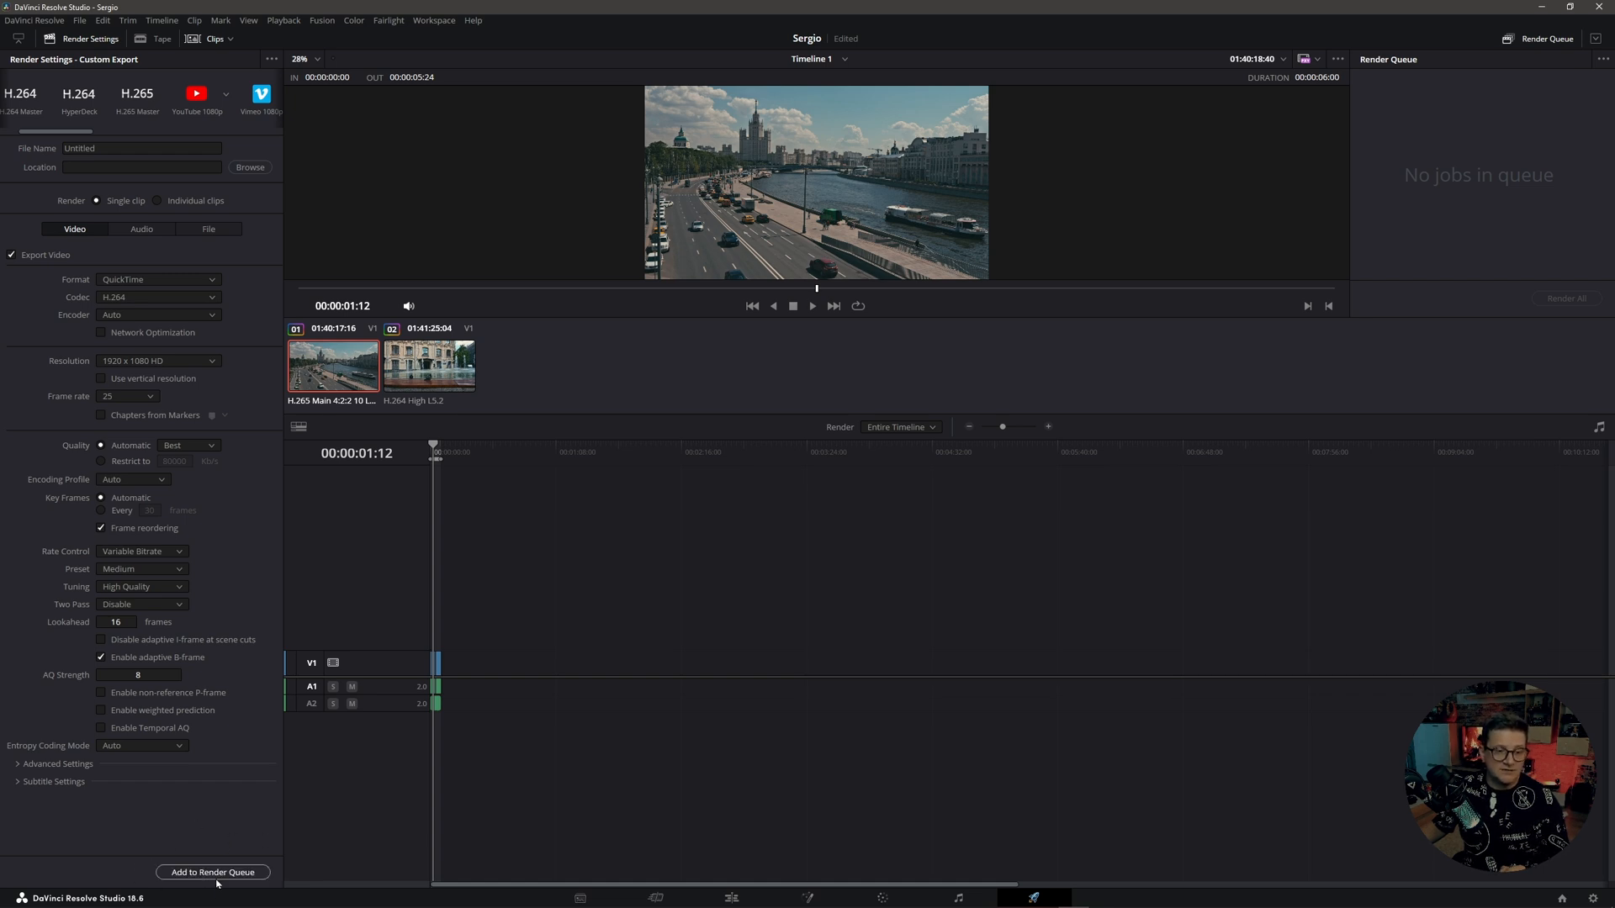
click(215, 873)
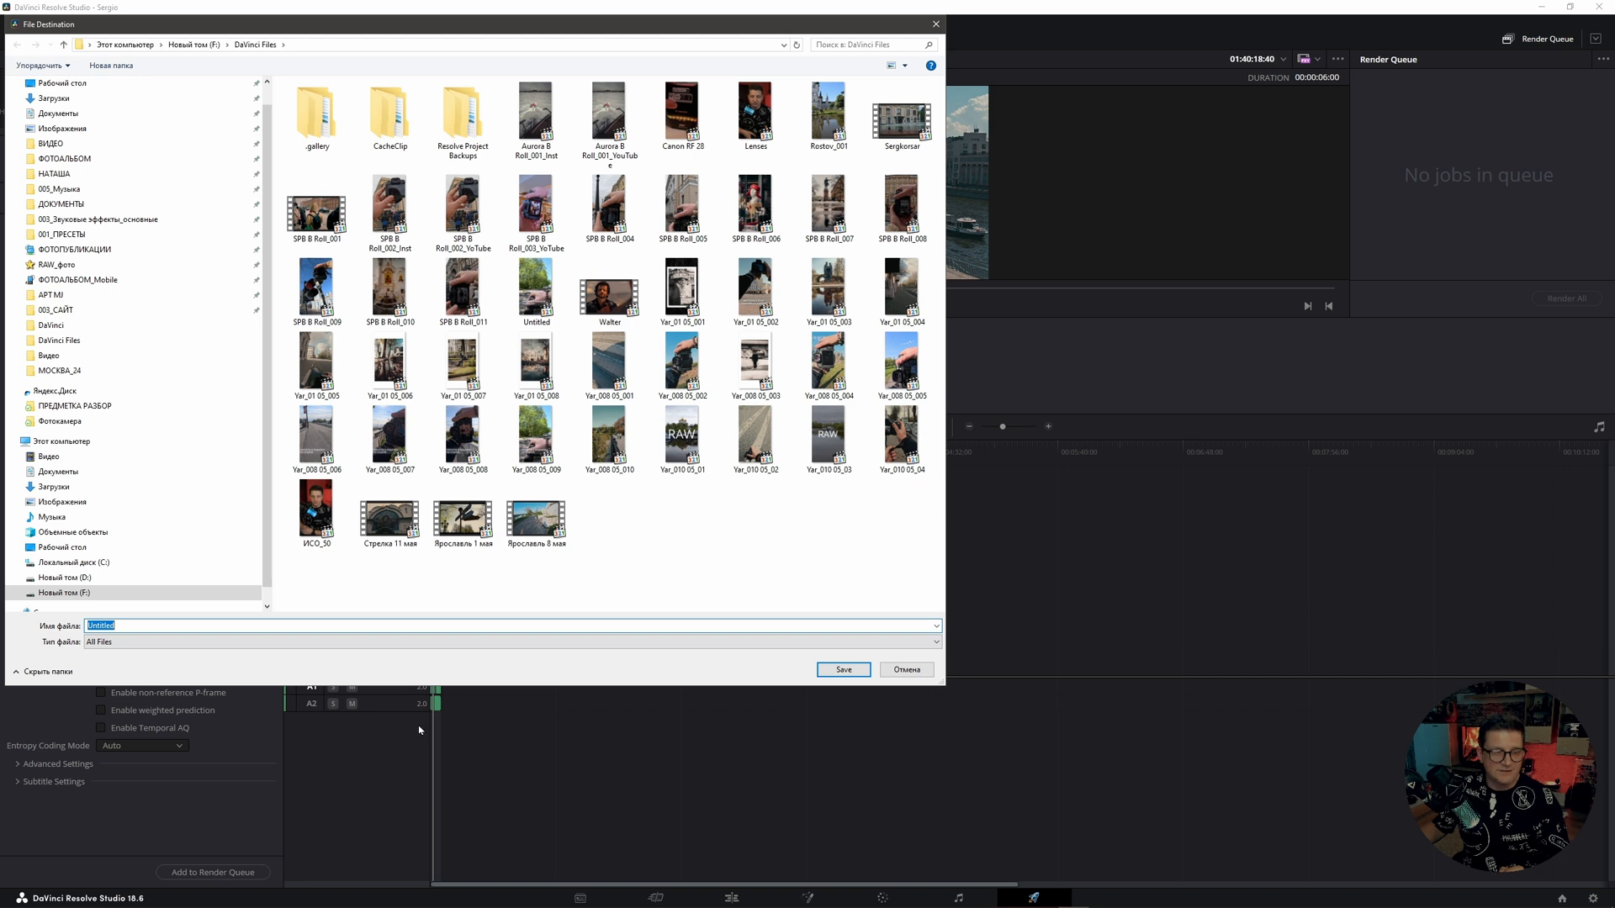
text(Sergio)
click(848, 669)
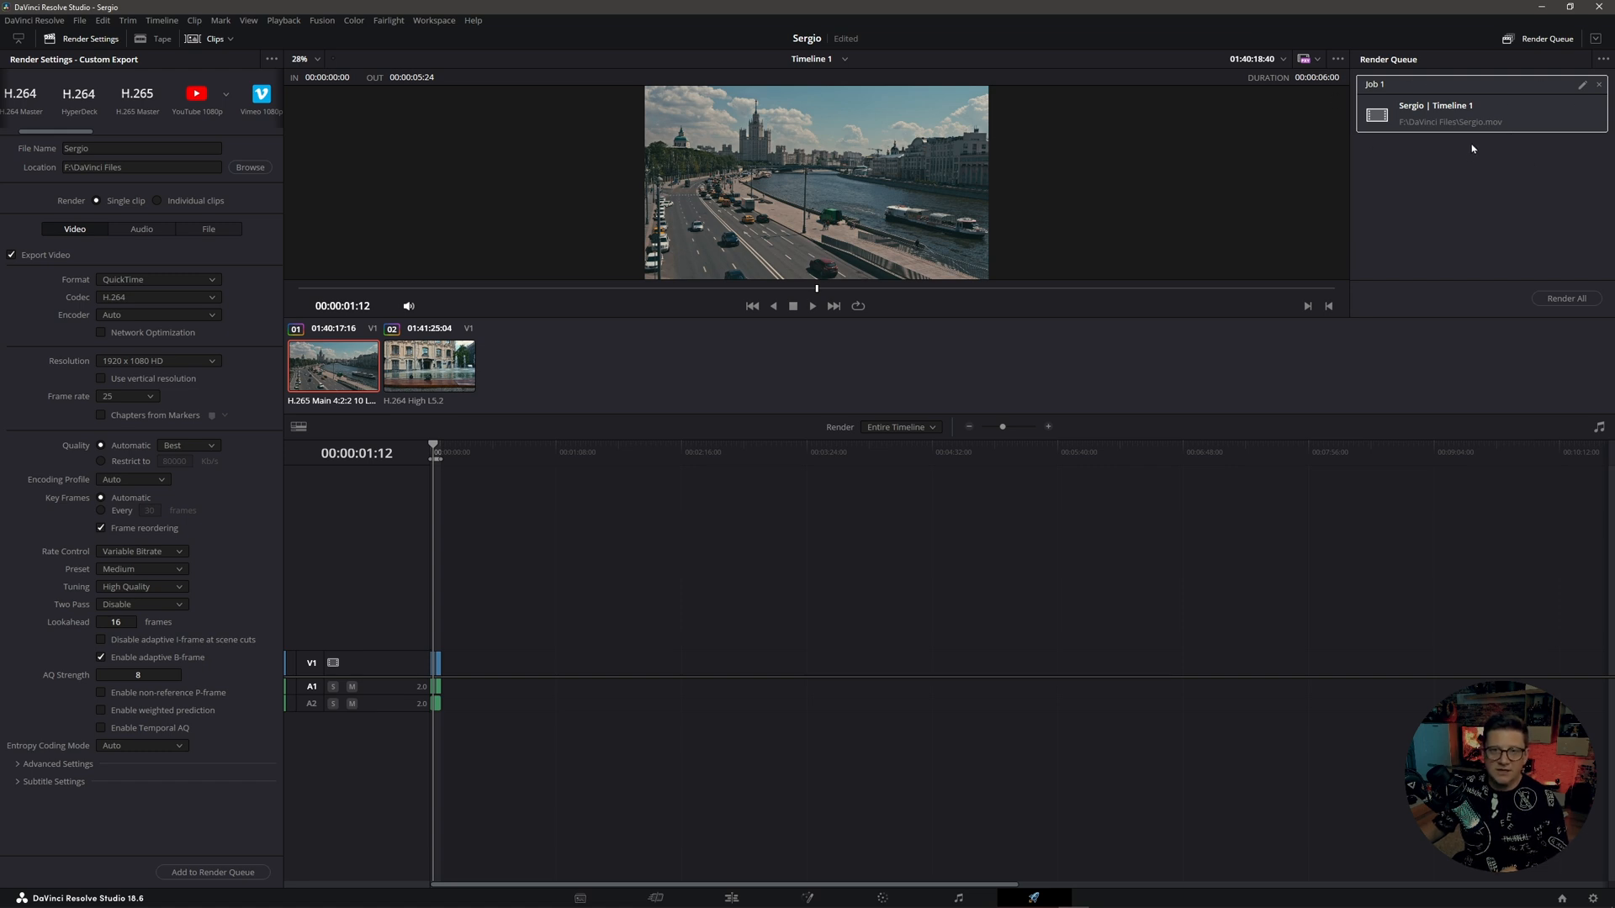
Render all queued jobs and open the finished job's file location
click(1566, 299)
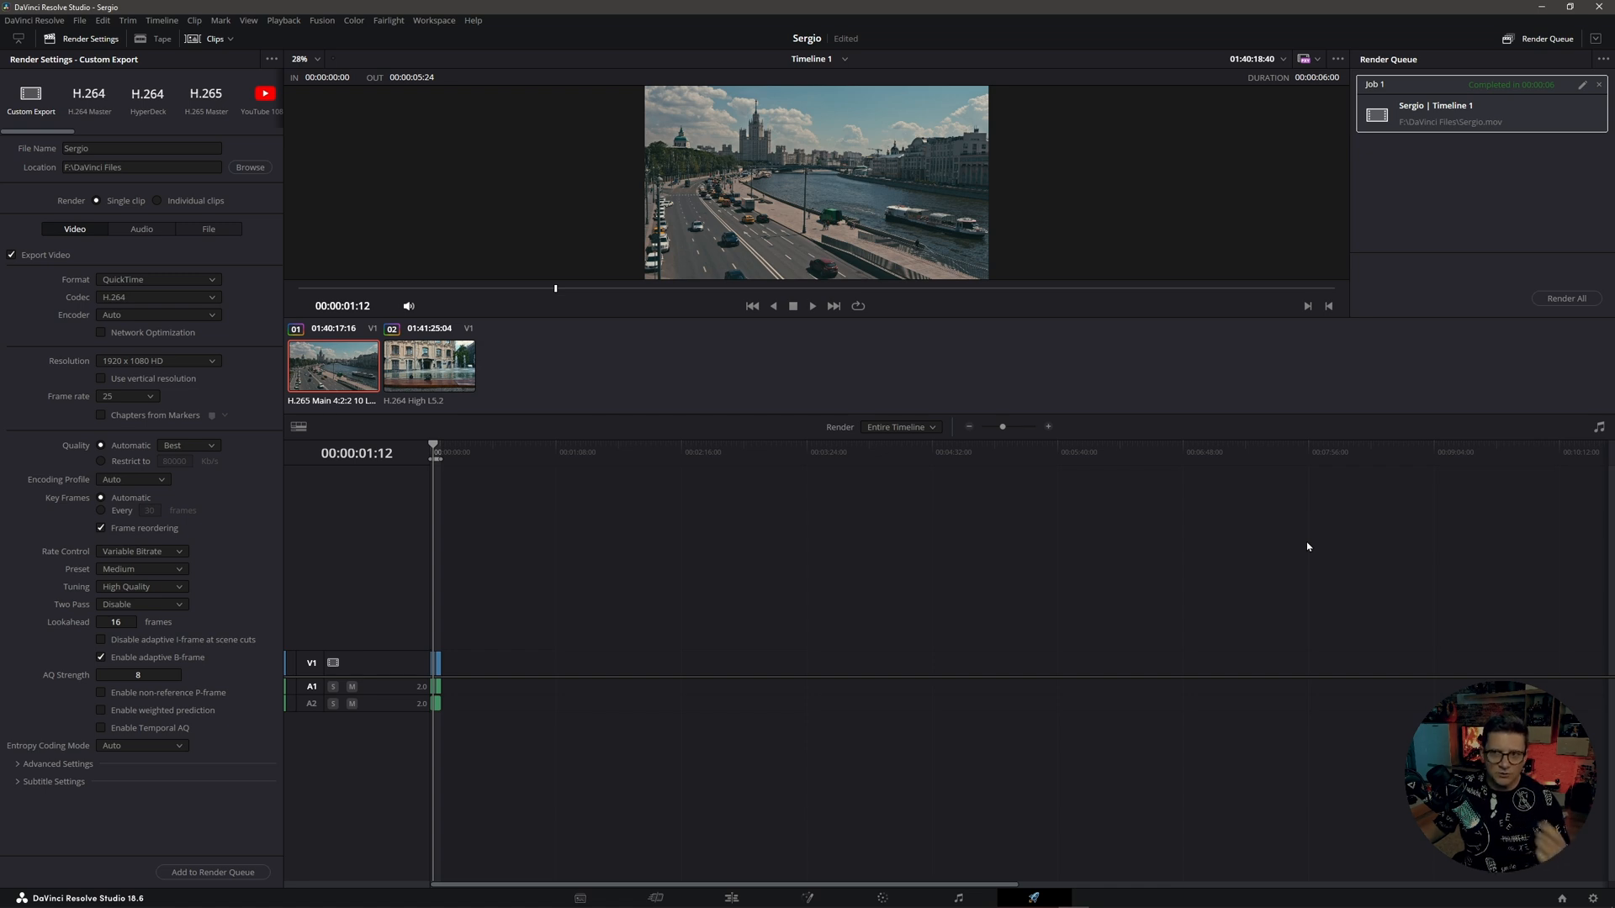
right_click(1513, 120)
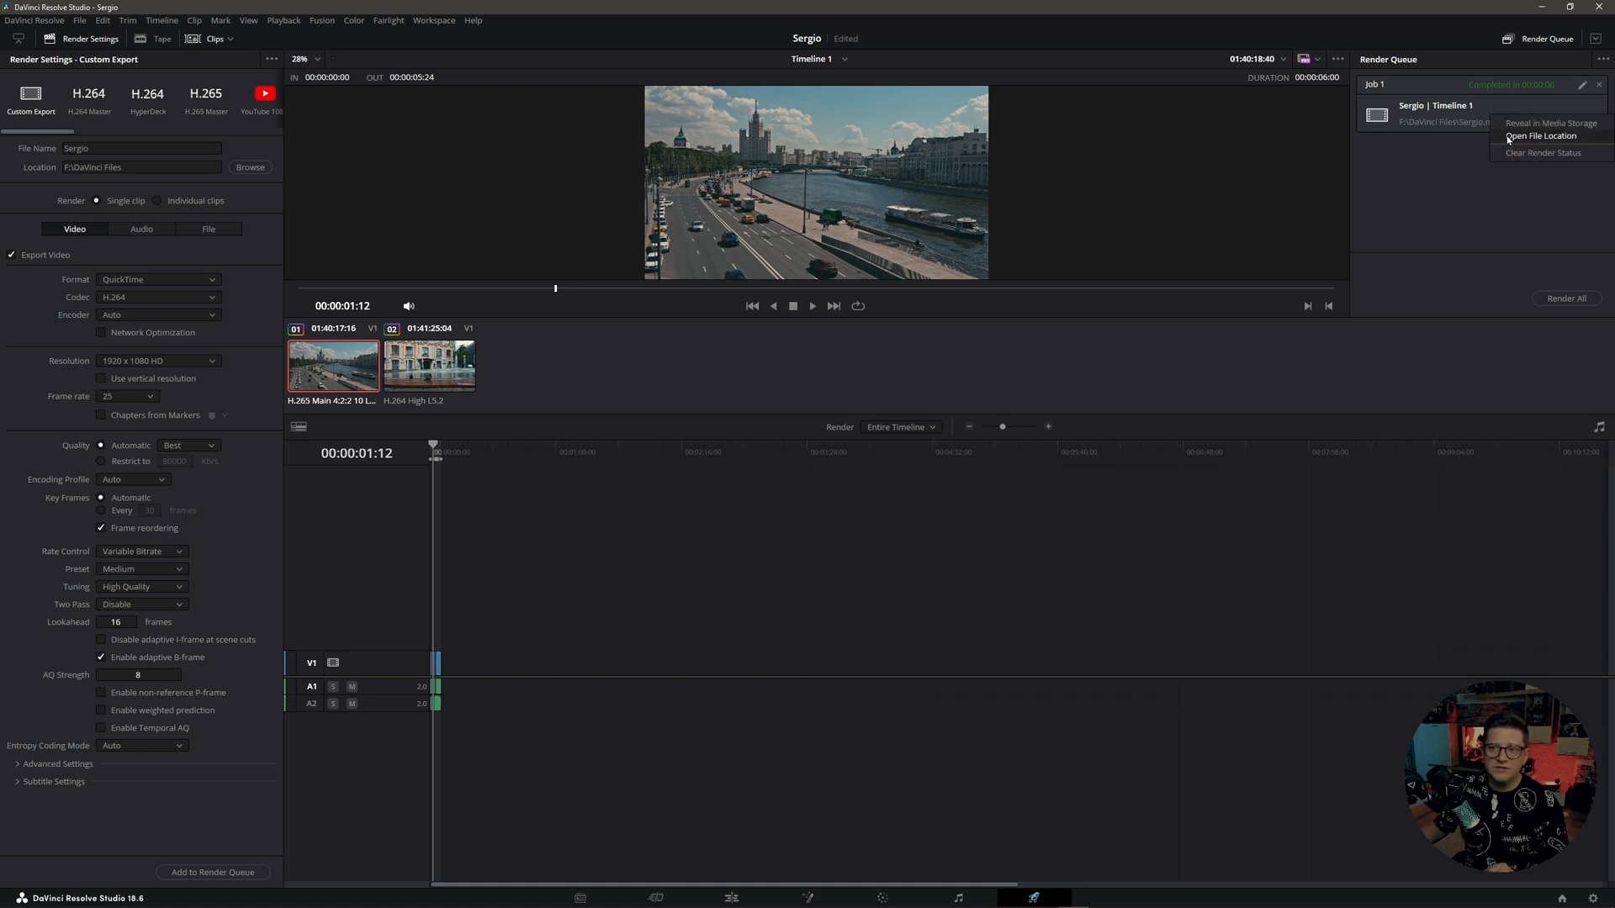
click(1542, 137)
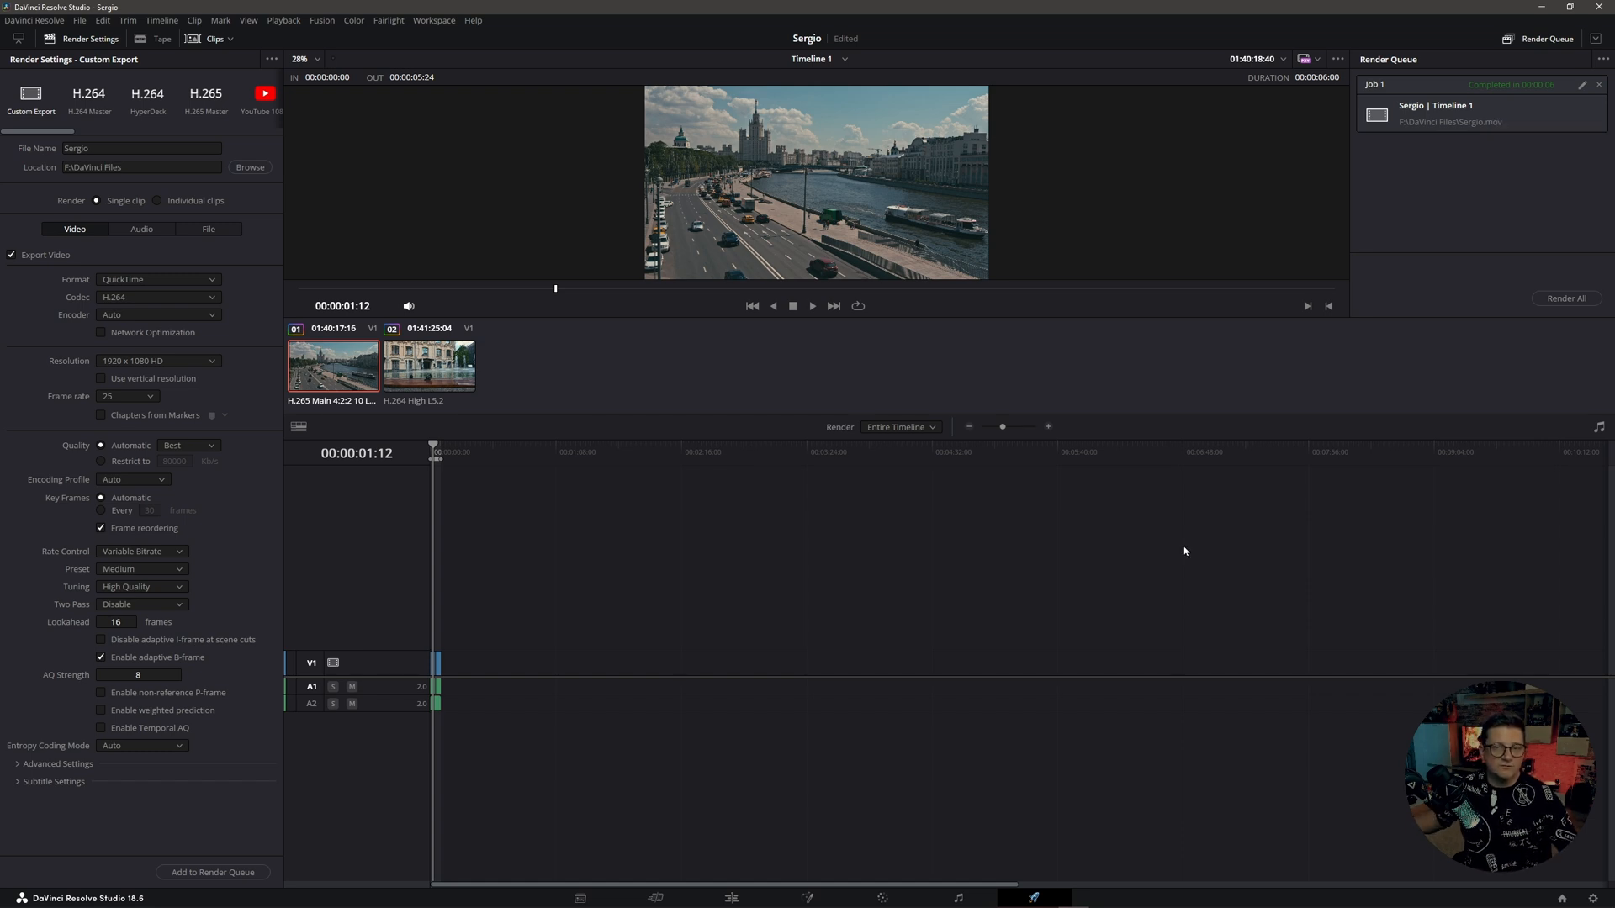